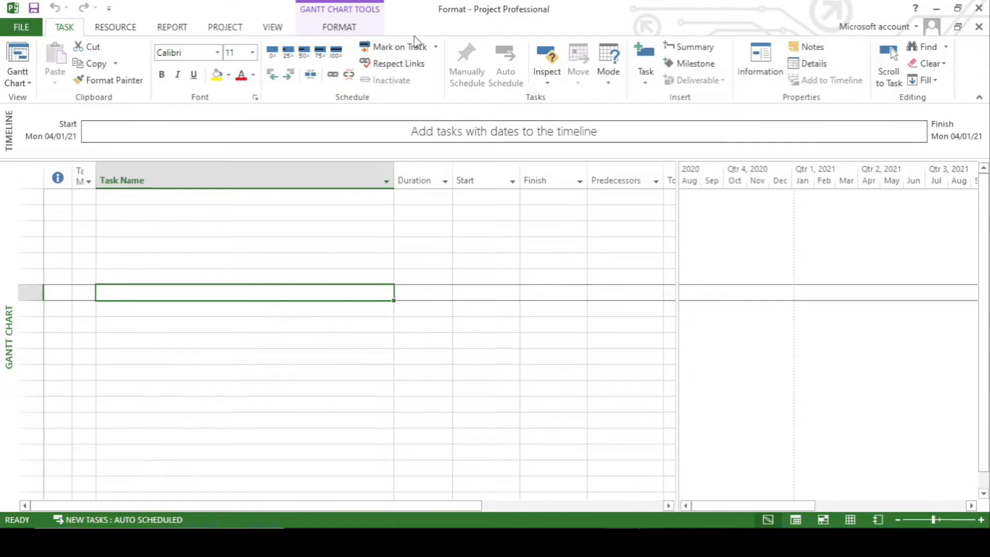
Step: Review the holiday exceptions in the Standard project calendar's working time settings
click(235, 30)
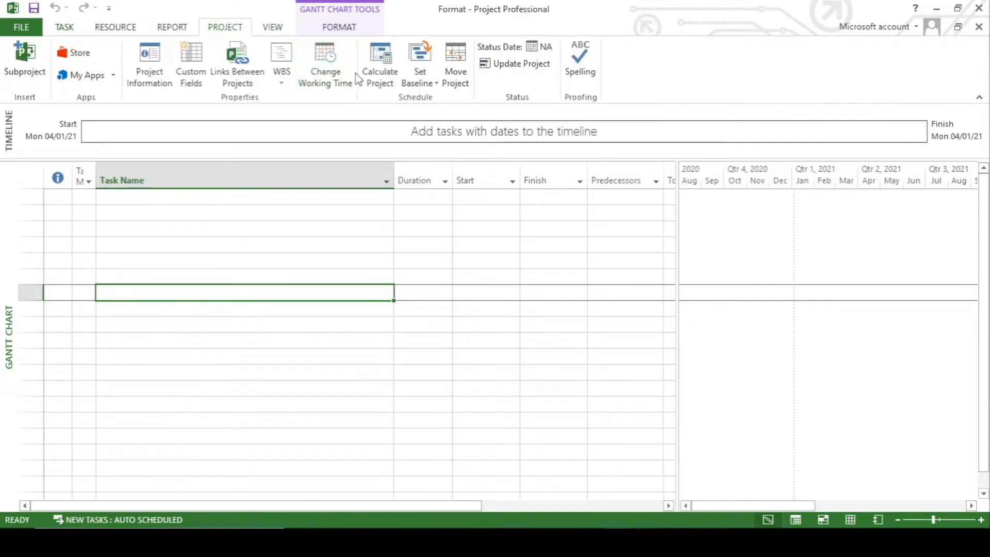
click(335, 83)
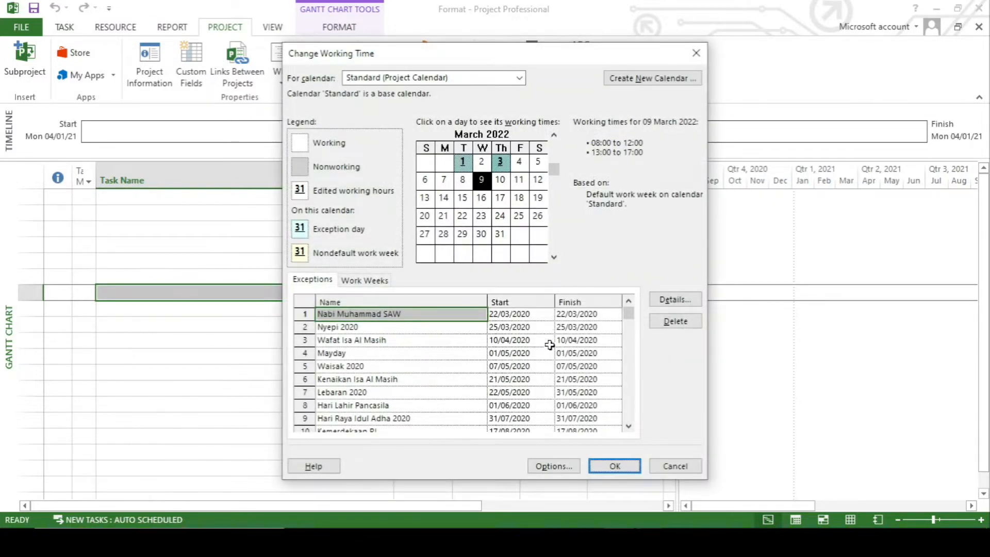
mouse_move(629, 314)
mouse_down()
mouse_move(634, 413)
mouse_move(632, 312)
mouse_up()
click(615, 467)
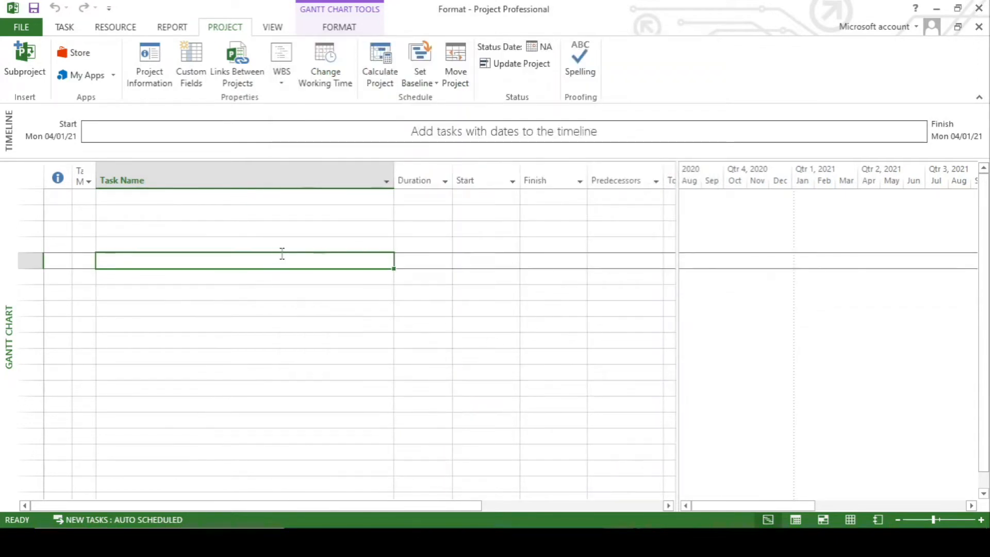
Step: Set the project's start date to Sunday 7 March 2021 in the project information
click(124, 200)
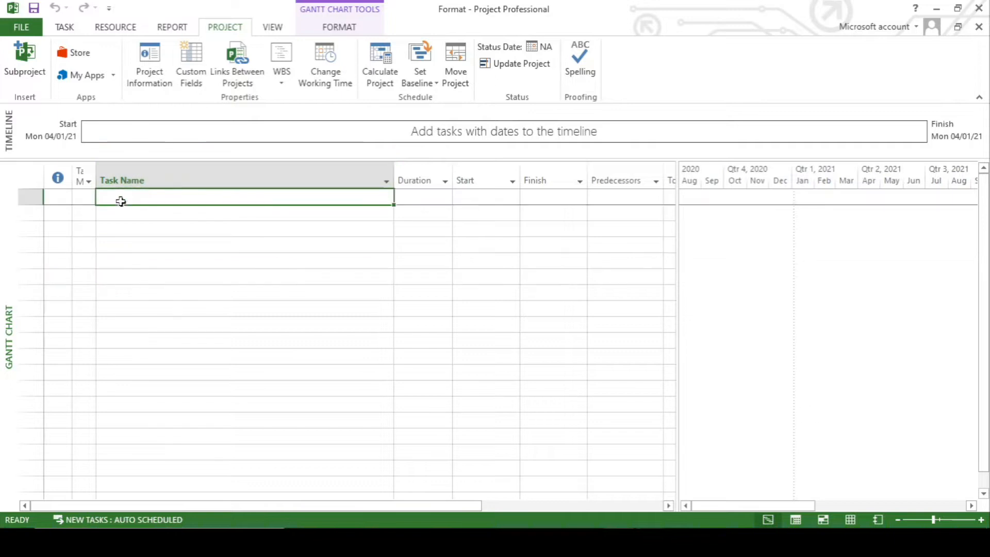
click(147, 86)
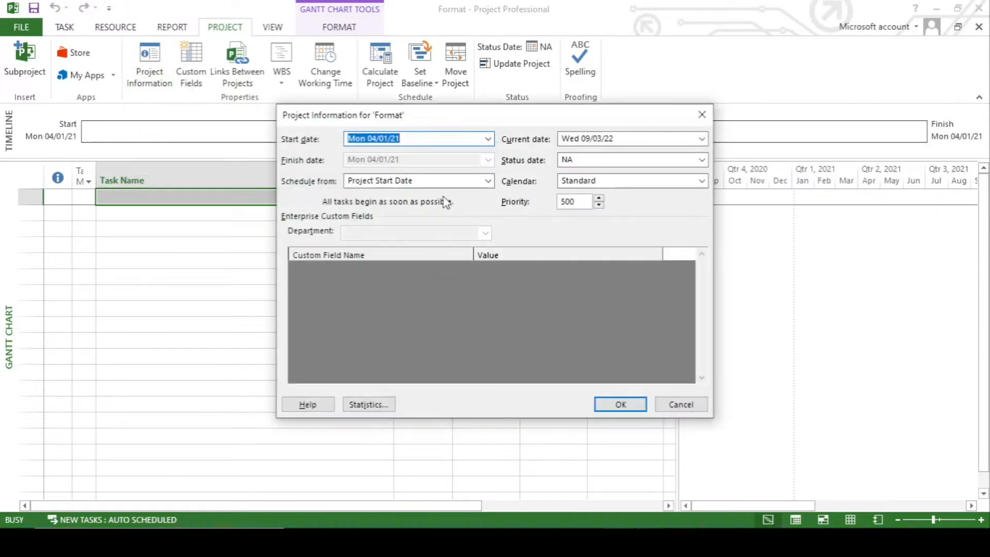
click(488, 138)
click(486, 156)
click(486, 156)
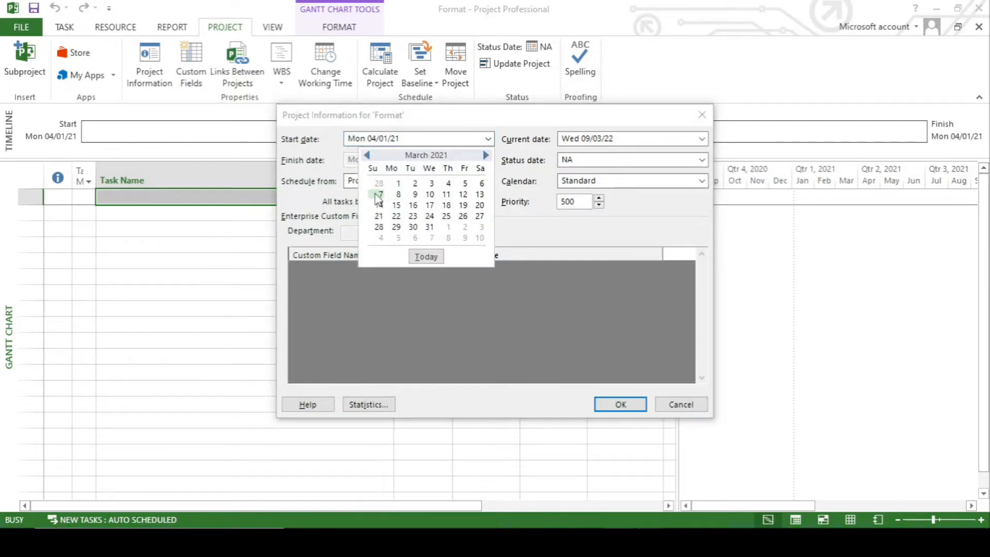
click(378, 195)
click(621, 404)
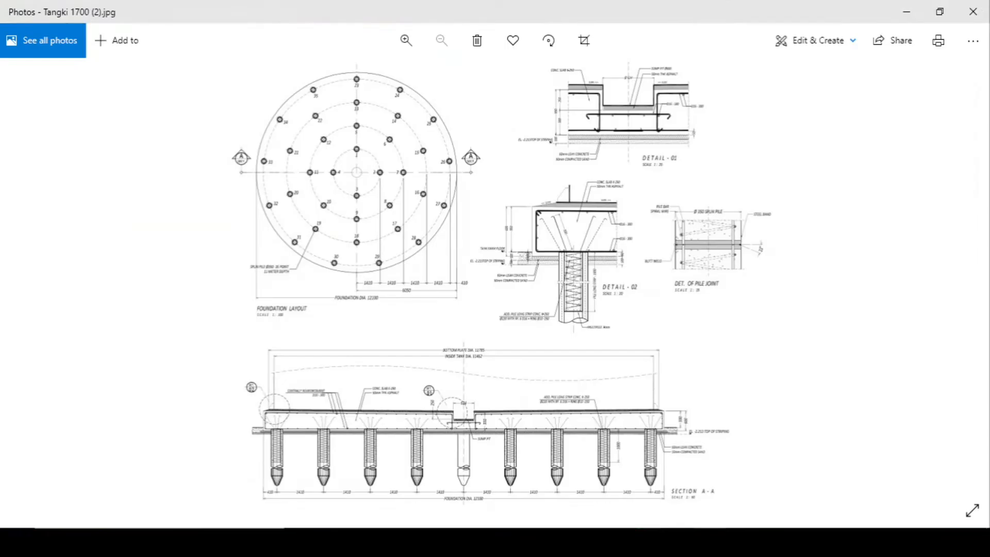
Step: Switch to Photos and examine the tank's elevation drawing and the foundation layout with its pile notes
key(Left)
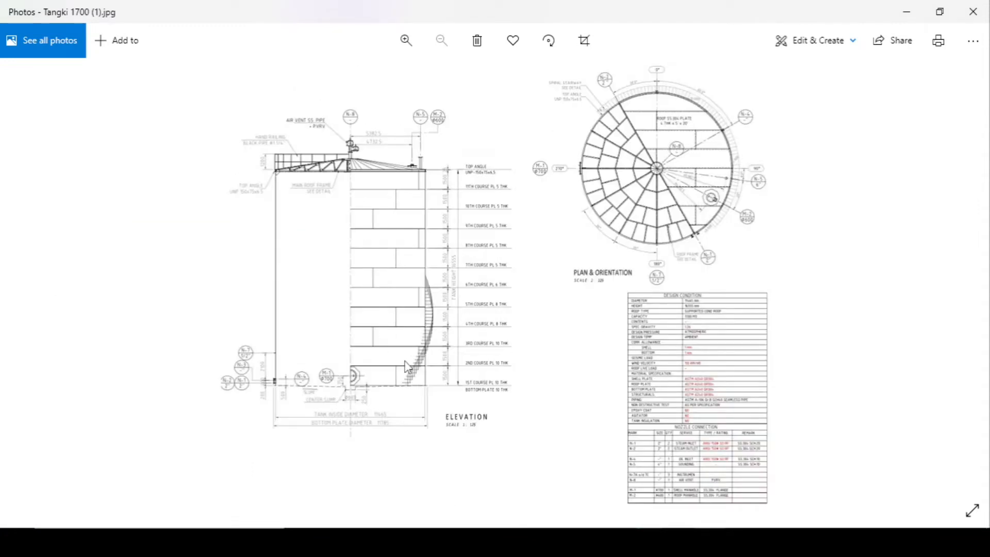
scroll(456, 423, up, 3)
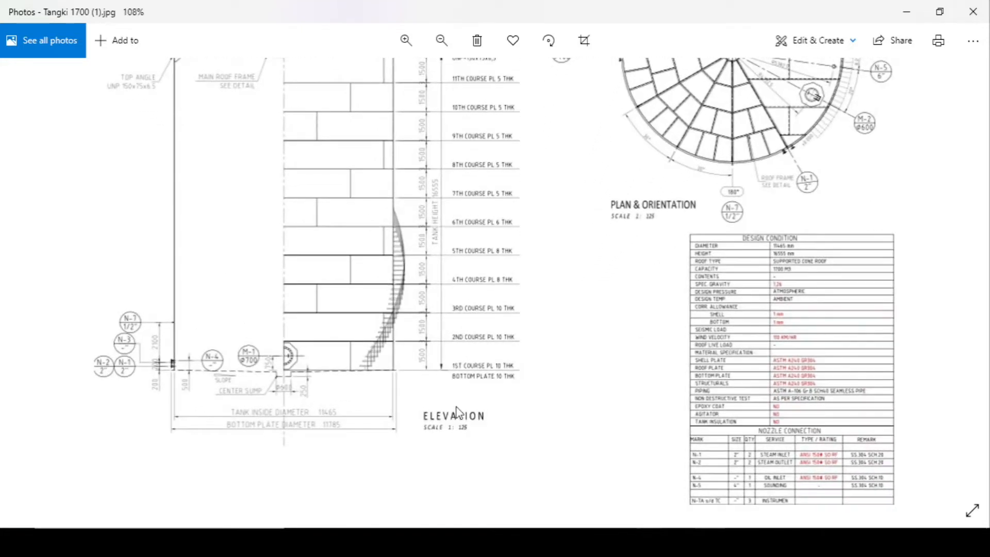
mouse_move(489, 207)
mouse_down()
mouse_move(504, 296)
mouse_move(506, 195)
mouse_up()
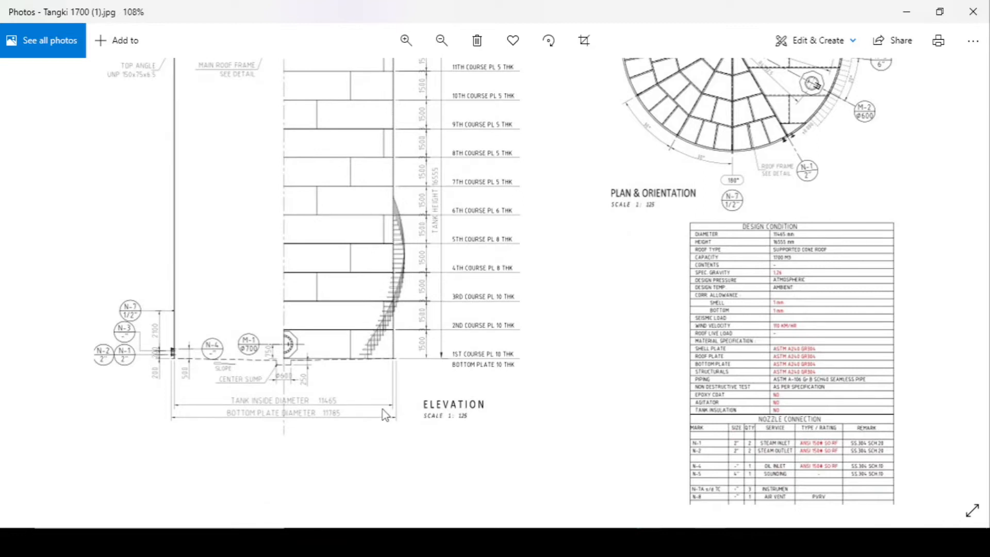
scroll(426, 385, down, 4)
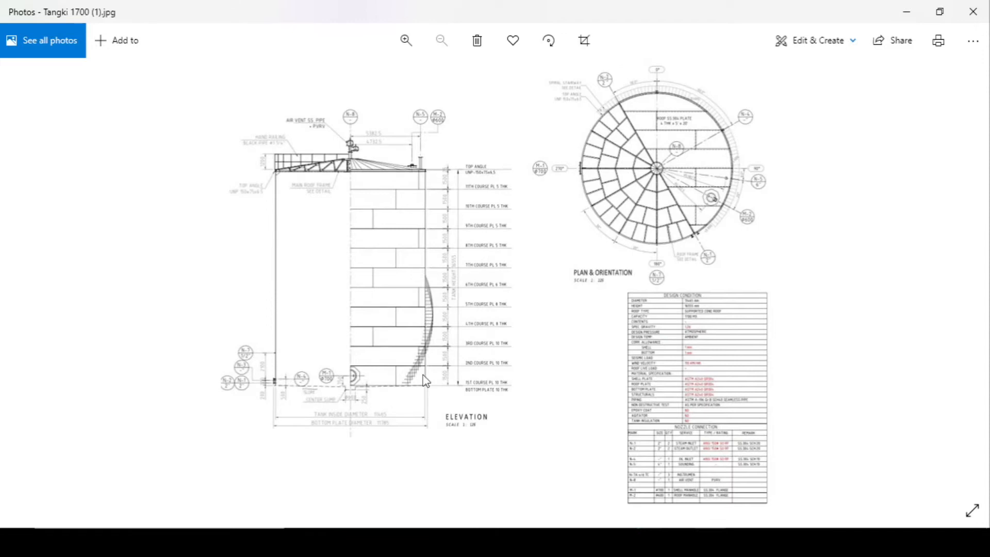
key(Right)
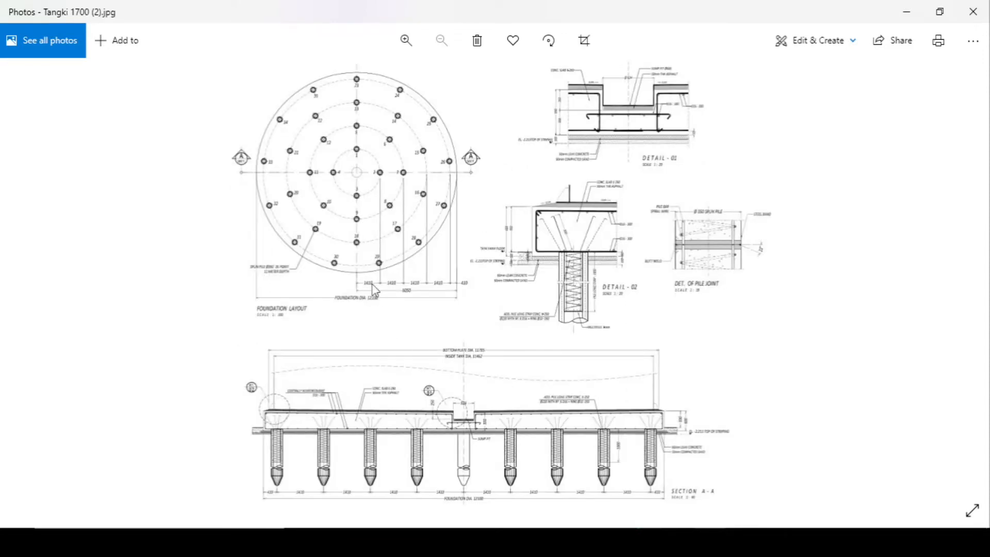
scroll(376, 294, up, 2)
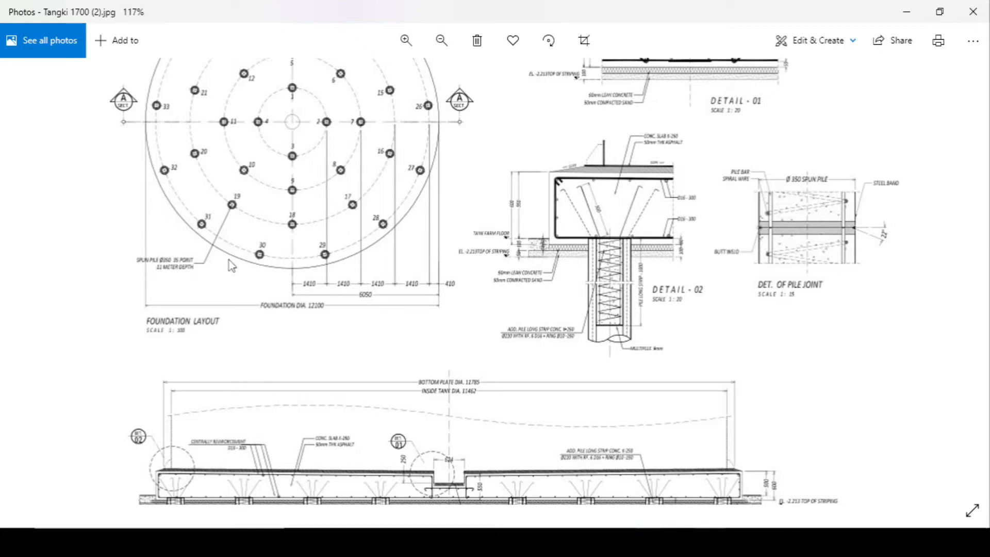
scroll(232, 265, down, 2)
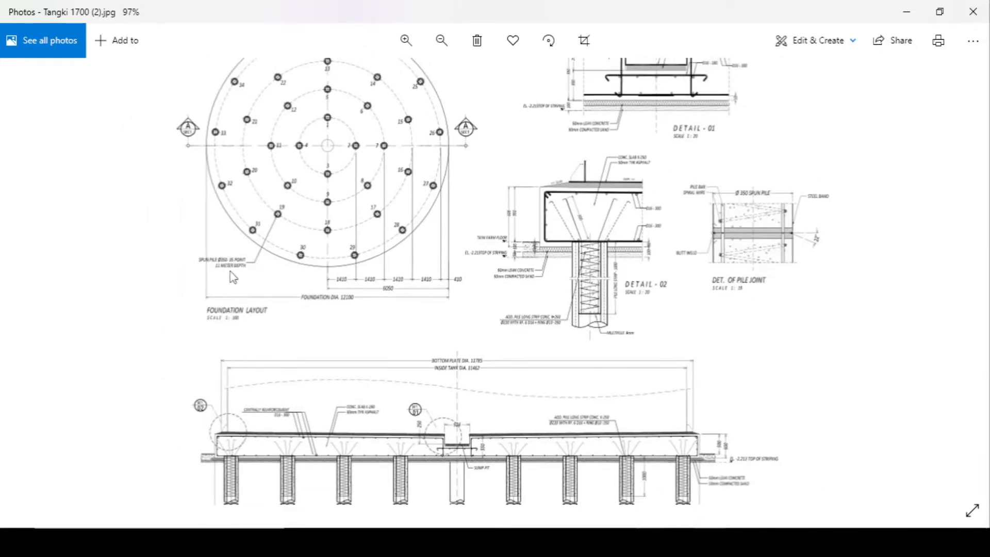
scroll(303, 302, down, 3)
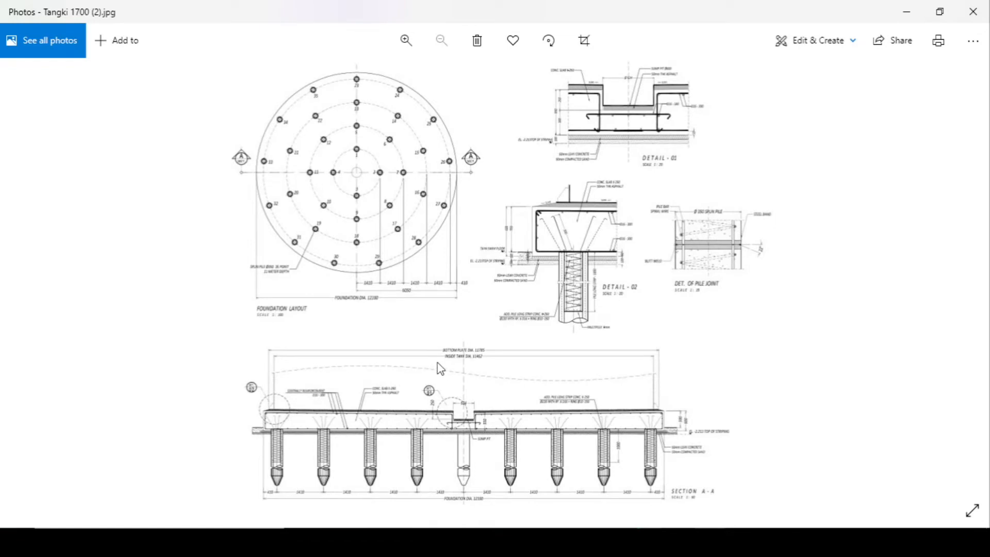
Step: Look through the drawings of the foundation reinforcement, center roof frame and roof frame details
key(Right)
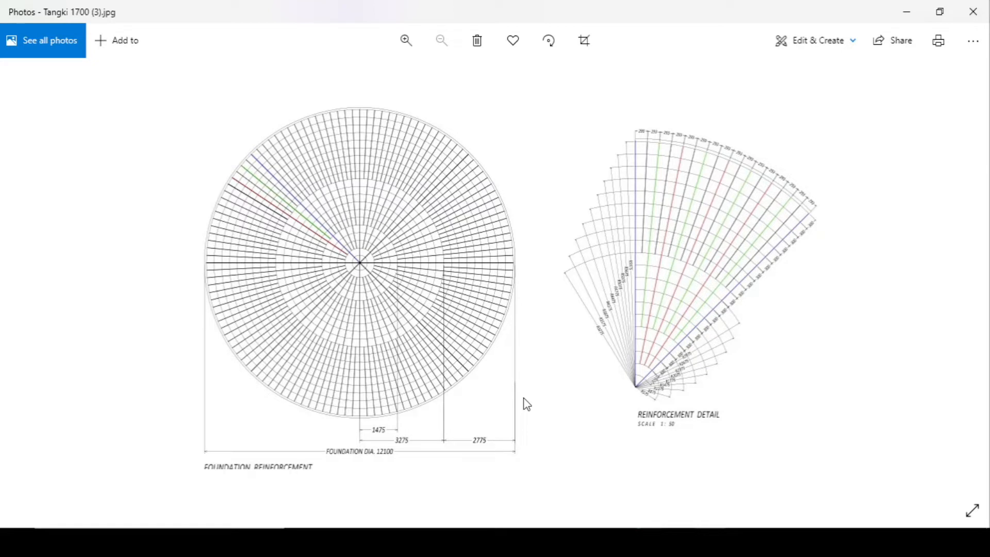
key(Right)
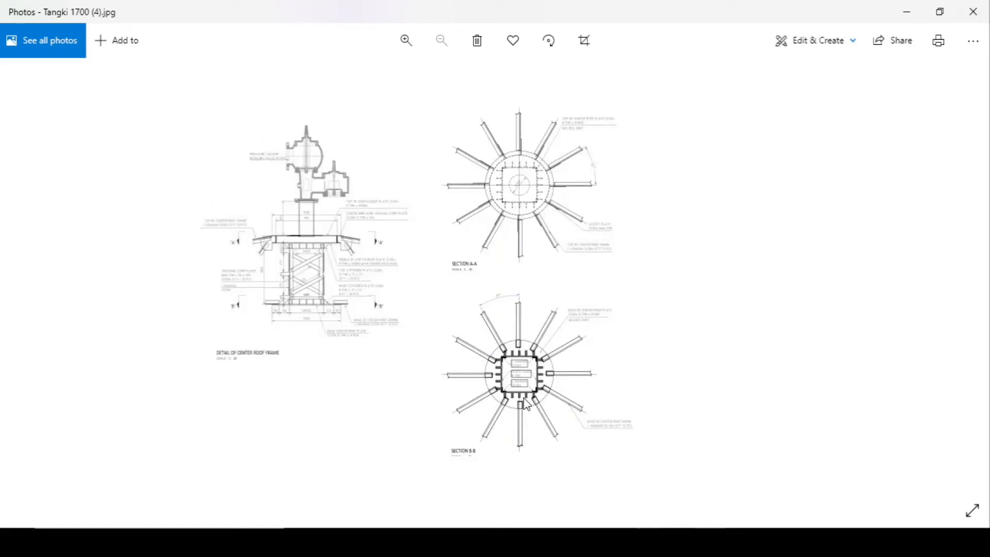
scroll(326, 370, up, 3)
scroll(326, 370, down, 3)
key(Right)
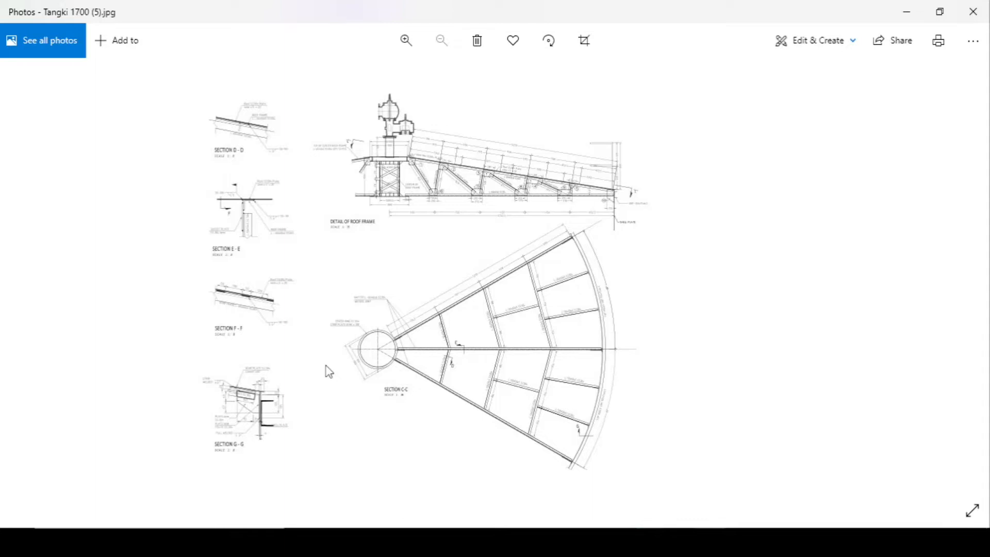
key(Right)
key(Right)
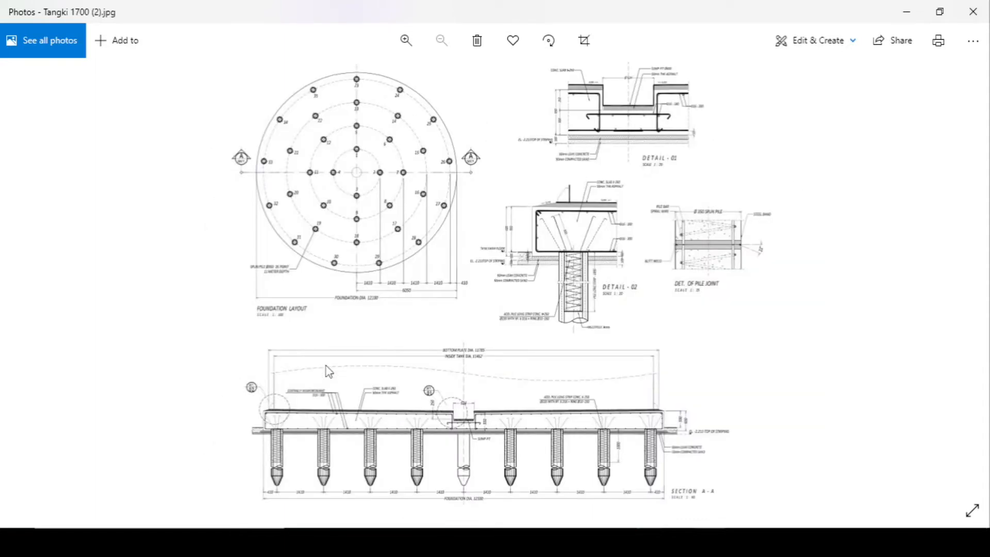
key(Right)
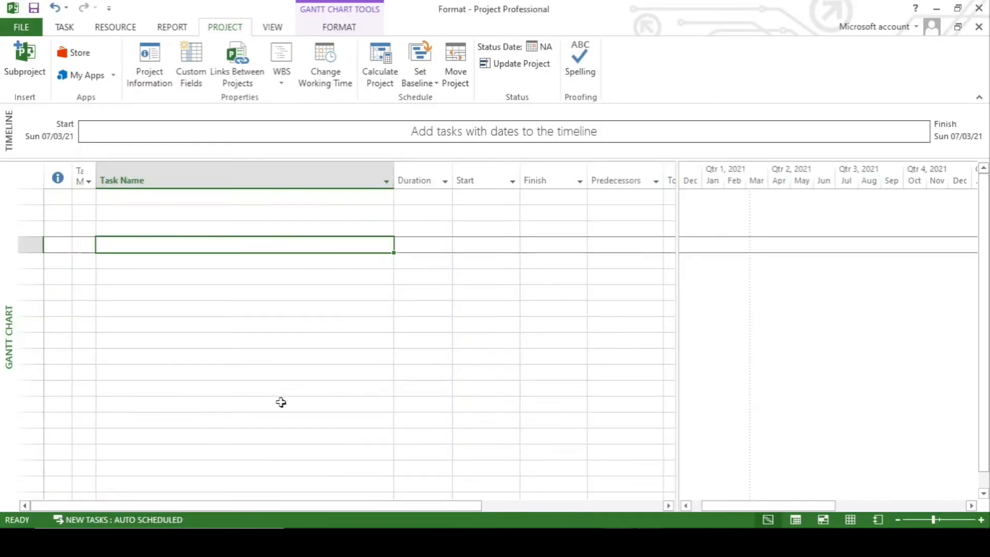
Step: Switch back to Project and enter the tasks Mulai, Procurement, Konstruksi and Selesai, starting in the first row
click(232, 356)
click(143, 200)
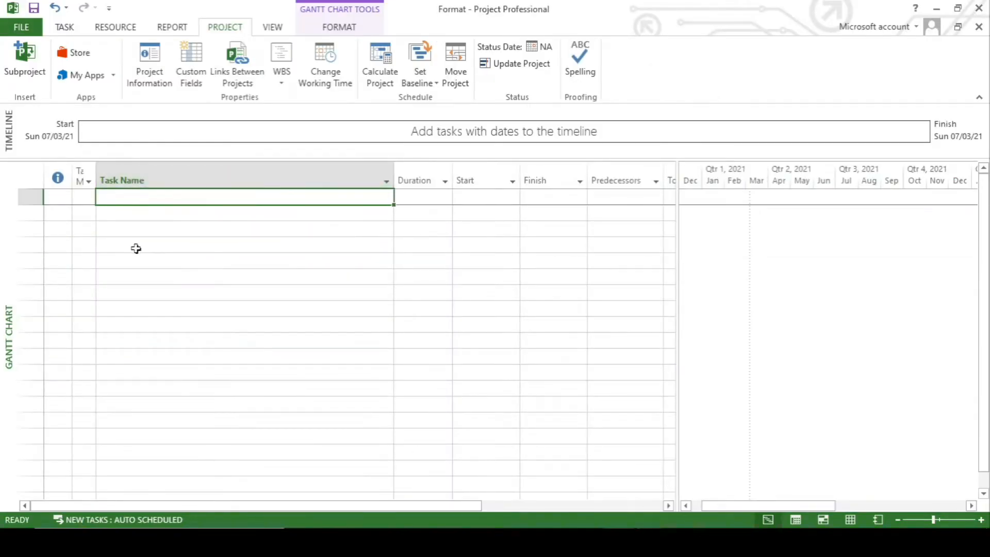
text(Mulai)
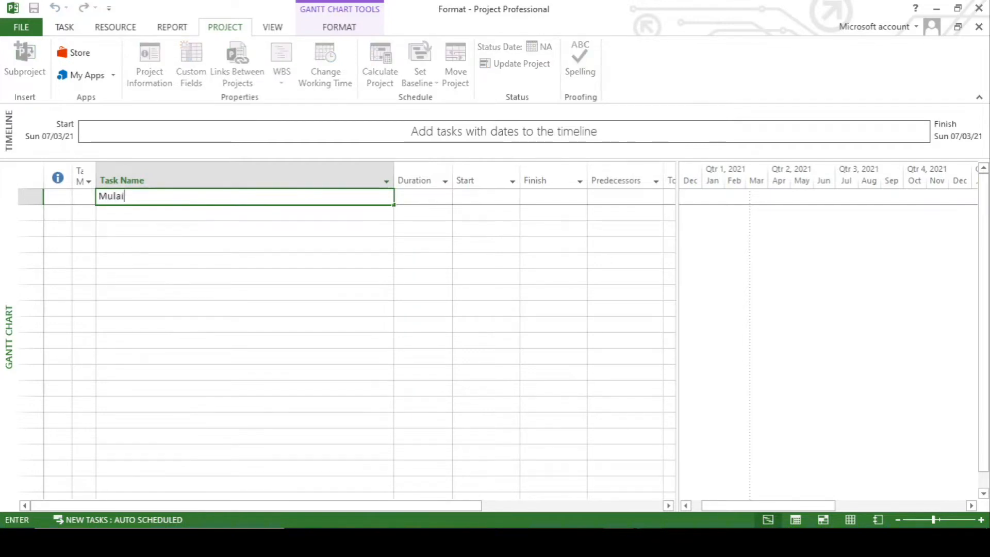
key(Return)
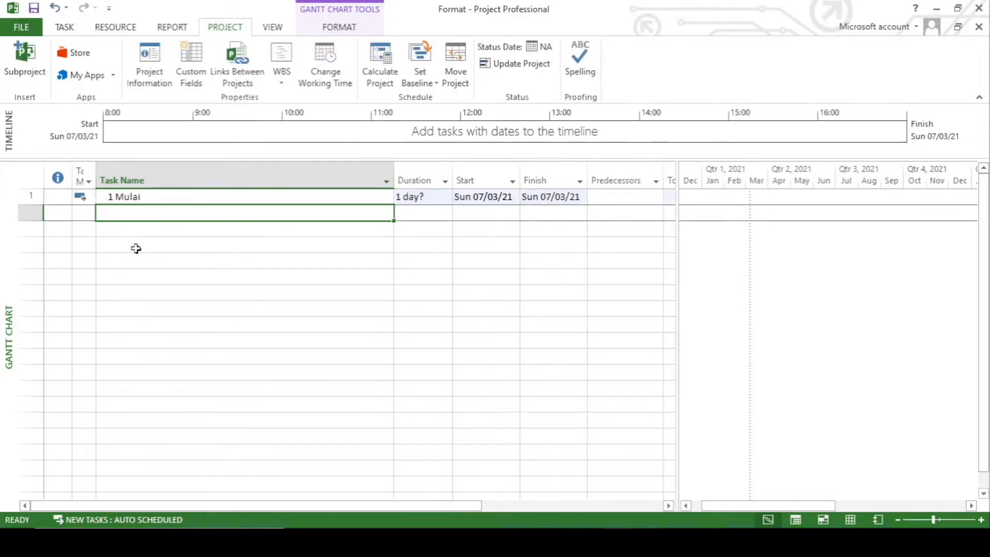
text(Kontruks)
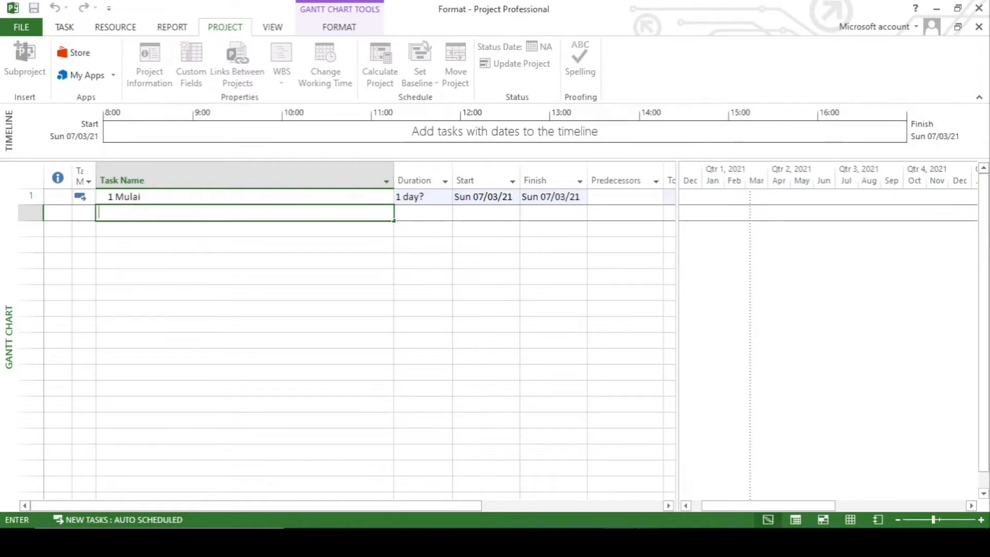
text(Procurement)
key(Return)
text(Kon)
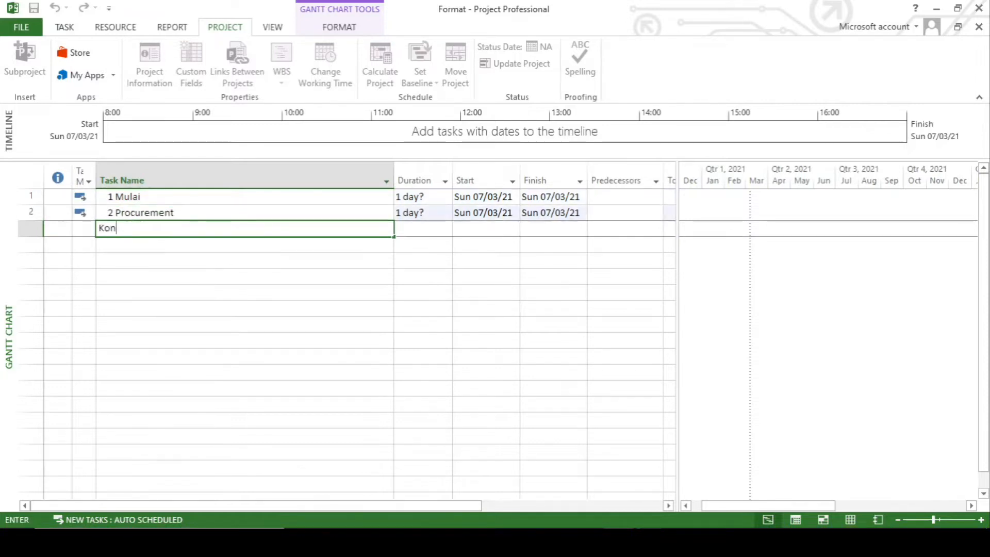
text(struksi)
key(Return)
text(Sele)
key(Return)
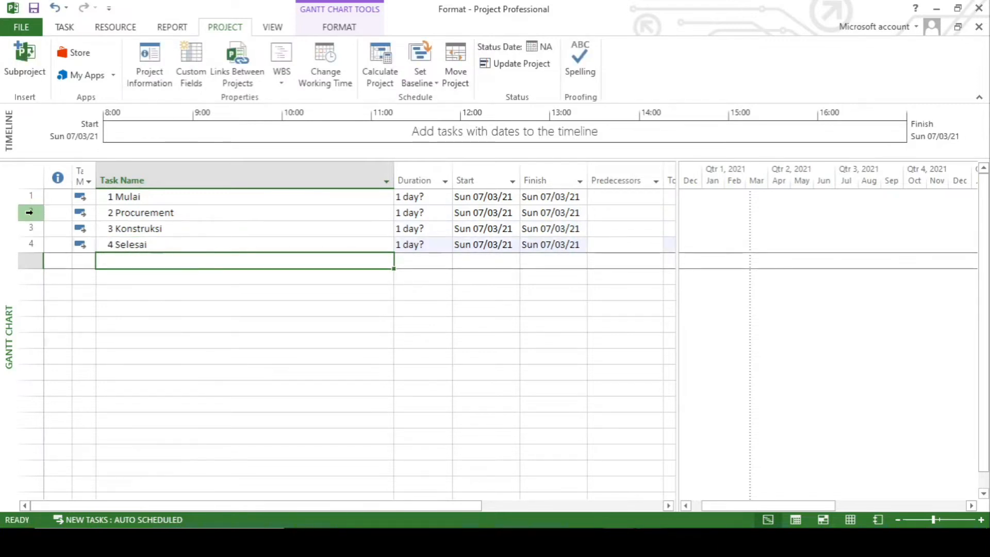
Step: Indent the Procurement and Konstruksi tasks so they become subtasks of Mulai
drag(31, 212, 32, 229)
click(64, 26)
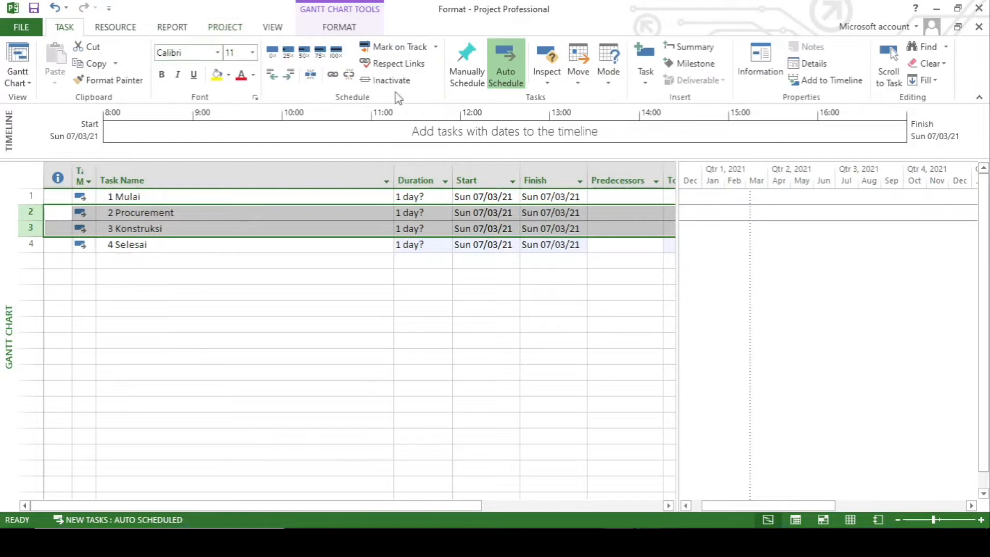
click(288, 75)
click(190, 262)
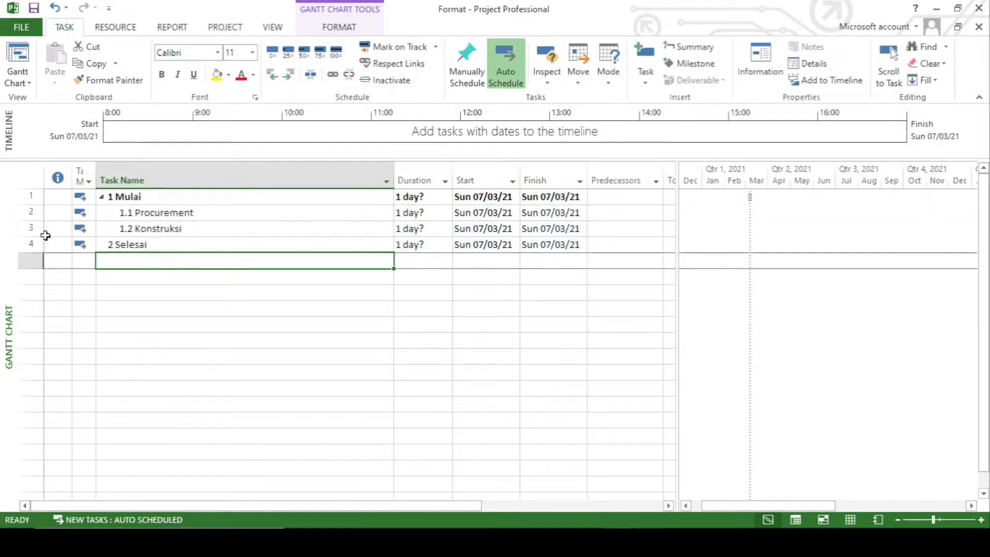
Step: Rename the Procurement task as "Procurement / Pembelian"
click(161, 214)
click(168, 215)
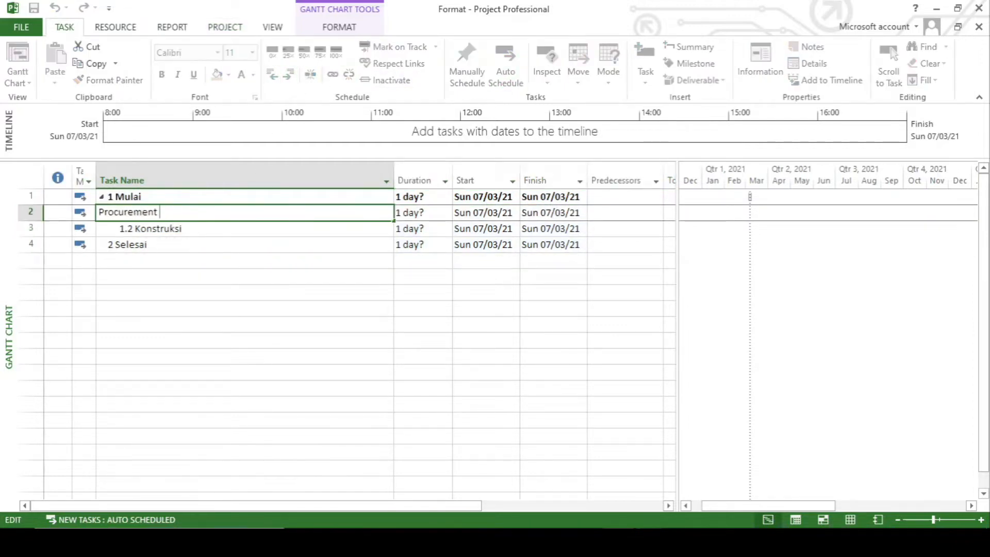
text(/ Pembelian)
key(Return)
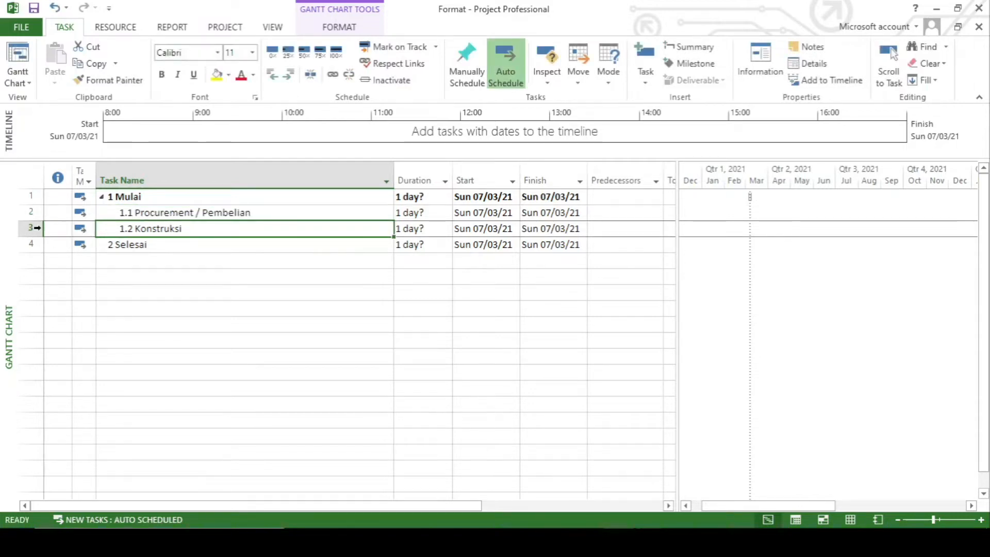
Step: Insert four new tasks above Konstruksi
drag(31, 227, 27, 278)
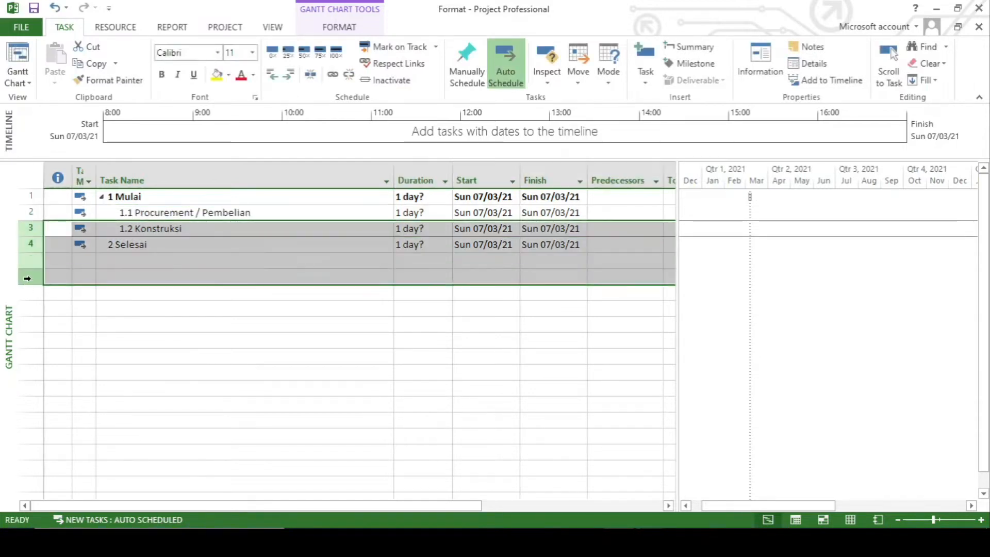
right_click(176, 270)
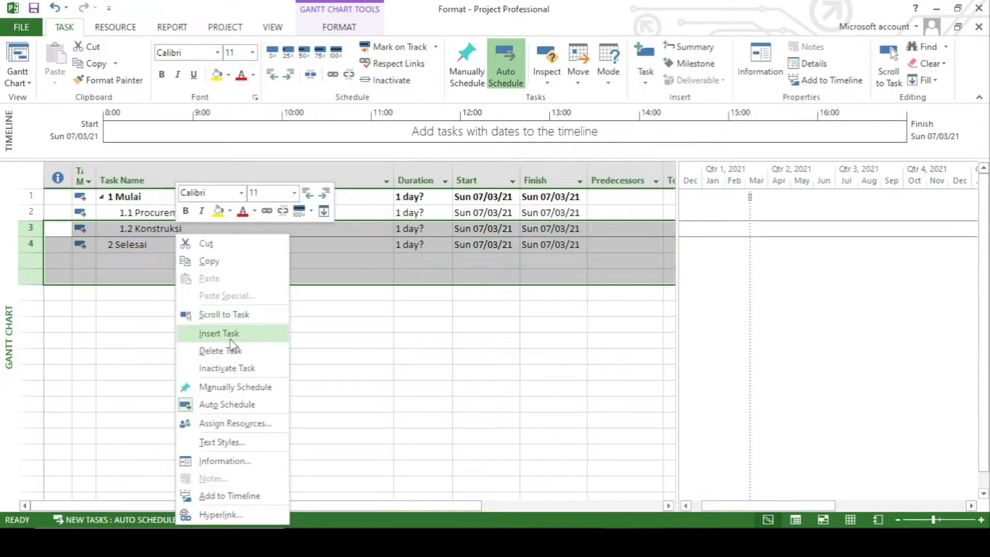
click(230, 336)
click(185, 262)
Step: Name the first new task below Procurement / Pembelian "Pembelian Material"
click(194, 231)
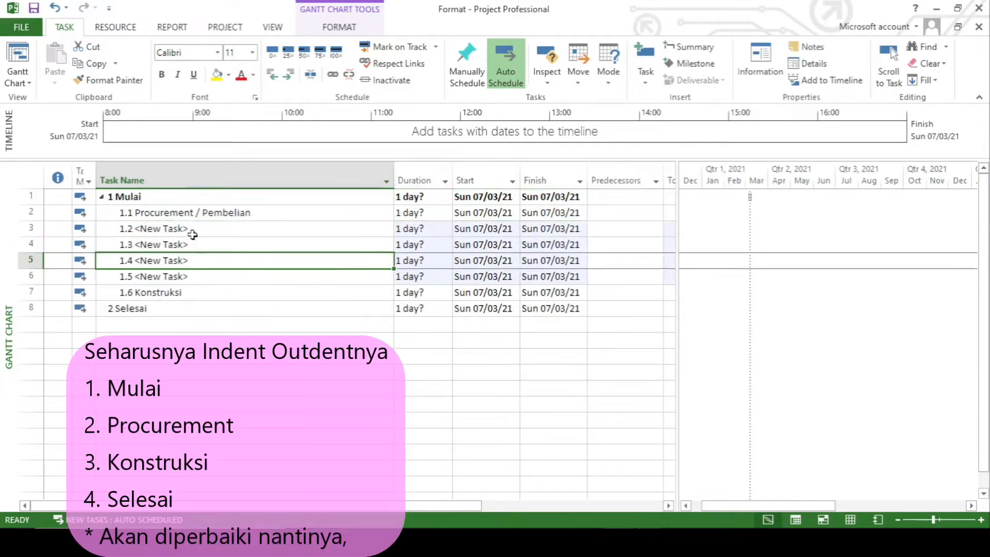
text(Pemb)
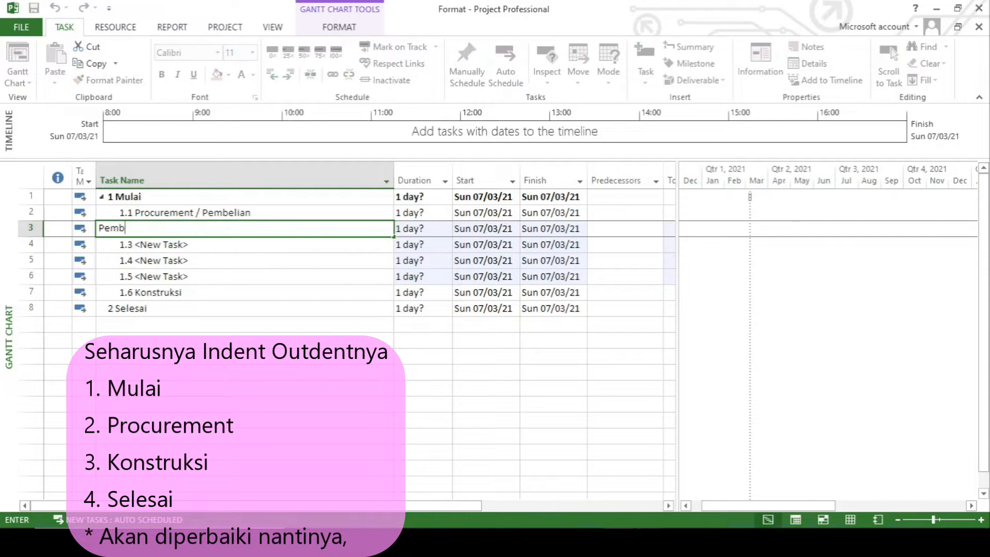
text(elian Material)
key(Return)
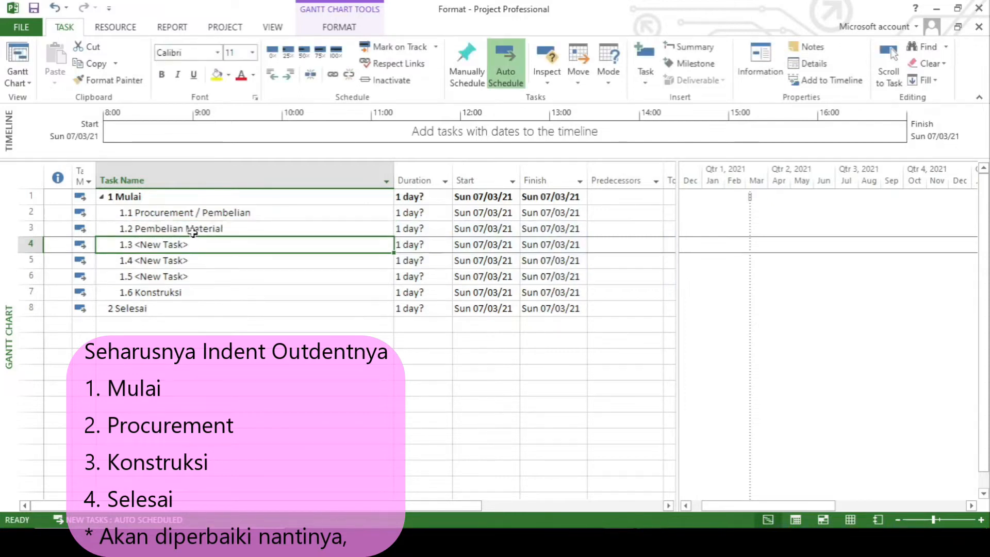
Step: Indent the three new tasks below Pembelian Material so they become its subtasks
click(170, 230)
drag(31, 244, 32, 277)
click(289, 74)
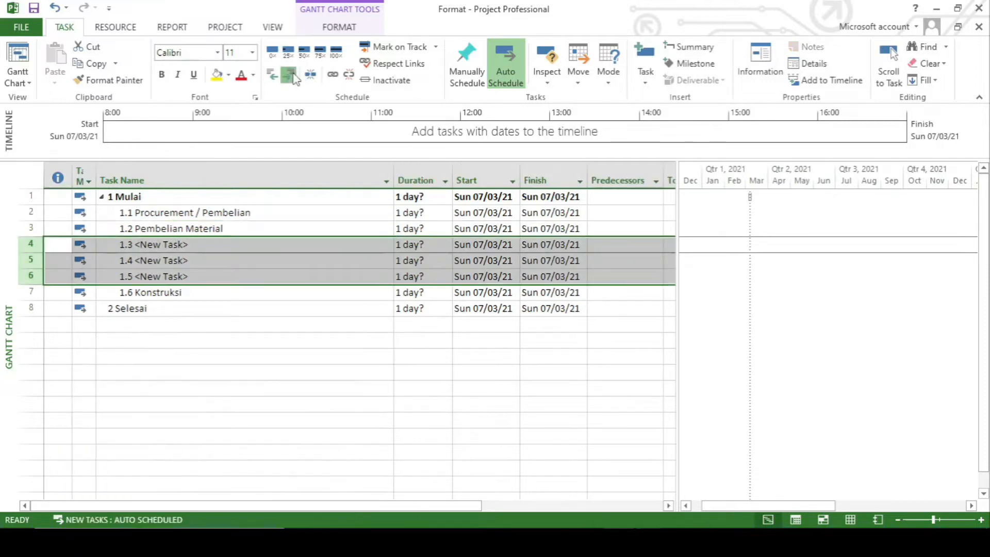
Step: Name the three Pembelian Material subtasks "Pencarian Vendor", "Negosiasi Harga" and "Deal / Beli"
click(220, 246)
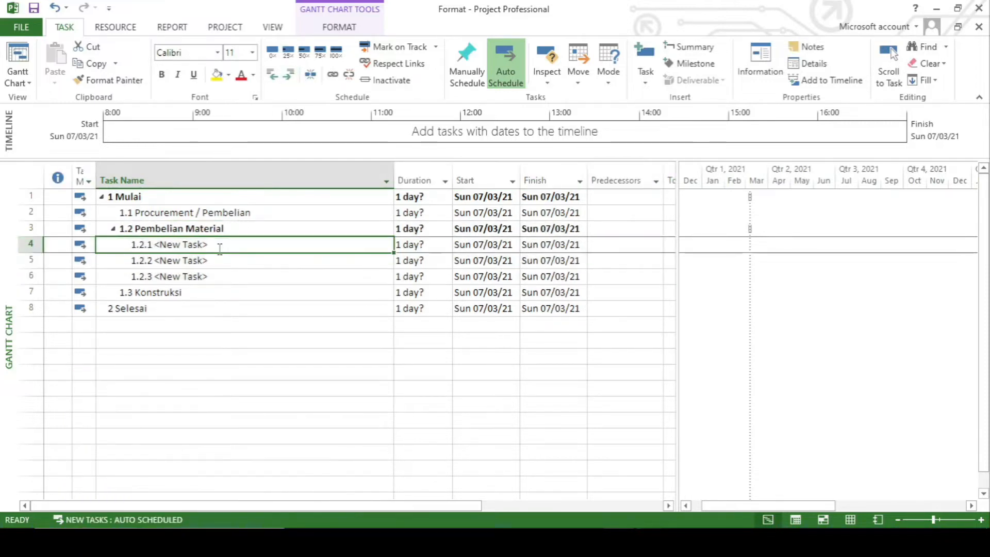
text(Pencarian Ven)
key(Return)
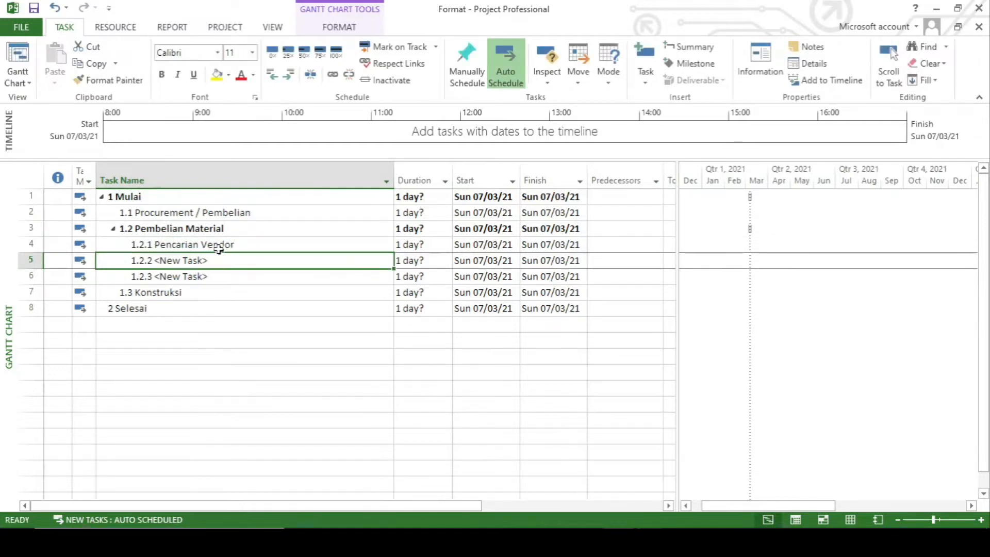
text(Nge)
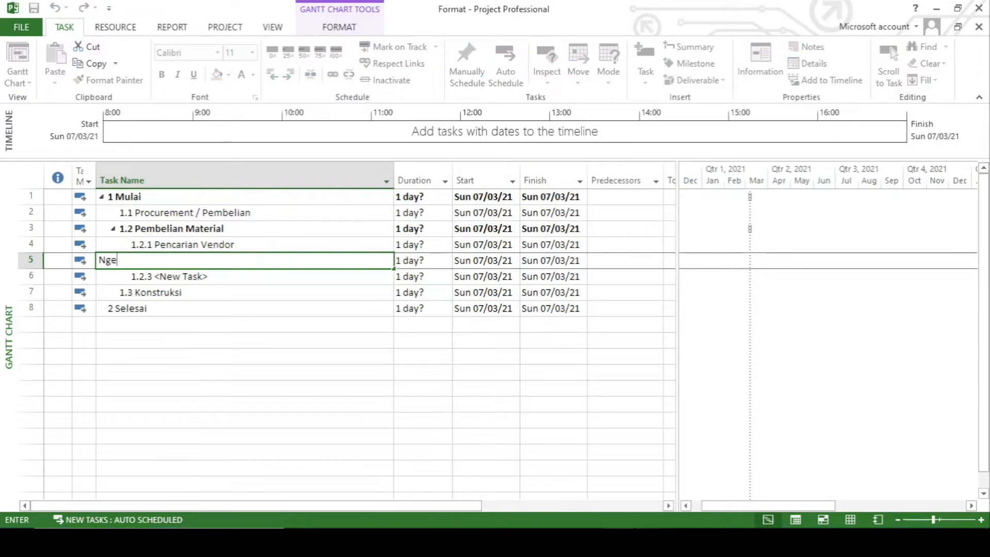
key(BackSpace)
text(egosiasi Harga)
key(Return)
text(Deal )
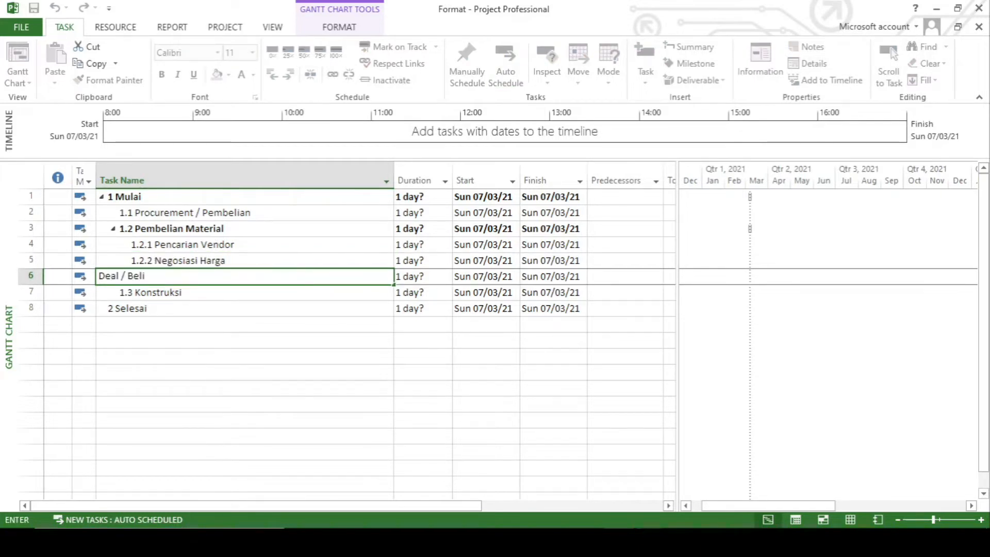
text(/ Beli)
key(Return)
Step: Insert a task above Konstruksi and name it "Delivery Material"
scroll(174, 252, down, 1)
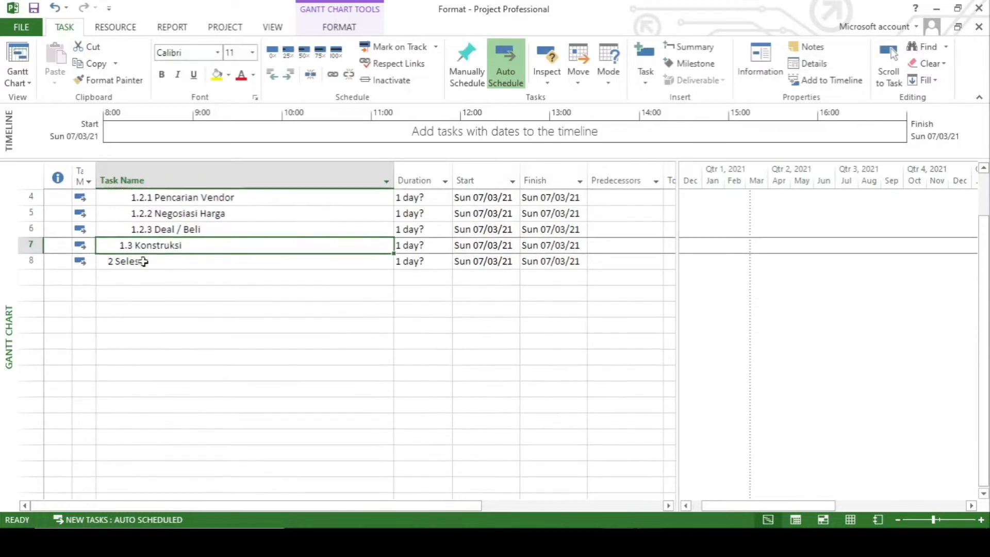
click(33, 247)
right_click(33, 247)
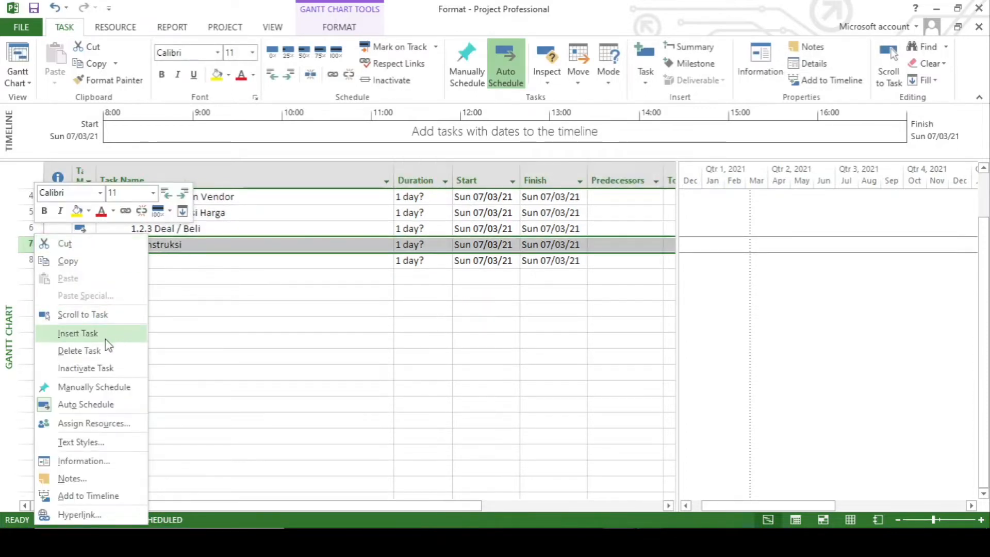
click(105, 341)
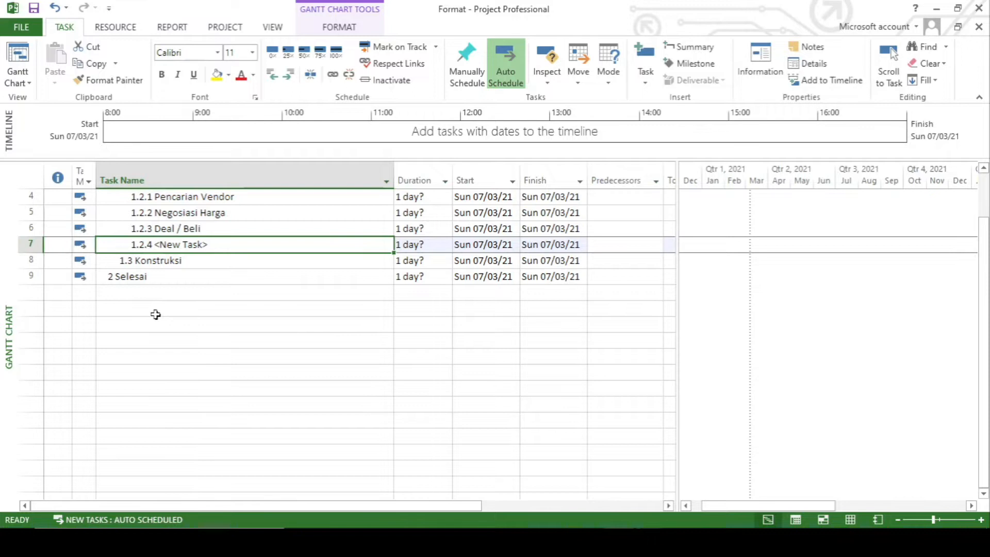
text(Delivery Material)
key(Return)
click(134, 325)
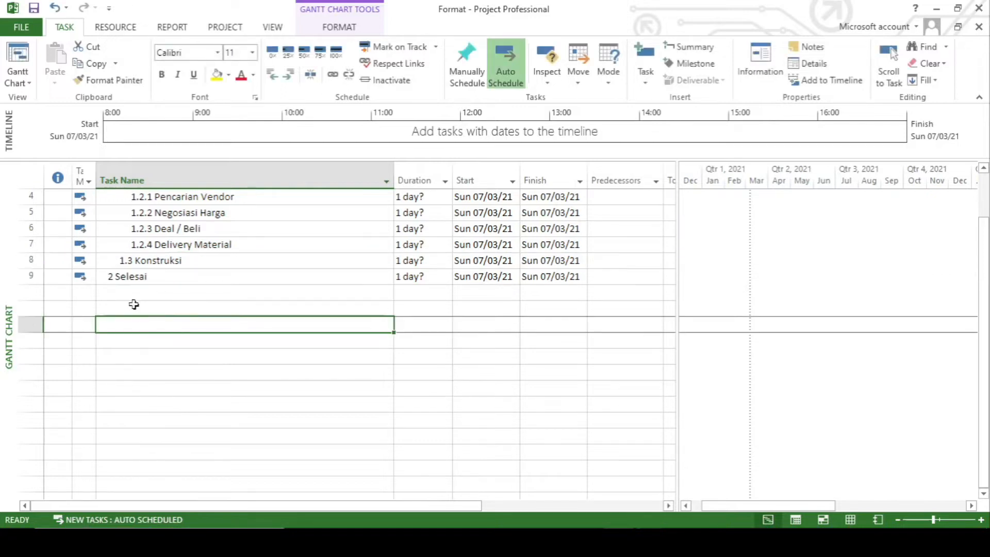
Step: Insert four new tasks above Selesai and indent them as subtasks of Konstruksi
scroll(134, 304, up, 1)
click(25, 323)
drag(25, 324, 42, 371)
right_click(135, 371)
click(177, 170)
drag(31, 325, 31, 371)
click(288, 75)
click(160, 340)
Step: Indent Pembelian Material so it becomes a subtask of Procurement / Pembelian
click(182, 234)
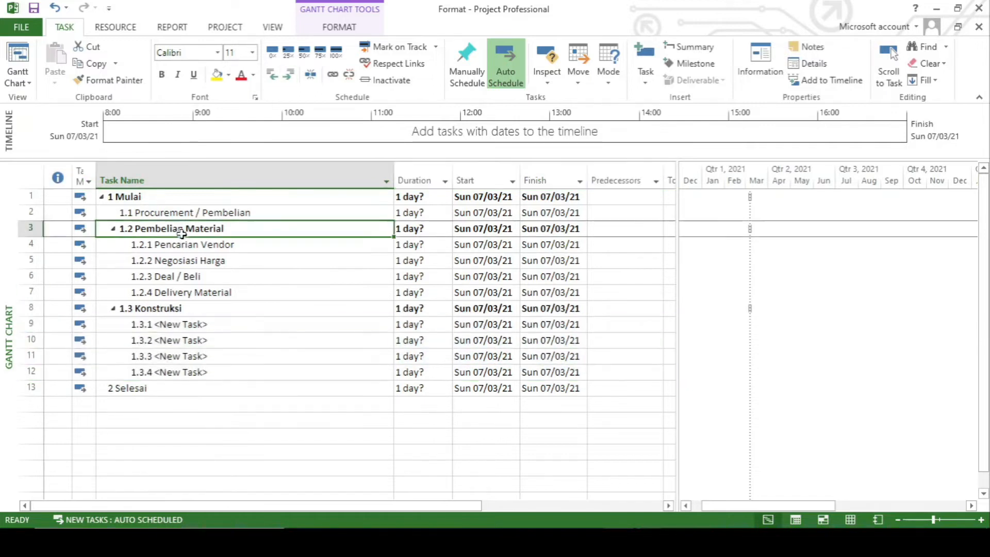
click(289, 75)
Step: Insert four new tasks above Konstruksi and outdent the first one to the same level as Pembelian Material
drag(31, 307, 31, 356)
right_click(155, 355)
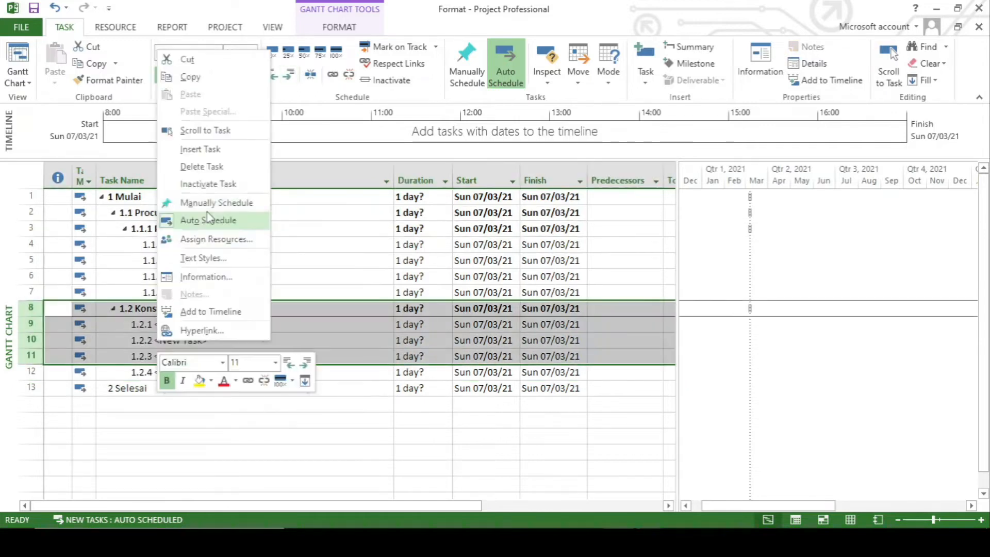
click(200, 149)
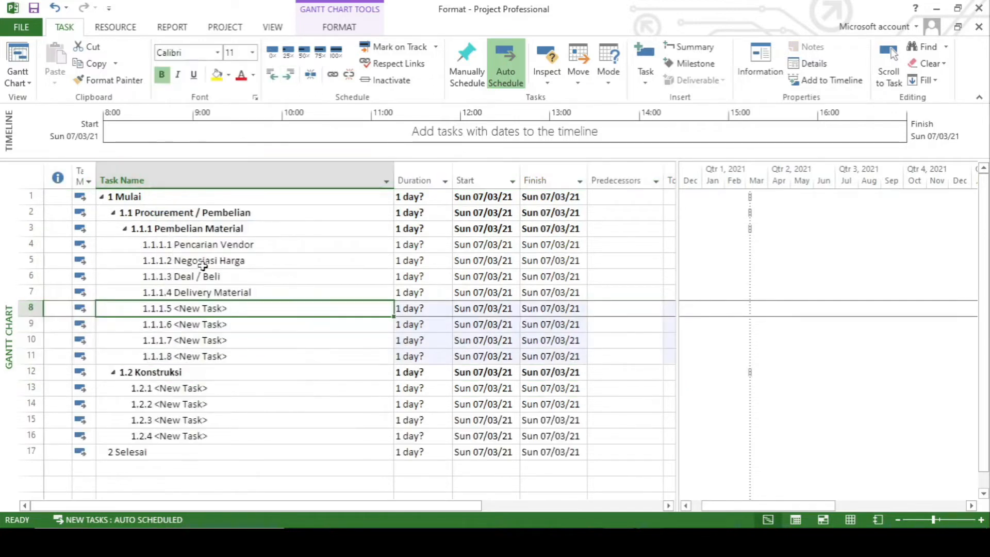
click(274, 73)
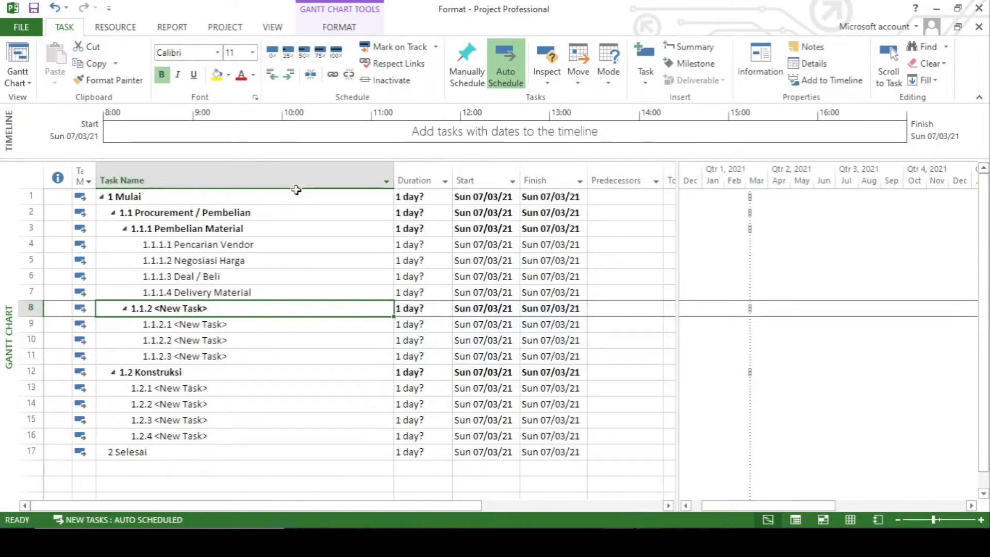
Step: Name the new summary task below Delivery Material "Pencarian Kontraktor" and its first subtask "Quotation / Minta Penawaran"
text(Pencarian Kontraktor)
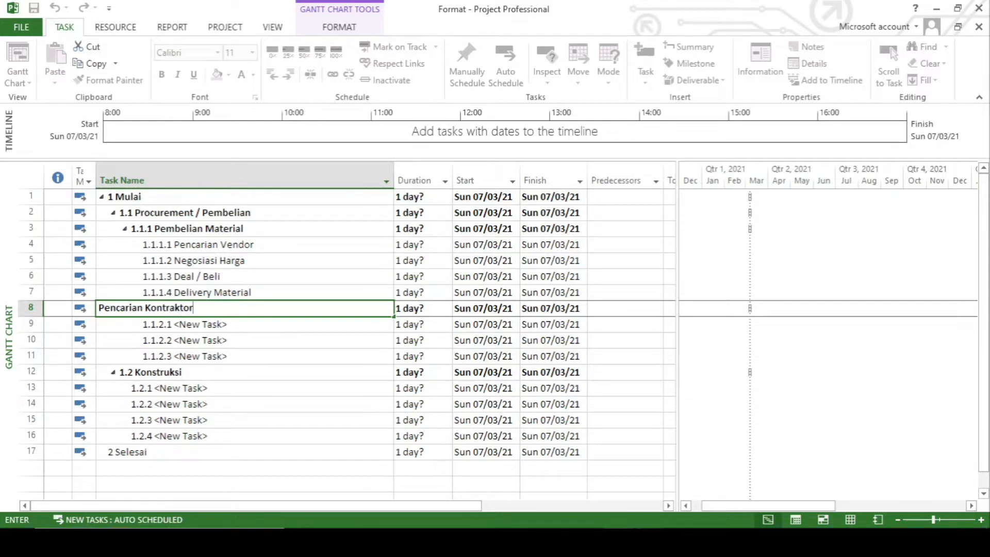
key(Return)
text(Quotation)
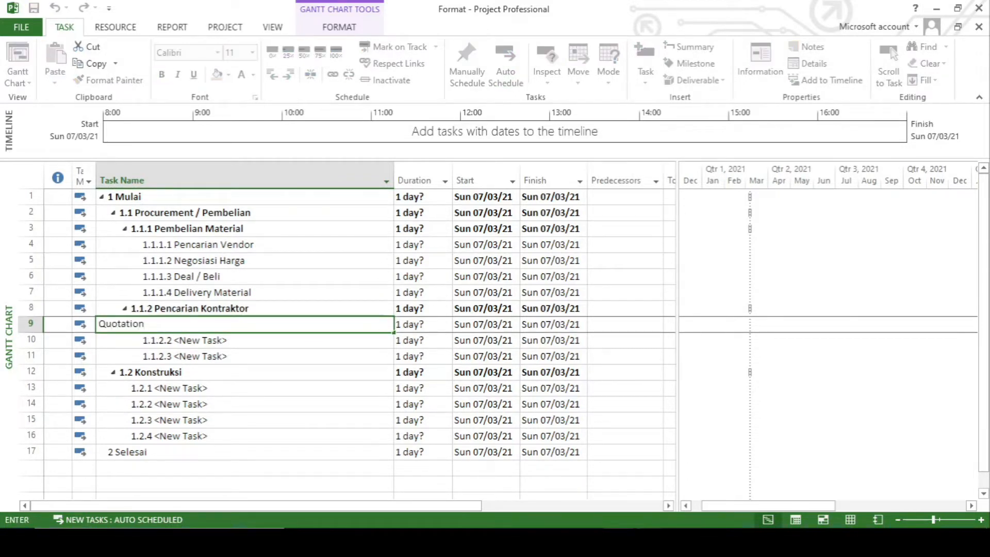
text( / Minta Penawwar)
key(BackSpace)
key(BackSpace)
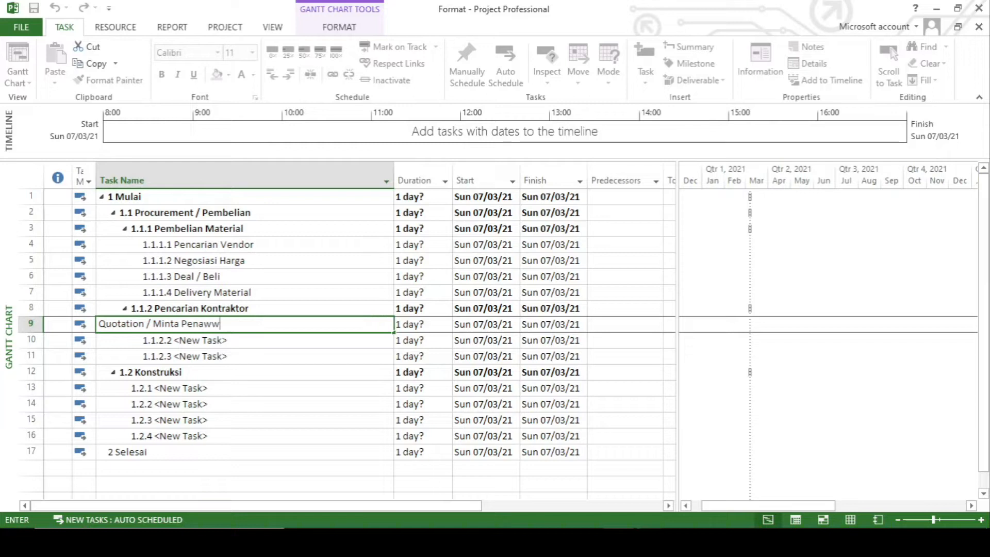
Step: Name the remaining two Pencarian Kontraktor subtasks "Negosiasi Harga" and "Deal"
click(152, 339)
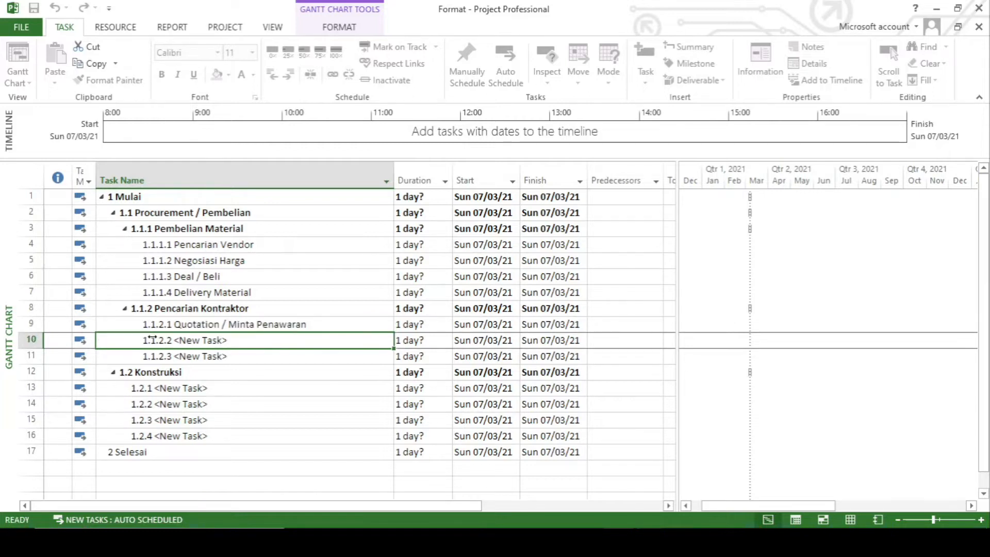
text(Negosiasi harg)
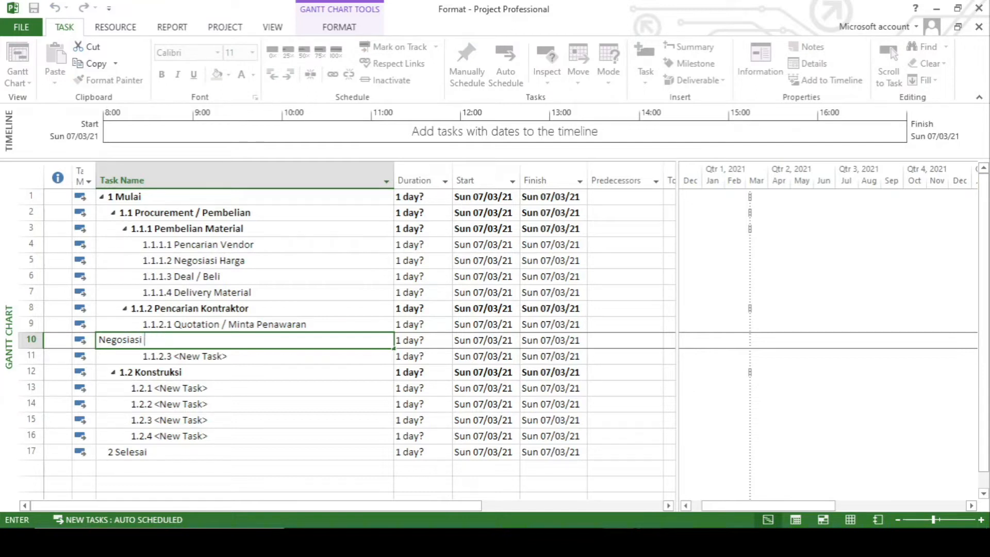
text(Harga)
key(Return)
text(D)
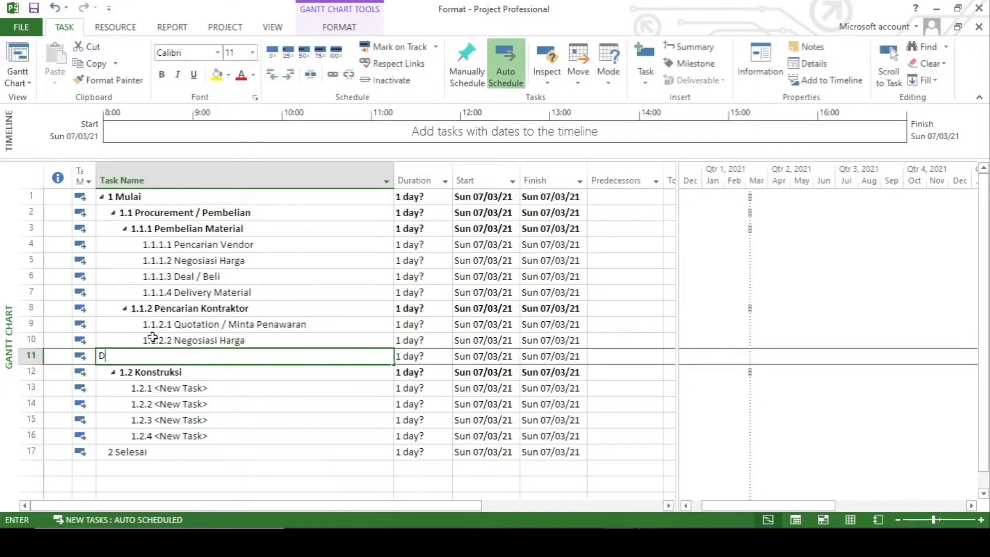
text(eal)
key(Delete)
key(Return)
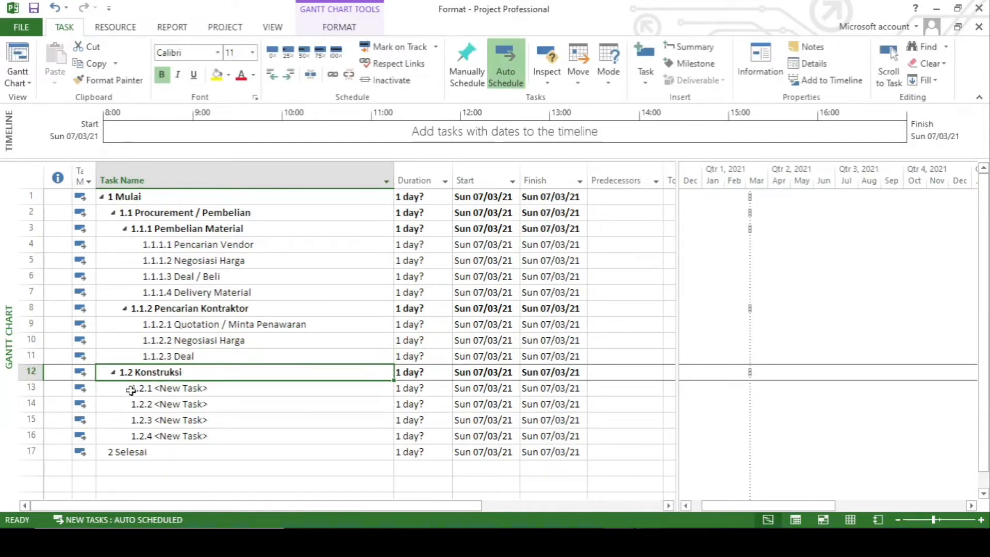
Step: Insert a task above Konstruksi, below Deal, and name it "Mobilisasi"
scroll(131, 390, down, 1)
click(32, 323)
right_click(35, 325)
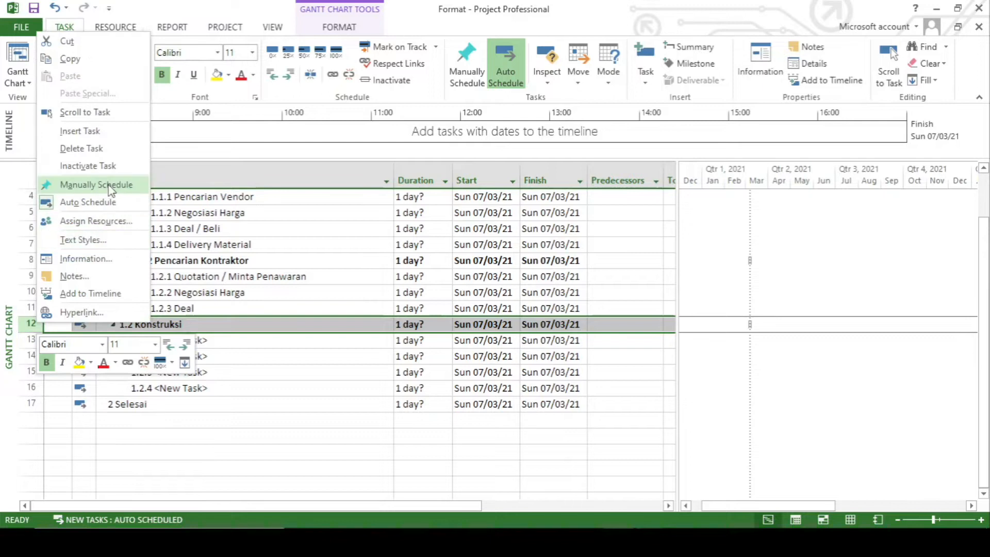
click(80, 131)
text(Mob)
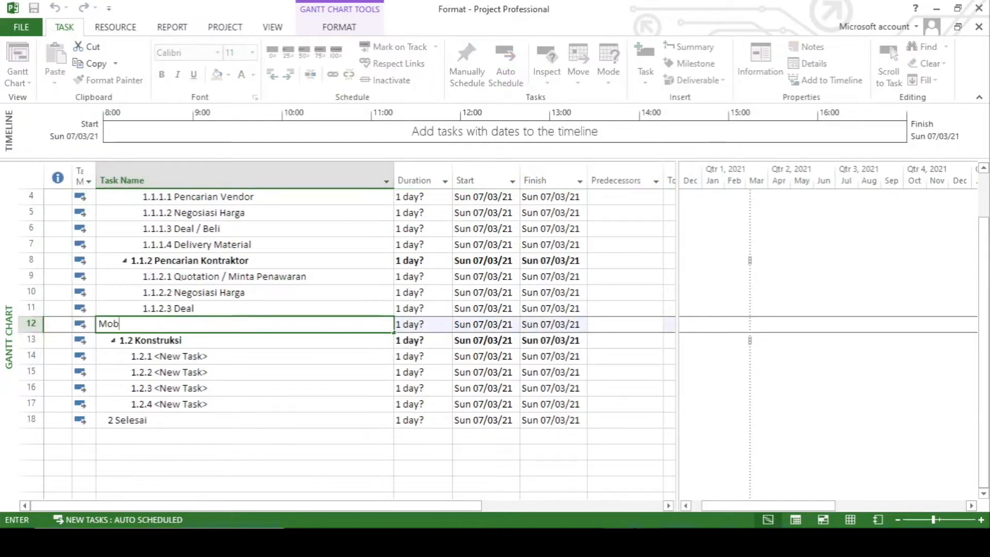
text(ilisasi)
key(Return)
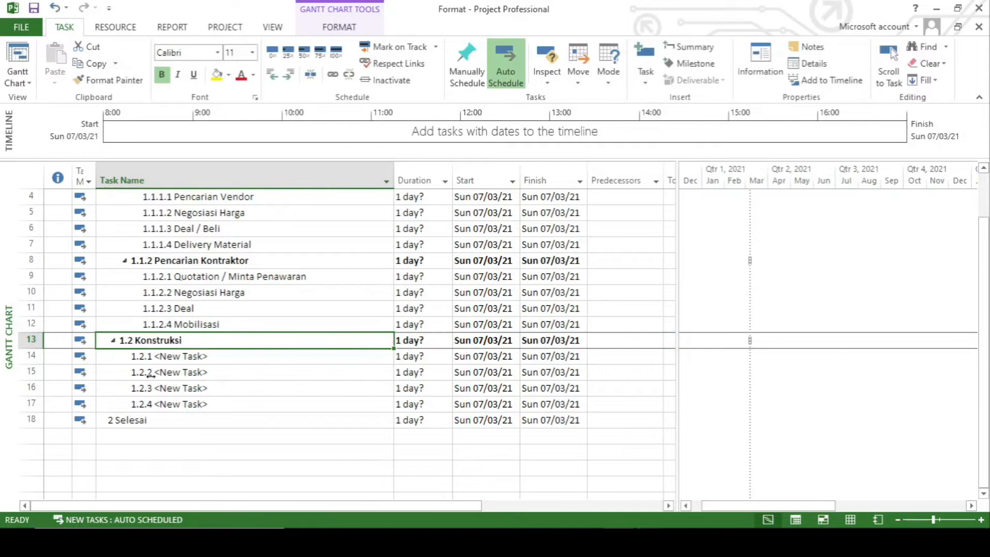
Step: Name the first two Konstruksi subtasks "Pekerjaan Sipil" and "Pekerjaan Baja"
click(216, 357)
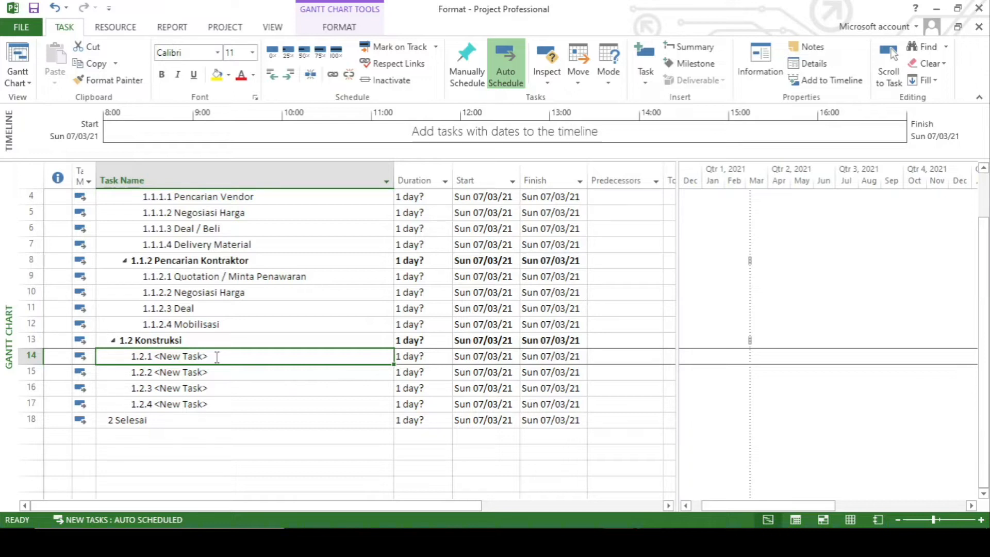
text(Peke)
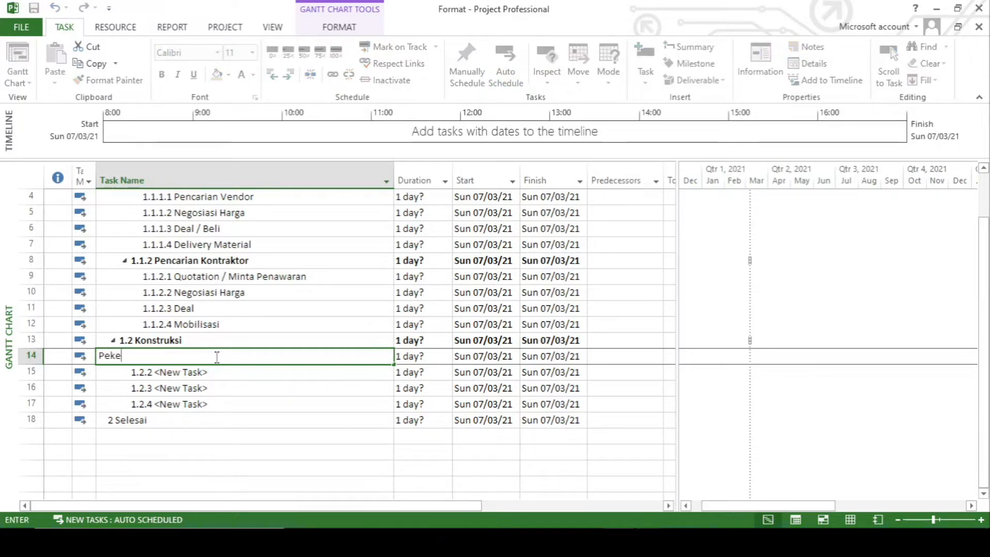
text(rjaan Sipil)
key(Return)
text(P)
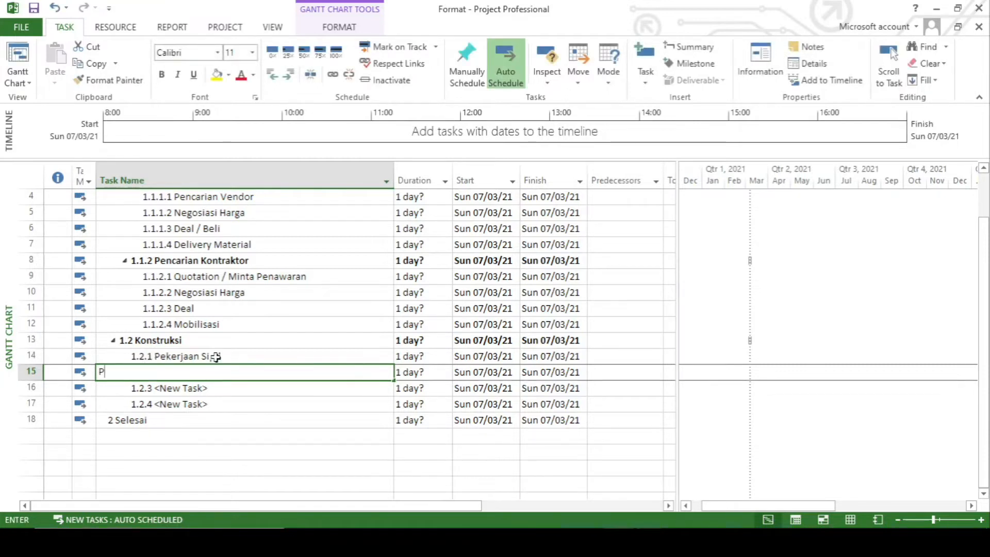
text(ekerjaan Baja)
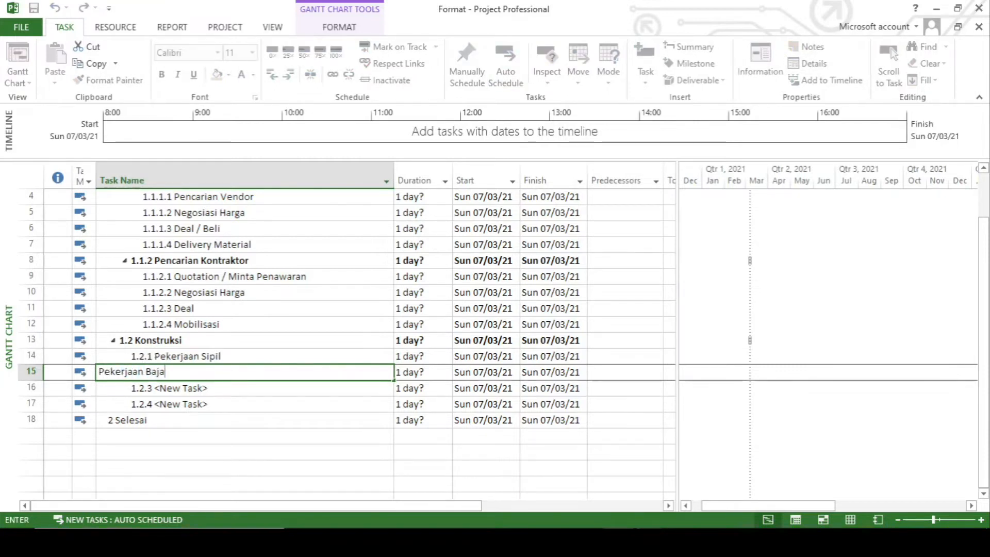
key(Return)
Step: Name the last two Konstruksi subtasks "Pekerjaan Mechanical" and "Pekerjaan Electrical dan Instrument"
text(Pekerjaan Mechanica)
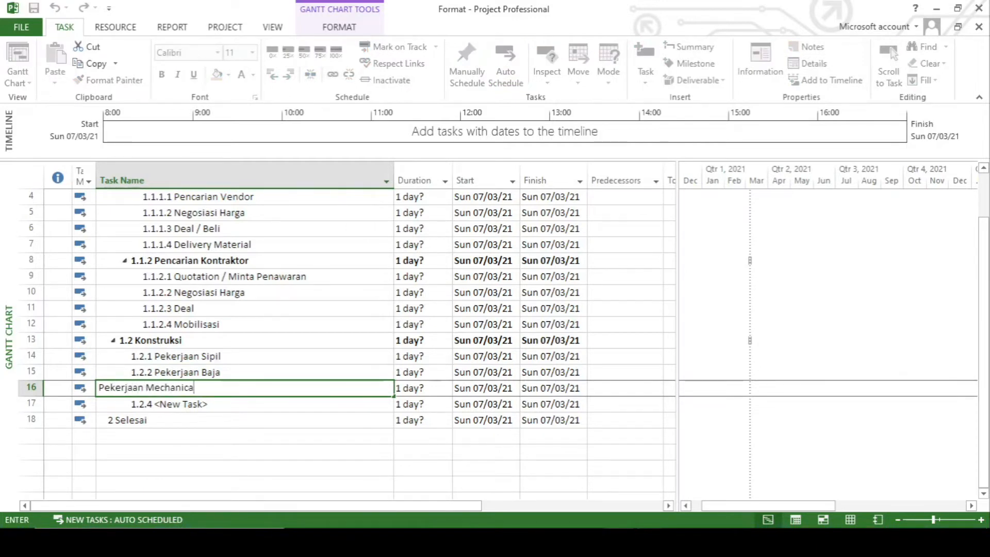
text(l)
key(Return)
text(Pekerjaan Electrical dan)
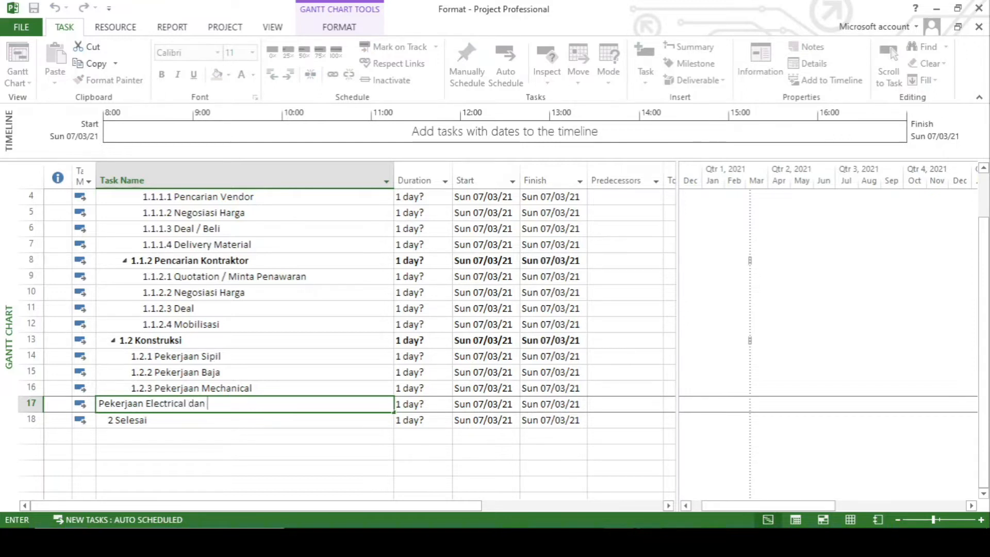
text(Instrument)
key(Return)
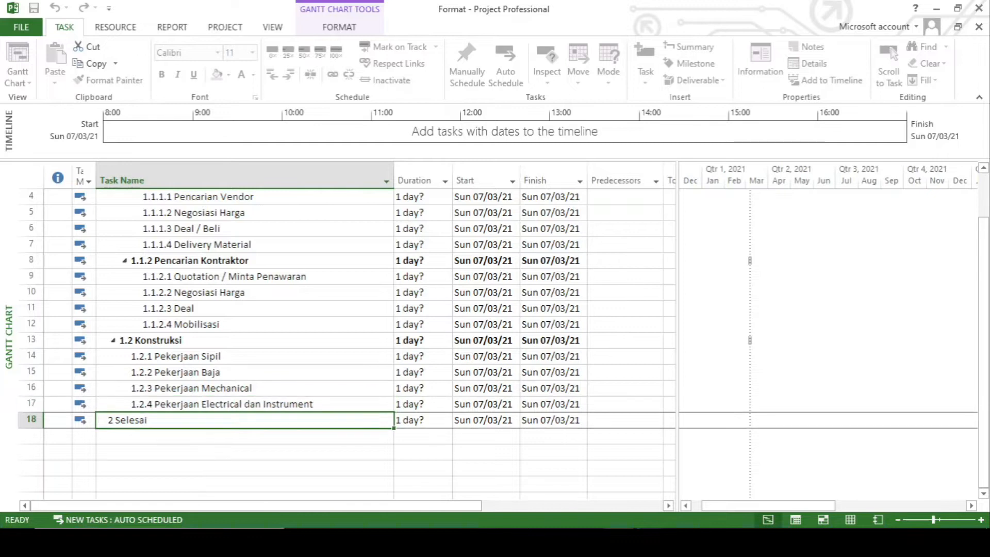
Step: Insert a task above Pencarian Vendor under Pembelian Material and name it "Baja"
scroll(346, 341, up, 1)
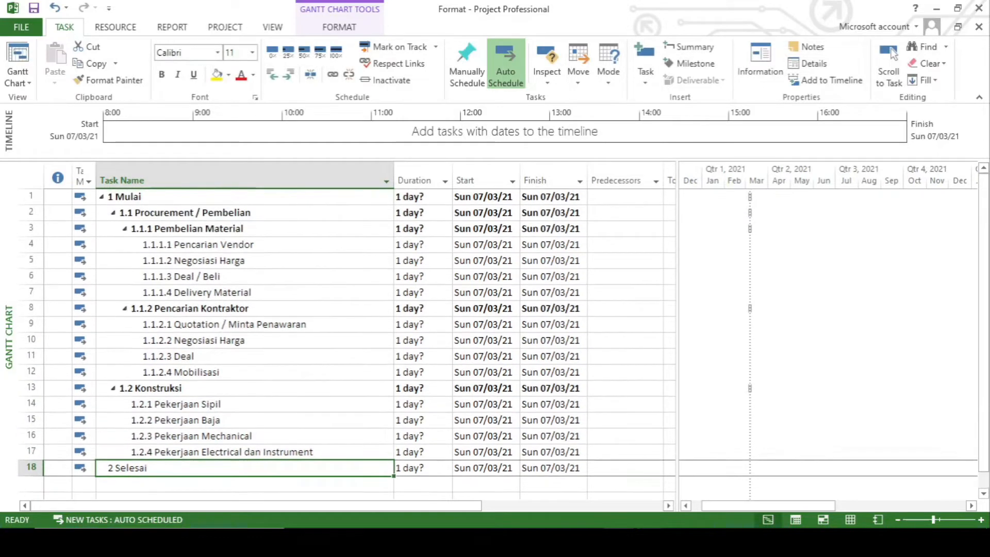
click(222, 230)
click(192, 247)
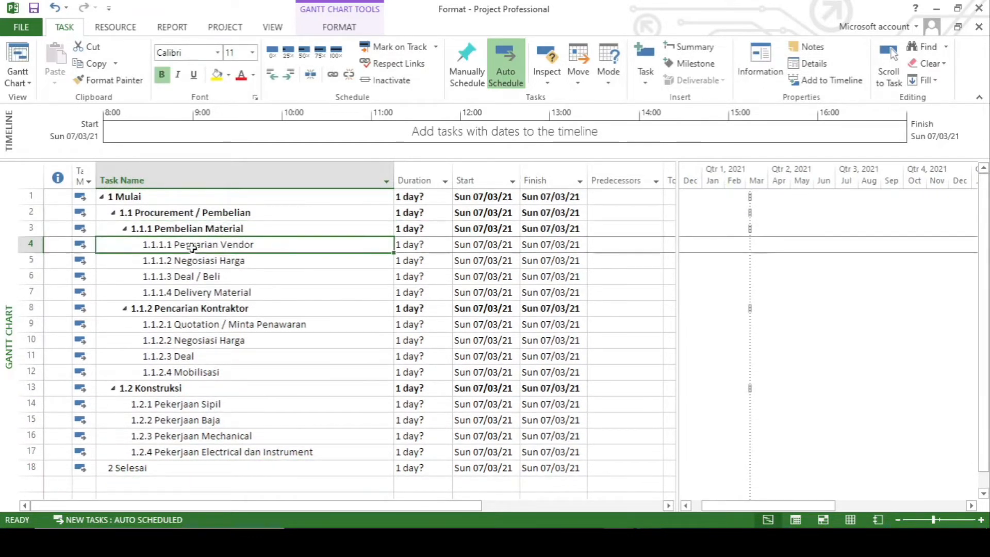
click(22, 246)
right_click(23, 245)
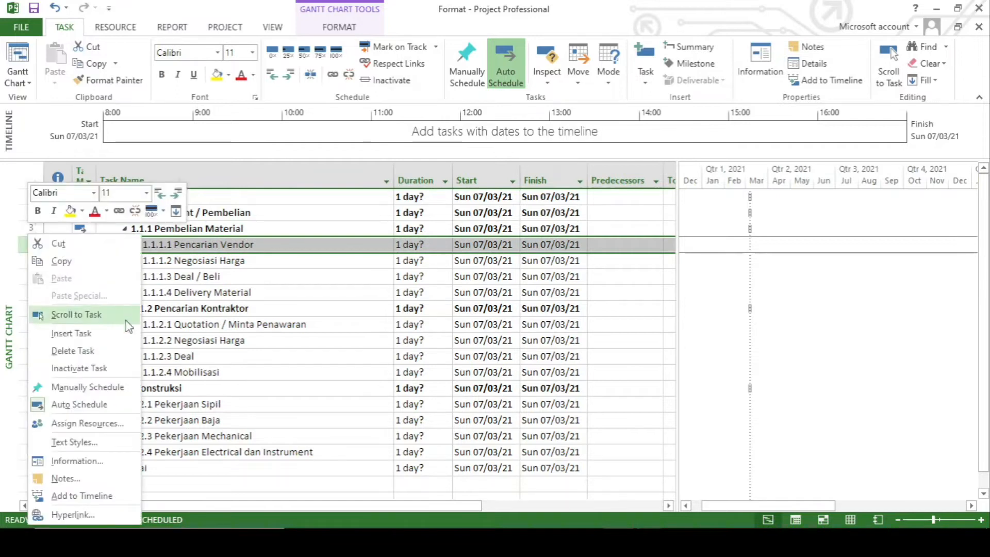
click(106, 334)
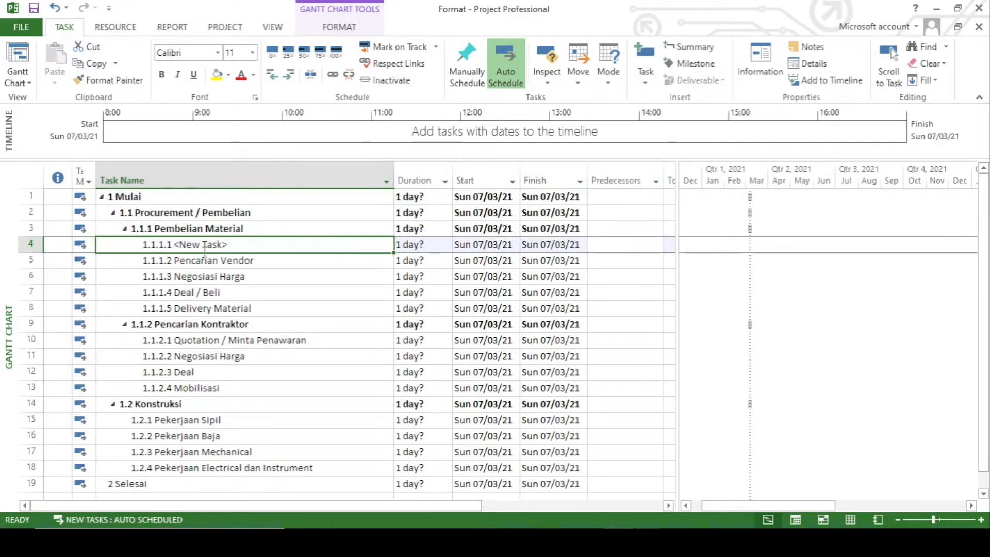
text(Baja)
key(Return)
click(219, 328)
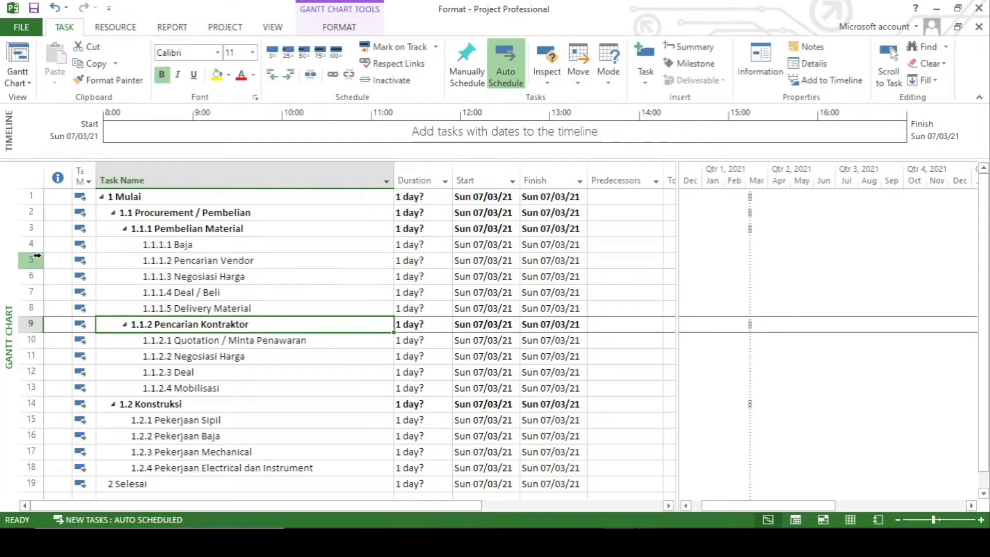
Step: Indent the four tasks from Pencarian Vendor to Delivery Material as subtasks of Baja
drag(25, 261, 25, 305)
click(289, 74)
click(201, 356)
Step: Insert four tasks above Pencarian Kontraktor and outdent the first one to the same level as Baja
drag(25, 324, 25, 372)
right_click(152, 364)
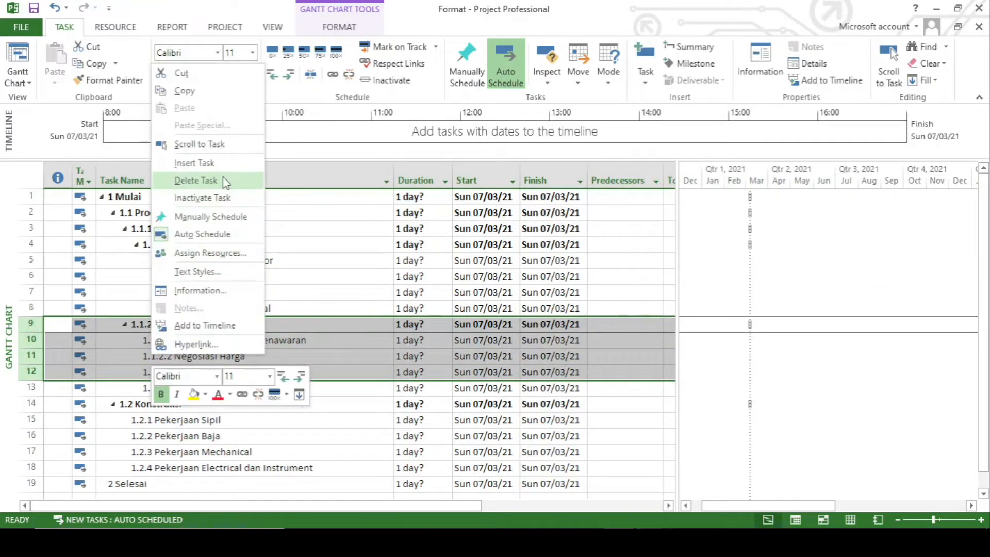
click(194, 163)
click(272, 75)
Step: Name the new summary task below the Baja group "Mechanical (Pompa, Pipa, Valve, Fitting, Flange)"
text(Mechan)
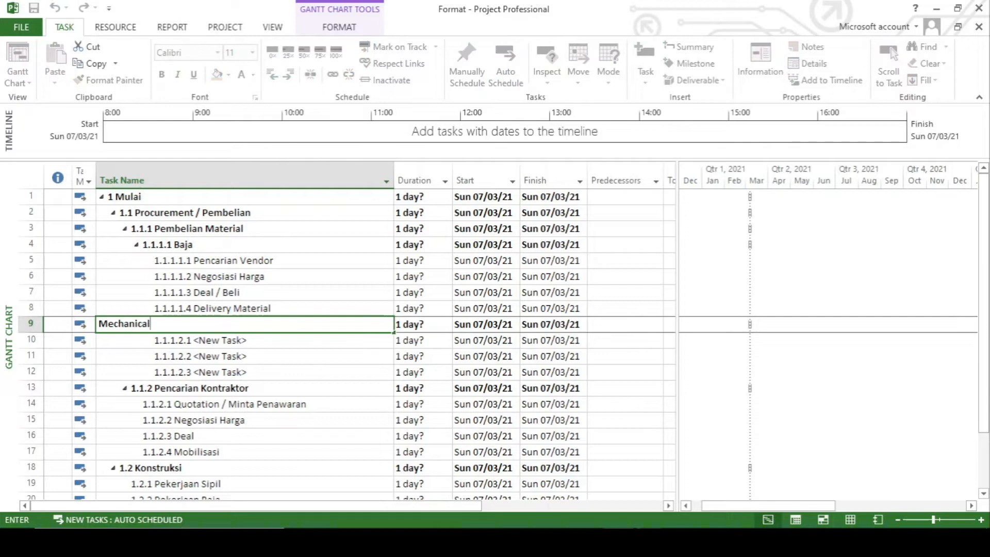
text(ical (Pompa, Pi)
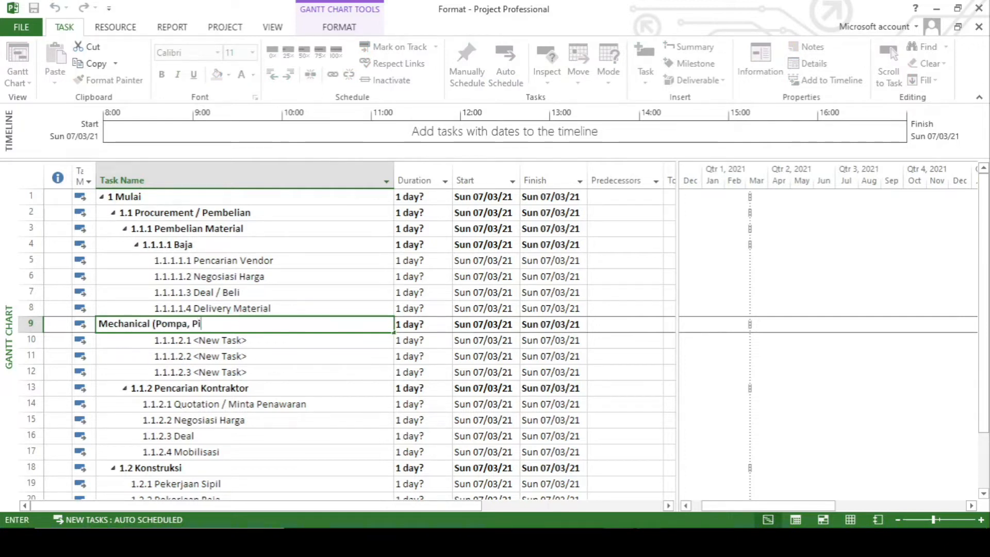
text(pa, Valve, Fitting)
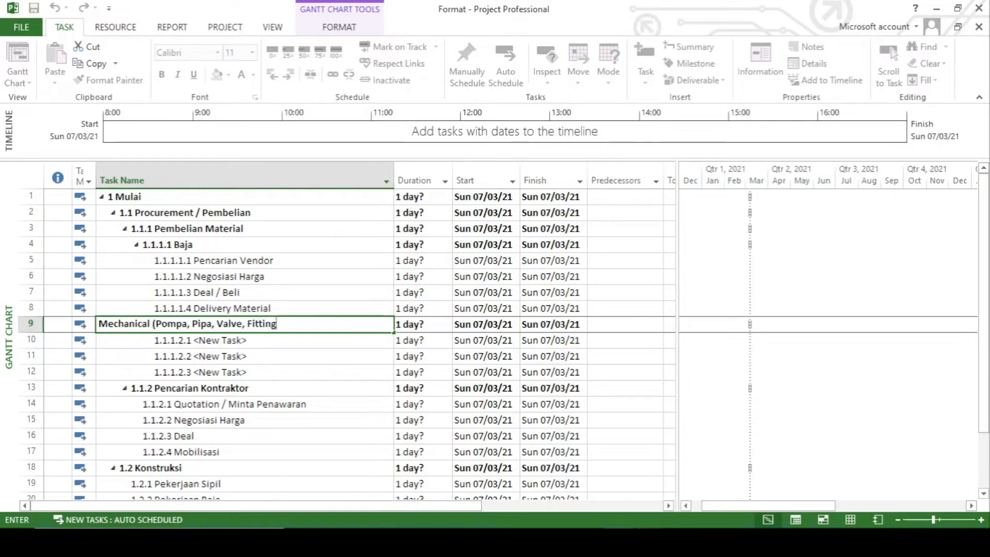
text(, Flange)
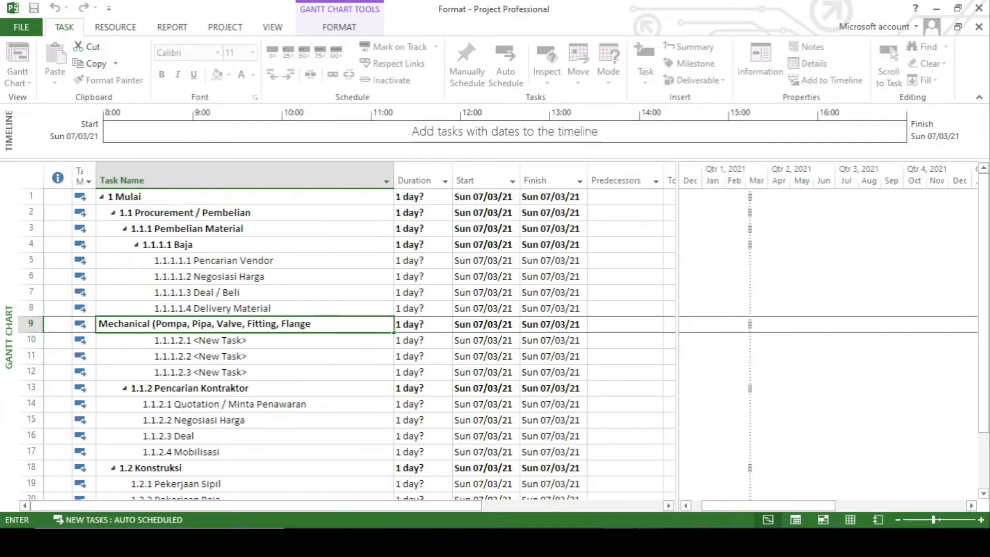
text())
key(Return)
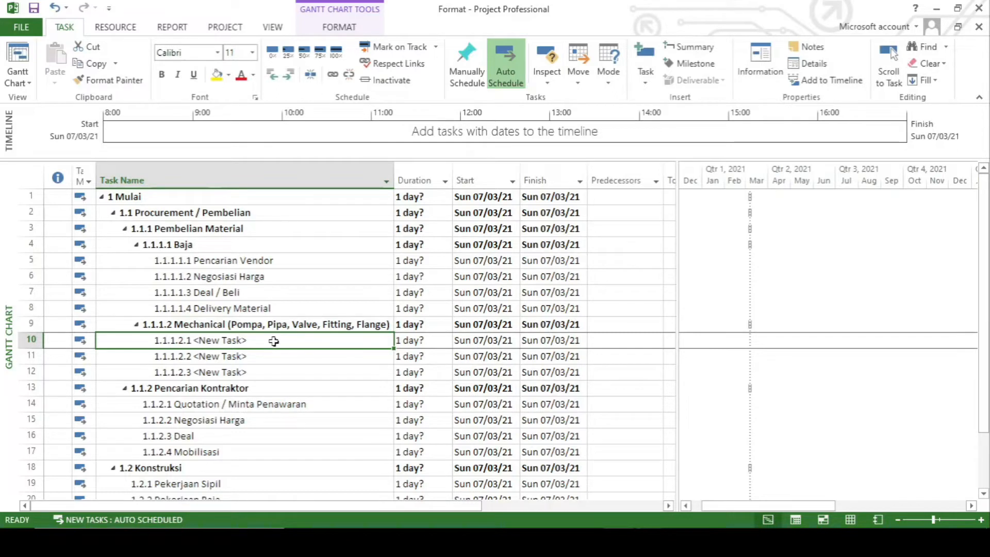
text(Pencari)
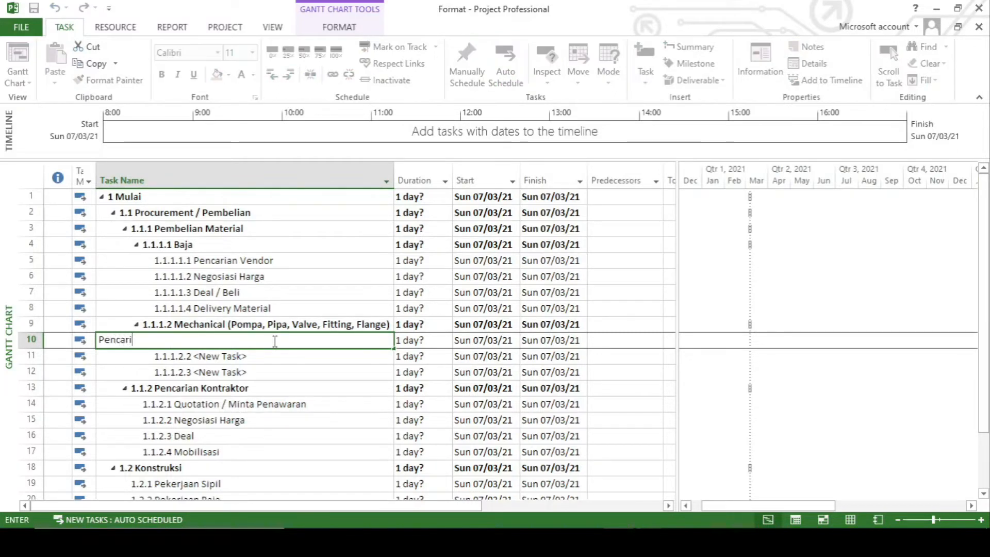
text(an)
key(Escape)
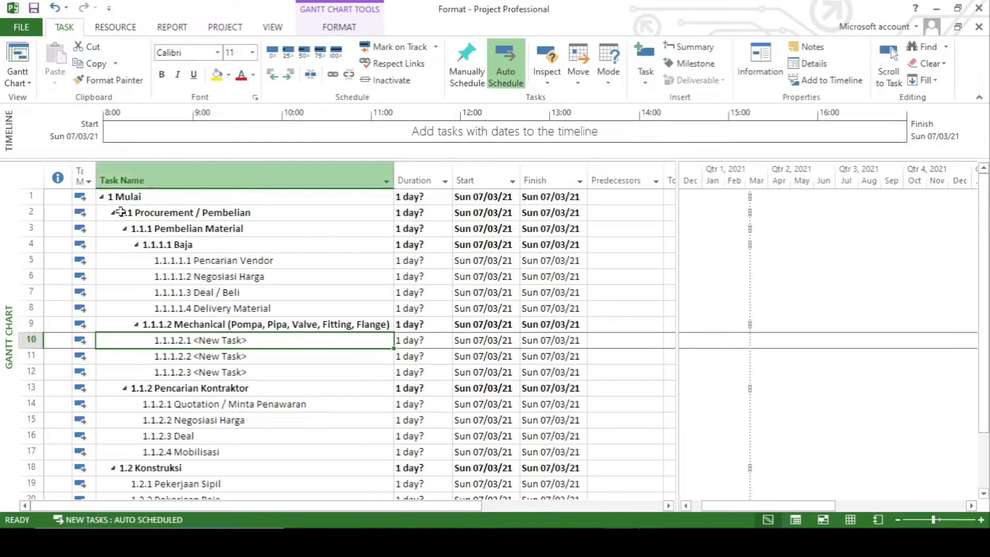
Step: Copy the four Baja subtasks into the Mechanical group and delete the leftover blank tasks there
drag(29, 260, 28, 310)
right_click(119, 309)
click(29, 341)
right_click(29, 339)
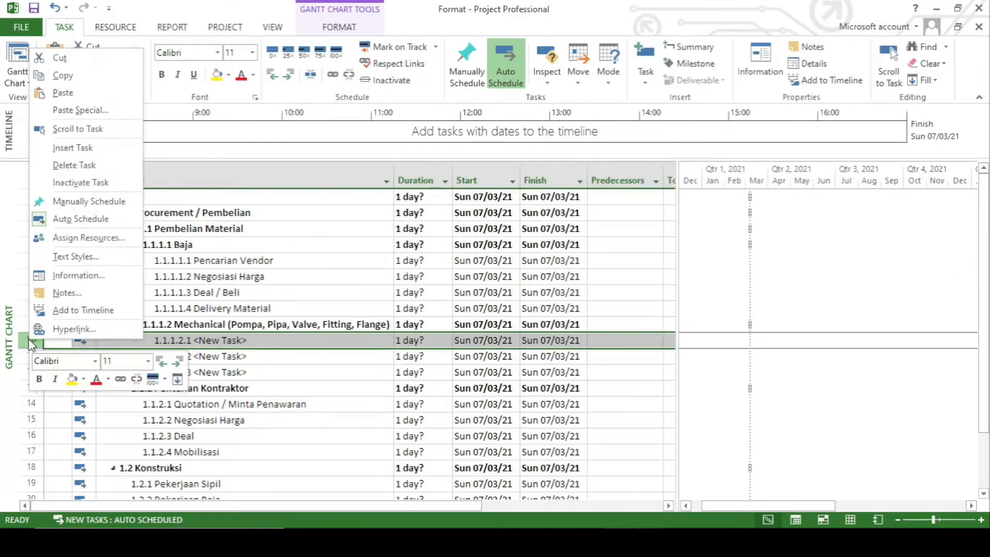
click(63, 92)
scroll(207, 309, down, 1)
drag(28, 356, 29, 388)
key(Delete)
click(192, 406)
scroll(192, 406, down, 1)
Step: Insert five tasks above Pencarian Kontraktor and outdent the first one to the same level as Mechanical
drag(29, 309, 28, 371)
right_click(125, 344)
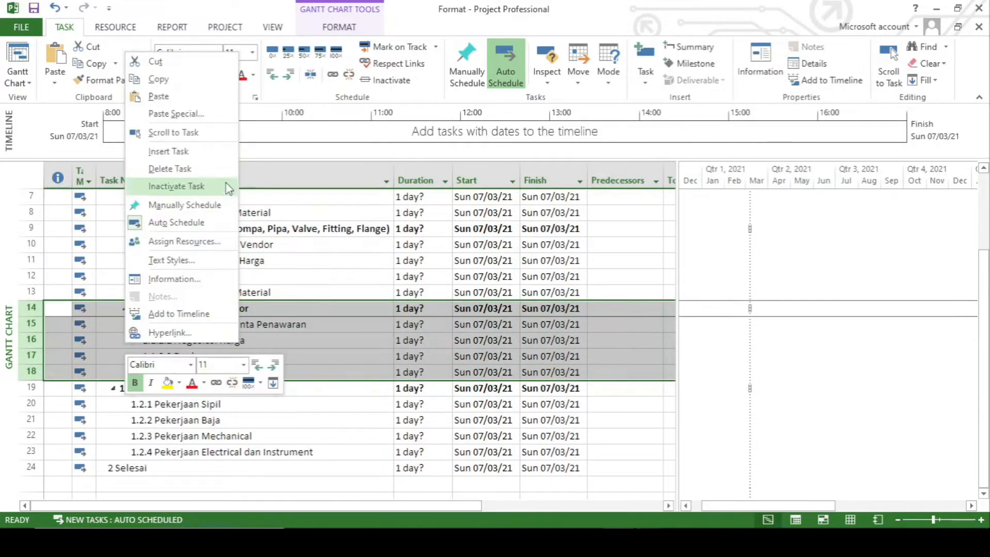
click(211, 152)
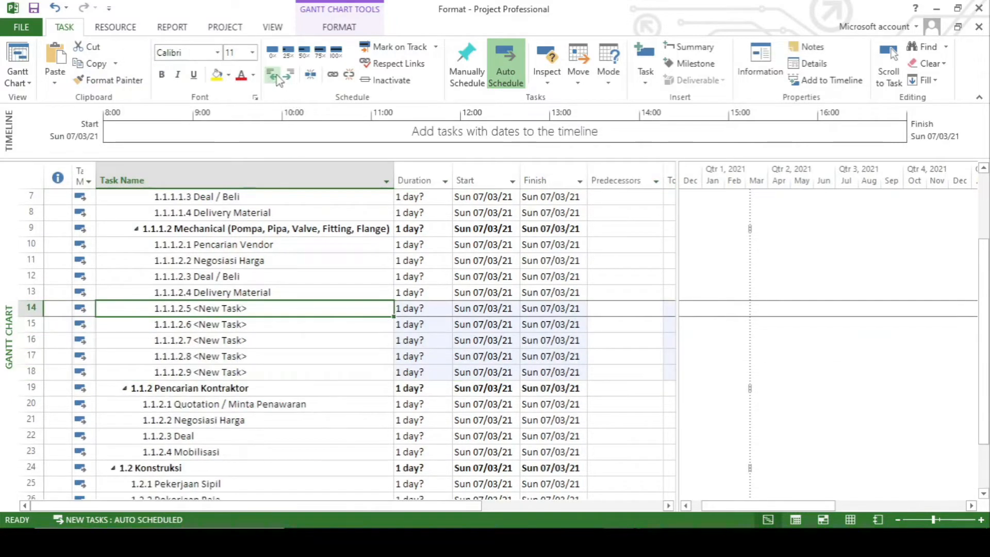
scroll(279, 315, up, 2)
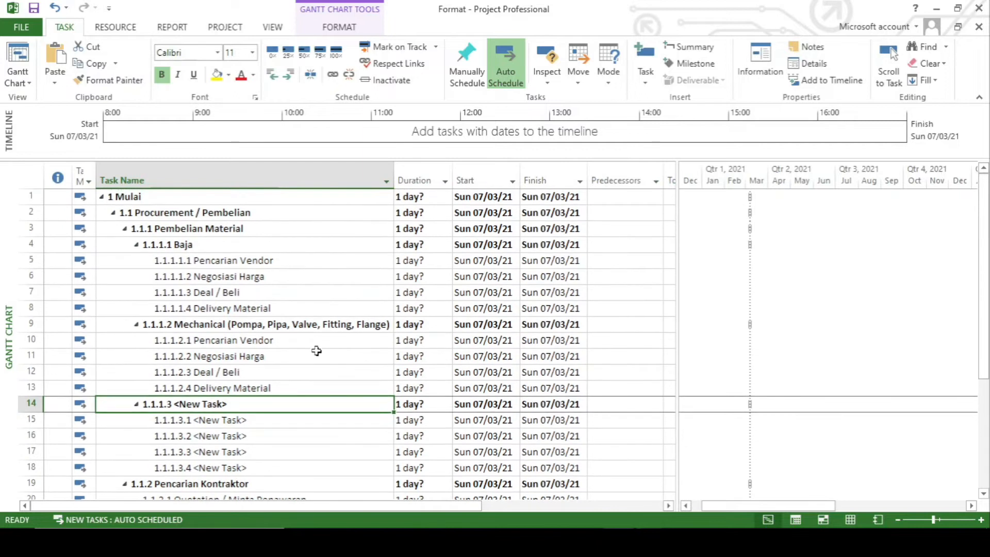
text(Electrica)
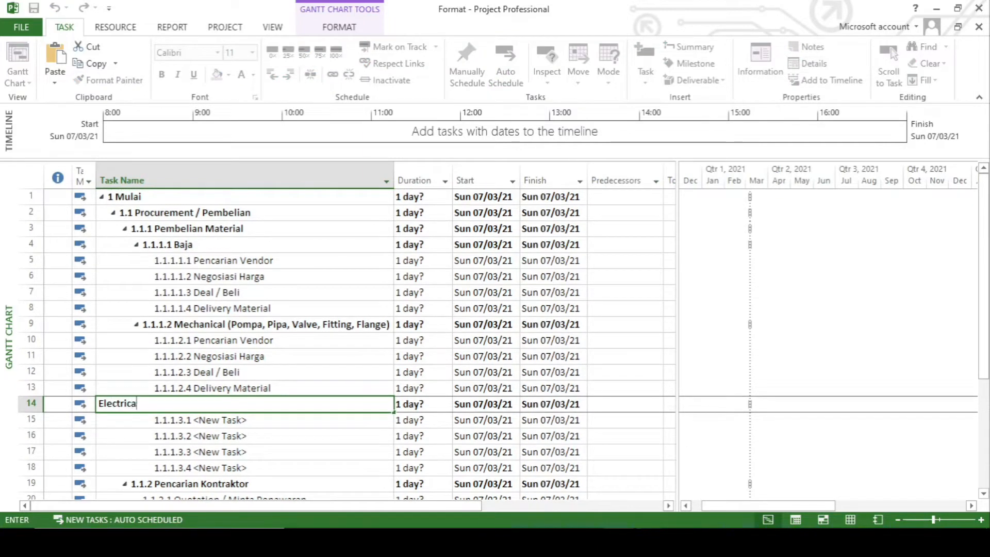
text(l)
key(Escape)
scroll(263, 361, down, 4)
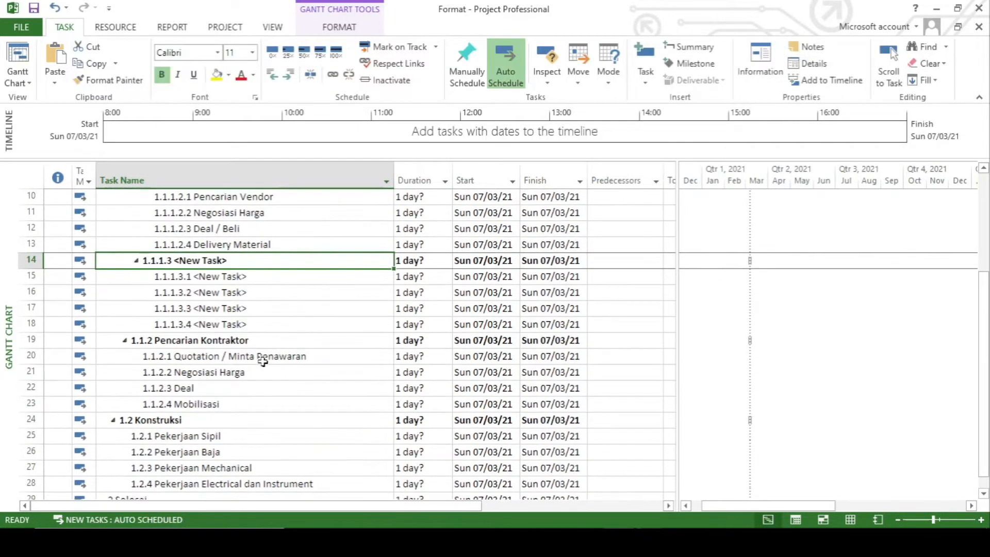
scroll(263, 361, up, 2)
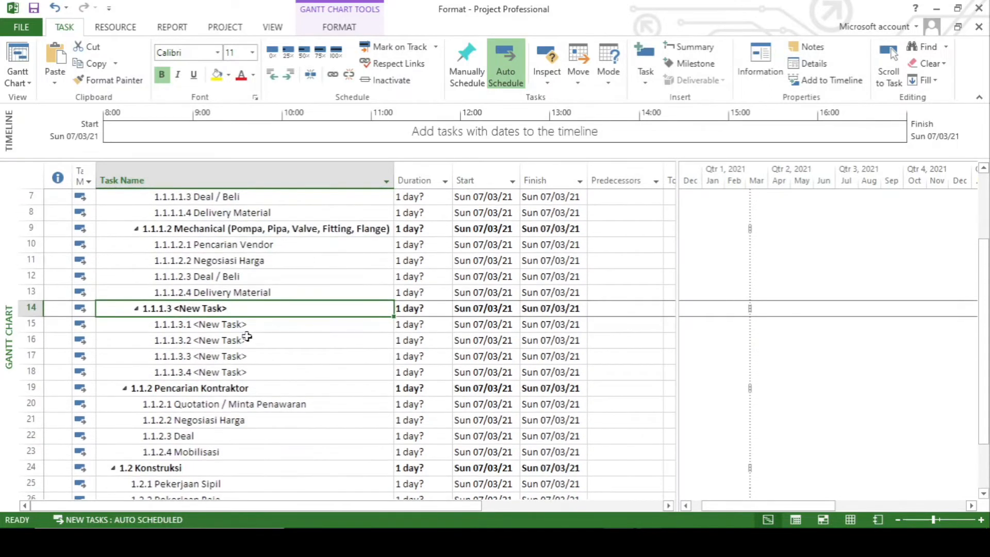
Step: Name the new summary task below the Mechanical group "Electrical & Instrument"
text(Elec)
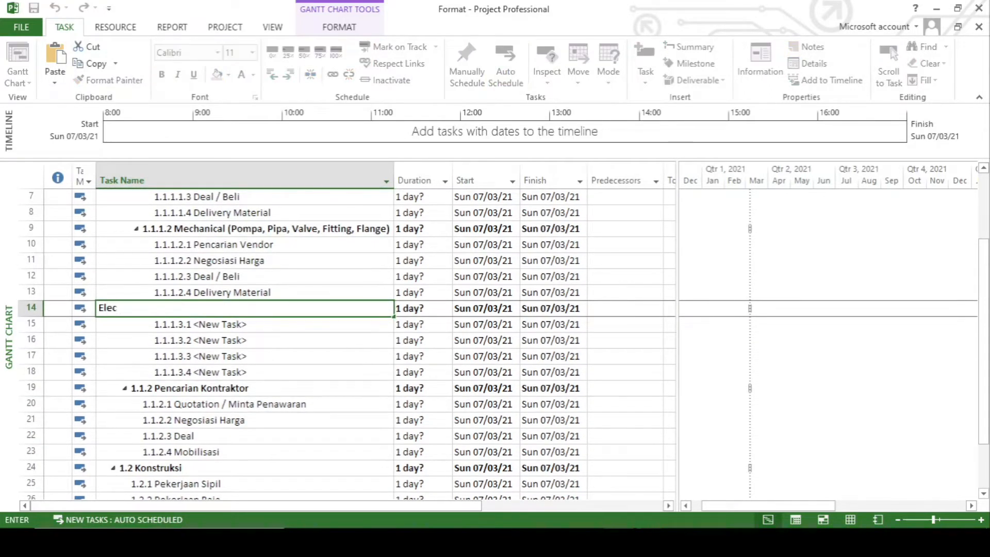
text(trical & Instrument)
key(Return)
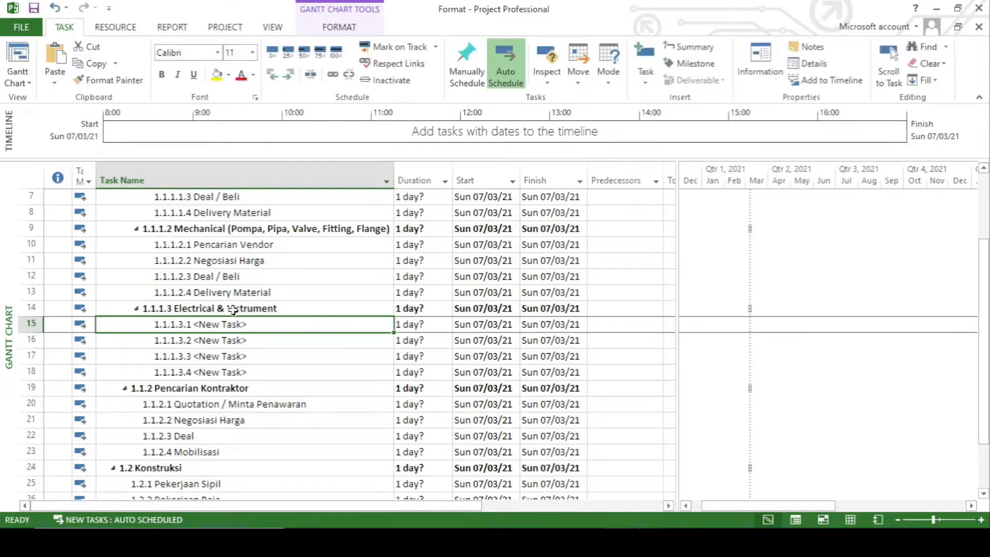
Step: Copy the four Mechanical subtasks into the Electrical & Instrument group in place of its blank tasks
drag(32, 245, 32, 293)
key(ctrl+c)
right_click(32, 324)
click(98, 127)
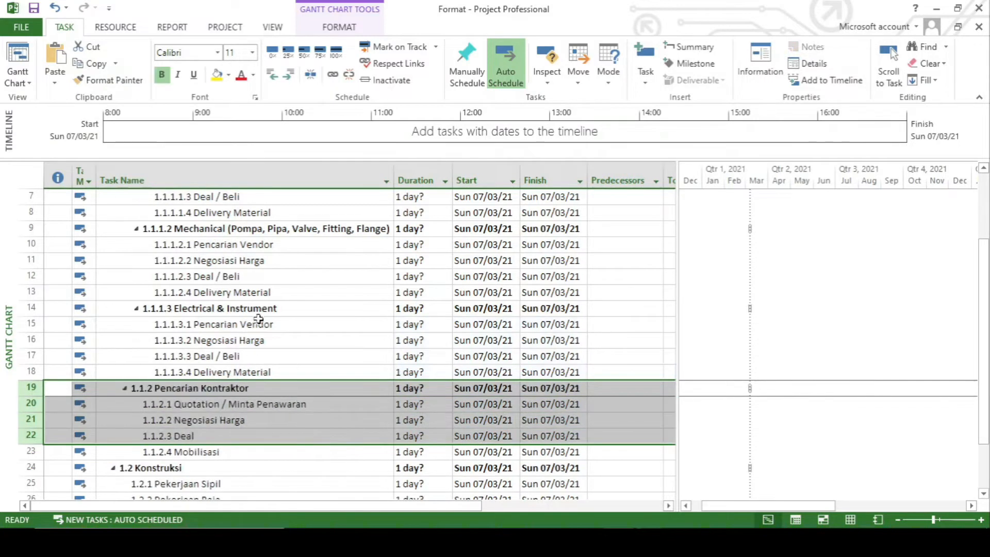
Step: Extend the Electrical & Instrument task name with "(Cable, Cable Ladder, Flow Meter, Valve, Insikator dsb)"
click(263, 307)
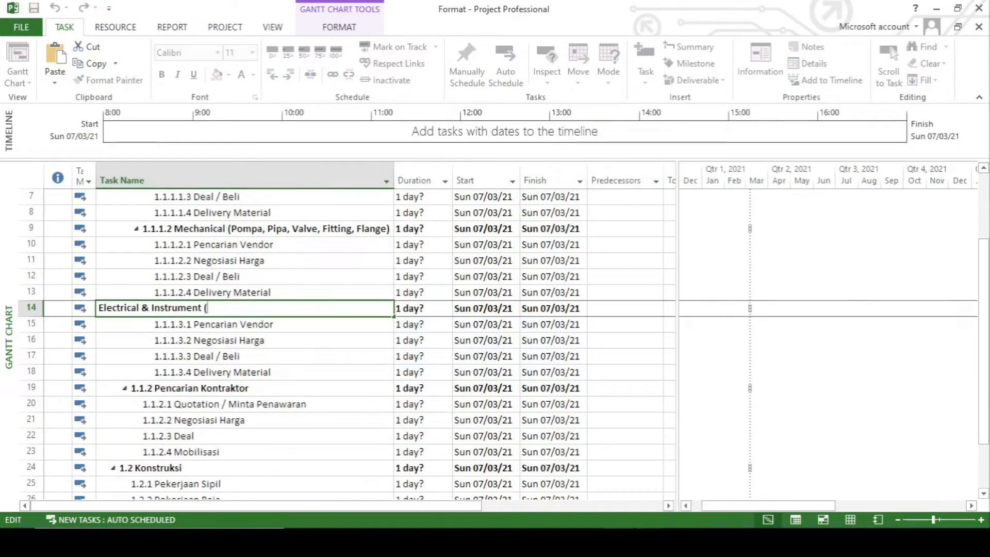
text((Cable, Cable)
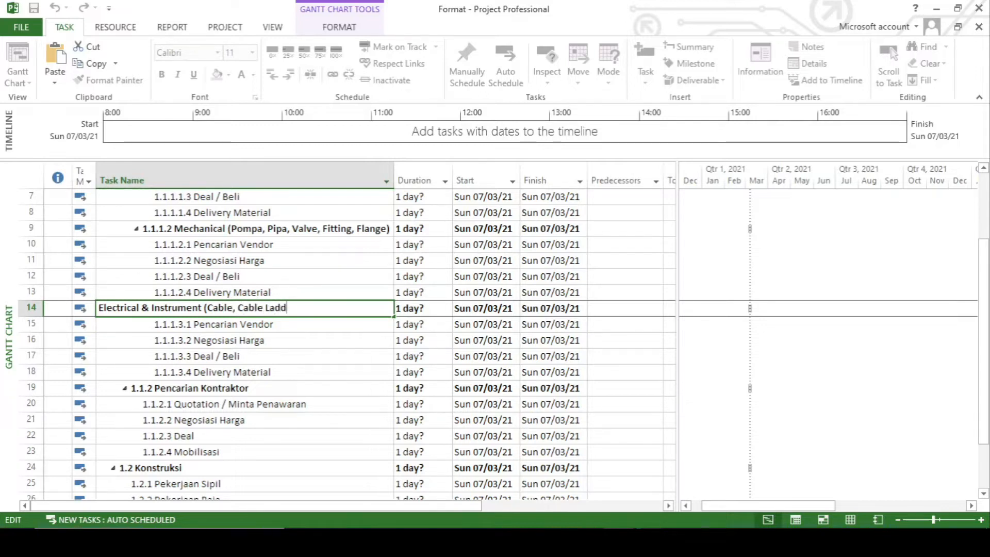
text( Ladder, Flow)
text(Meter, Valve,)
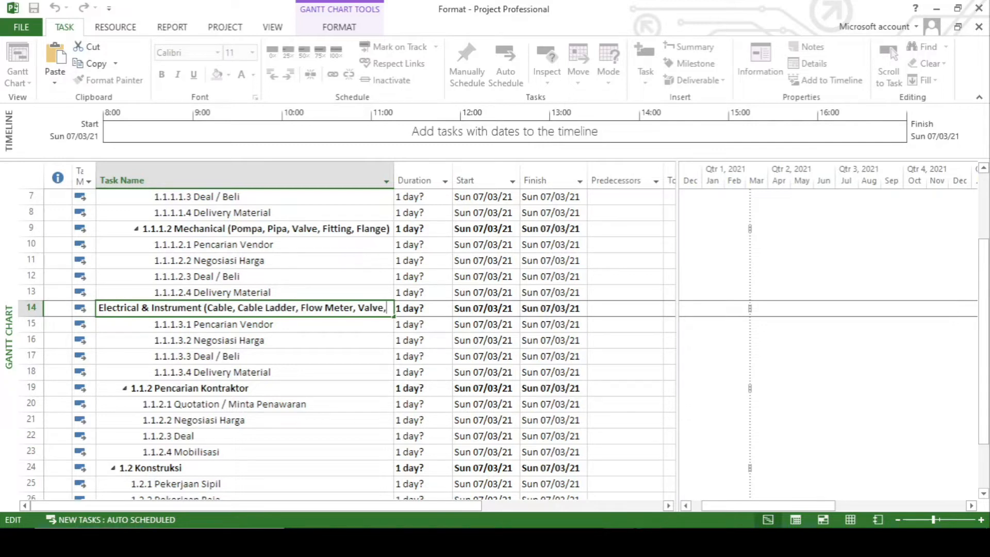
text(Insikator dsb)
key(Return)
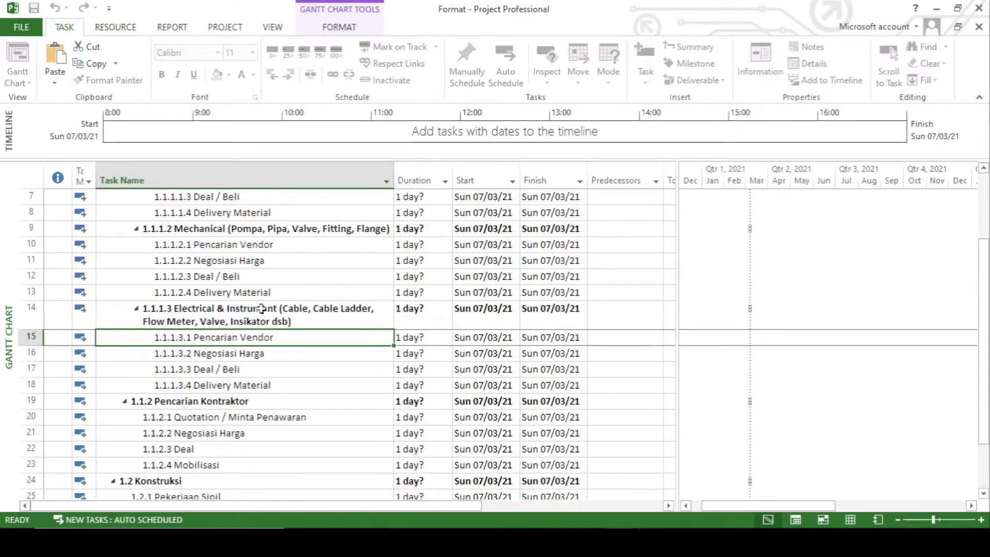
Step: Review the task list from the Electrical & Instrument group through Konstruksi and Selesai
scroll(258, 315, down, 1)
scroll(257, 315, down, 5)
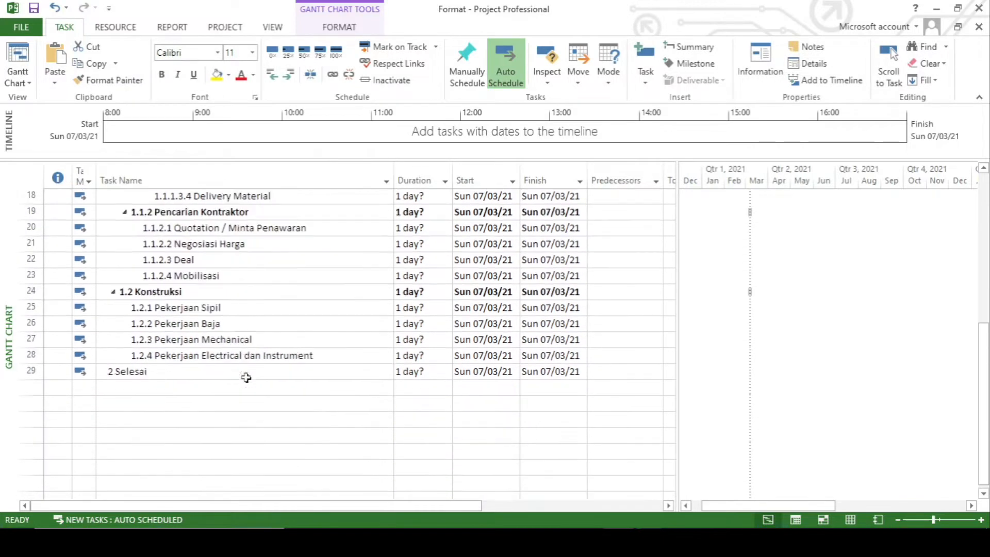
click(237, 309)
scroll(204, 335, up, 4)
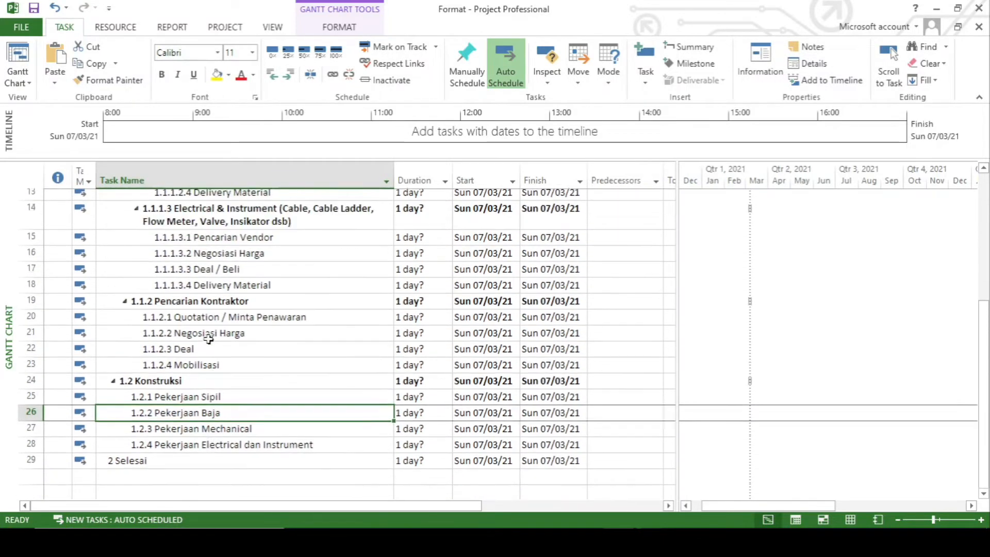
scroll(201, 356, down, 4)
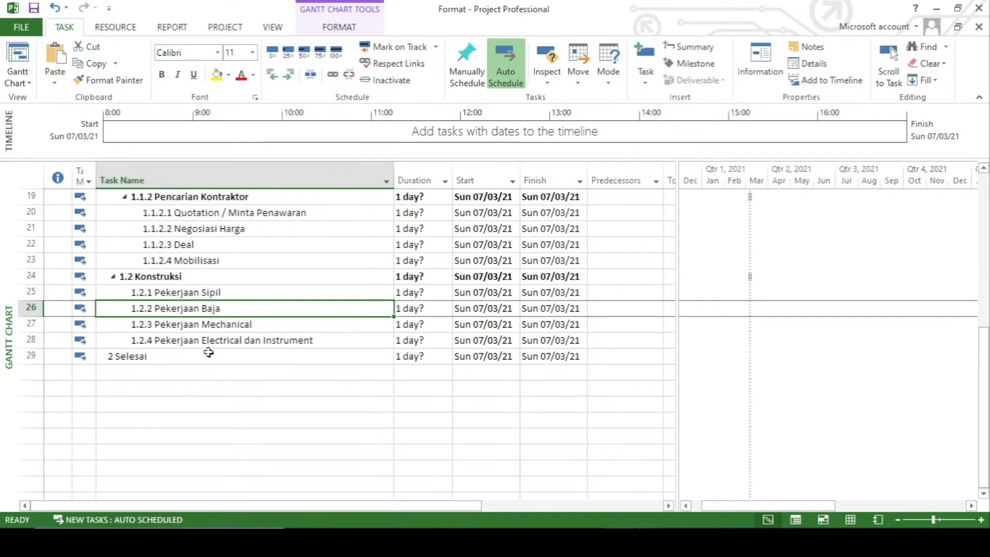
click(254, 416)
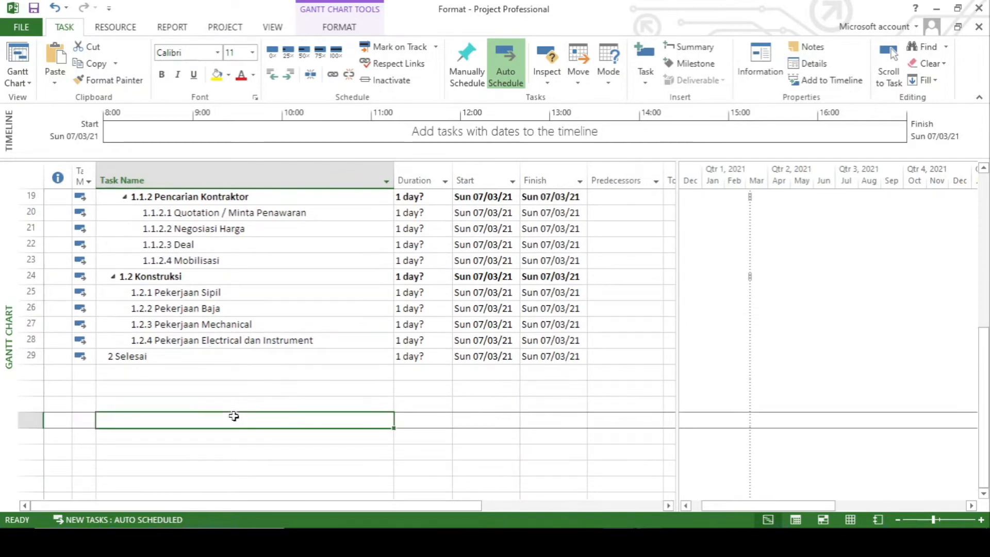
click(156, 355)
scroll(165, 406, up, 1)
scroll(165, 406, down, 1)
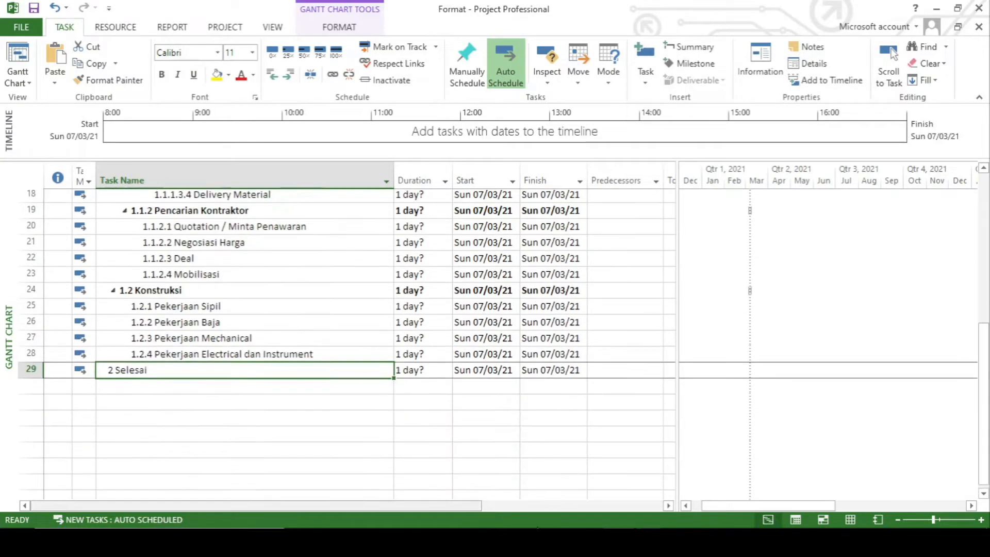
Step: Insert four tasks above Pekerjaan Baja and indent them as subtasks of Pekerjaan Sipil
click(134, 309)
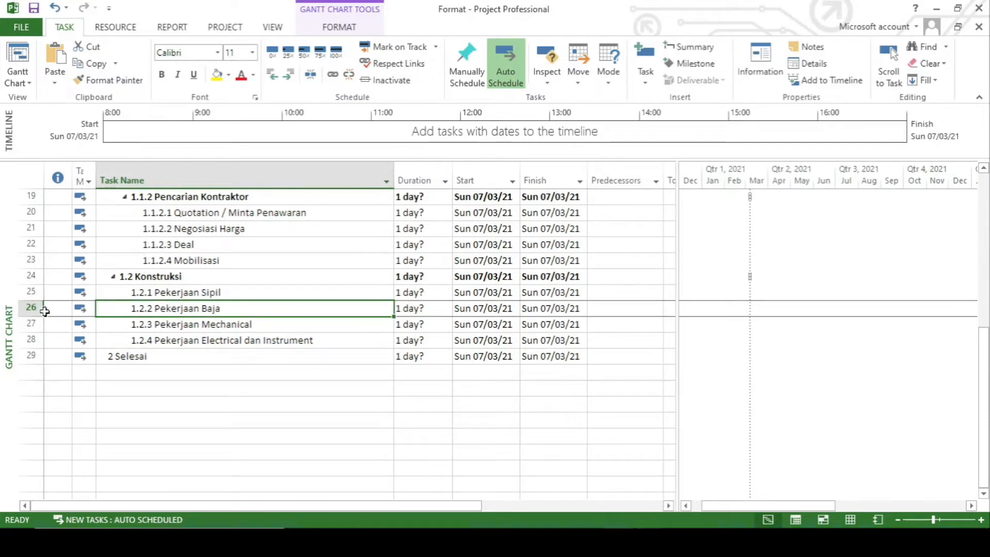
drag(31, 308, 31, 356)
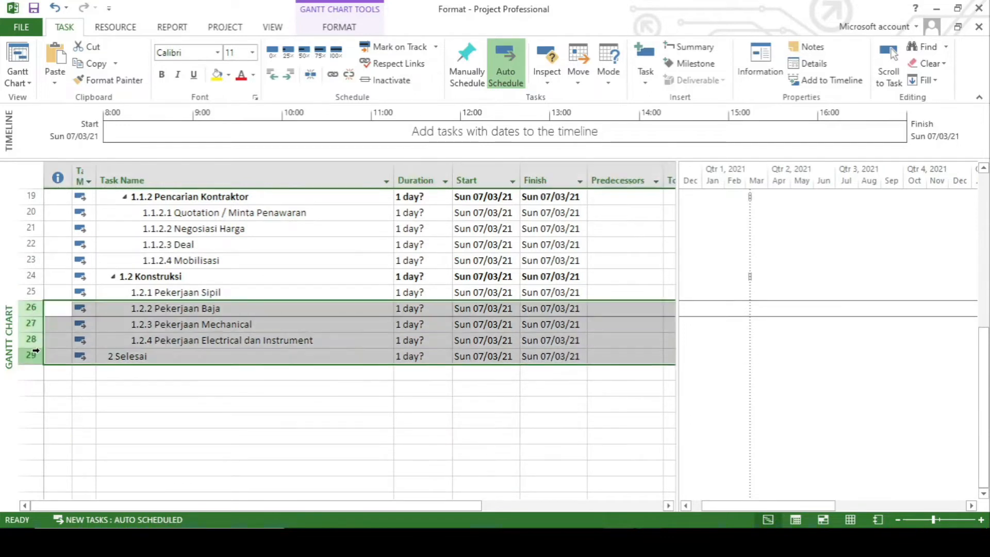
right_click(138, 324)
click(195, 133)
drag(31, 308, 31, 356)
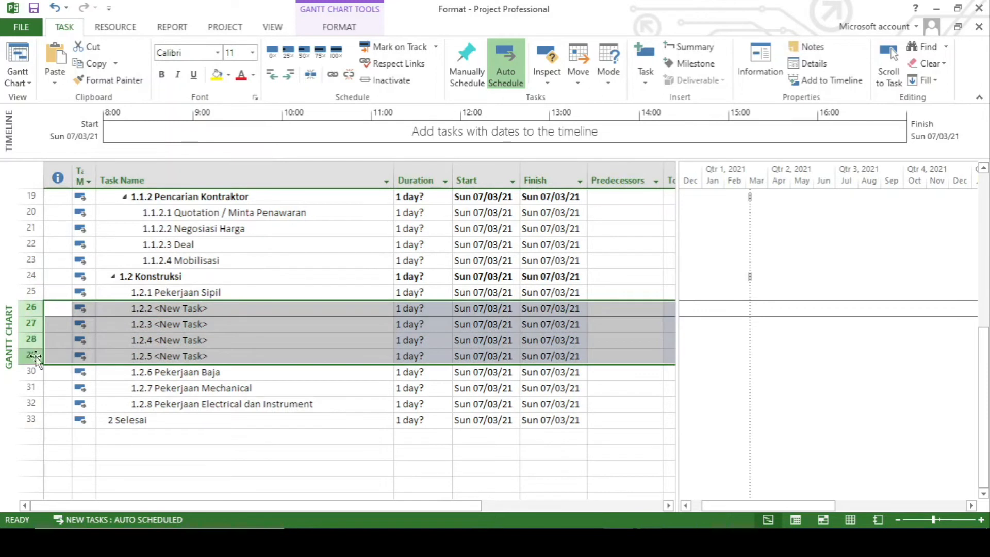
click(288, 75)
Step: Name the first subtask of Pekerjaan Sipil "Pancang"
click(238, 310)
text(Pancang)
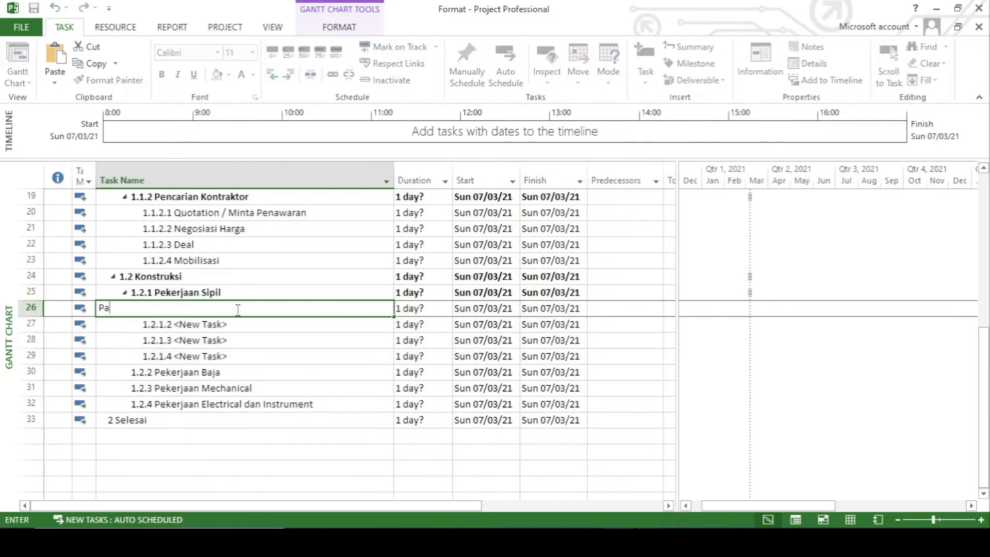
key(Return)
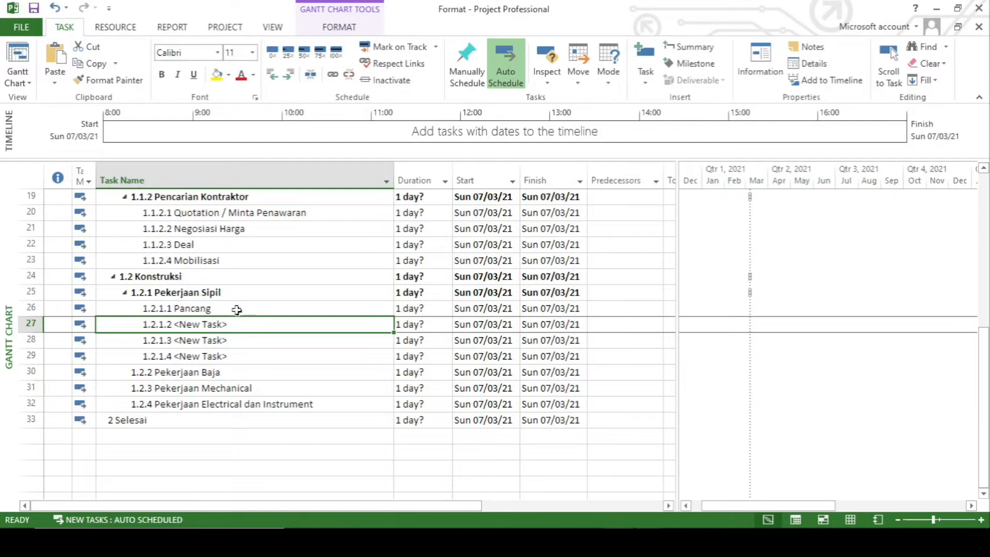
scroll(236, 310, up, 2)
click(210, 311)
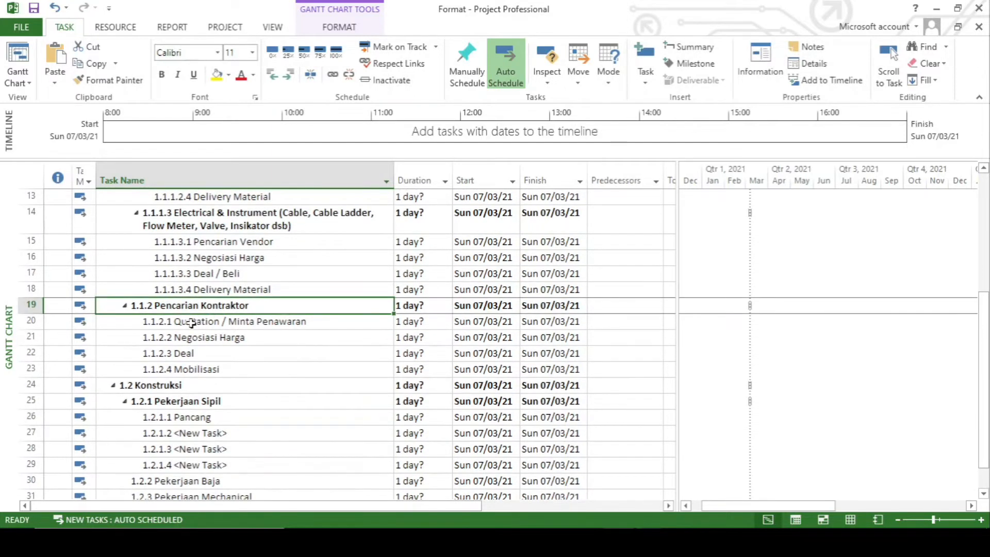
scroll(191, 322, up, 4)
scroll(194, 320, down, 3)
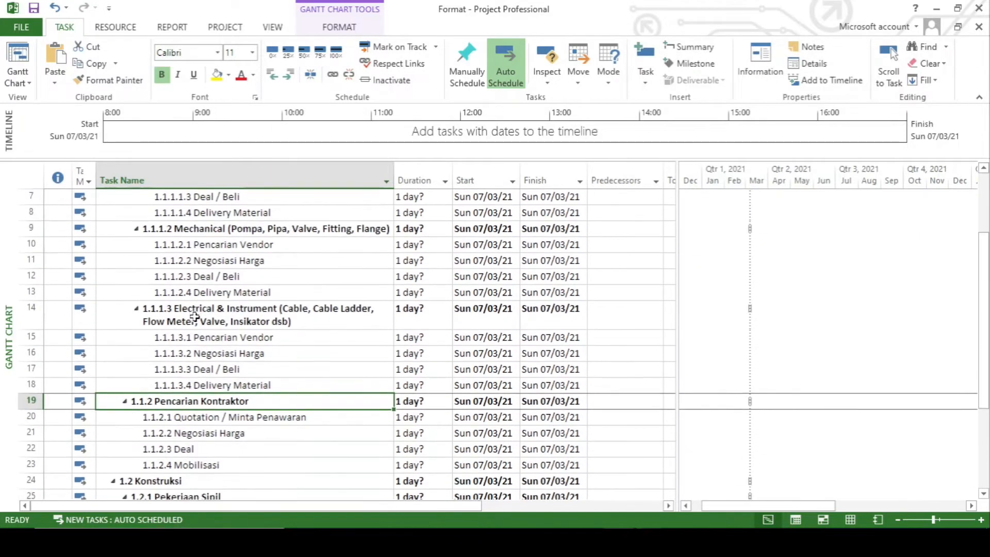
scroll(192, 335, up, 1)
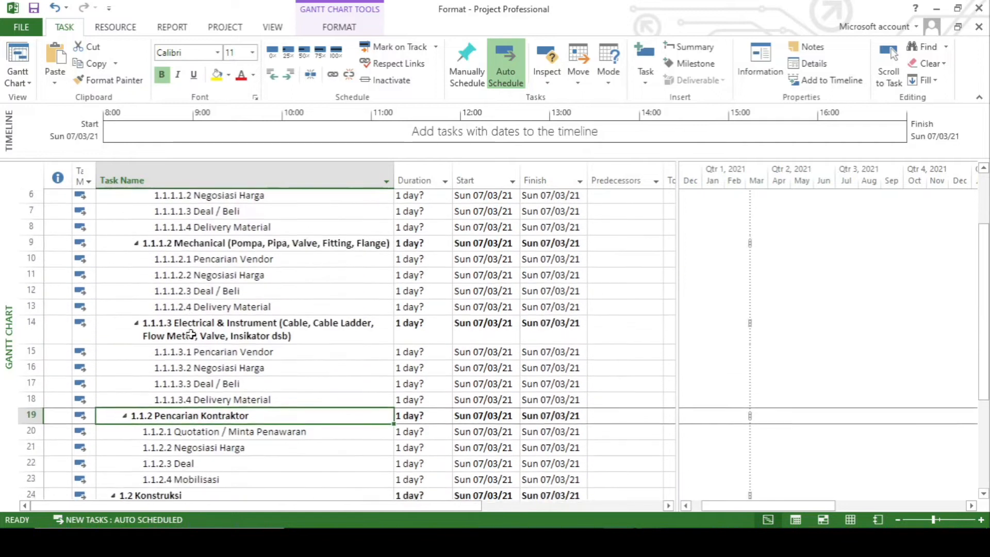
Step: Insert a task named "Kontraktor Sipil" under Pencarian Kontraktor, directly above Quotation / Minta Penawaran
scroll(191, 334, down, 1)
click(178, 386)
click(29, 369)
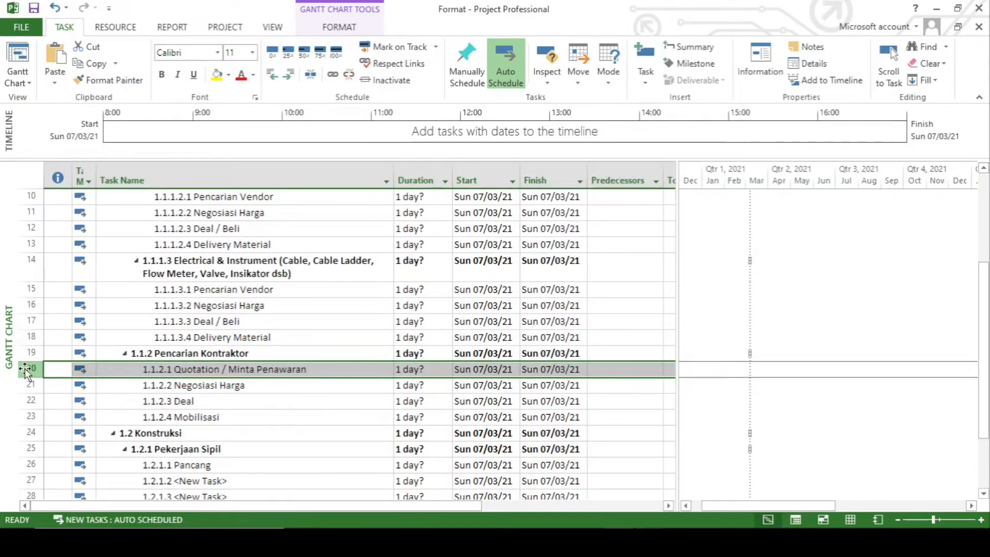
right_click(26, 368)
click(88, 177)
text(Kontraktor)
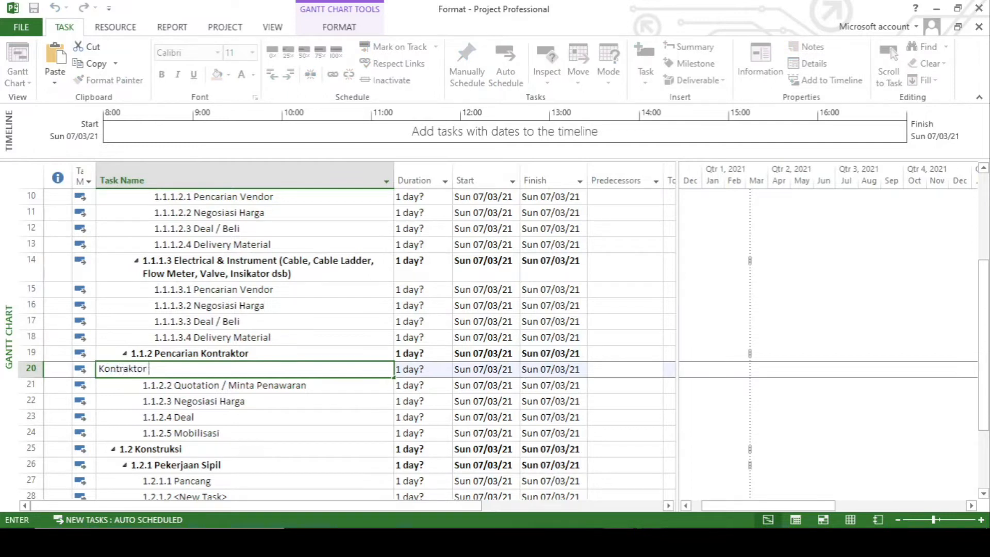
text( Sipil)
key(Return)
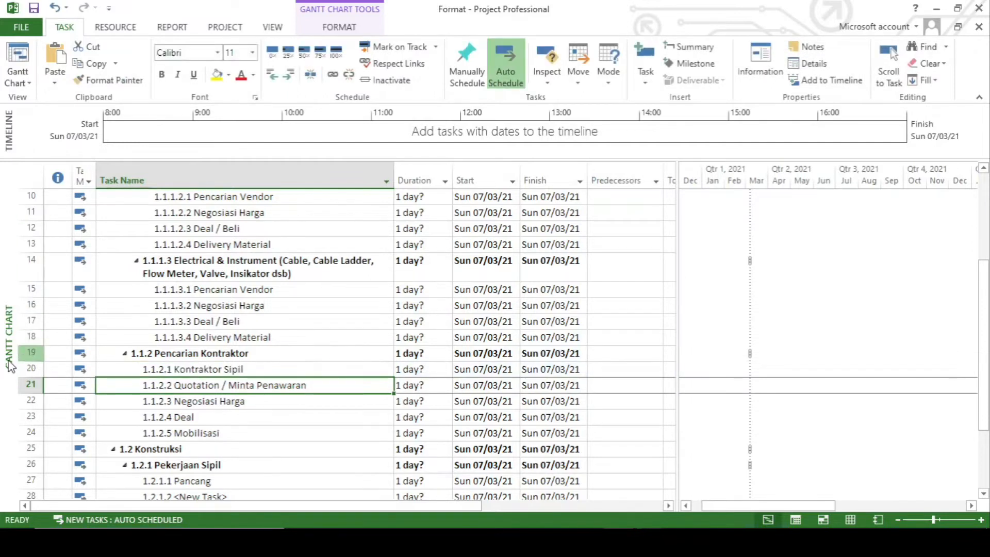
Step: Indent the four tasks from Quotation / Minta Penawaran to Mobilisasi as subtasks of Kontraktor Sipil
click(26, 386)
drag(24, 401, 26, 433)
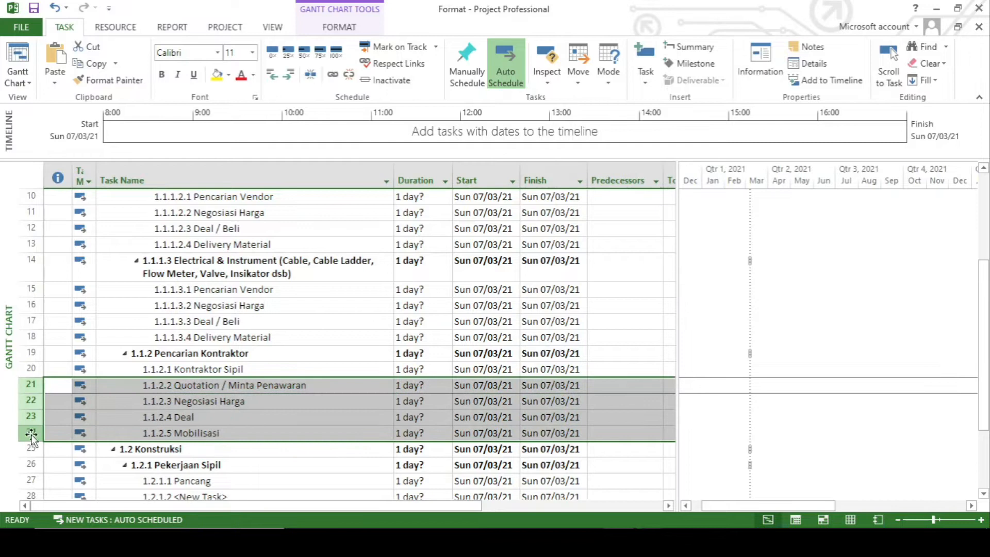
click(289, 74)
click(255, 353)
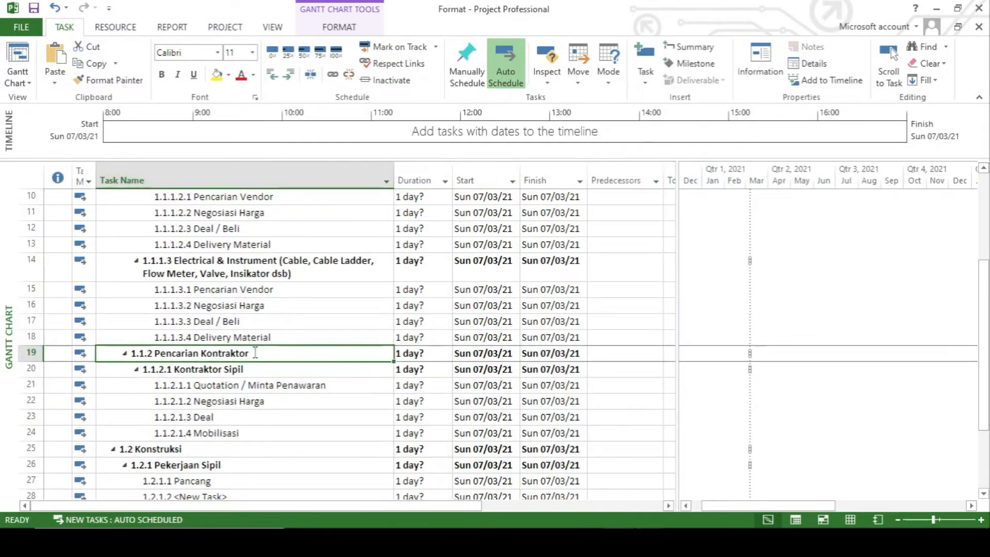
Step: Insert four blank tasks above Konstruksi, following the Mobilisasi task of Kontraktor Sipil
scroll(255, 353, down, 1)
drag(24, 400, 22, 449)
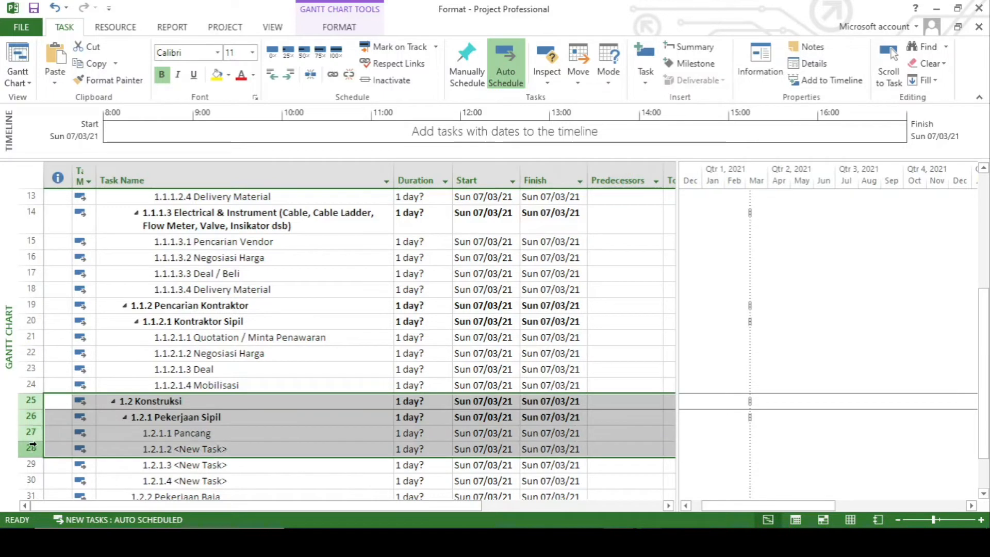
right_click(99, 432)
click(180, 239)
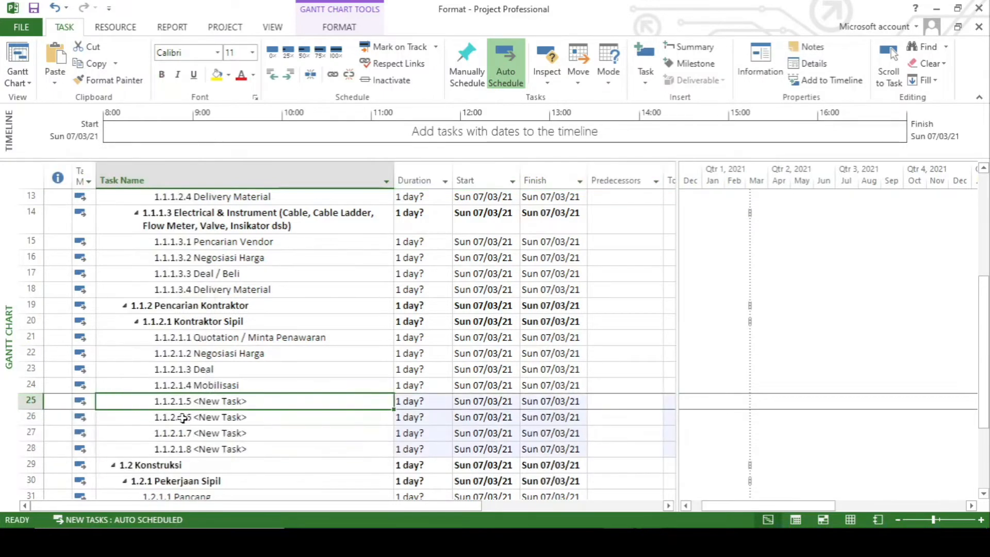
Step: Outdent the first blank task to the level of Kontraktor Sipil and name it "Kontraktor Baja"
click(273, 75)
text(Kontrak)
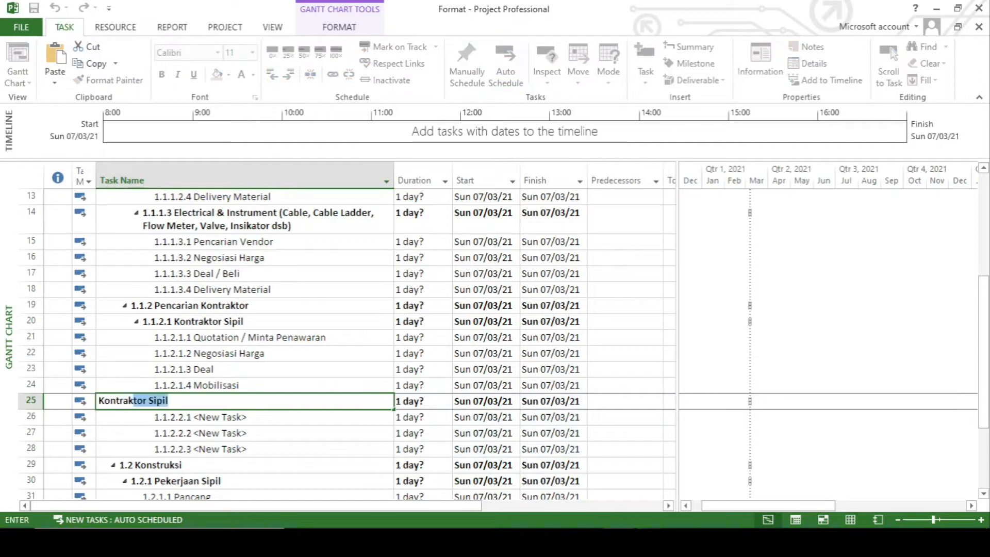
text(tor Baja)
key(Return)
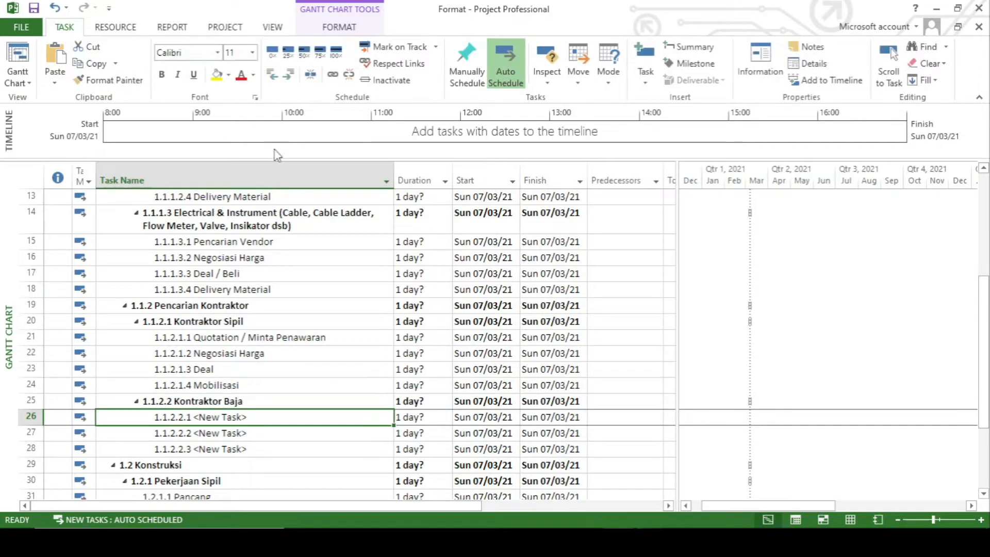
Step: Name the next two tasks "Kontraktor Mechanical" and "Kontraktor Electrical & Instrument" and outdent both to the level of Kontraktor Baja
text(Kon)
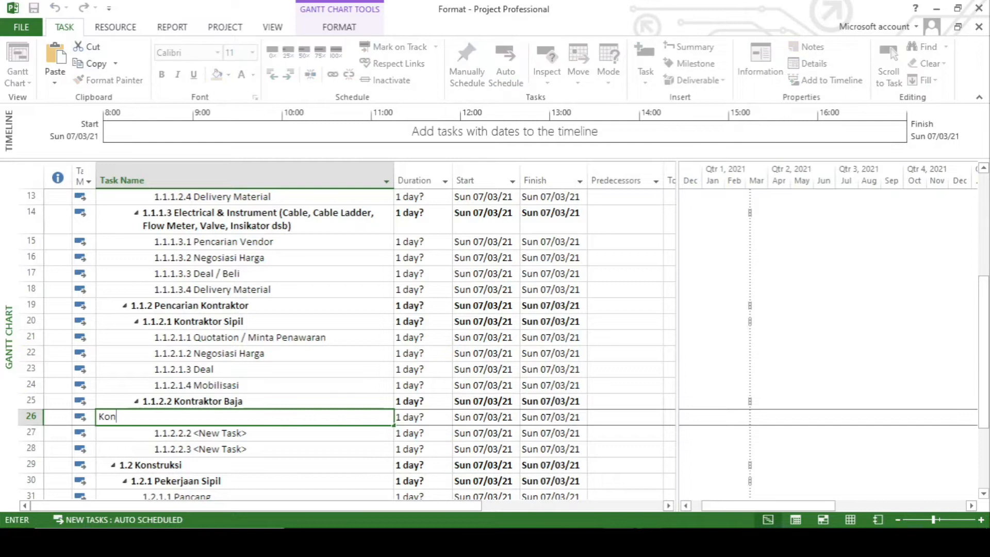
text(traktor Mechanical)
key(Return)
text(K)
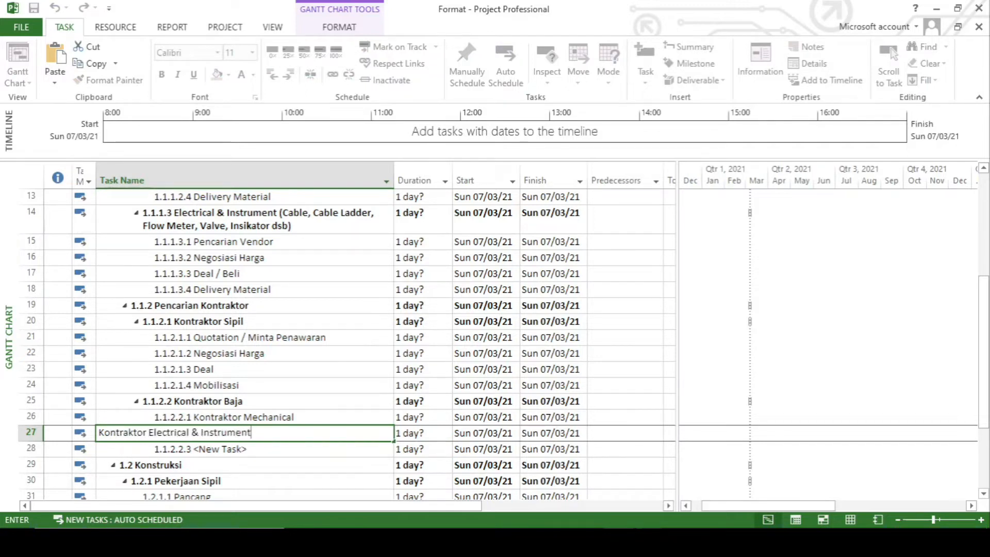
key(Return)
drag(28, 417, 28, 426)
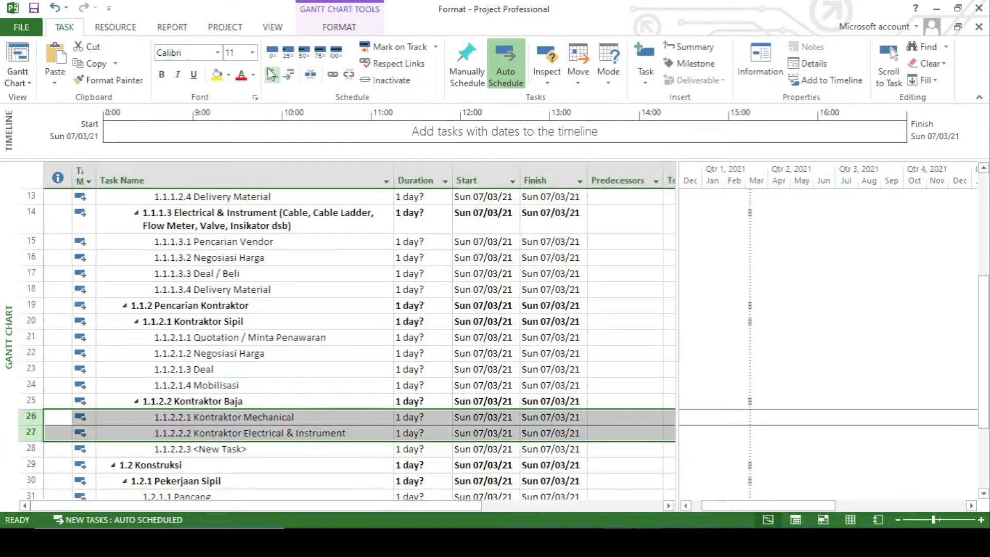
click(272, 74)
Step: Delete the leftover blank task below Kontraktor Electrical & Instrument
scroll(121, 393, down, 2)
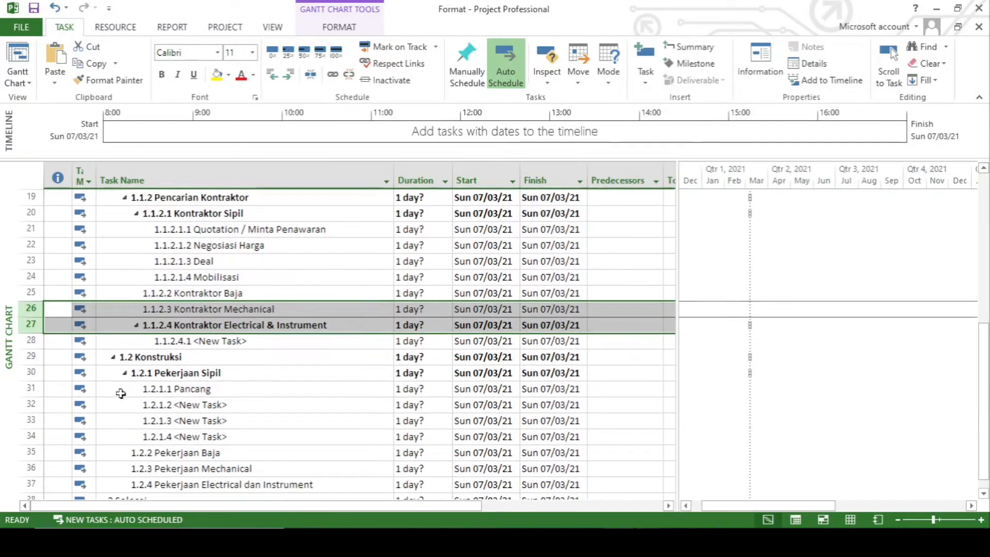
click(31, 341)
right_click(31, 340)
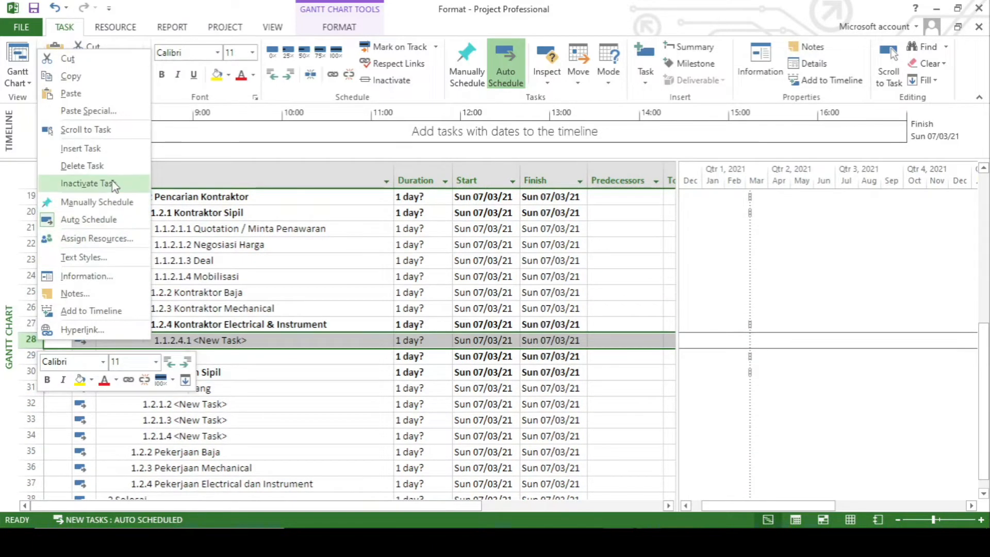
click(82, 166)
click(118, 353)
scroll(117, 352, down, 1)
scroll(117, 353, up, 1)
Step: Copy the four Kontraktor Sipil subtasks above Kontraktor Mechanical and indent the copies as subtasks of Kontraktor Baja
drag(31, 308, 31, 324)
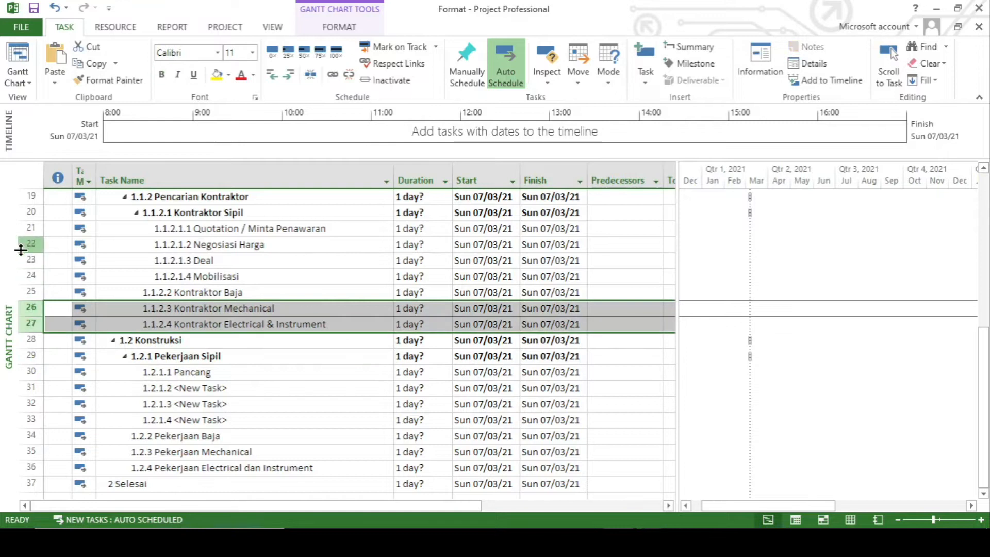
drag(31, 228, 26, 273)
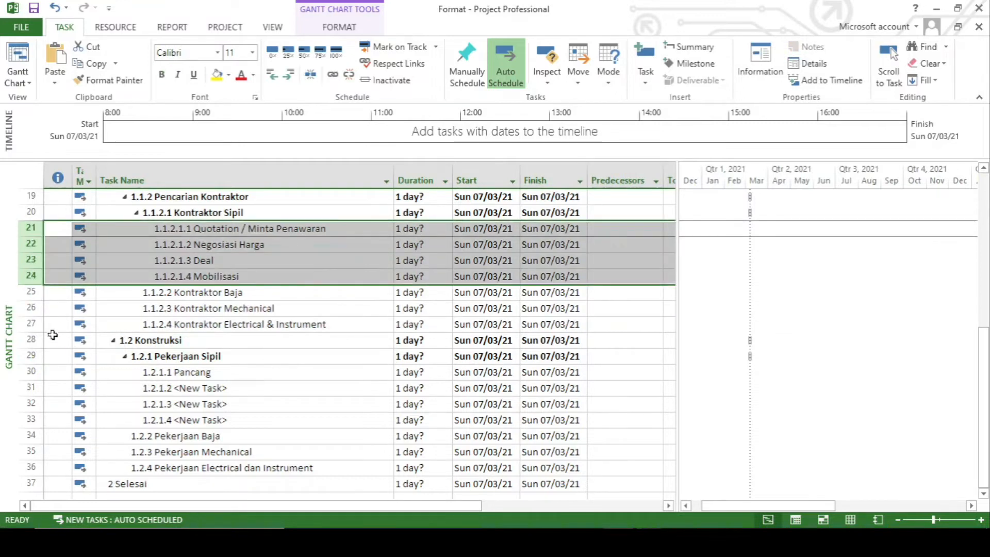
click(31, 308)
right_click(32, 310)
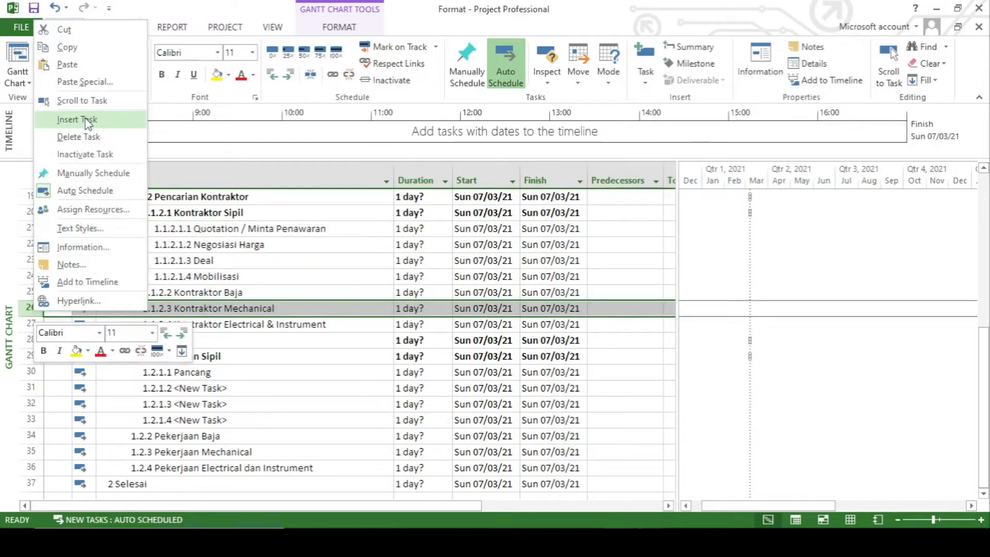
click(67, 64)
drag(31, 309, 31, 356)
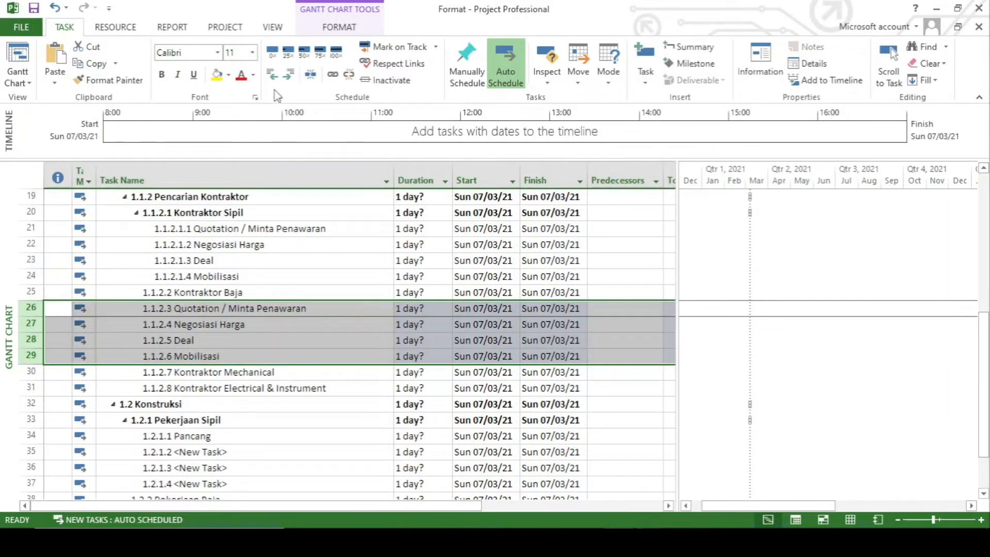
click(289, 75)
click(223, 419)
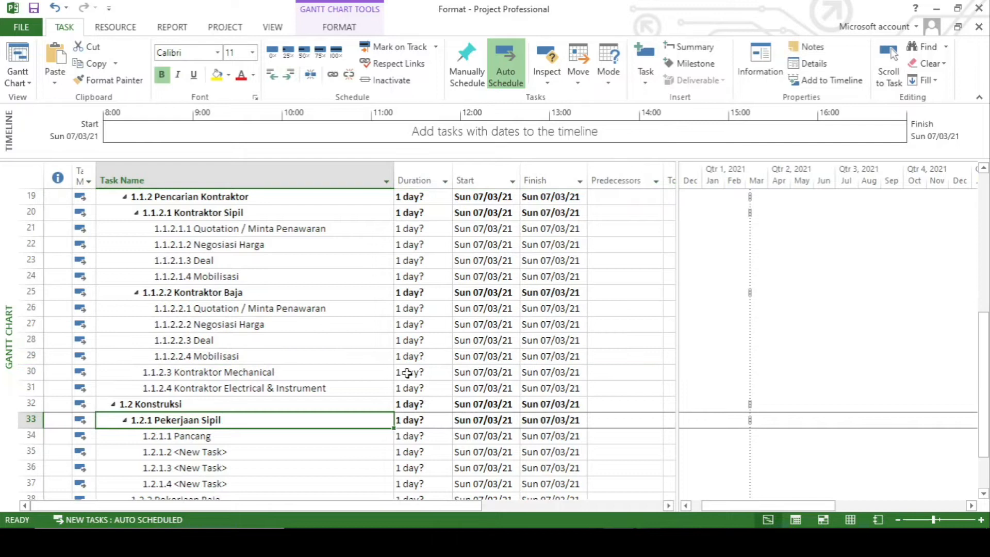
Step: Paste the four copied contractor tasks above Kontraktor Electrical & Instrument and indent them as subtasks of Kontraktor Mechanical
scroll(189, 388, down, 1)
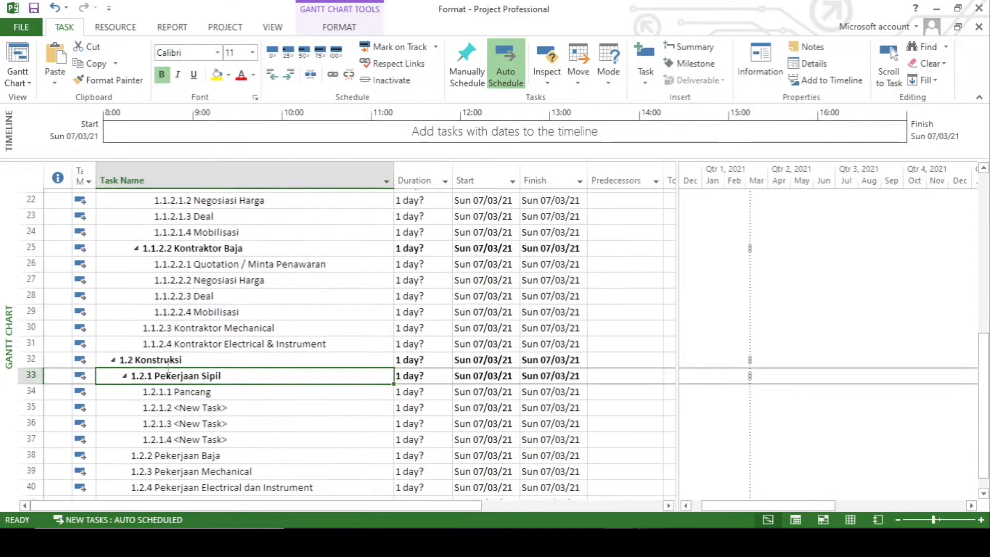
click(132, 356)
drag(24, 340, 32, 387)
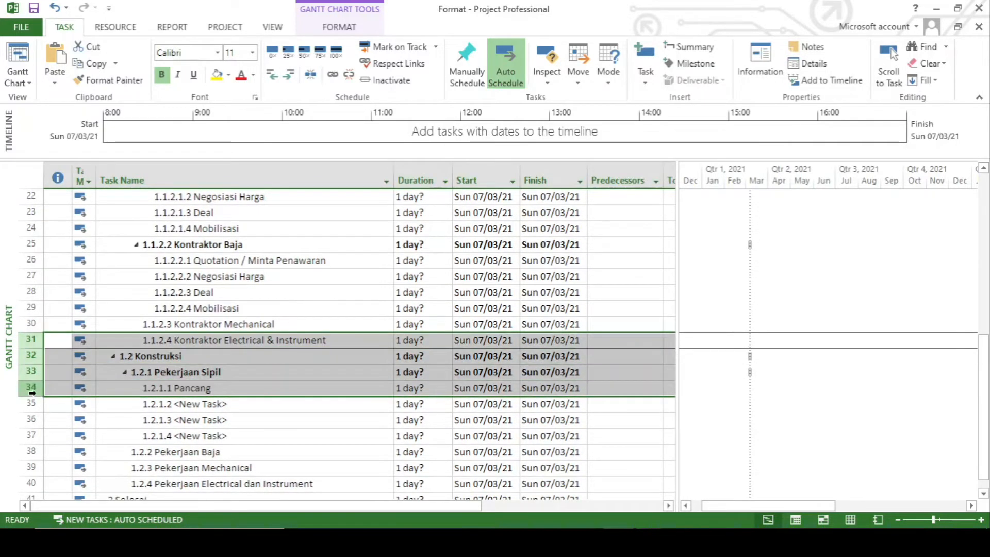
click(29, 340)
right_click(30, 340)
click(57, 96)
click(29, 404)
drag(23, 341, 30, 387)
click(288, 75)
click(126, 356)
Step: Paste the four copied contractor tasks above Konstruksi and indent them as subtasks of Kontraktor Electrical & Instrument
scroll(89, 362, down, 2)
click(30, 324)
right_click(30, 324)
click(56, 96)
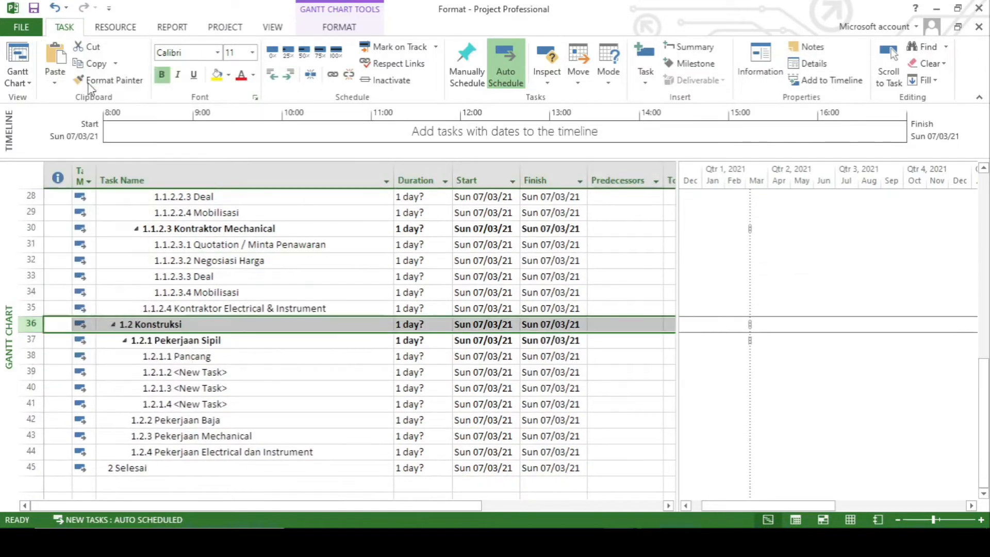
drag(30, 324, 30, 371)
click(288, 78)
click(214, 405)
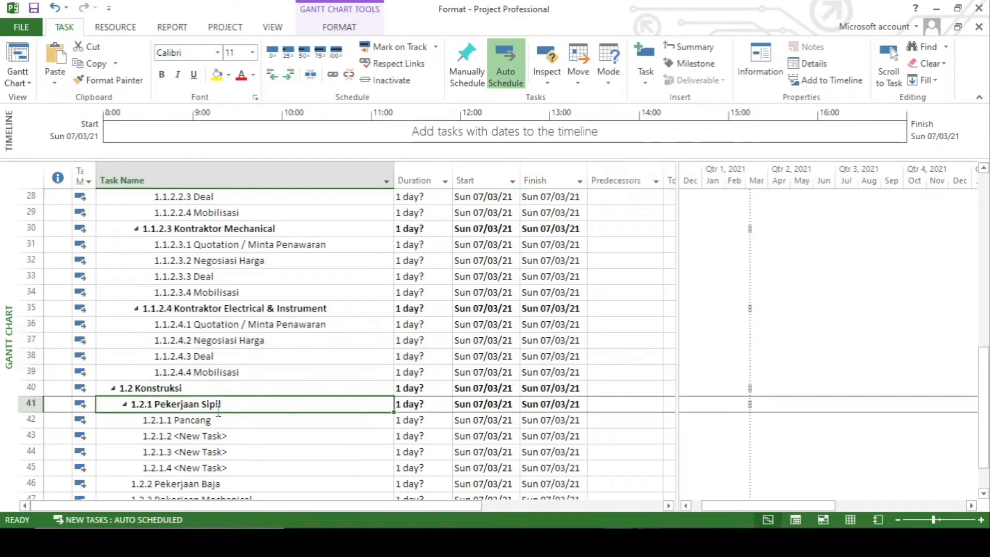
Step: Check the foundation layout in the Tangki 1700 (2).jpg drawing in Photos, and extend the Pancang task name in Project with "(70 Titik)"
scroll(215, 403, down, 2)
click(216, 326)
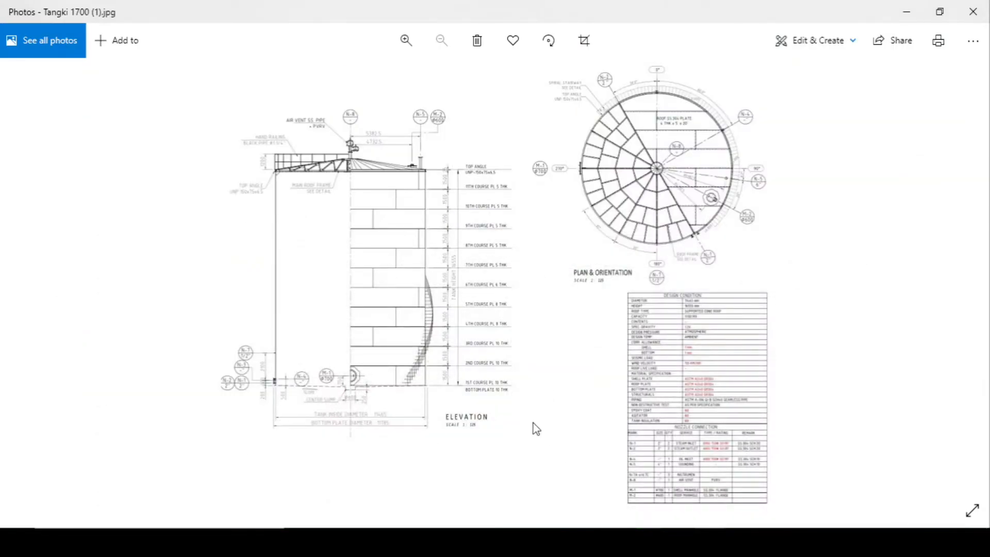
key(Right)
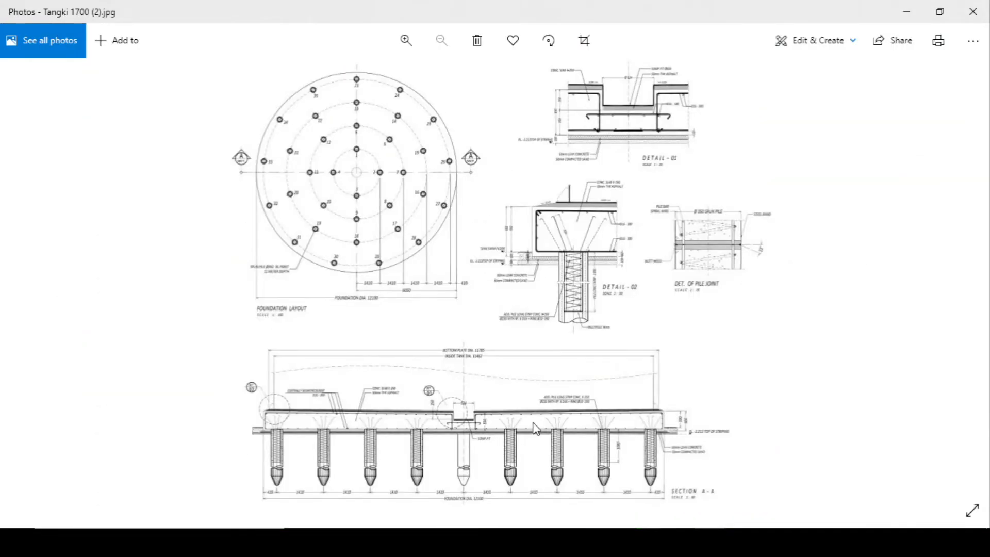
scroll(312, 280, up, 2)
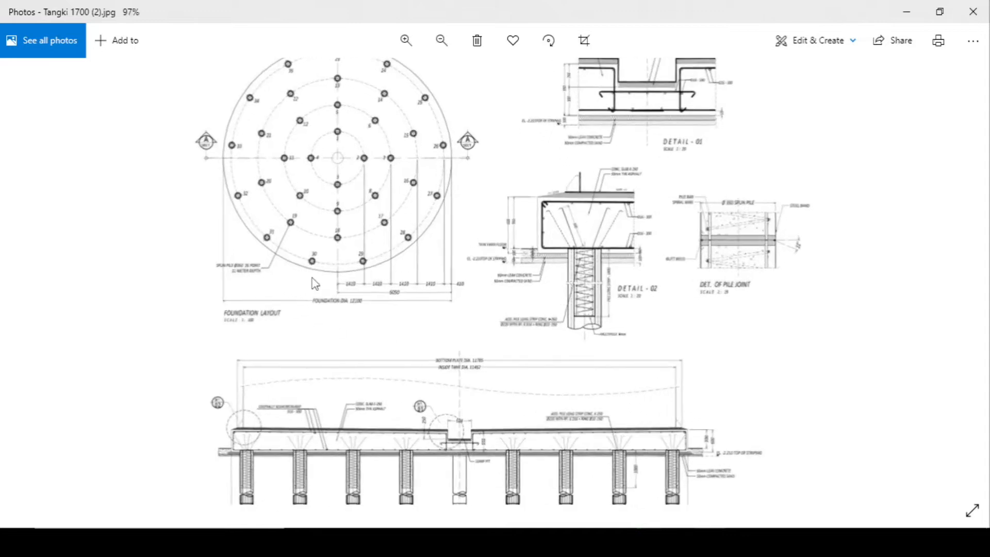
click(906, 9)
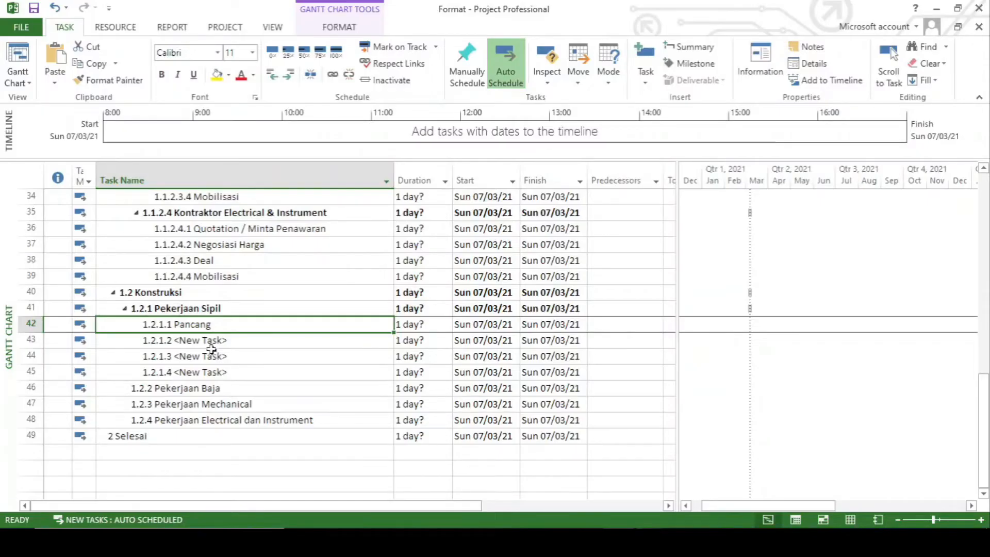
click(216, 325)
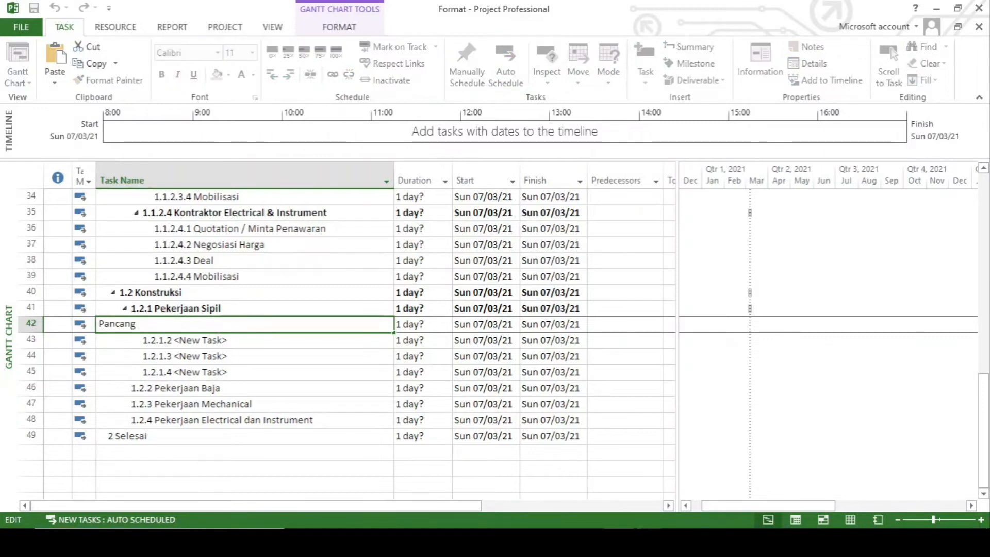
text((70 Titik)
key(Return)
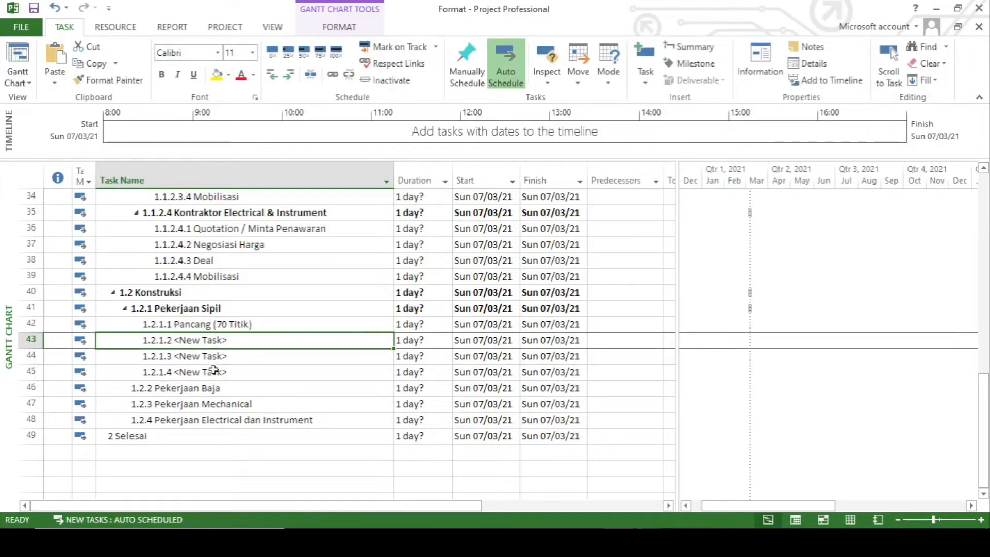
Step: Name the next two subtasks of Pekerjaan Sipil "Foundation 2 unit" and "Asphalt"
text(Pek)
key(BackSpace)
key(BackSpace)
key(BackSpace)
text(Foundation)
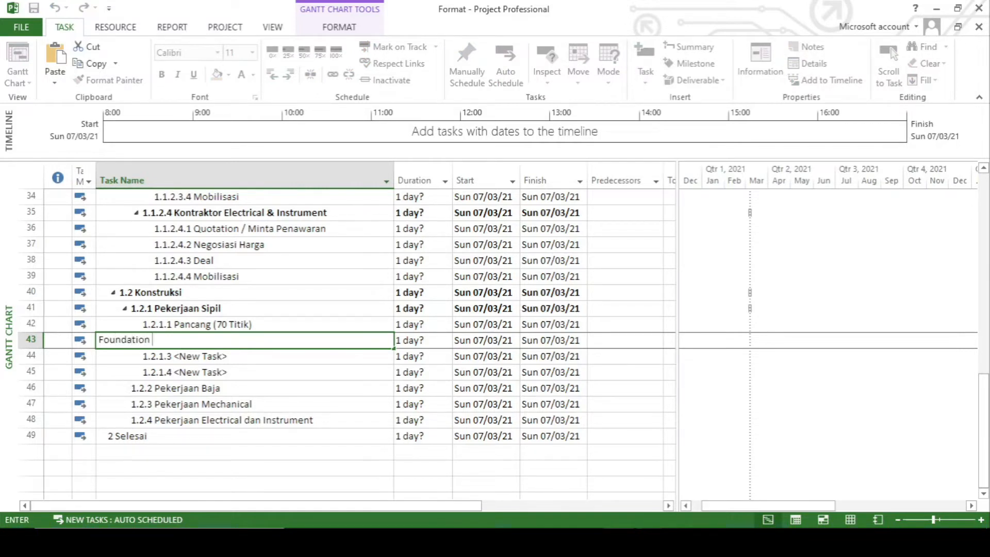
text( 2 unit)
key(Return)
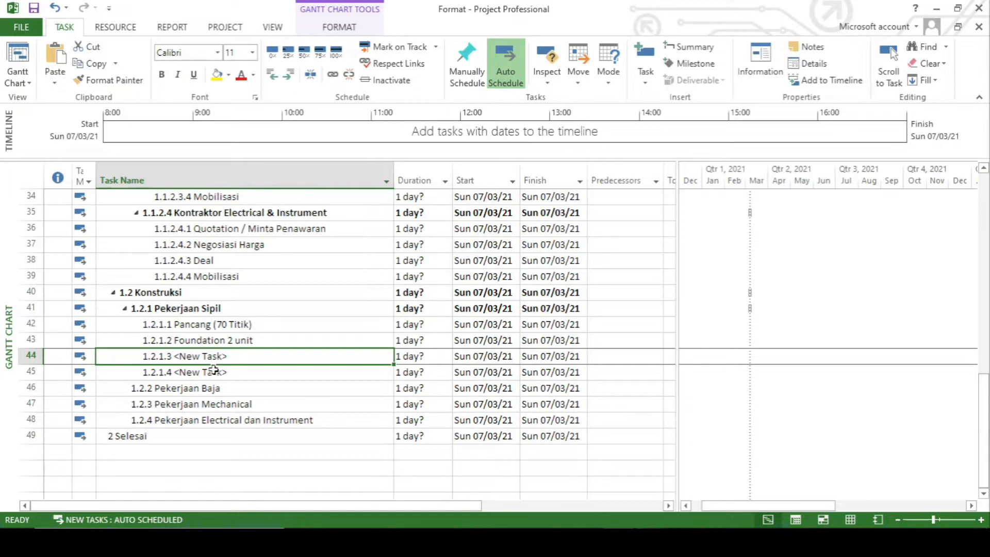
text(Asphalt)
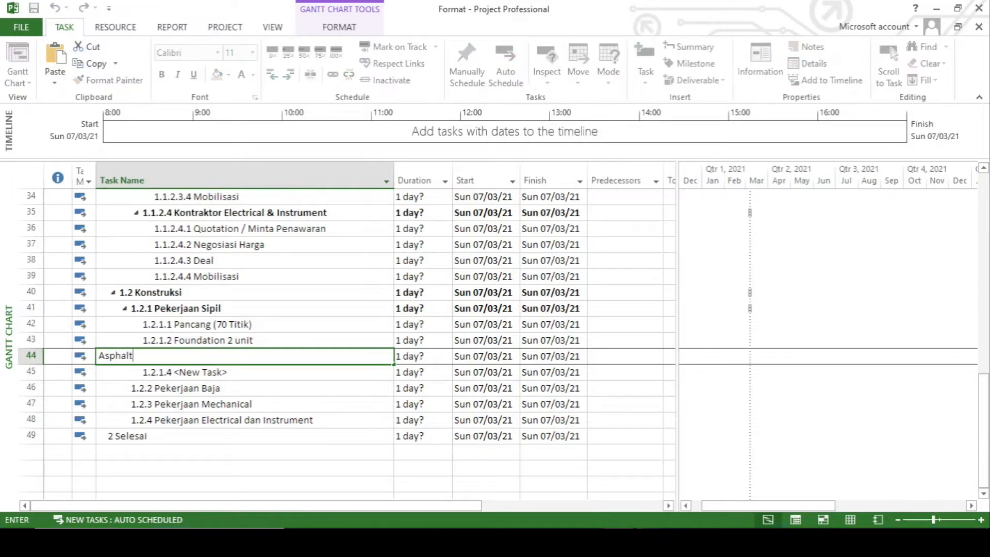
key(Return)
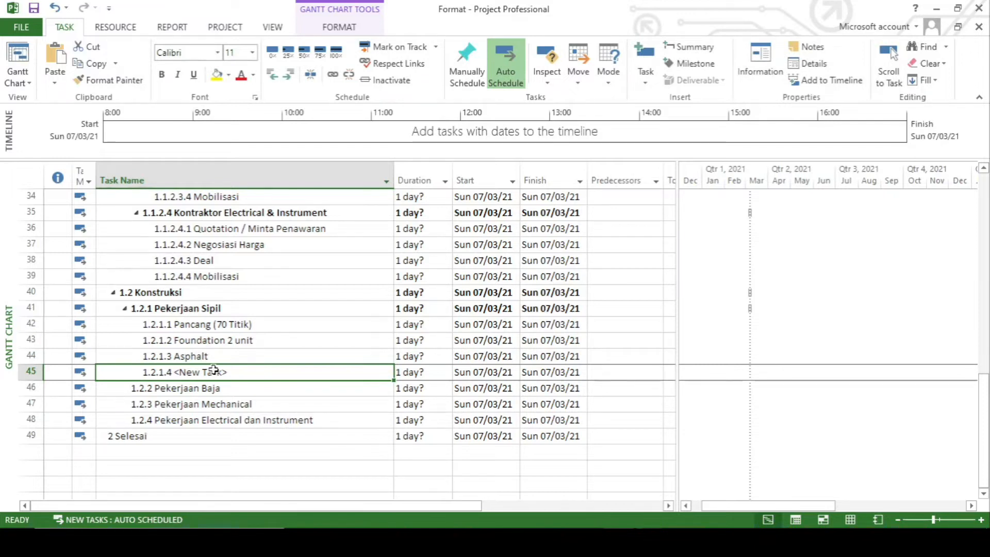
Step: Delete the leftover blank subtask below Asphalt in Pekerjaan Sipil
click(30, 368)
right_click(30, 369)
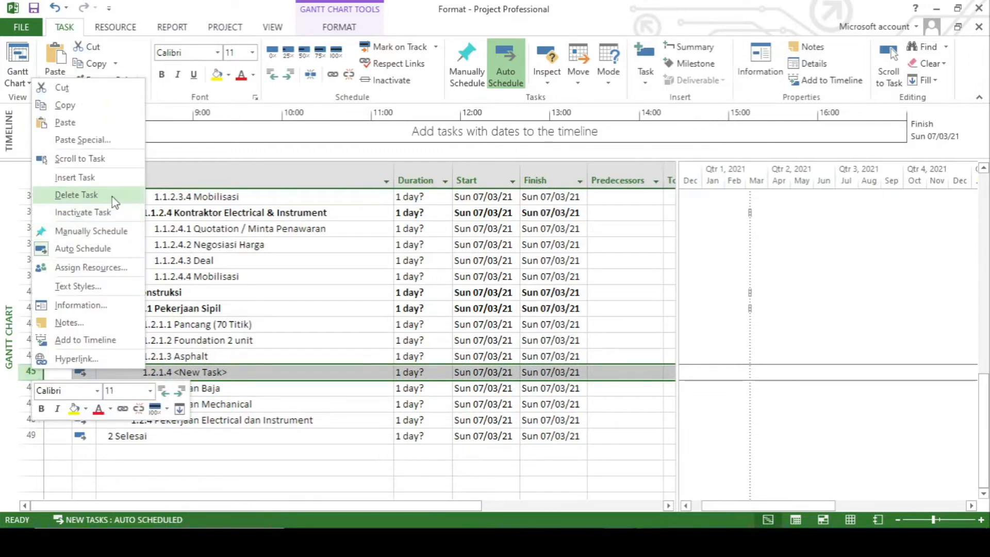
click(76, 195)
key(Down)
key(Down)
scroll(22, 356, down, 1)
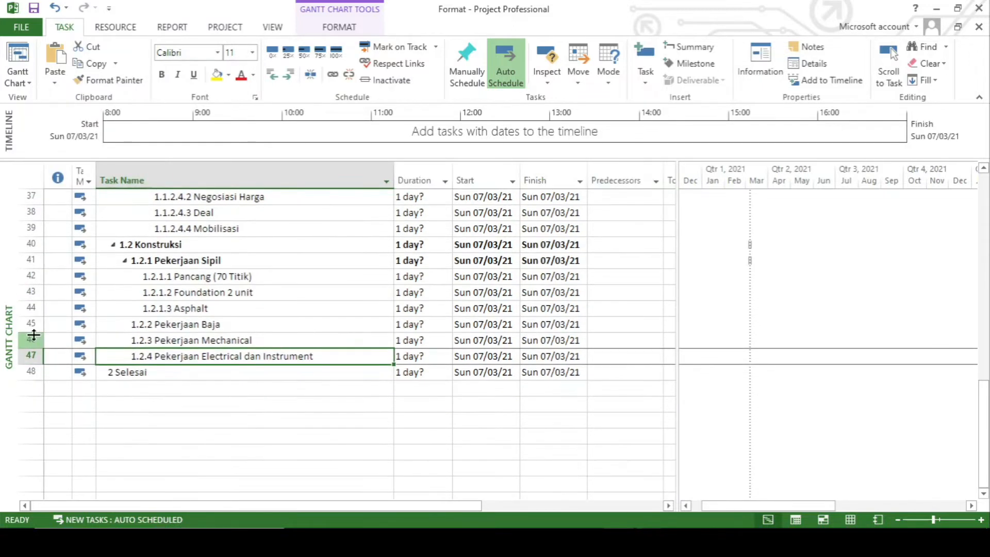
Step: Insert five blank tasks above Pekerjaan Mechanical and indent them as subtasks of Pekerjaan Baja
drag(22, 343, 25, 404)
right_click(102, 380)
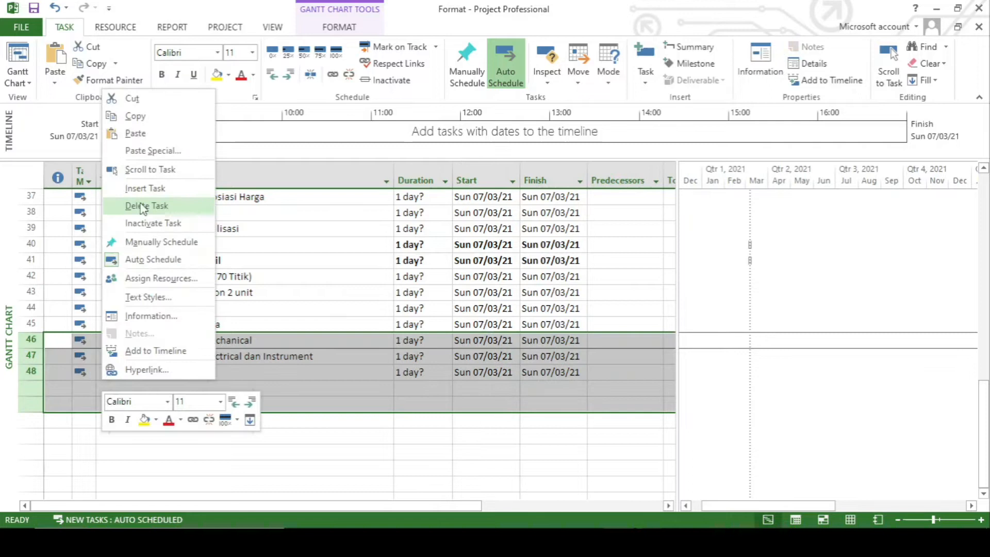
click(145, 189)
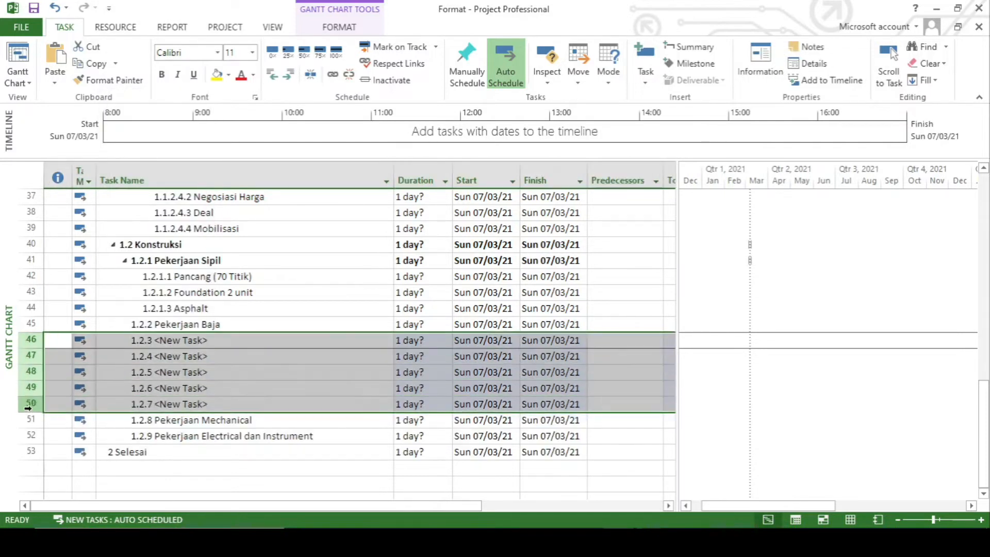
click(288, 74)
Step: Name the first two subtasks of Pekerjaan Baja "Fabrication" and "Shell Erection"
click(239, 341)
text(F)
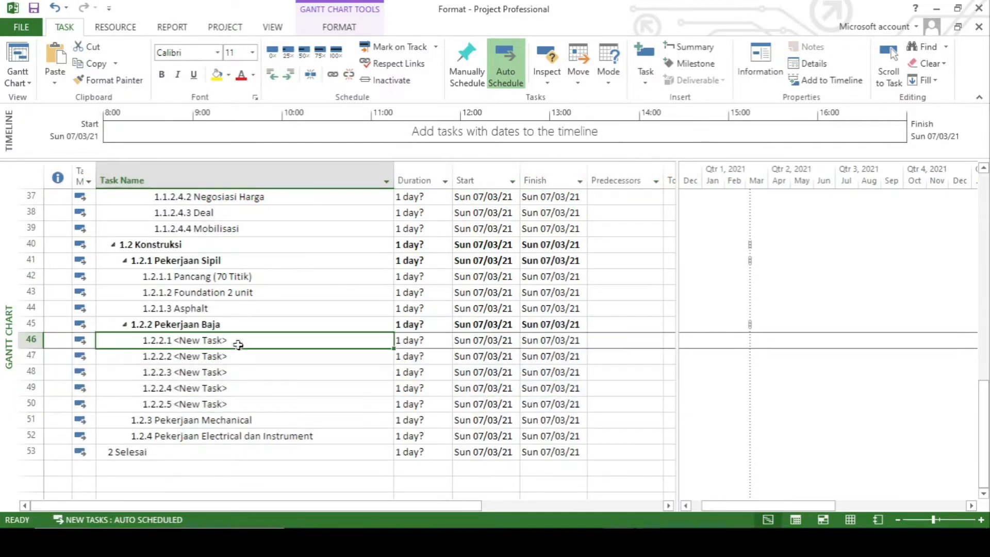
text(abrication)
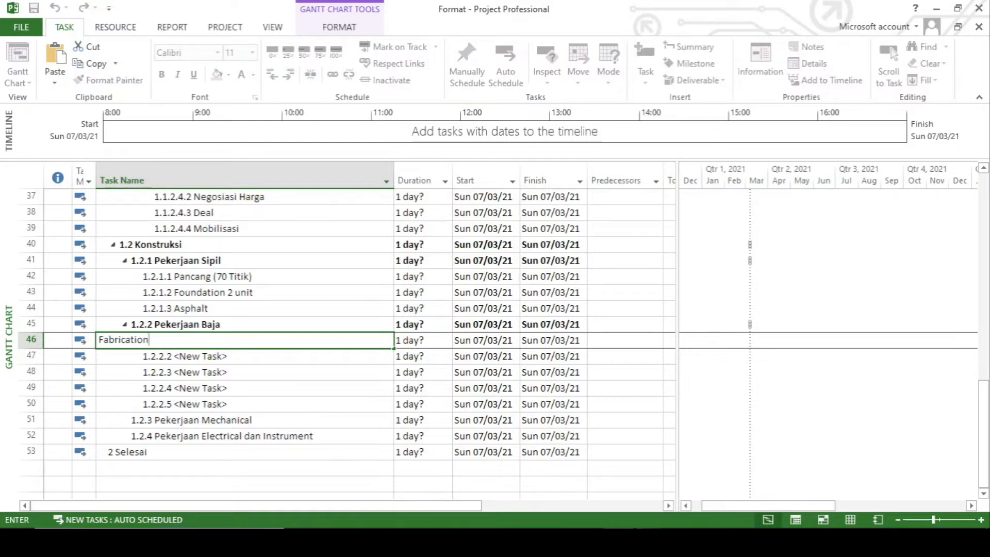
key(Return)
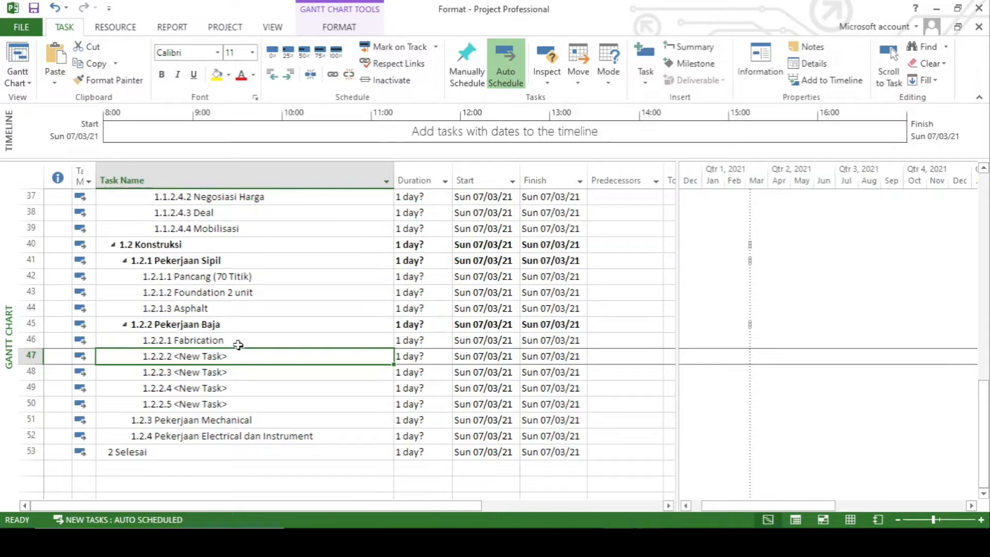
text(Shell)
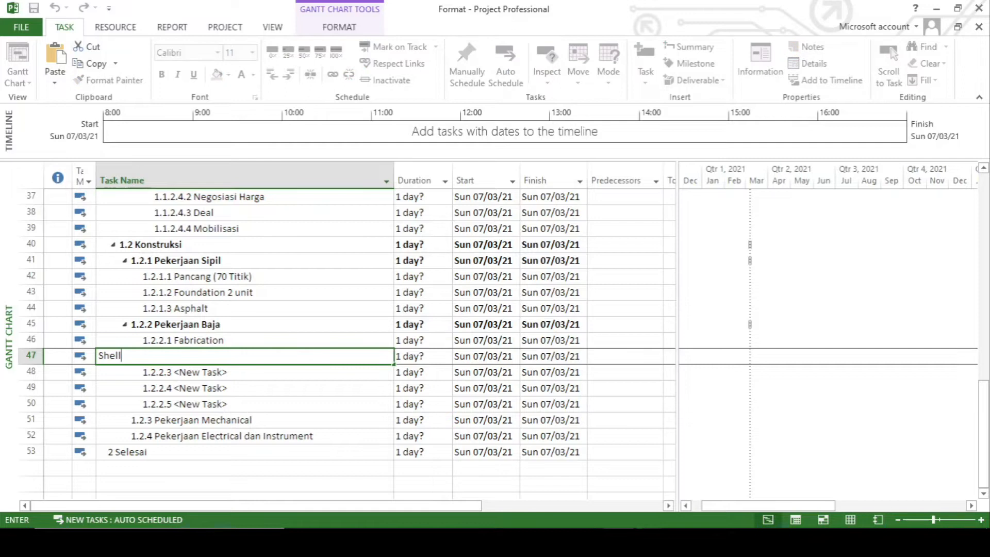
text( Erection)
key(Return)
Step: Insert seven more blank tasks directly below Shell Erection
scroll(209, 344, down, 2)
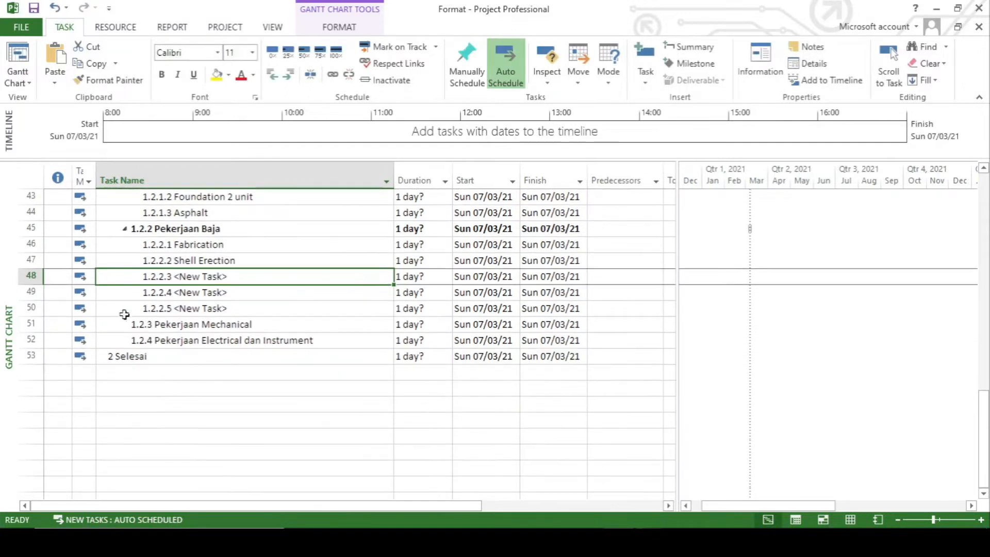
drag(30, 276, 31, 374)
right_click(169, 334)
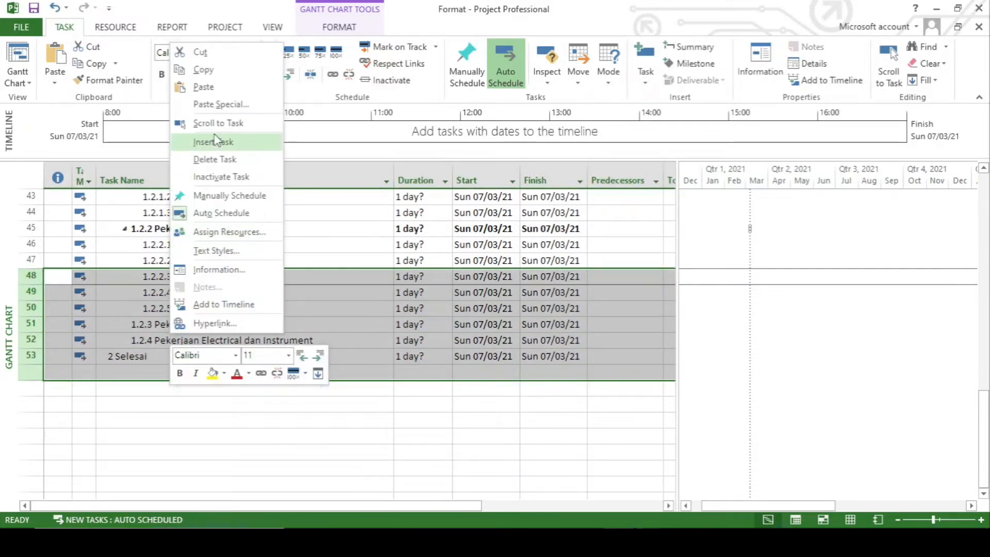
click(212, 140)
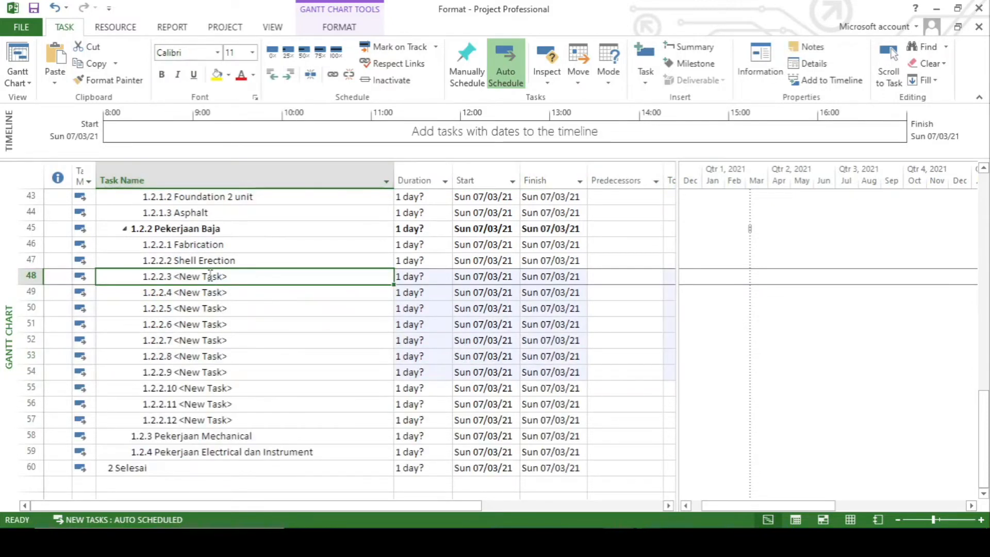
Step: Name the three blank tasks following Shell Erection "Shell 1", "Shell 2" and "Shell 3"
text(Shell 1)
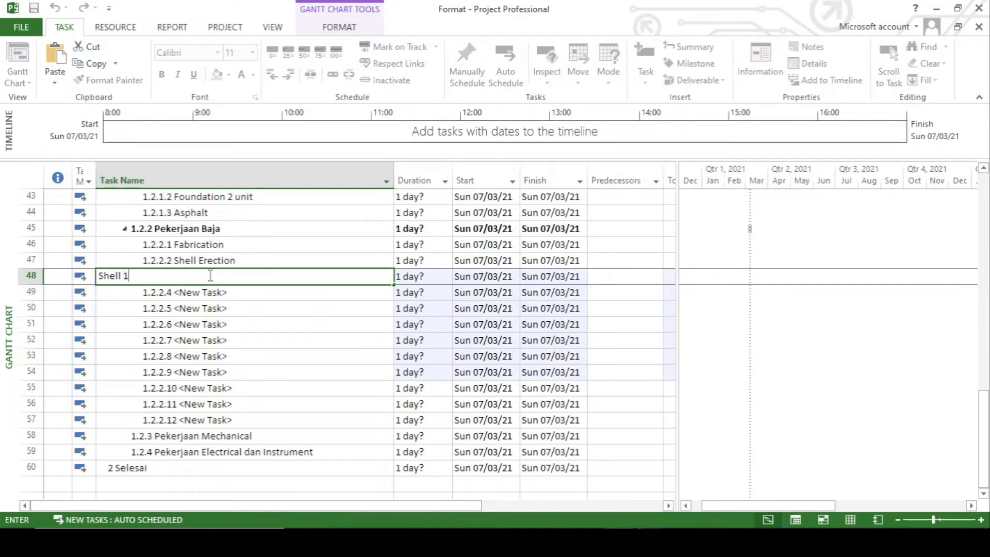
key(Return)
text(Shell 2)
key(Return)
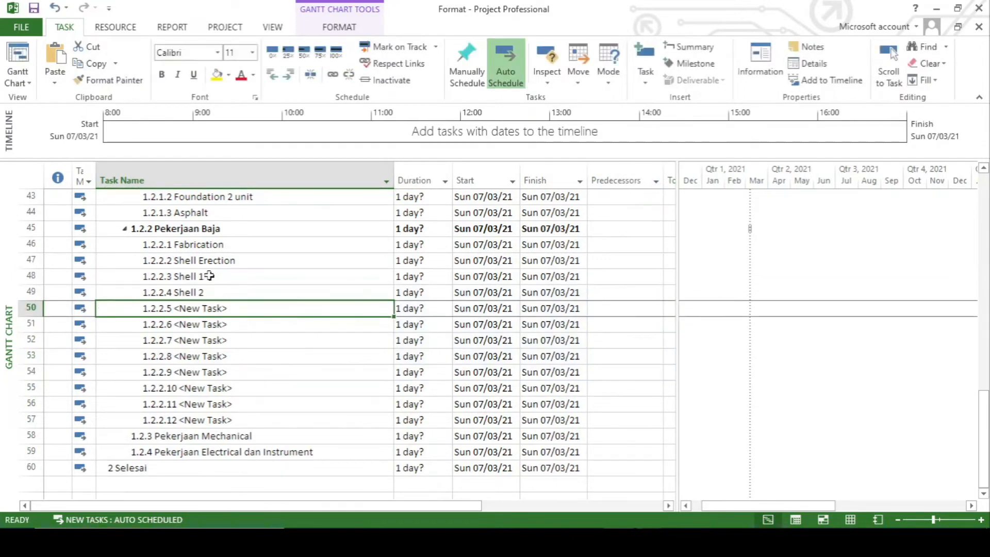
text(Shell 3)
key(Return)
Step: Name the five blank tasks below Shell 3 "Sheel 4", "Sheel 5", "Sheel 6", "Sheel 7" and "Sheel 8"
text(Sheel 4)
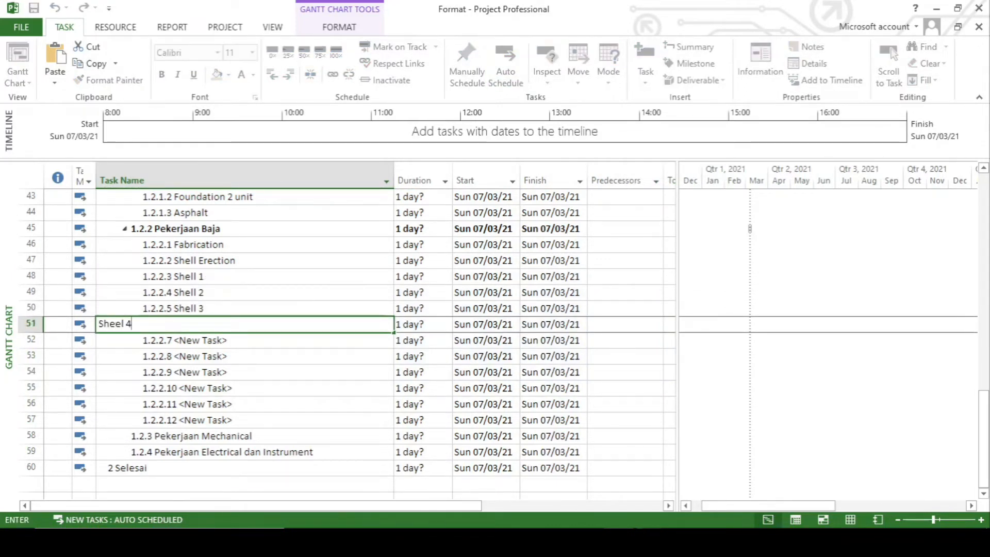
key(Return)
text(Sheel 5)
key(Return)
text(Sheel 6)
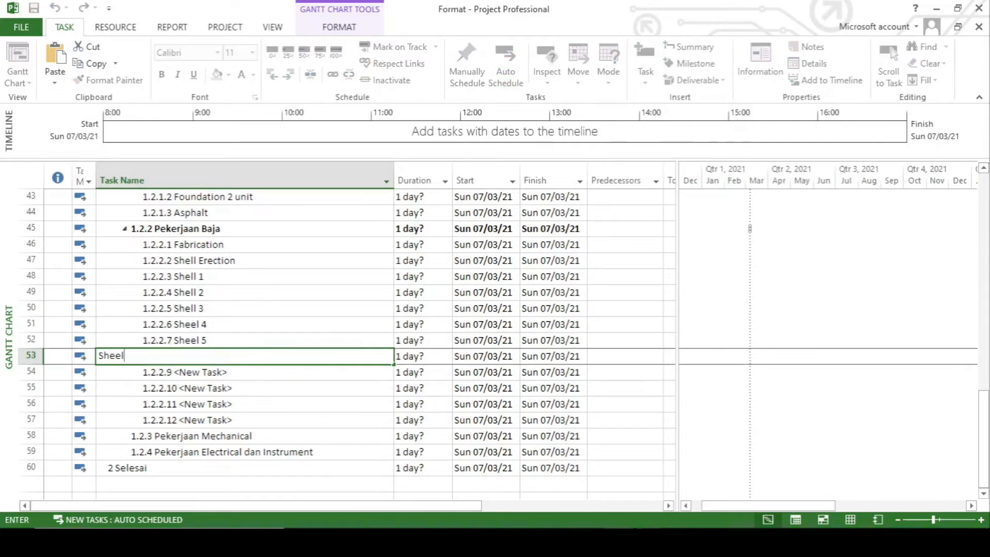
key(Return)
text(Sheel 7)
key(Return)
text(Sheel 8)
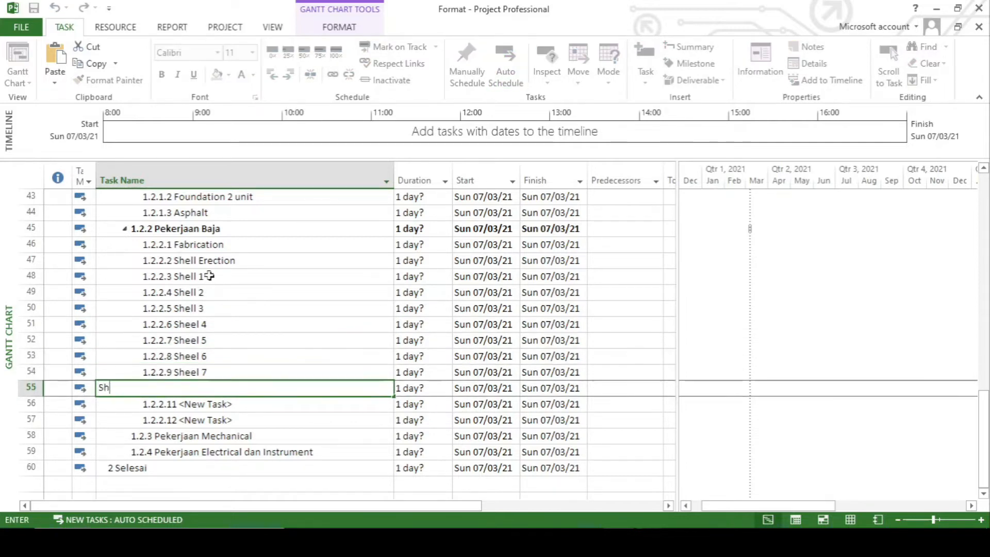
key(Return)
Step: Name the last two blank tasks in Pekerjaan Baja "Shell 9" and "Shell 10"
text(Shell 9)
key(Return)
text(Shell 10)
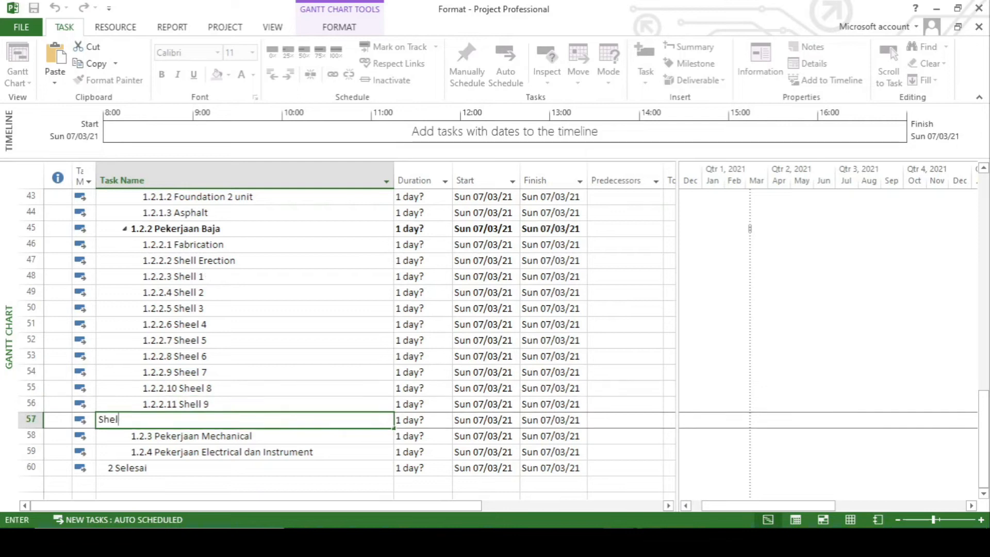
key(Return)
Step: Insert a task above Pekerjaan Mechanical and name it "Shell 11"
scroll(19, 393, down, 1)
right_click(19, 393)
click(66, 201)
text(Shell 11)
key(Return)
Step: Indent the eleven shell tasks, Shell 1 through Shell 11, as subtasks of Shell Erection
drag(131, 237, 134, 388)
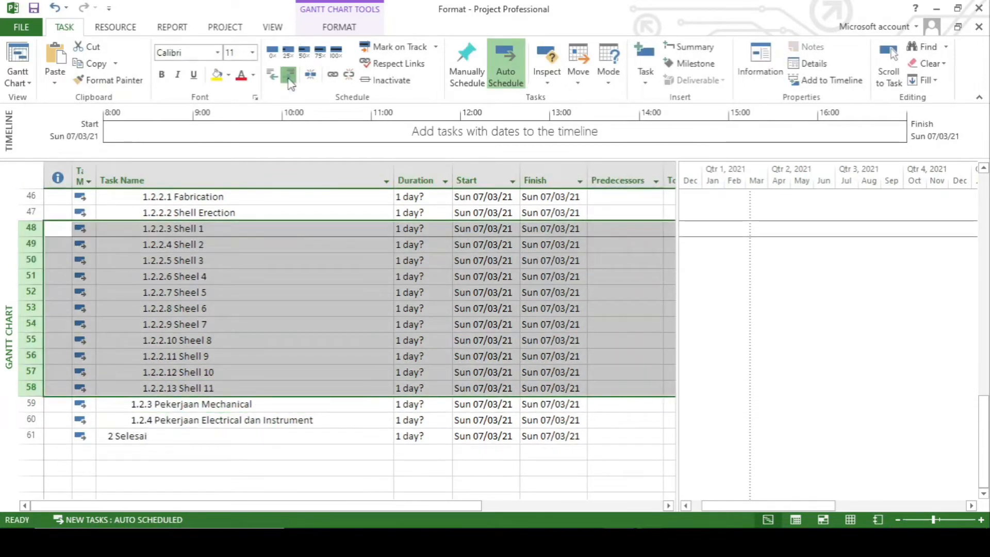
click(289, 74)
click(235, 355)
scroll(184, 320, up, 1)
scroll(184, 320, down, 1)
Step: Insert three blank tasks above Pekerjaan Mechanical and outdent the first one to the level of Shell Erection
drag(26, 404, 26, 445)
right_click(111, 438)
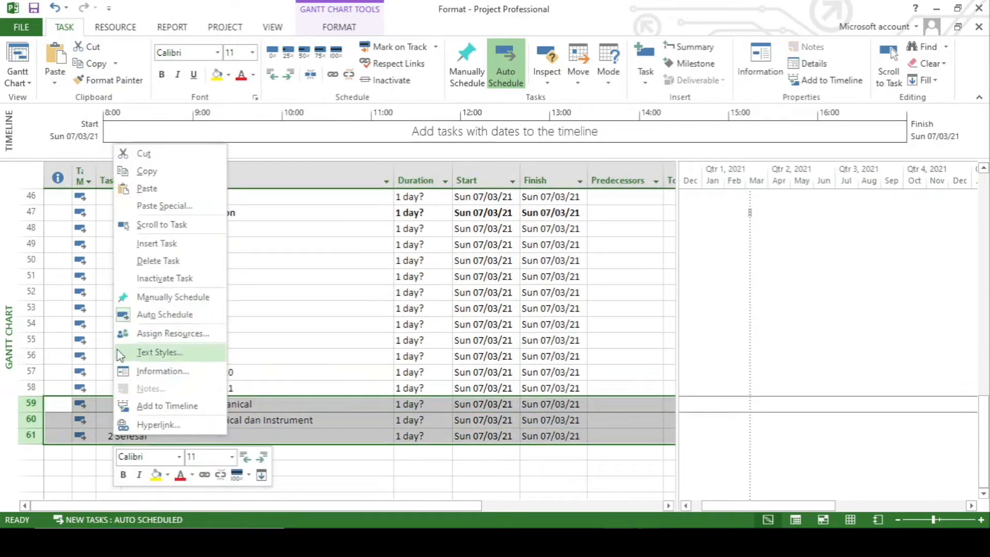
click(155, 244)
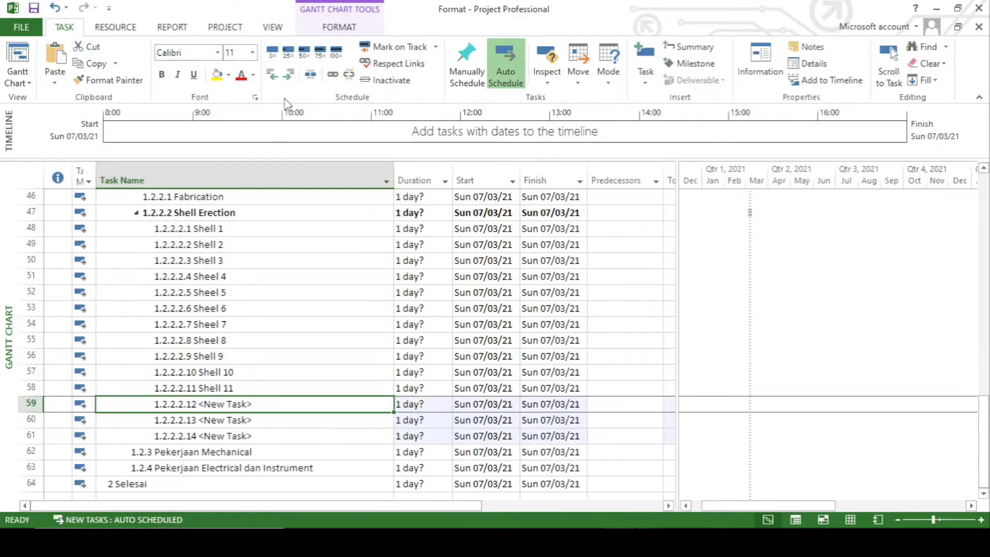
click(272, 74)
Step: Name the outdented blank task below Shell 11 "Roof Frame Erection"
scroll(278, 344, up, 1)
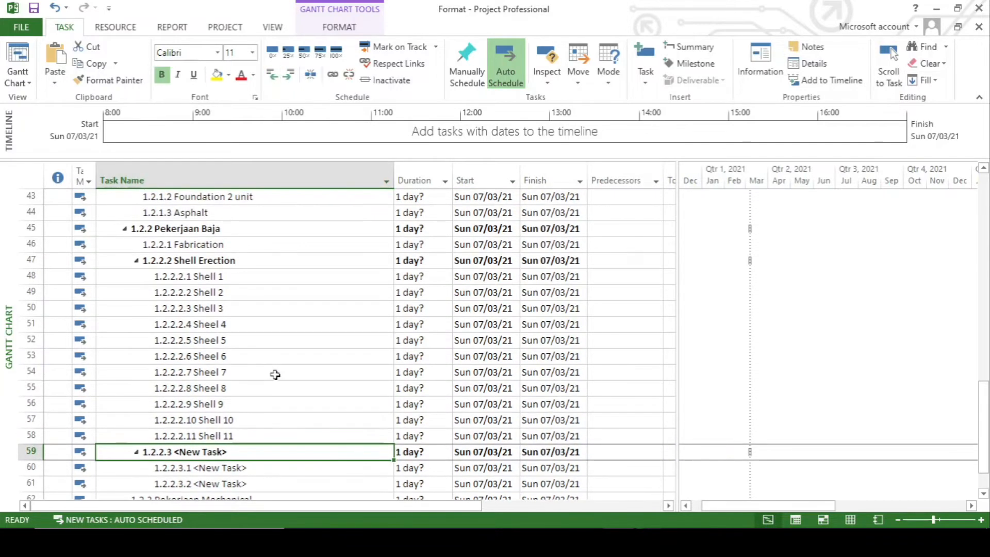
key(BackSpace)
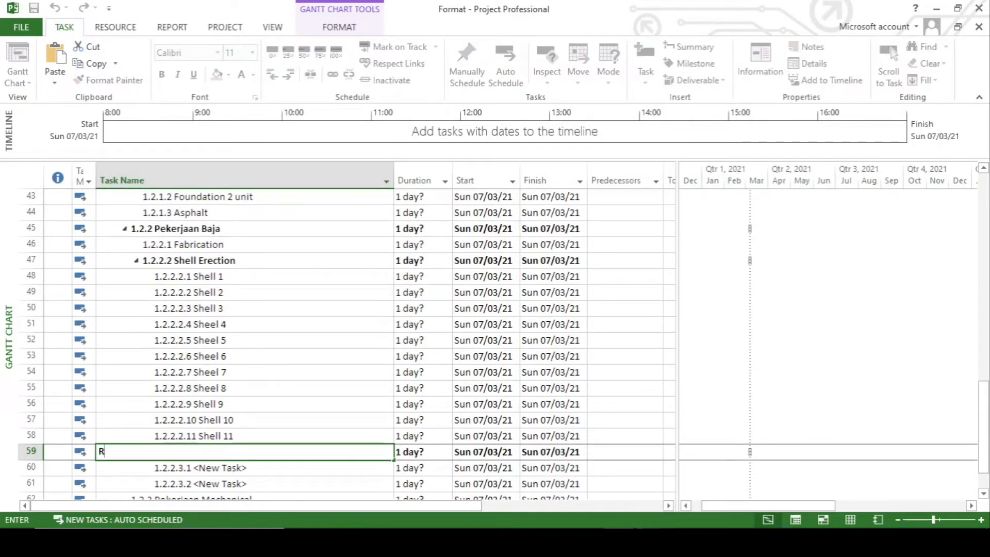
text(Roof Frame Erectio)
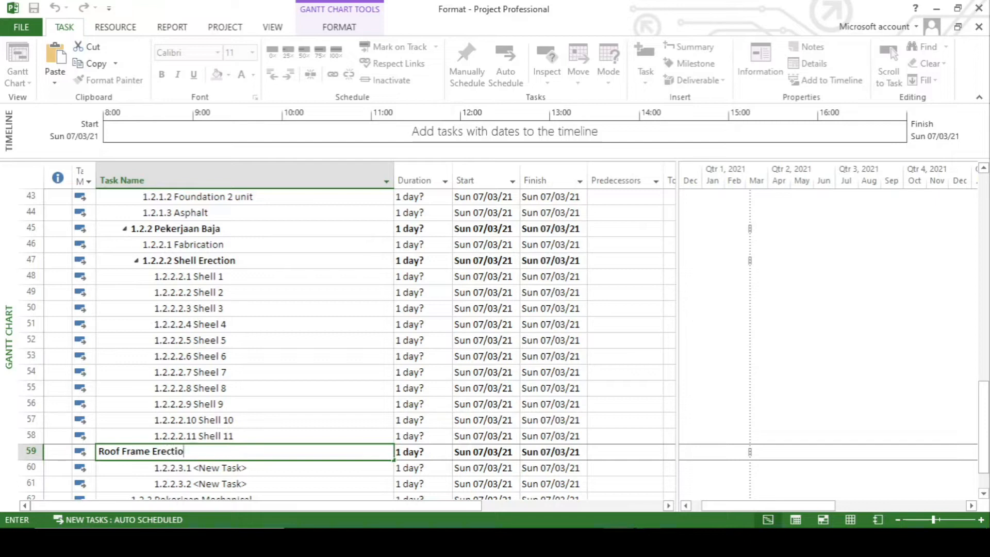
key(Return)
Step: Name the task below Roof Frame Erection "Roof Plate" and outdent it to the same level
scroll(275, 379, down, 1)
text(Roof Pla)
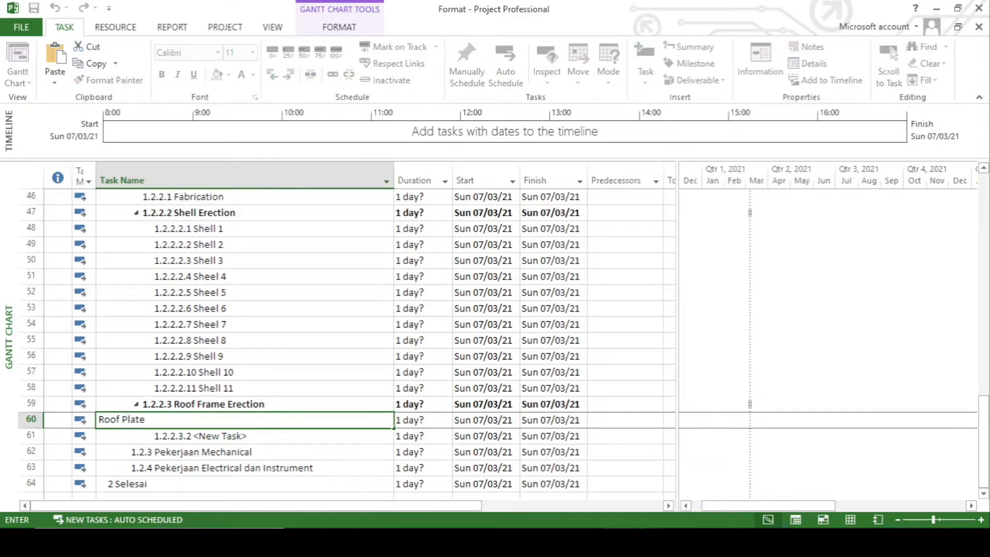
text(te)
key(Return)
click(251, 419)
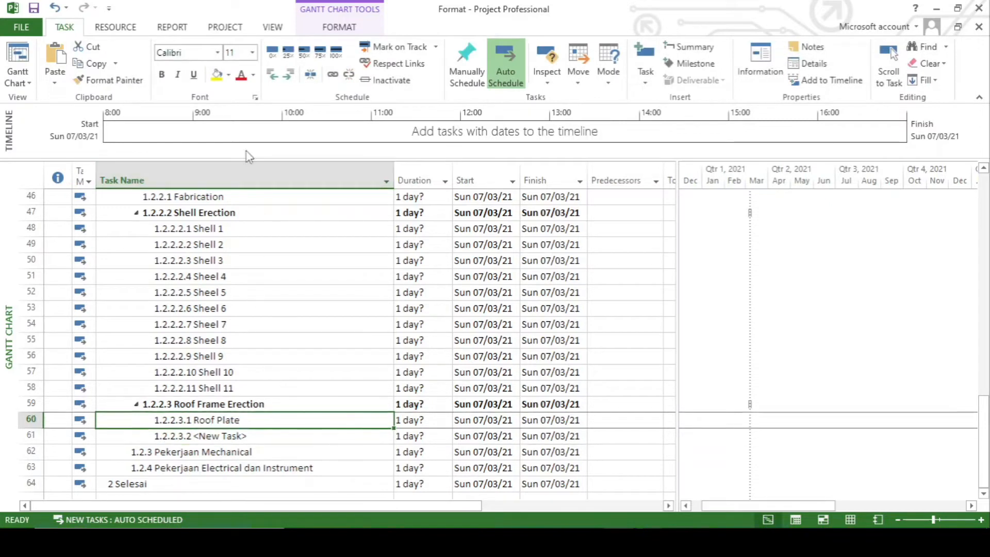
click(273, 74)
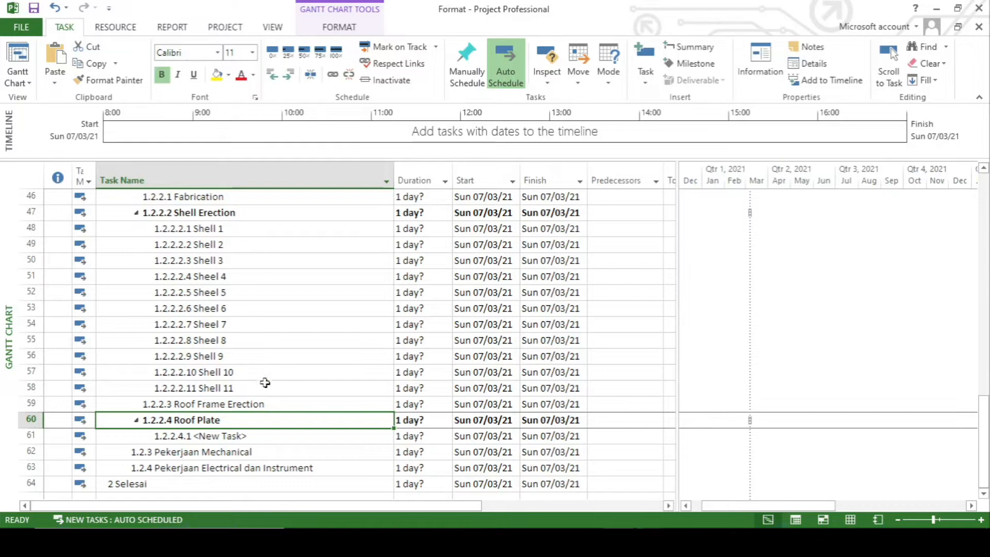
Step: Outdent the blank task below Roof Plate to the same level and name it "Stair"
scroll(265, 382, down, 1)
scroll(265, 383, up, 3)
scroll(265, 383, down, 2)
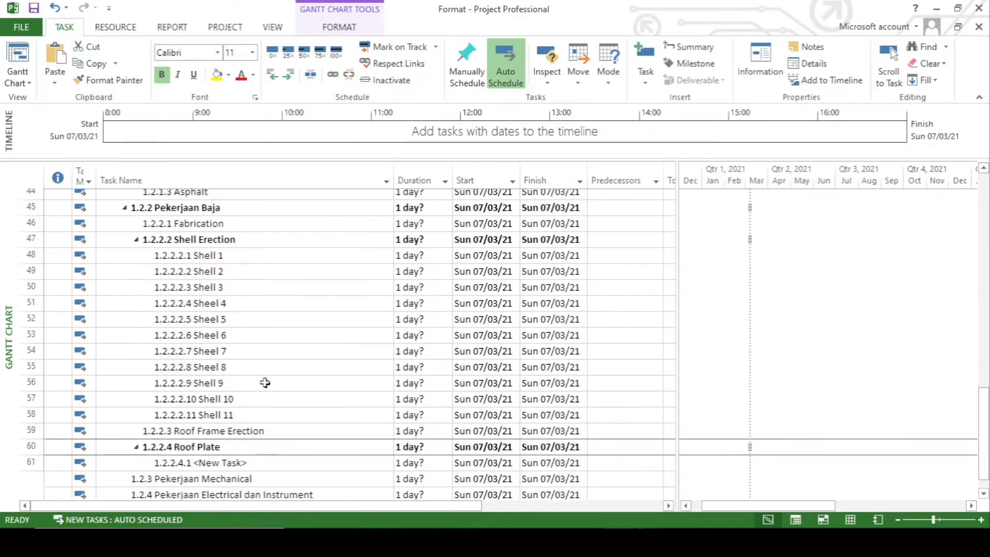
scroll(265, 383, down, 1)
click(200, 435)
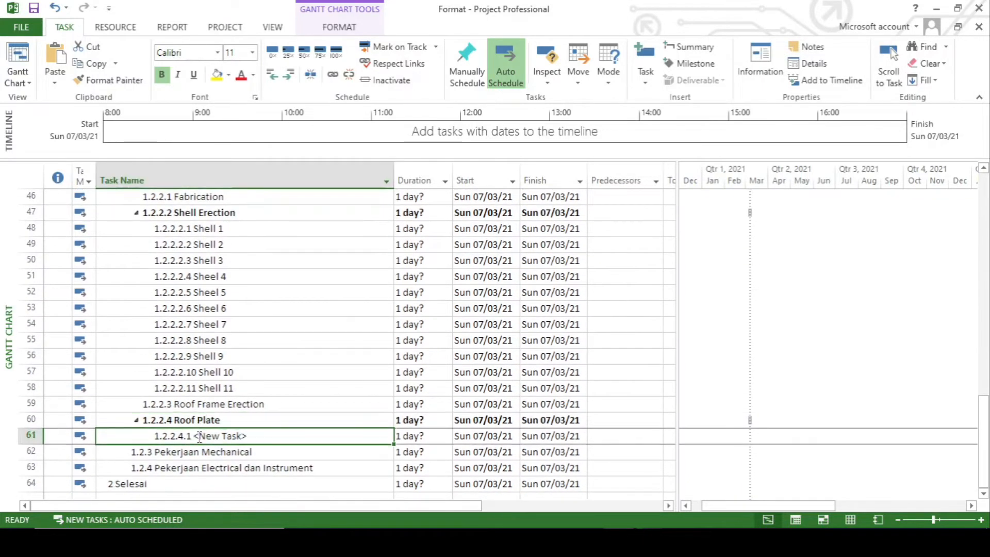
click(275, 75)
text(Stair)
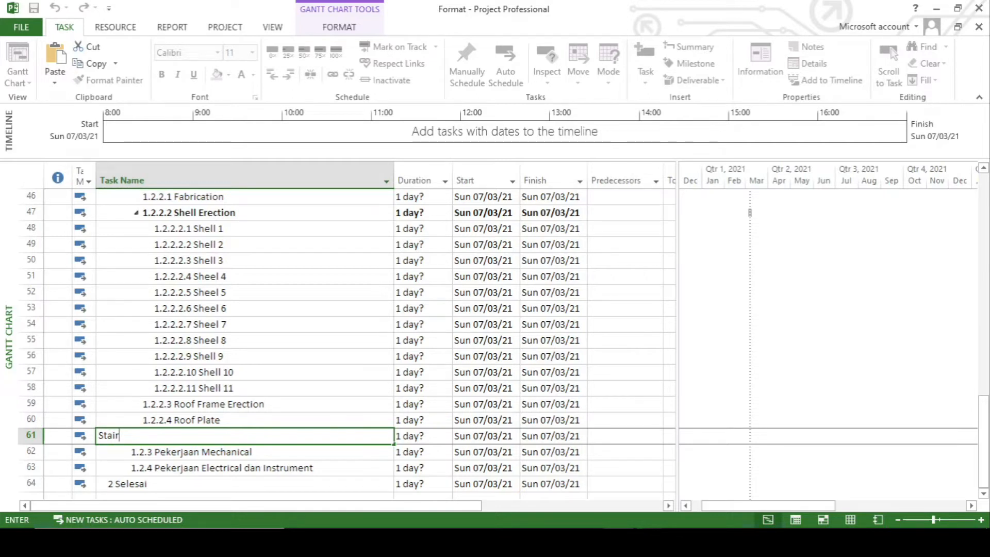
key(Return)
Step: Switch to Photos and look through the Tangki 1700 drawings, from the foundation layout to the tank elevation and plan
scroll(343, 377, up, 1)
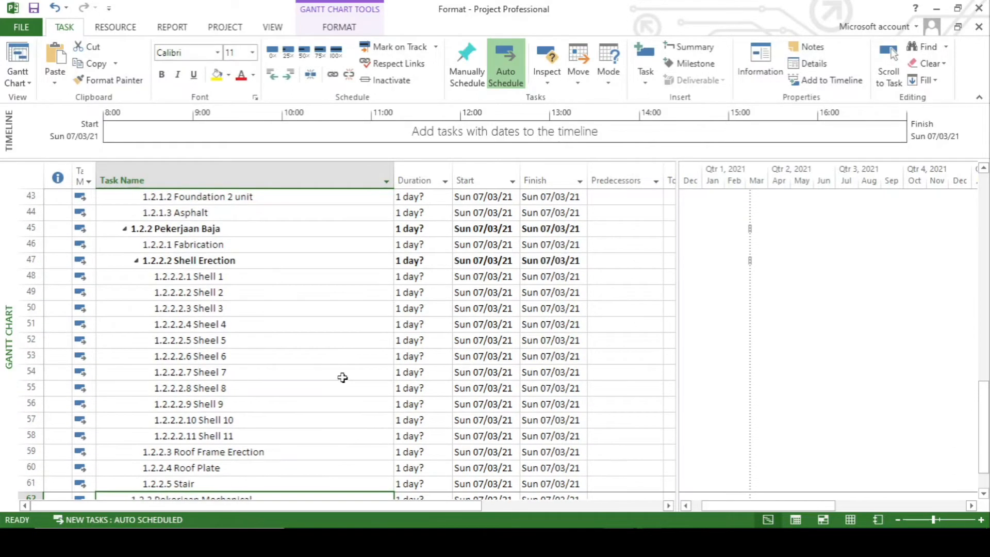
scroll(343, 378, down, 1)
key(alt+Tab)
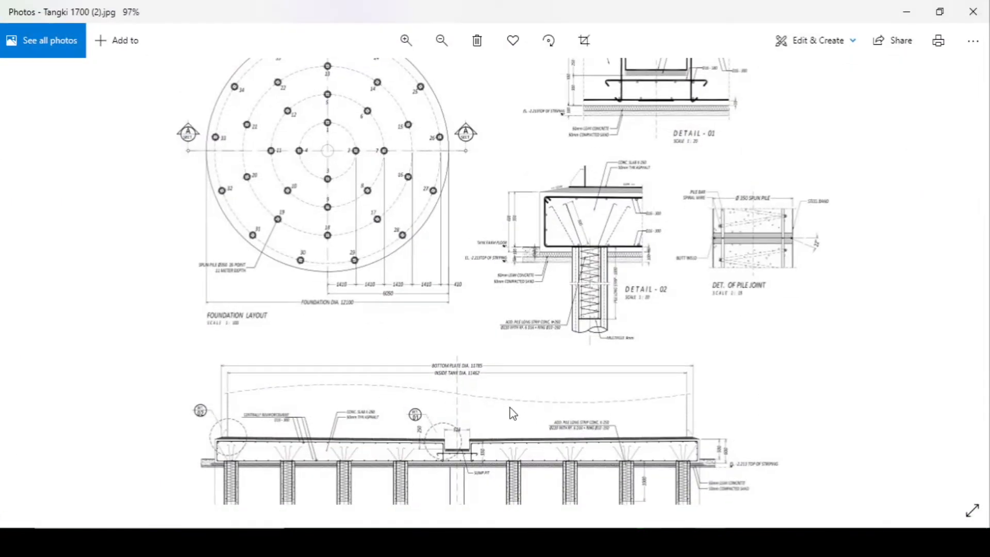
scroll(511, 412, down, 3)
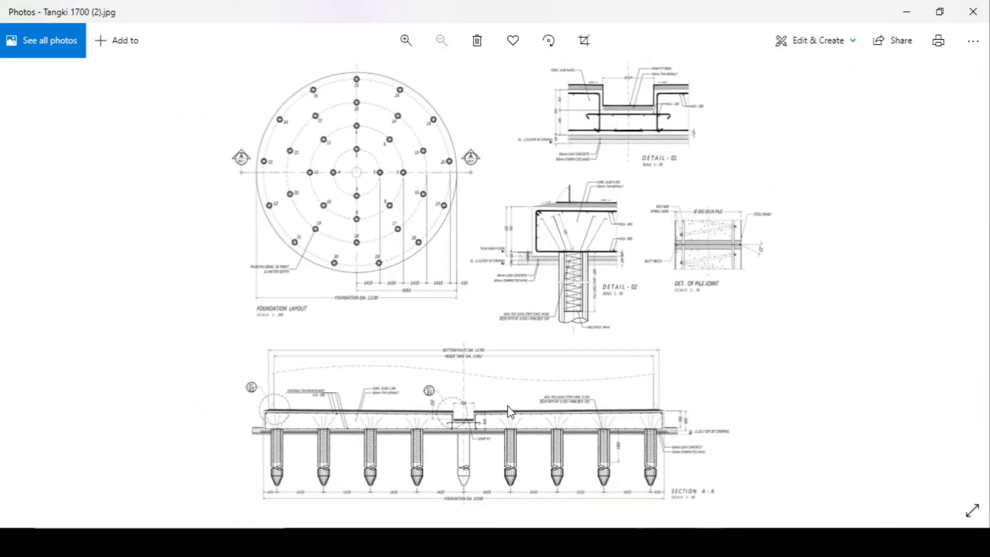
key(Right)
key(Right)
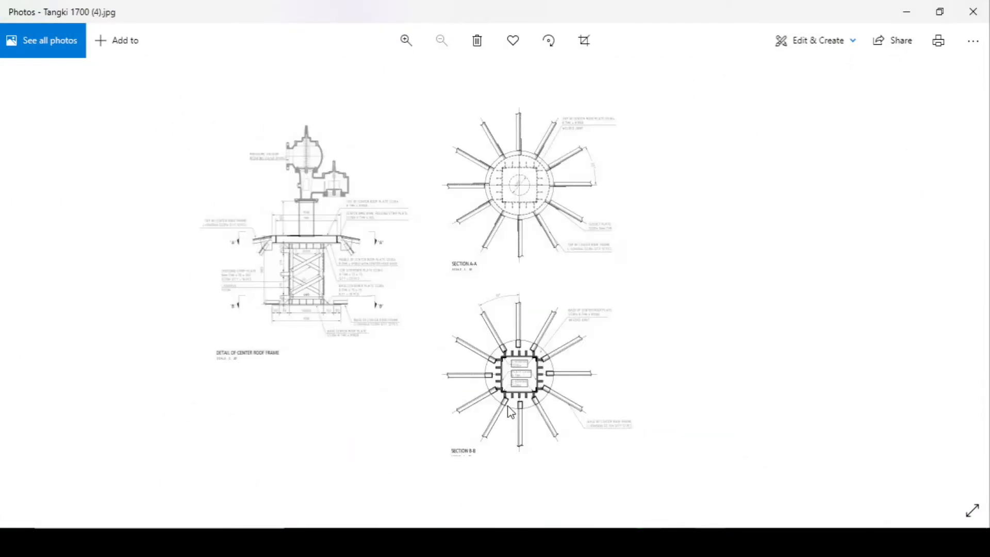
key(Right)
key(Right)
key(Right)
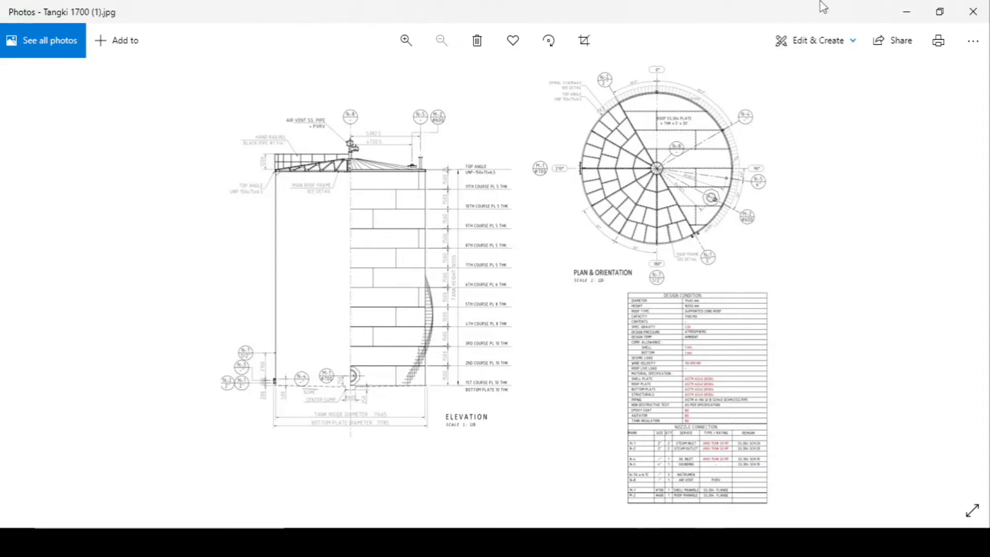
click(909, 17)
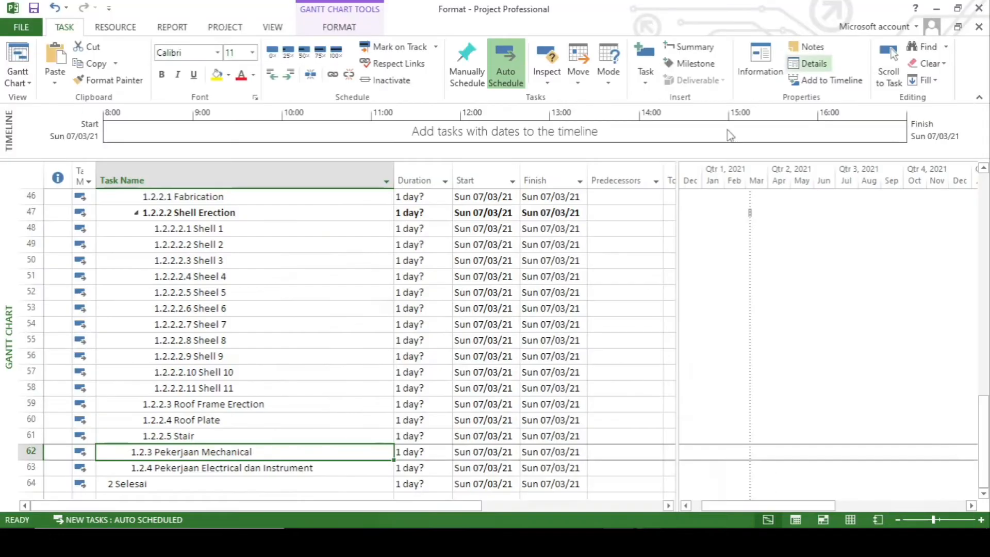
Step: Insert a task between Stair and Pekerjaan Mechanical and name it "Manhole"
click(223, 419)
scroll(109, 418, down, 1)
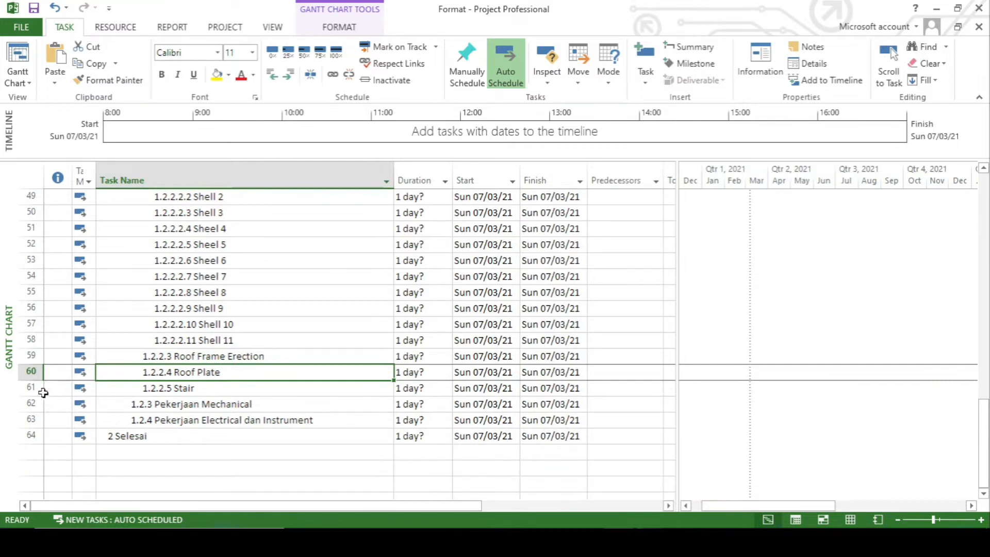
click(25, 403)
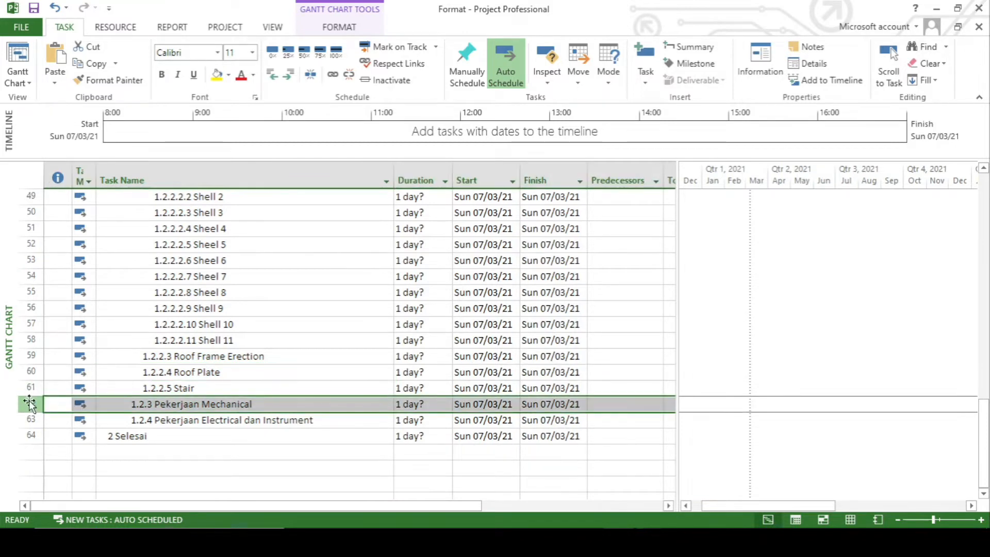
right_click(25, 403)
click(77, 208)
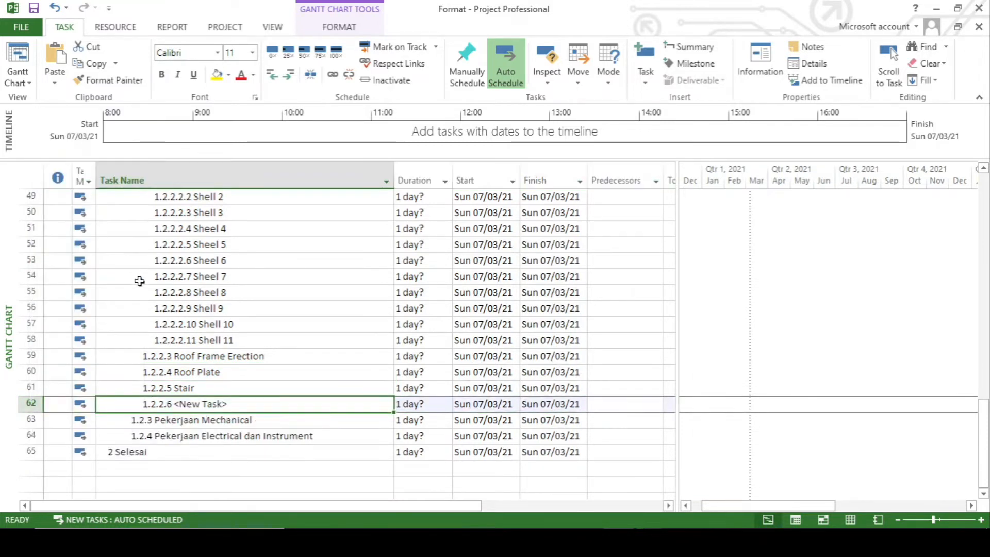
text(Manhole)
key(Return)
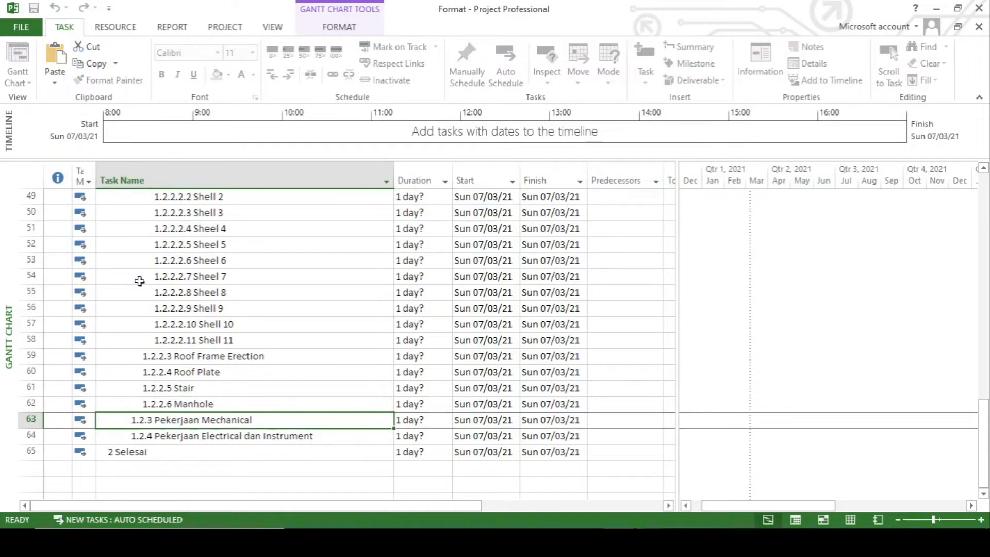
Step: Collapse the subtasks of the Pekerjaan Baja summary task
scroll(194, 383, down, 1)
scroll(224, 376, up, 3)
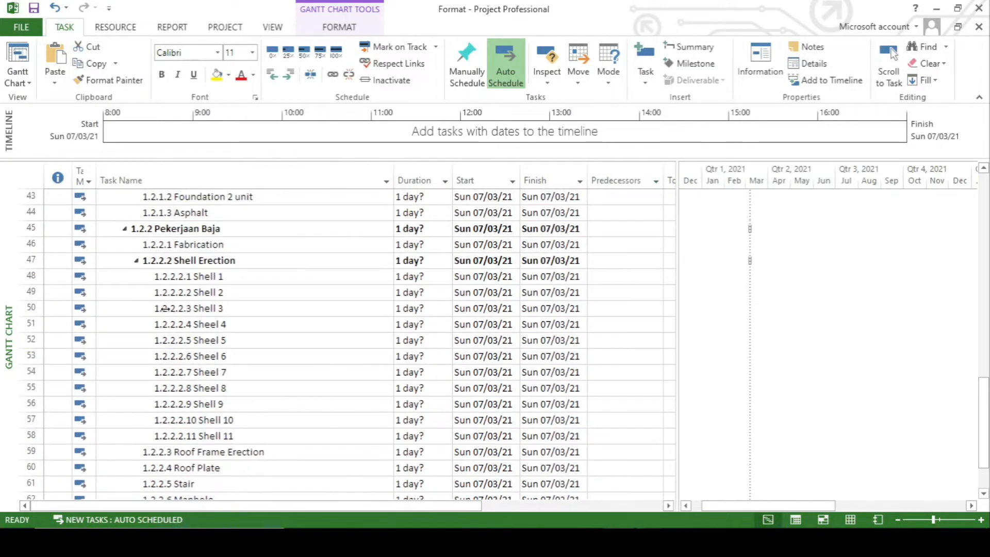
click(124, 228)
click(124, 229)
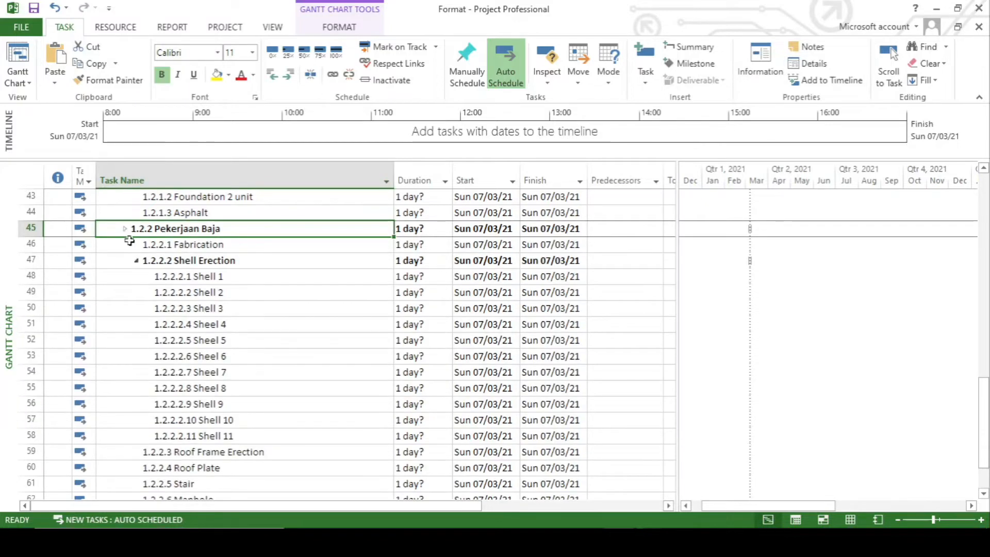
click(124, 228)
Step: Insert three blank tasks above Pekerjaan Electrical dan Instrument and indent them as subtasks of Pekerjaan Mechanical
scroll(149, 298, down, 1)
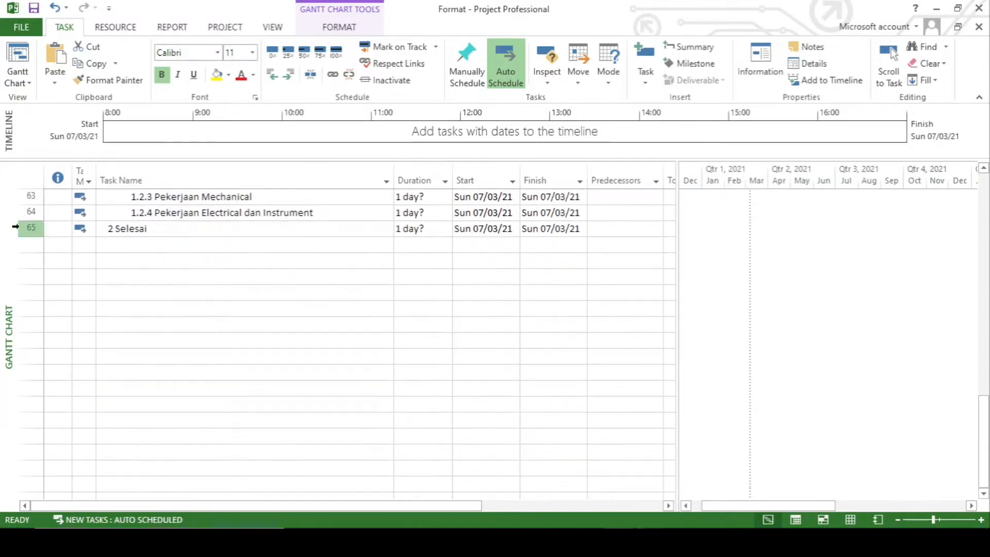
drag(26, 213, 27, 245)
right_click(112, 228)
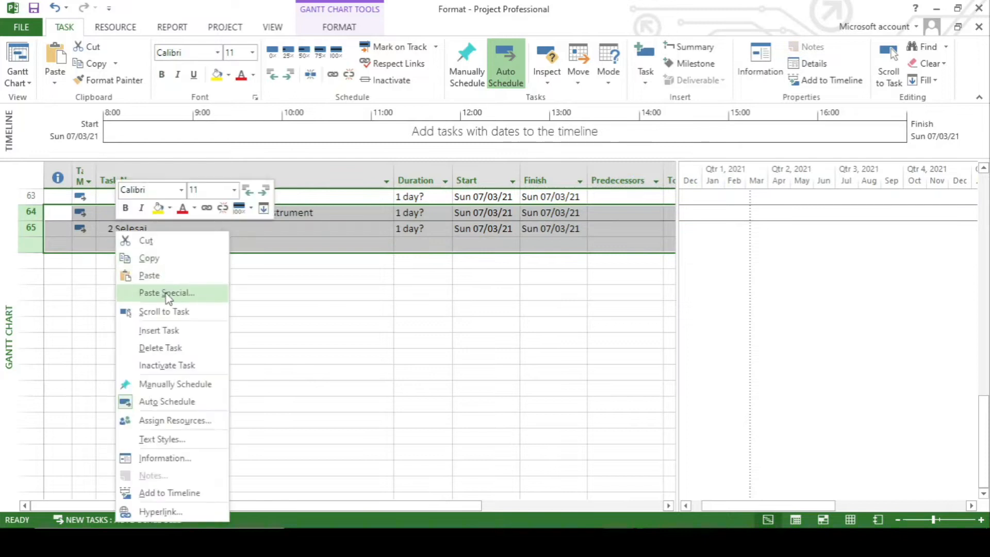
click(168, 331)
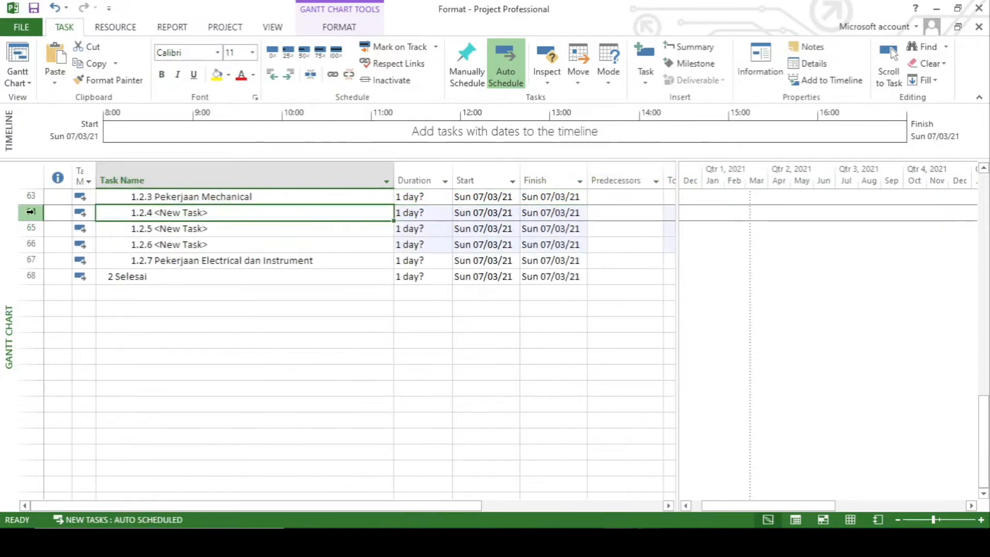
drag(30, 213, 29, 245)
click(287, 76)
click(216, 278)
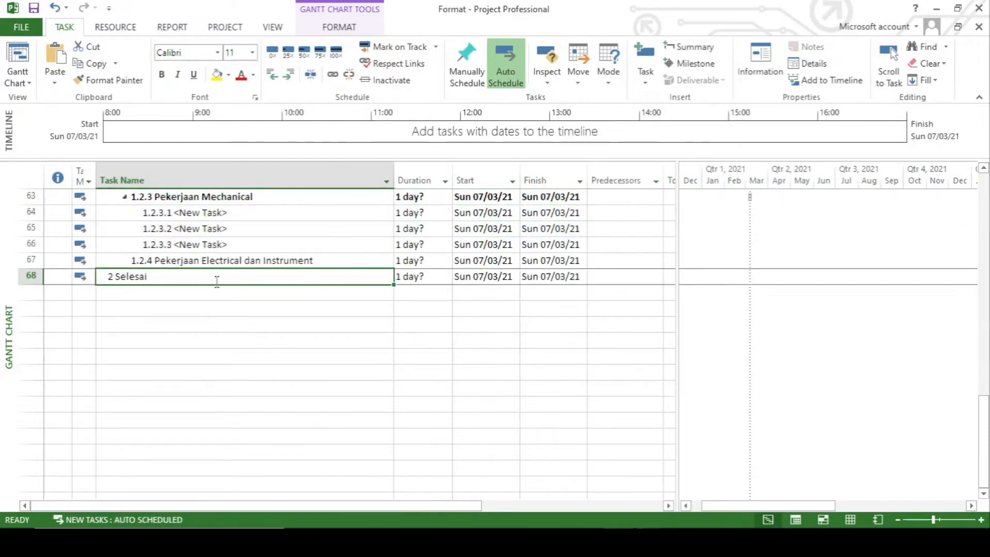
Step: Expand Pekerjaan Baja and insert a task named "Water Test" directly below Manhole
scroll(150, 284, up, 2)
click(125, 277)
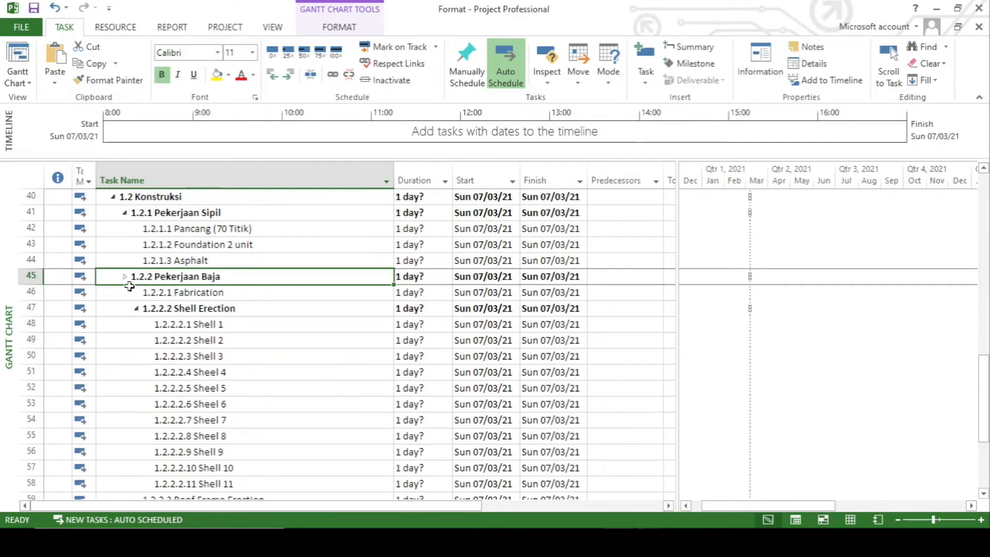
scroll(132, 335, down, 5)
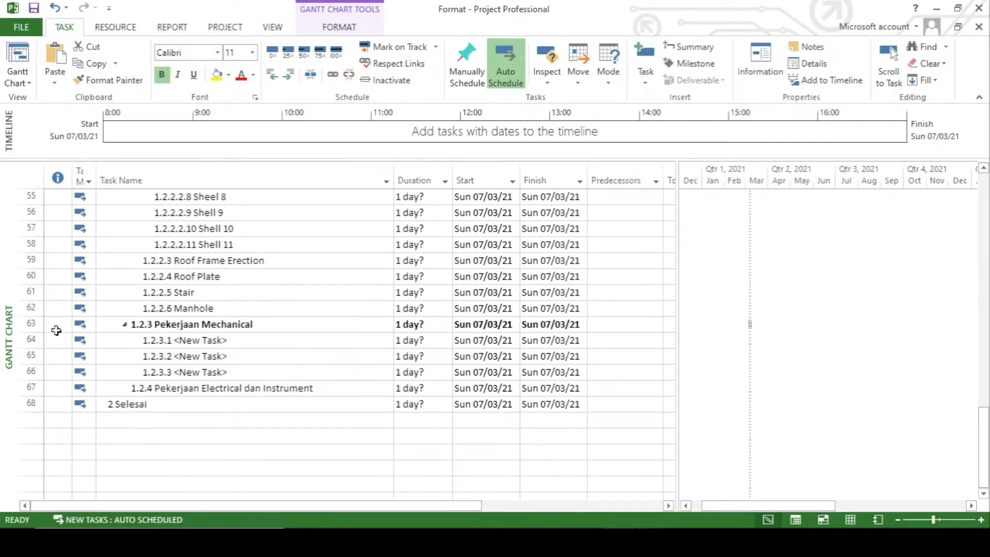
click(26, 324)
right_click(30, 326)
click(69, 133)
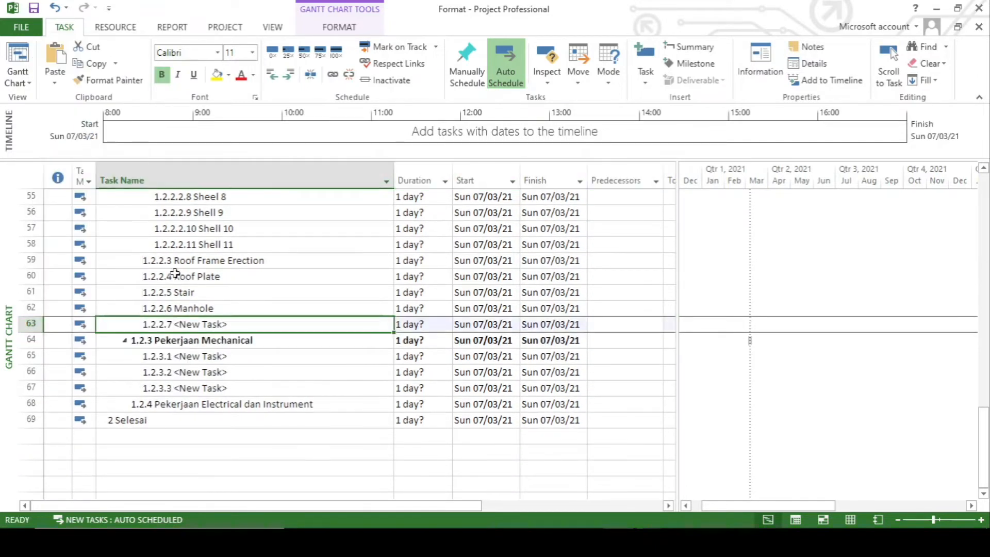
text(water)
key(BackSpace)
key(BackSpace)
key(BackSpace)
key(BackSpace)
key(BackSpace)
text(W)
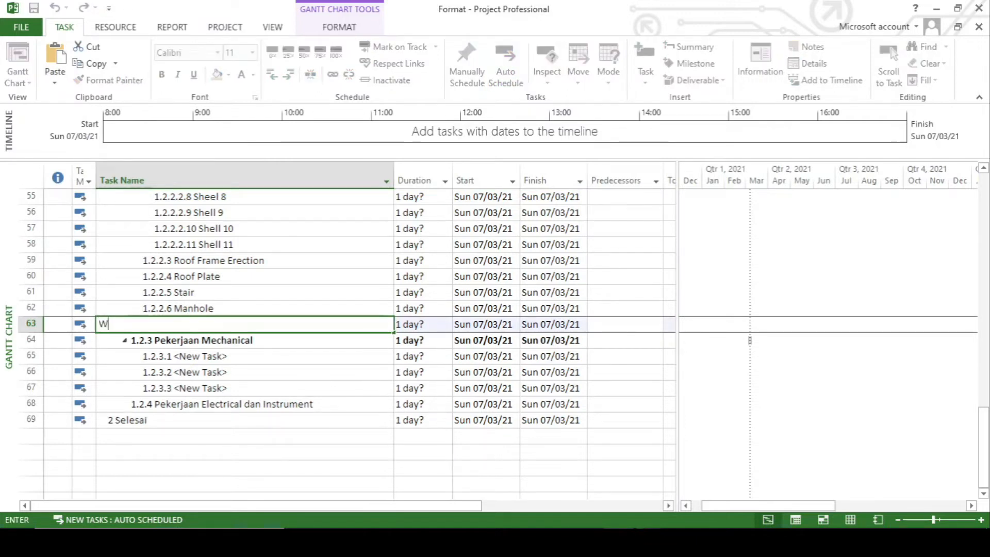
text(ater Tes)
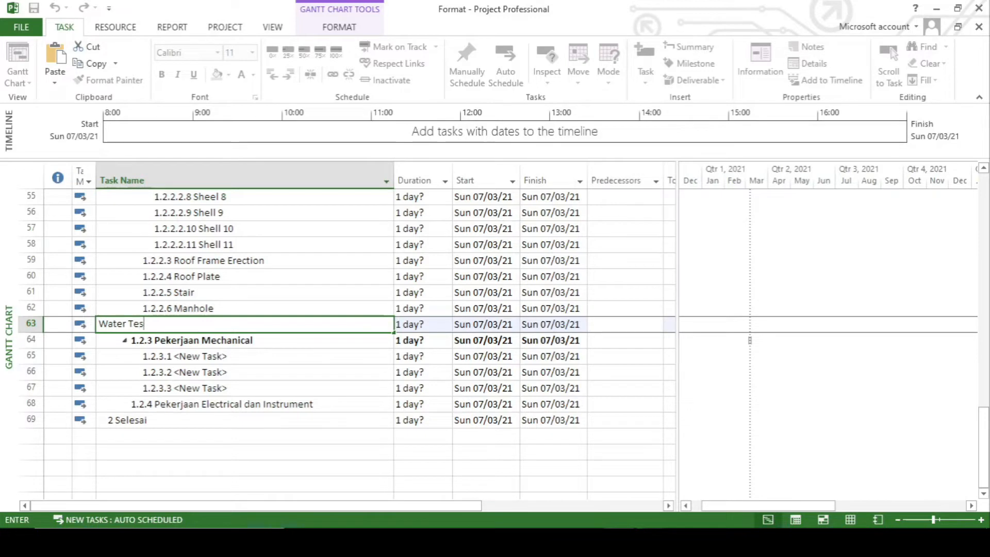
text(t)
key(Return)
Step: Name the first blank subtask of Pekerjaan Mechanical "Piping, Valve, Acc Installation"
click(200, 370)
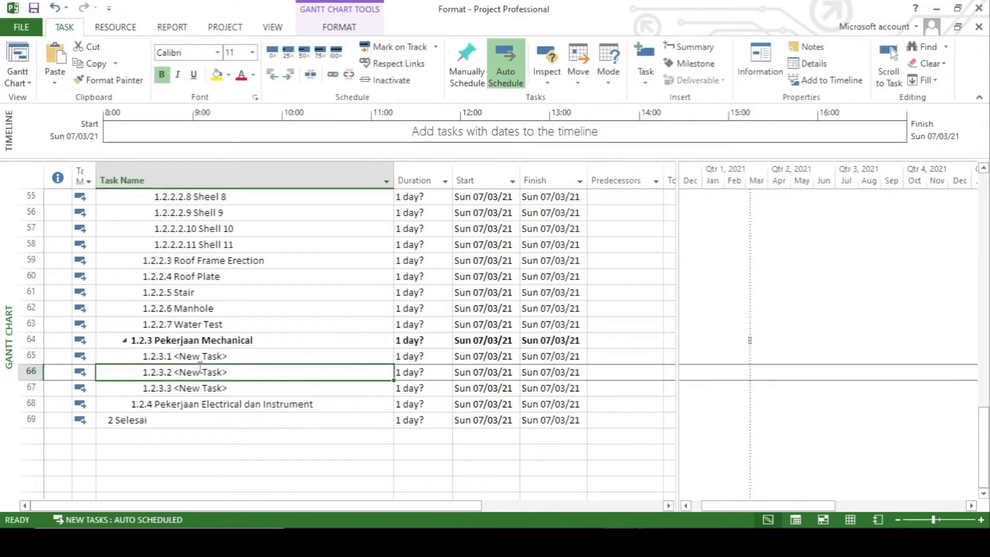
click(204, 358)
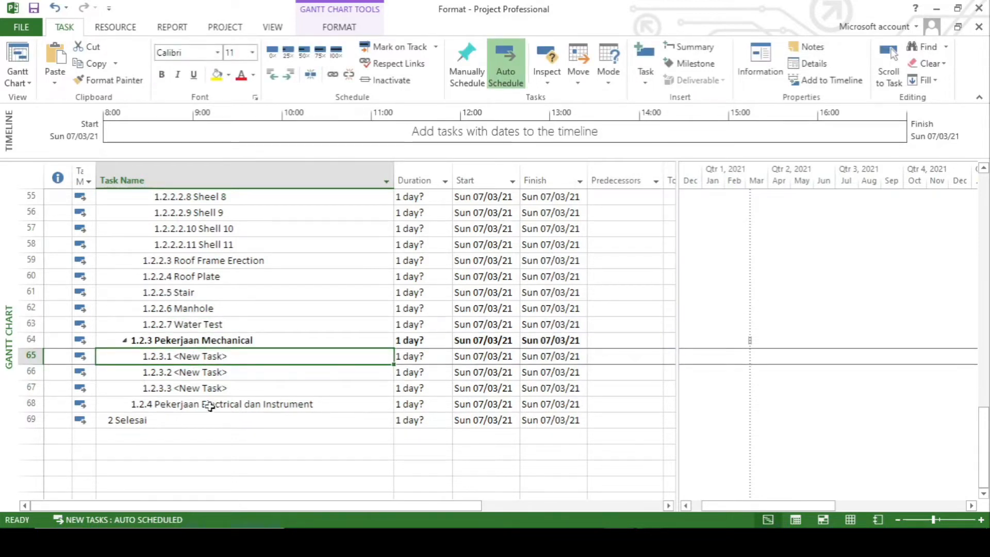
text(Piping, Valve, Acc In)
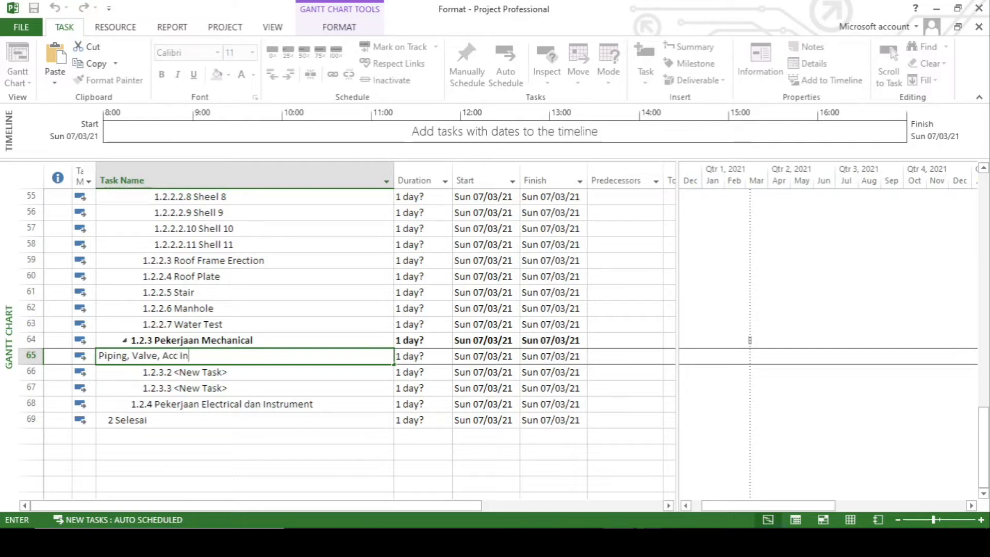
text(on)
key(Return)
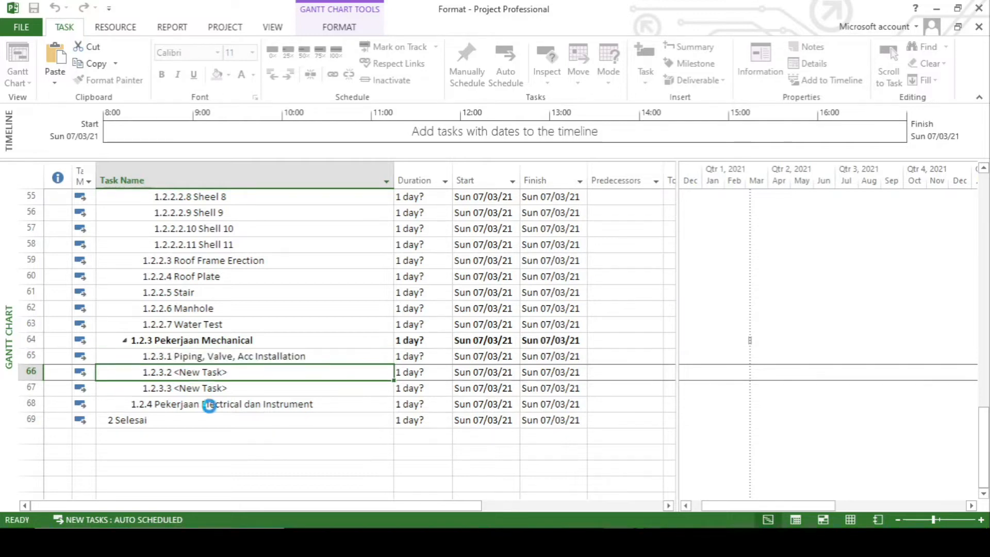
Step: Name the remaining two blank subtasks of Pekerjaan Mechanical "Pump Installtion" and "Testing"
text(Pump In)
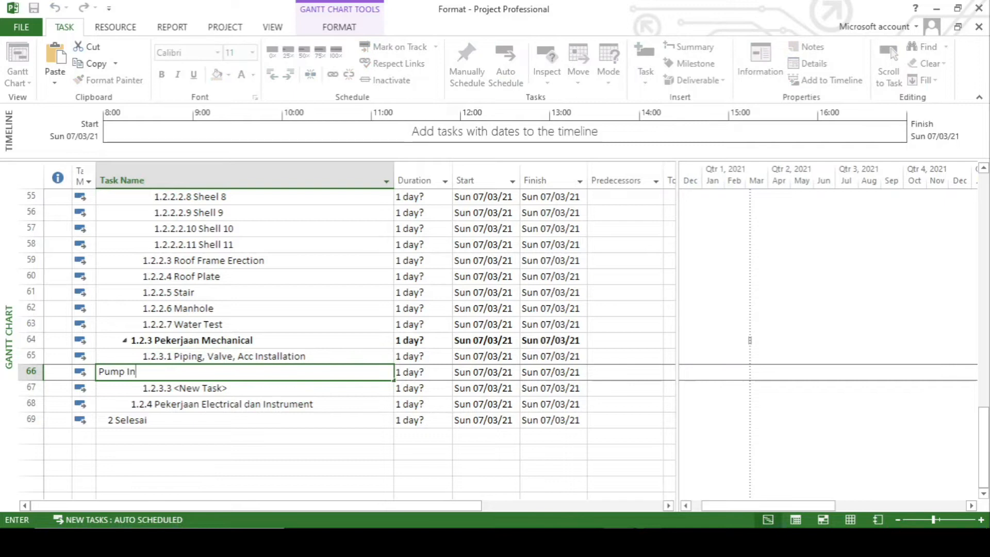
text(stalltion)
key(Return)
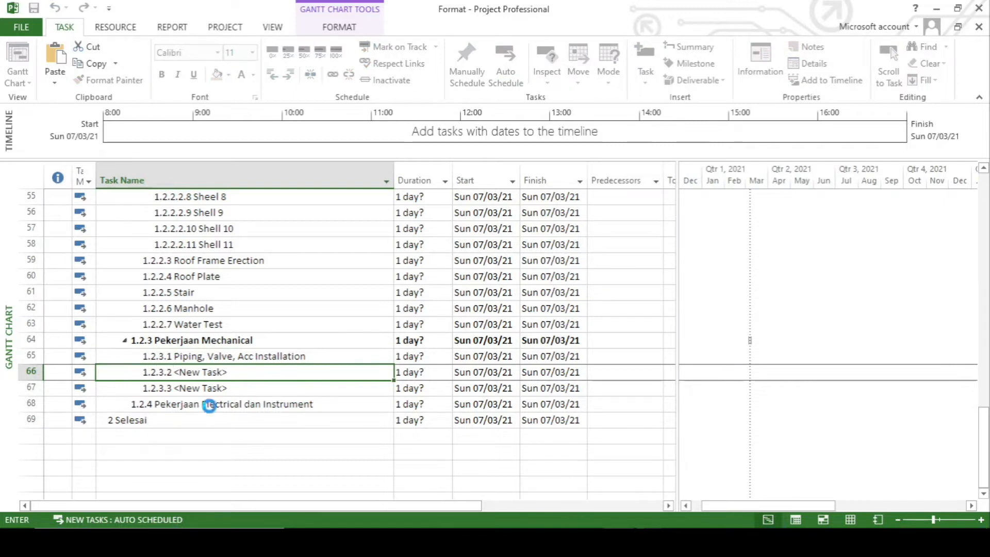
text(Testing)
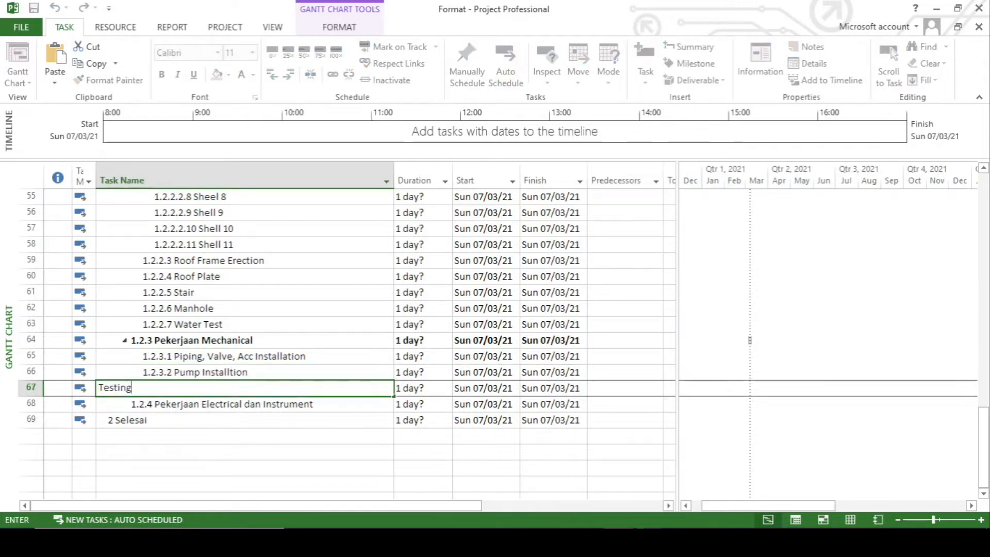
key(Return)
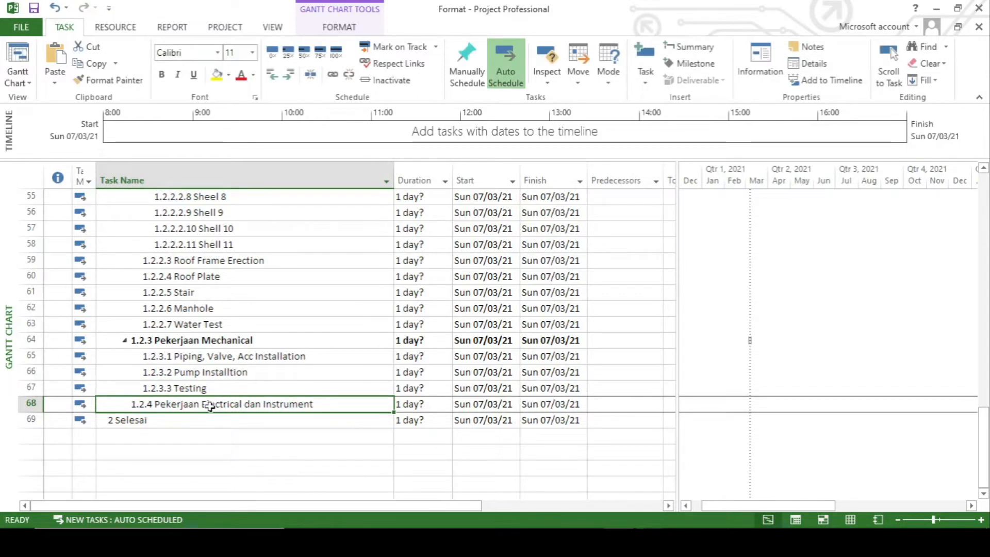
Step: Insert three blank tasks above Selesai and indent them as subtasks of Pekerjaan Electrical dan Instrument
scroll(189, 459, down, 1)
click(179, 424)
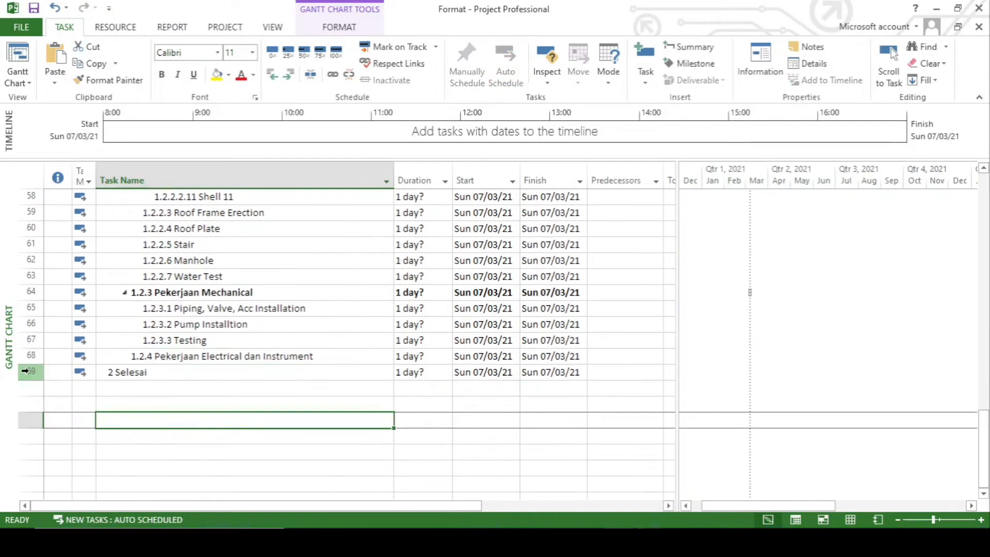
drag(24, 370, 24, 403)
right_click(135, 378)
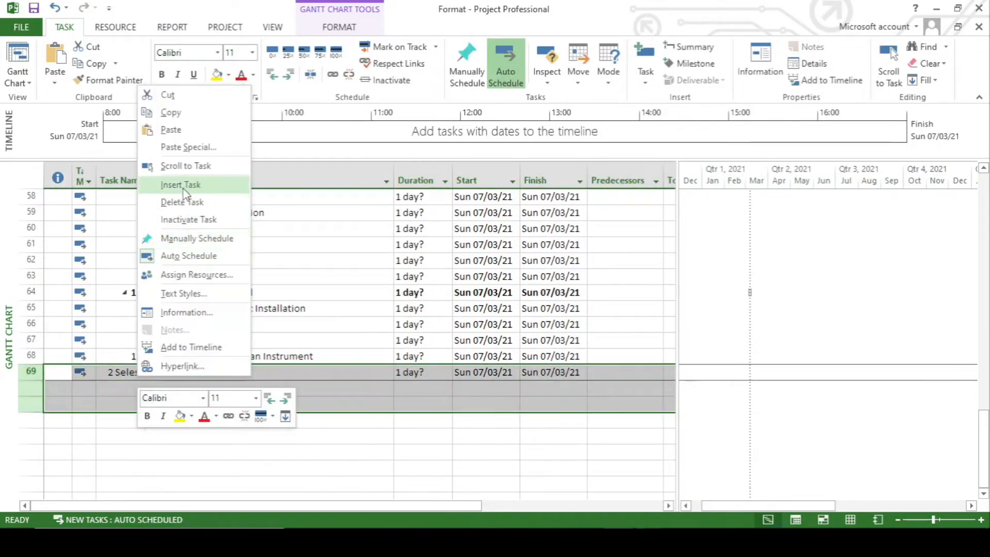
click(180, 185)
drag(31, 376, 31, 404)
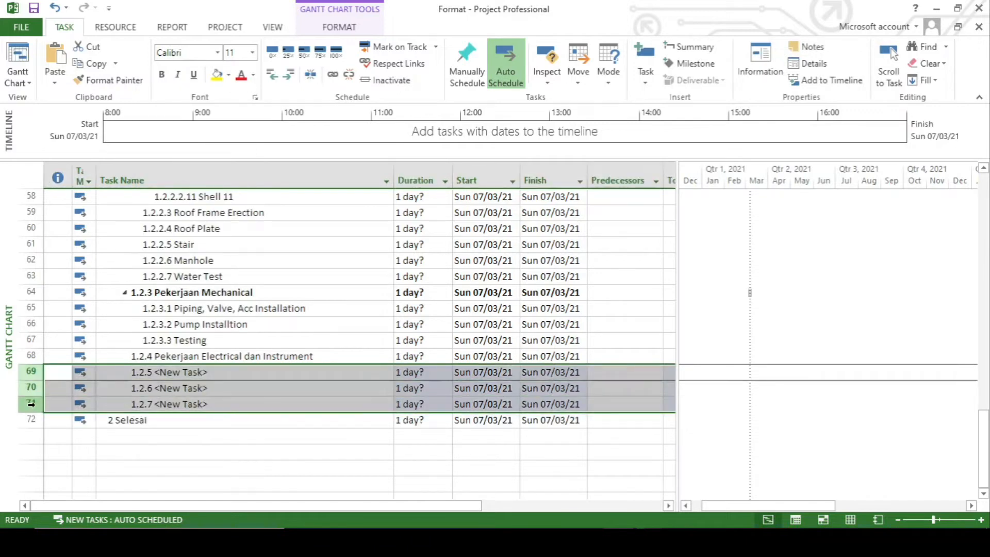
click(288, 74)
Step: Name the first two blank subtasks of Pekerjaan Electrical dan Instrument "Cable Ladder" and "Pulling Cable"
click(221, 375)
text(Cable Ladder)
key(Return)
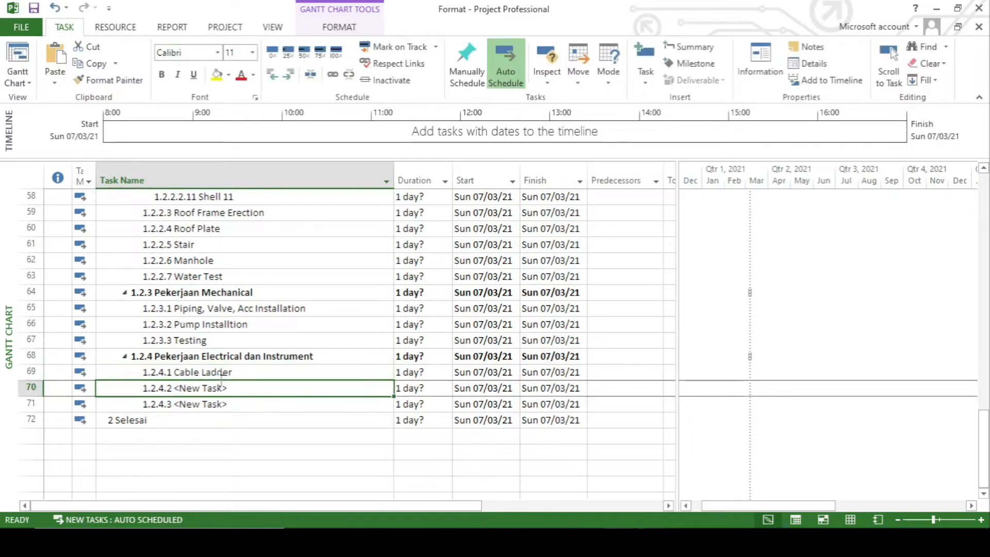
text(Pulling Cable)
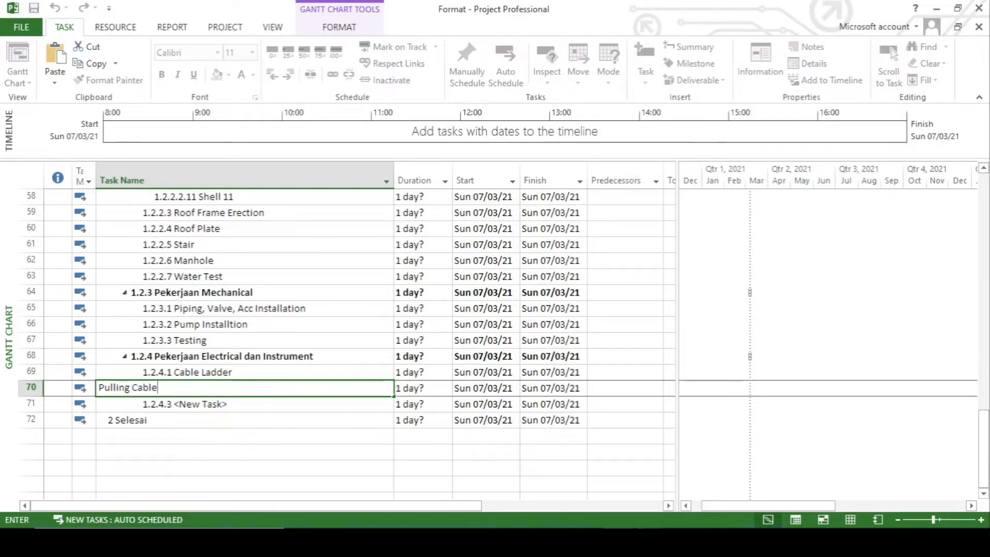
key(Return)
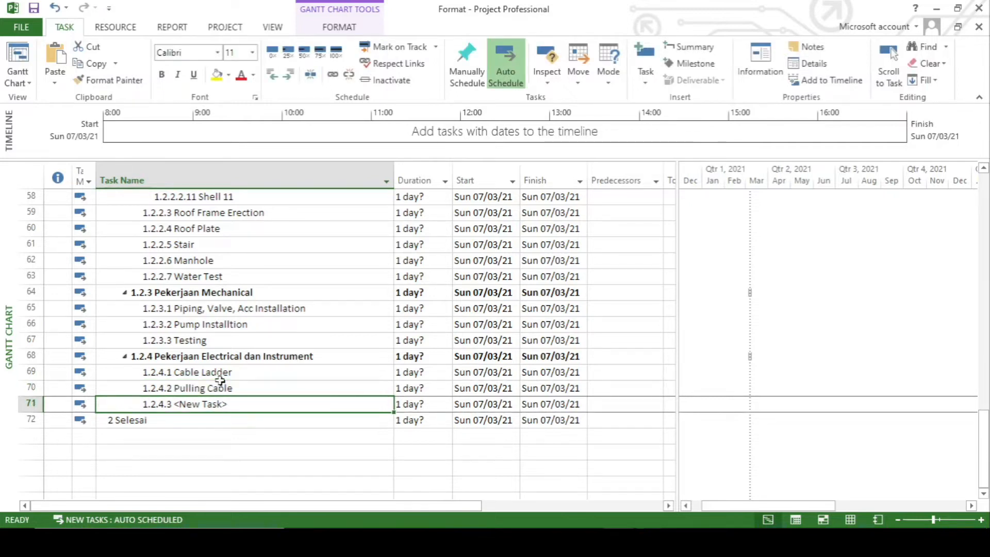
Step: Name the blank task below Pulling Cable "Instrument Installation"
text(Instrument Instal)
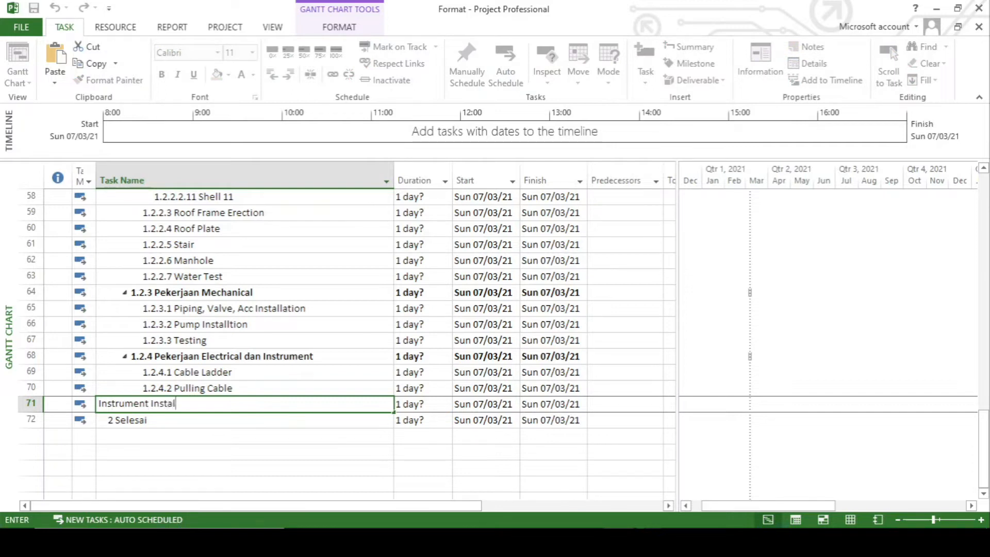
text(lation)
key(Return)
Step: Look through the Konstruksi task list, checking the Pekerjaan Baja and Shell Erection breakdown
scroll(220, 384, up, 5)
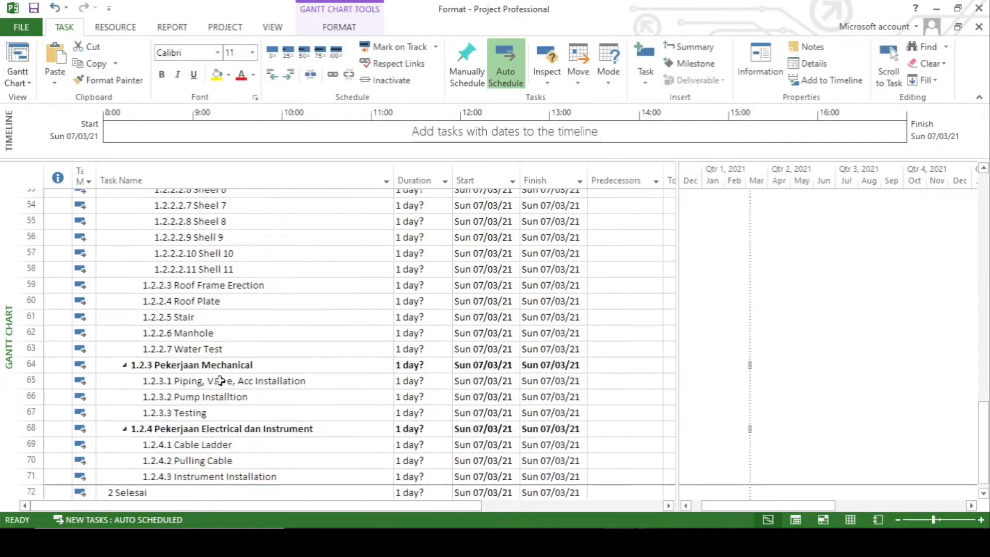
scroll(220, 381, up, 3)
scroll(218, 380, down, 2)
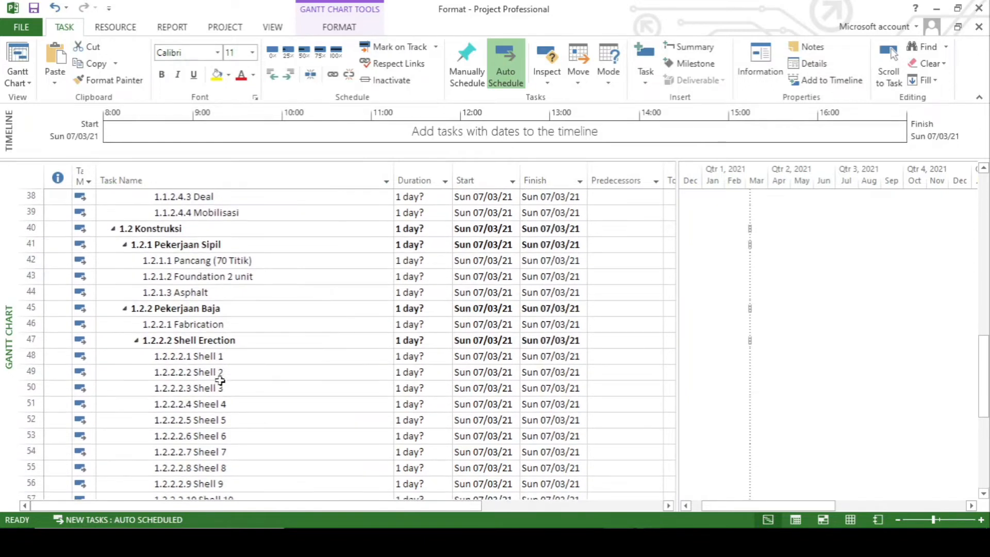
click(230, 278)
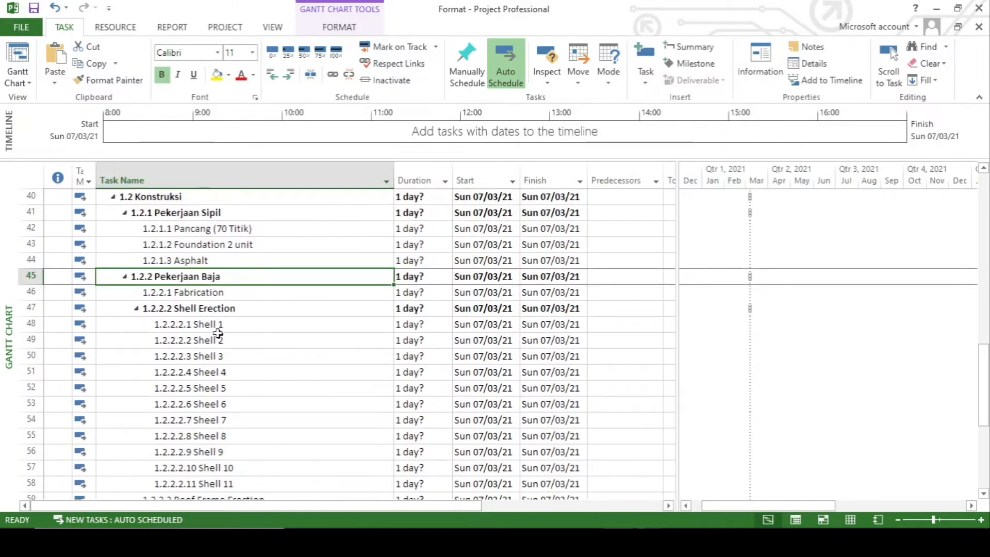
scroll(216, 335, down, 2)
scroll(218, 336, up, 1)
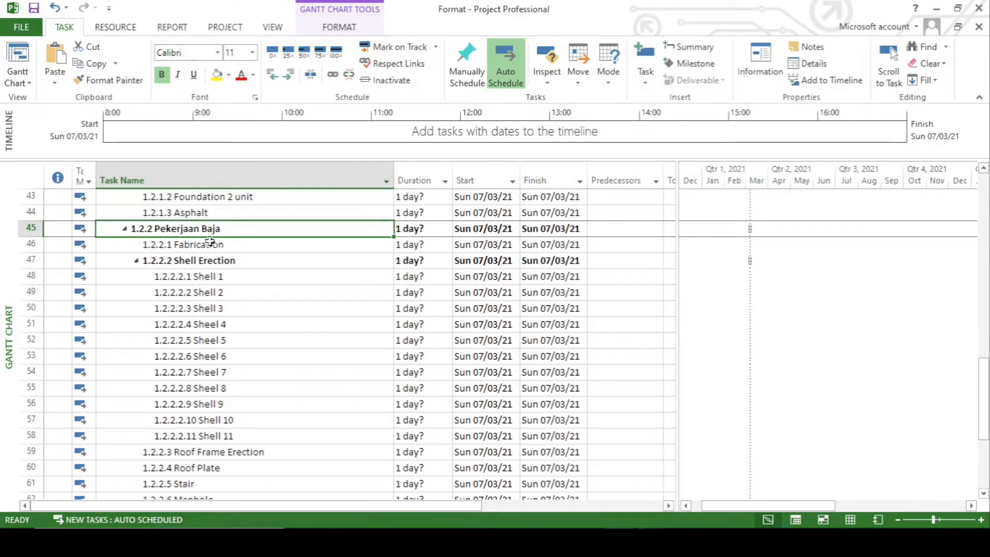
click(208, 260)
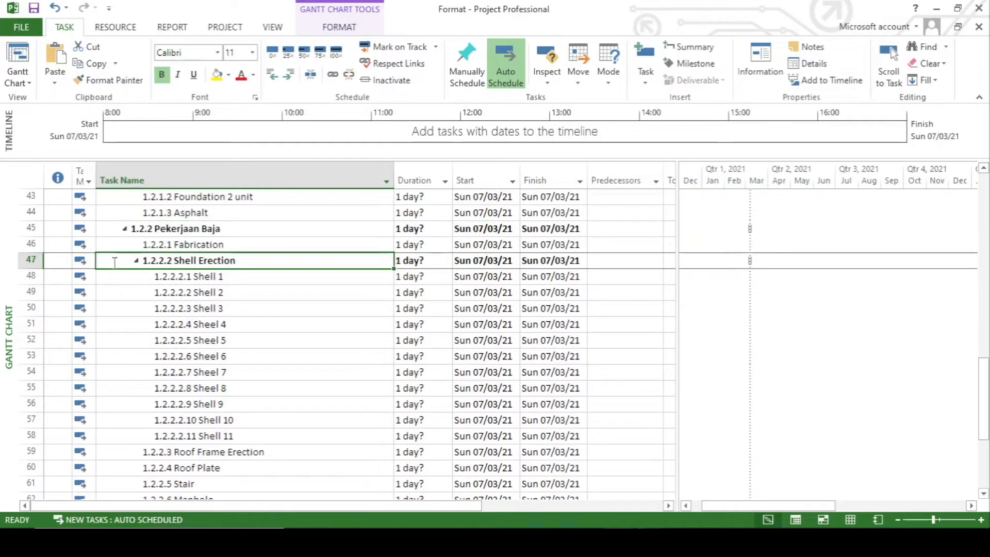
click(242, 262)
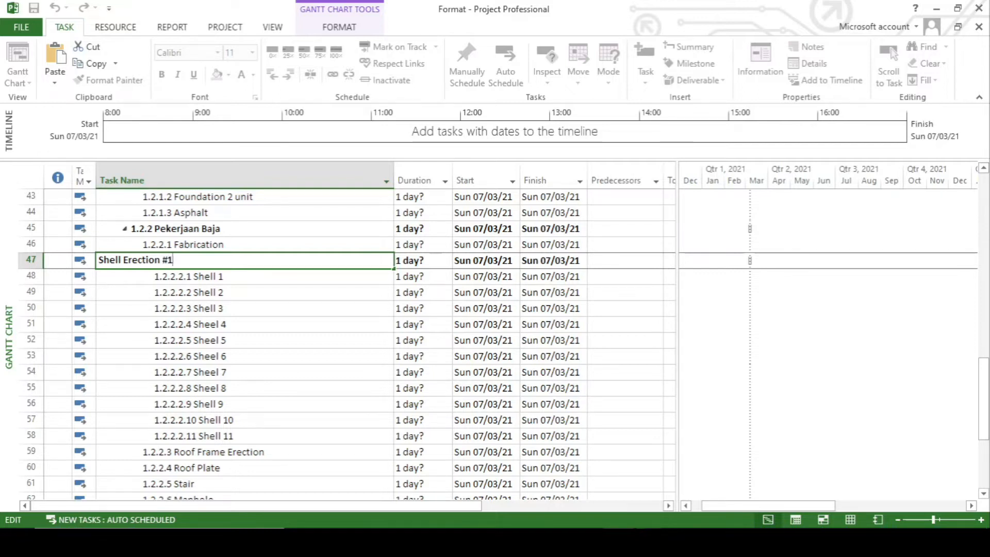
text(#1)
key(Return)
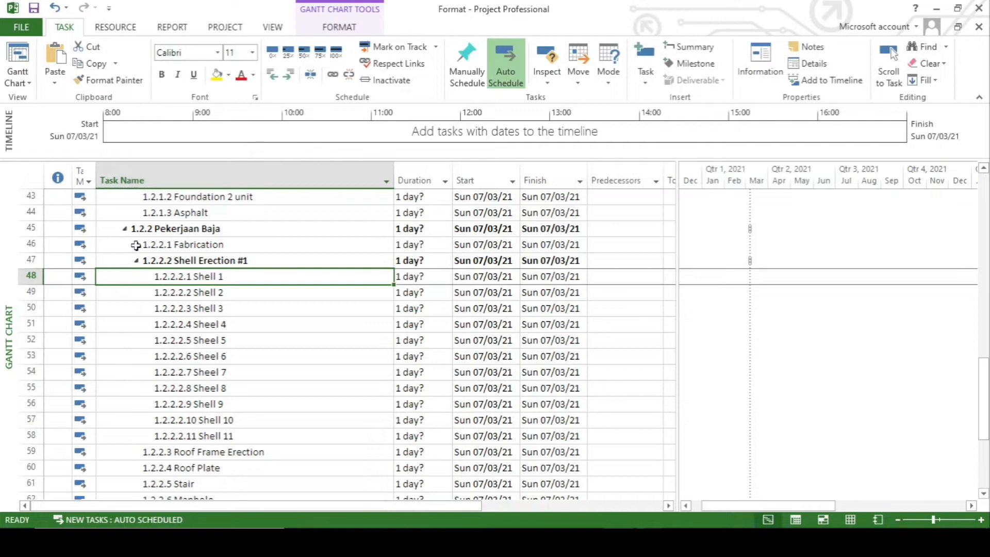
click(136, 260)
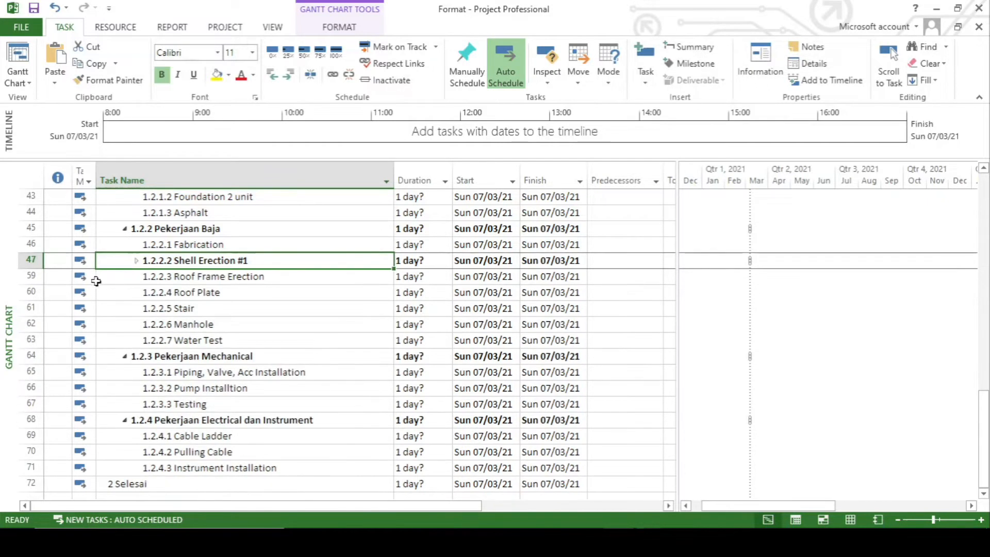
click(136, 261)
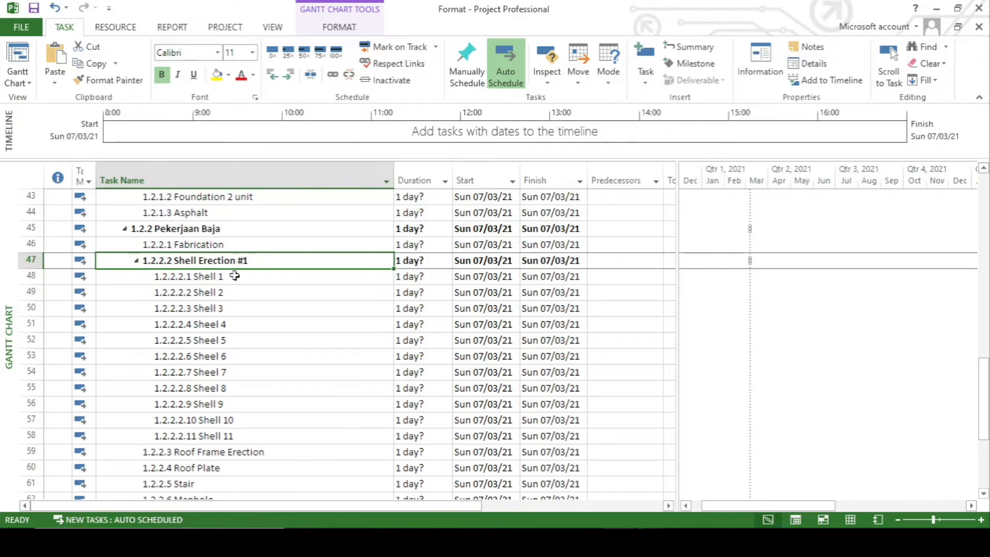
key(F2)
key(BackSpace)
key(BackSpace)
key(BackSpace)
key(Return)
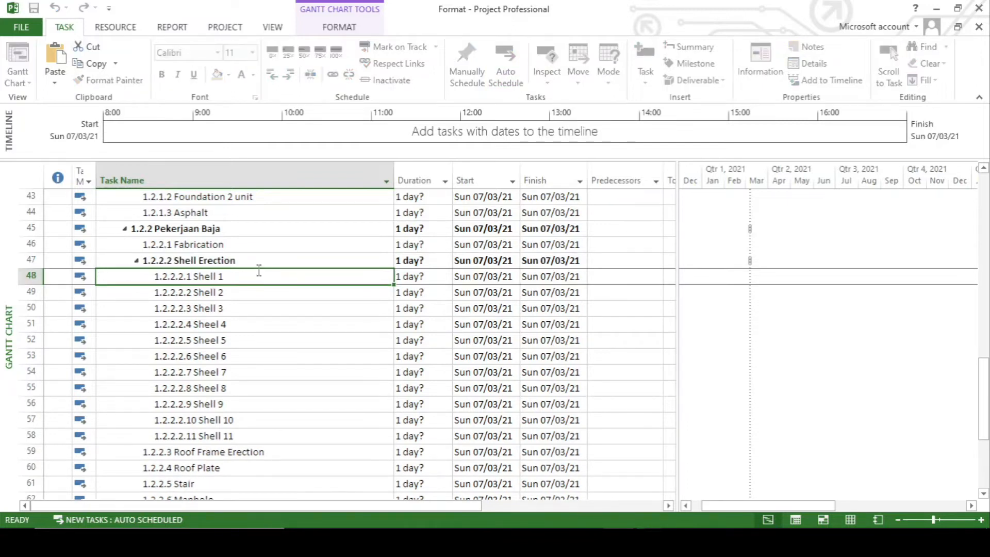
Step: Insert a task named "Tank #1" above Shell Erection in Pekerjaan Baja
click(26, 263)
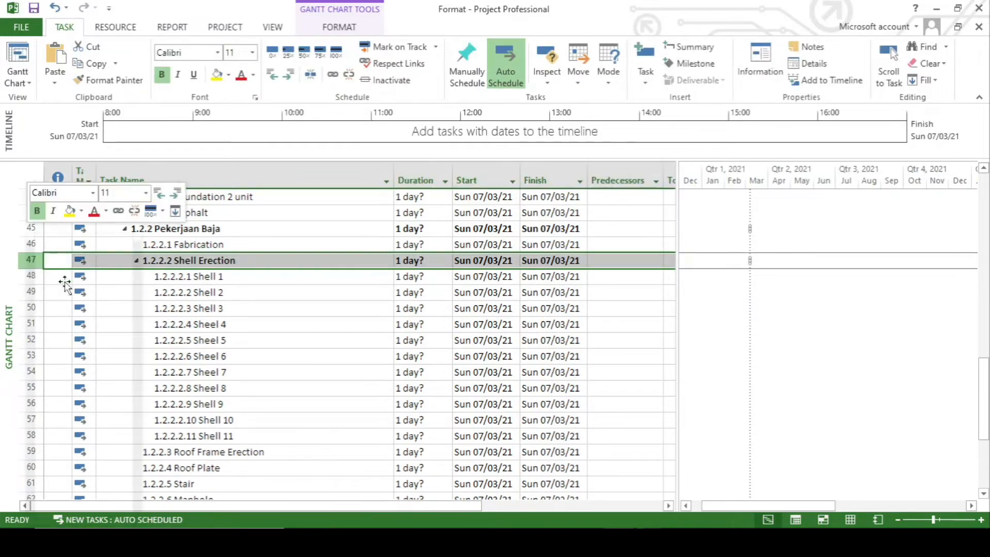
right_click(26, 264)
click(97, 334)
text(Tank )
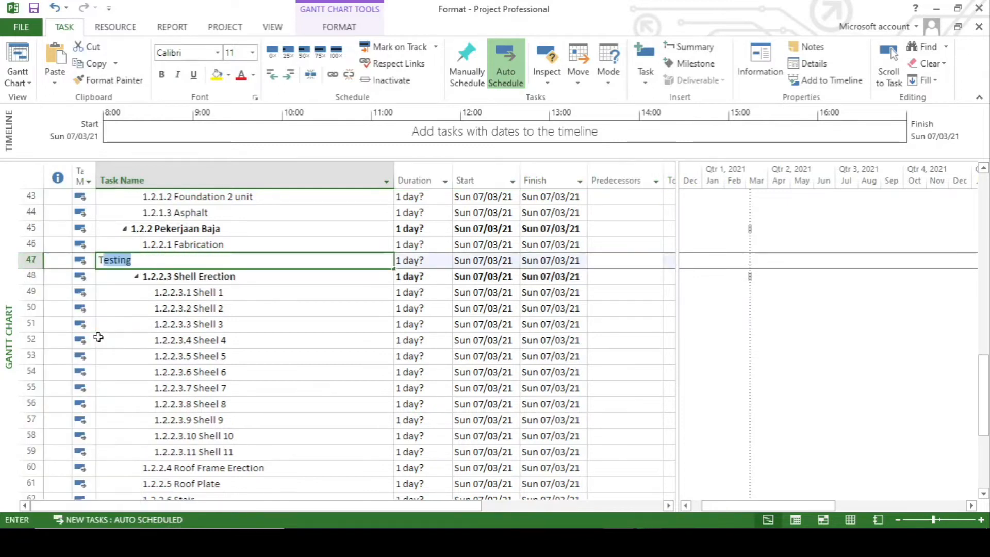
text(#1)
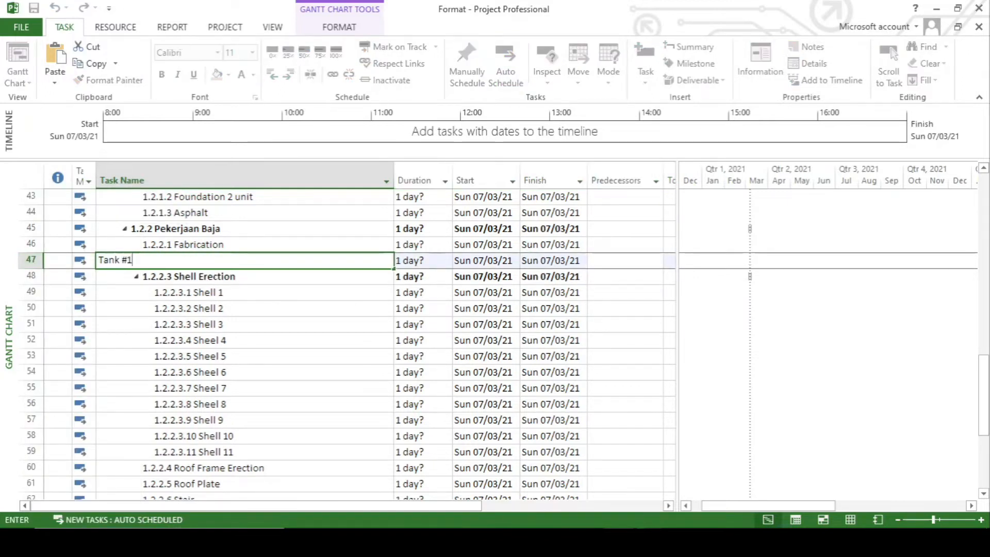
key(Return)
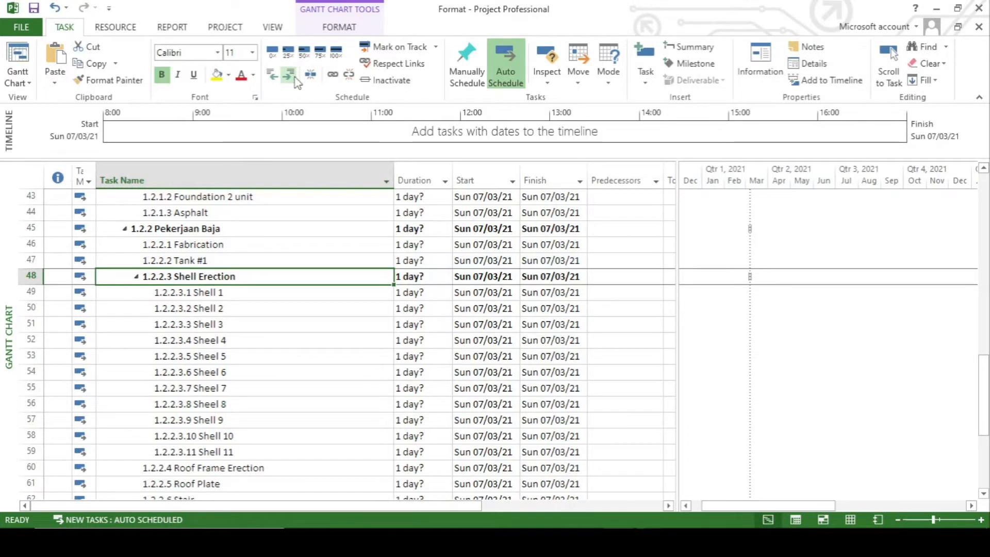
Step: Indent Shell Erection and the tasks Roof Frame Erection through Manhole as subtasks of Tank #1
click(288, 75)
scroll(222, 377, down, 1)
drag(31, 420, 30, 474)
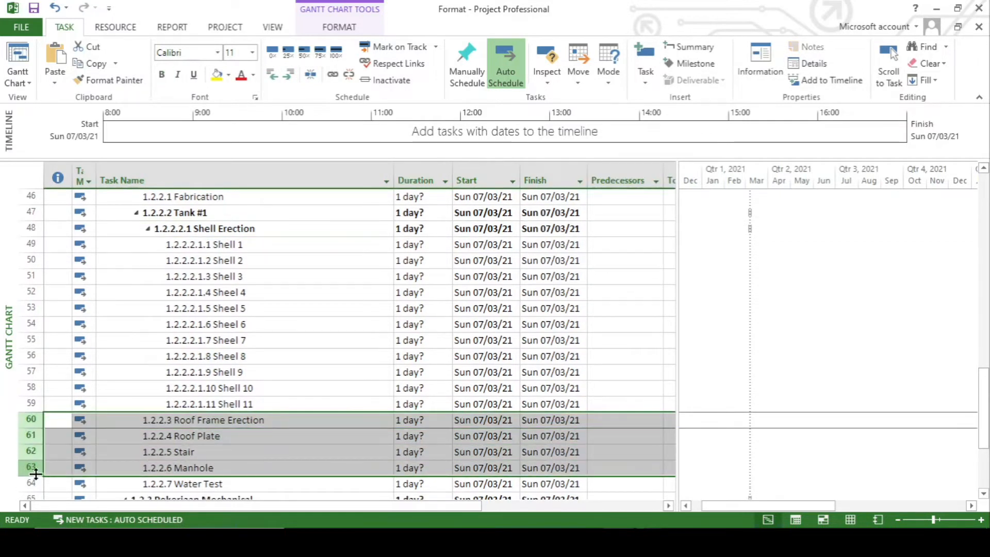
click(288, 75)
click(238, 420)
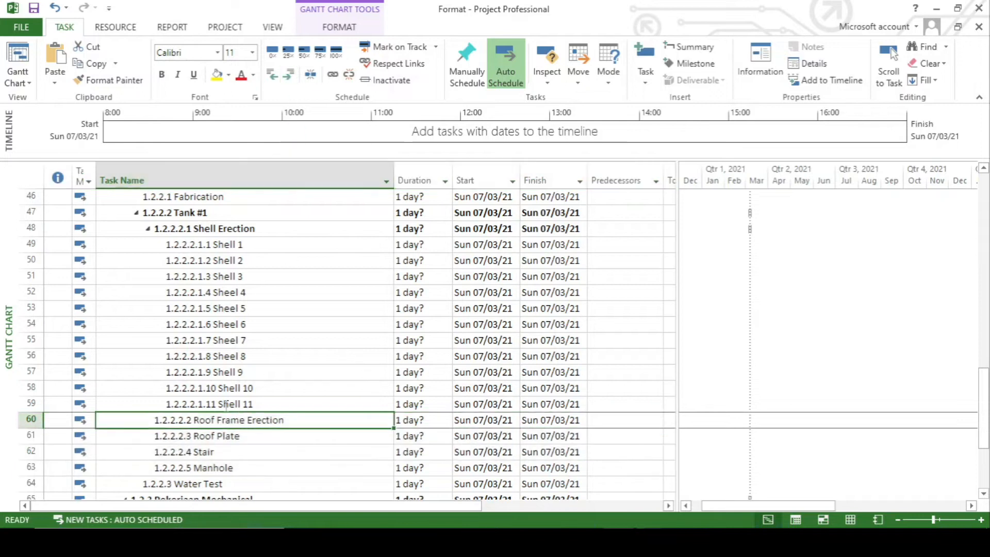
Step: Insert a task named "Tank #2" above Water Test, at the same outline level as Tank #1
scroll(183, 331, down, 3)
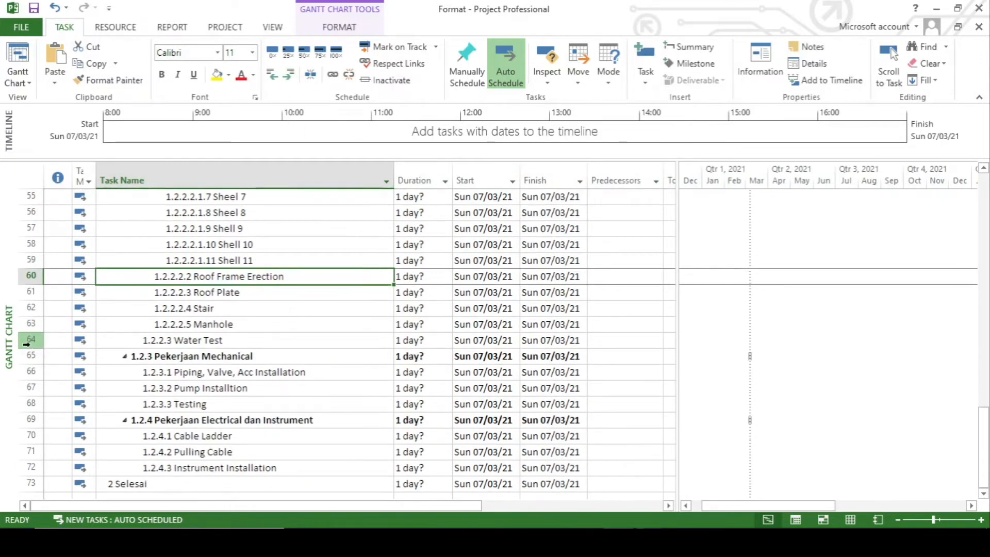
click(32, 340)
right_click(32, 341)
click(98, 151)
click(272, 74)
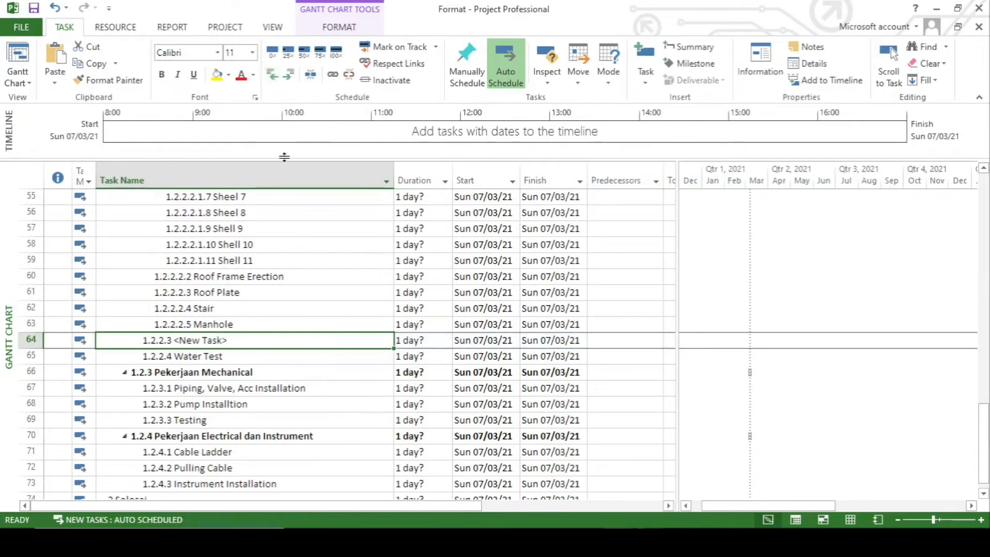
text(Tnk)
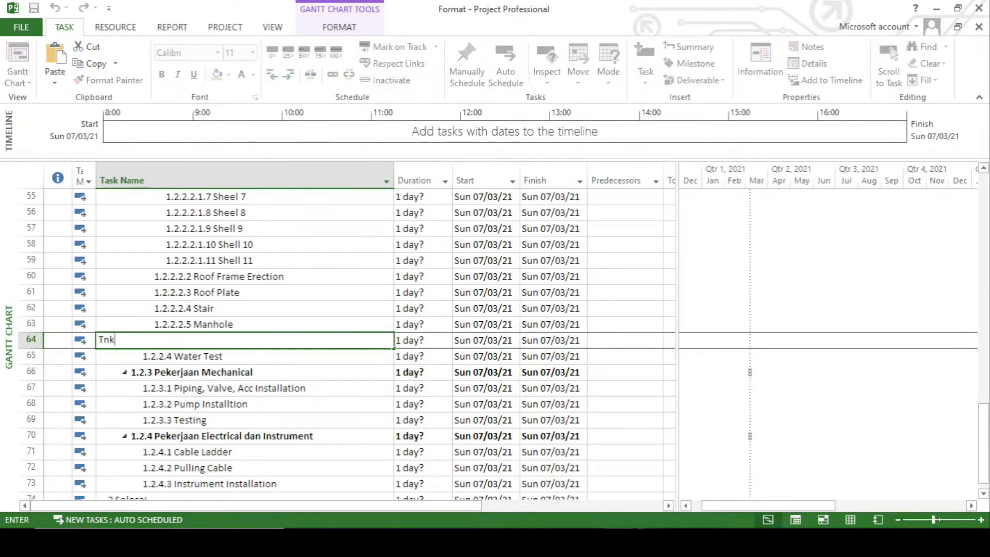
text(ank #2)
key(Return)
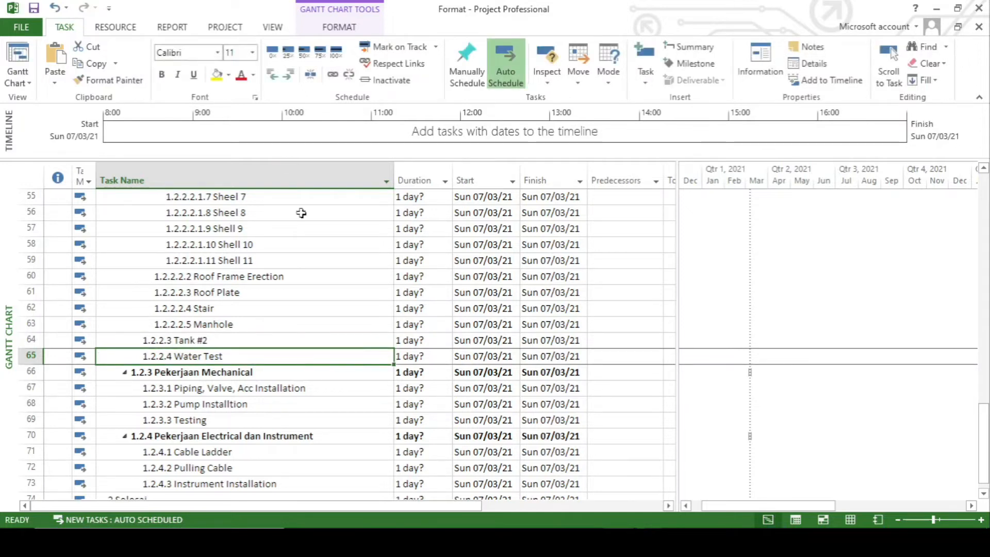
Step: Copy the Tank #1 subtasks from Shell Erection through Manhole and paste them between Tank #2 and Water Test
scroll(145, 335, up, 4)
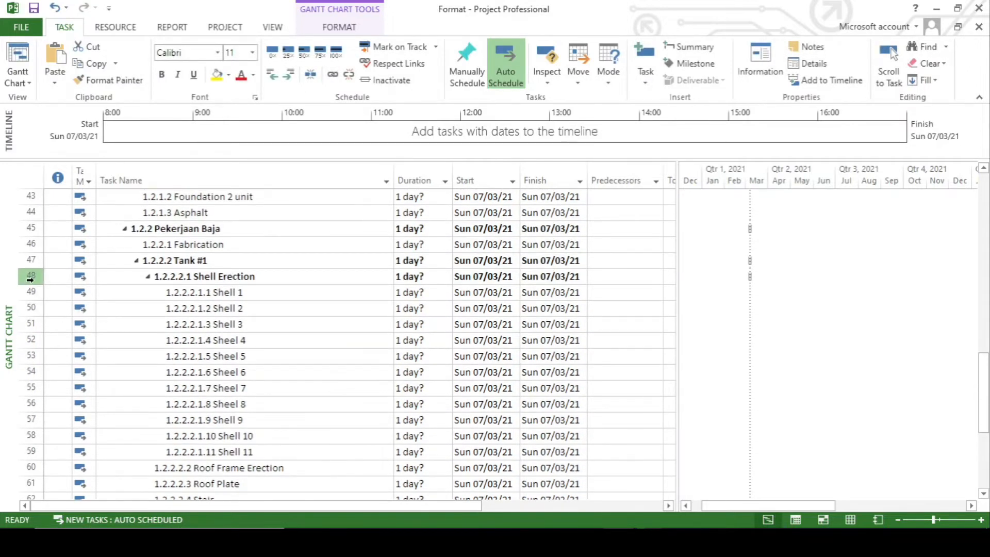
drag(31, 276, 44, 407)
right_click(214, 348)
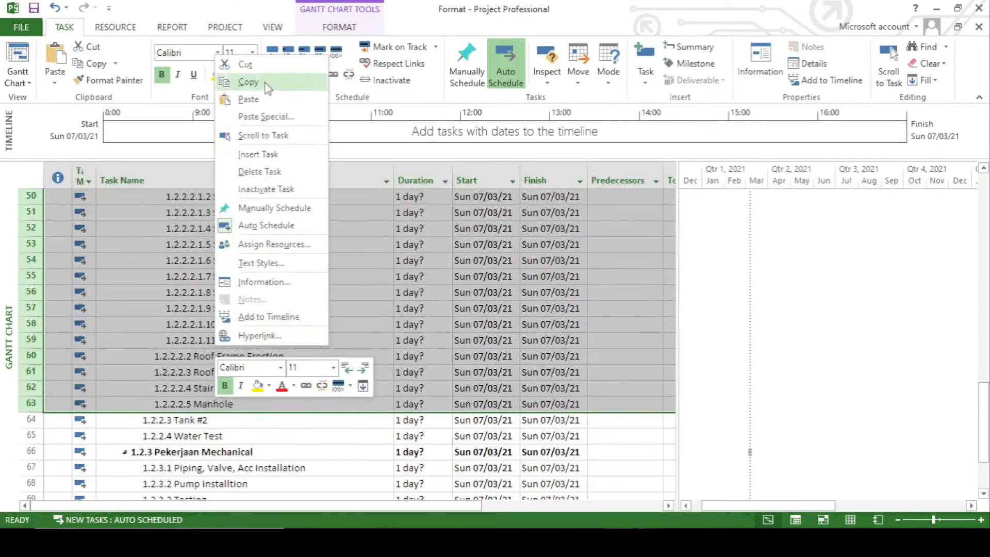
click(265, 83)
click(155, 452)
click(44, 442)
right_click(44, 443)
click(63, 185)
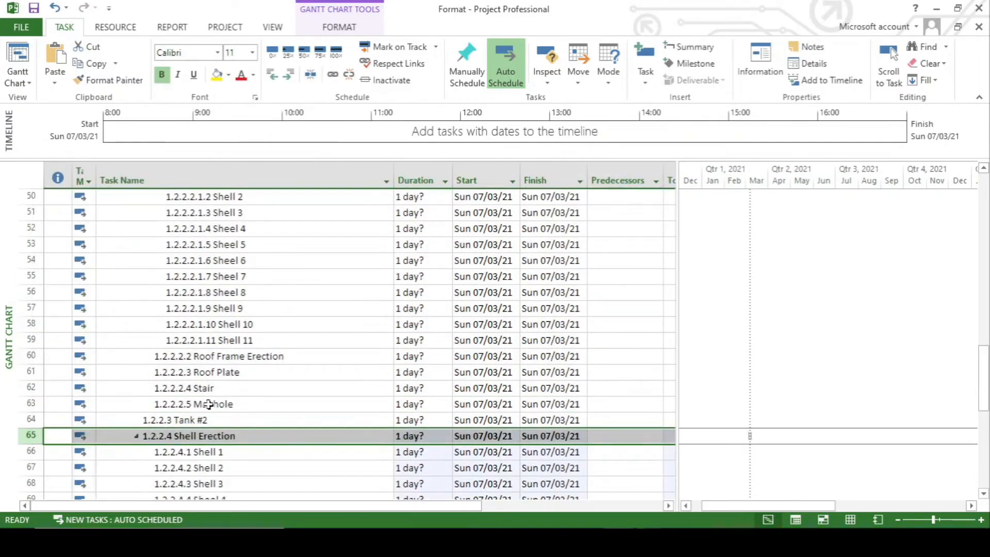
Step: Indent the pasted Shell Erection group and the tasks Roof Frame Erection through Manhole as subtasks of Tank #2
click(290, 75)
scroll(206, 335, down, 3)
drag(31, 388, 31, 436)
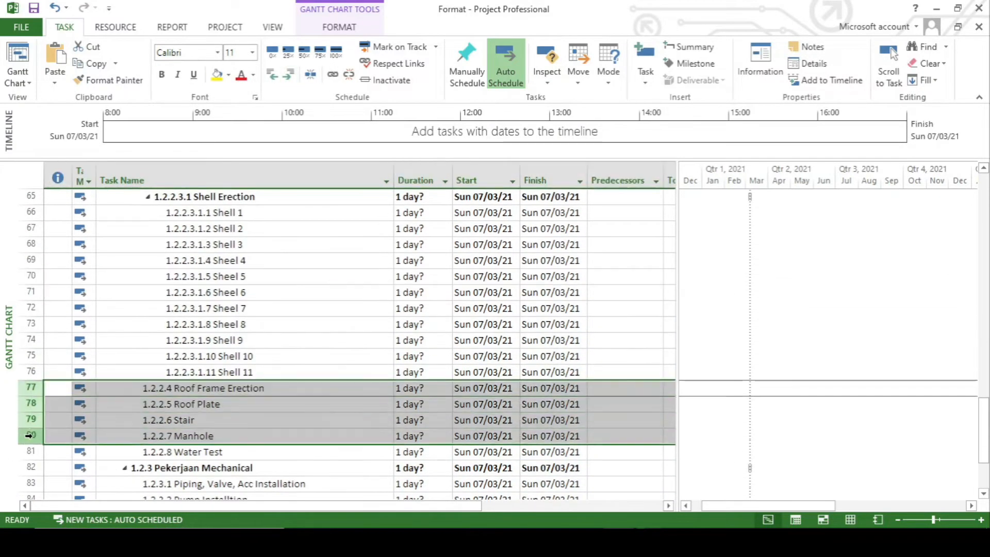
click(296, 78)
click(237, 373)
Step: Collapse the Tank #2 and Tank #1 summary tasks to hide their subtasks
scroll(237, 376, up, 3)
click(136, 324)
scroll(137, 309, up, 3)
click(137, 197)
Step: Look through the whole task list, checking the procurement, contractor and construction breakdown
scroll(194, 308, up, 4)
scroll(194, 309, down, 4)
scroll(193, 308, down, 2)
scroll(196, 307, up, 12)
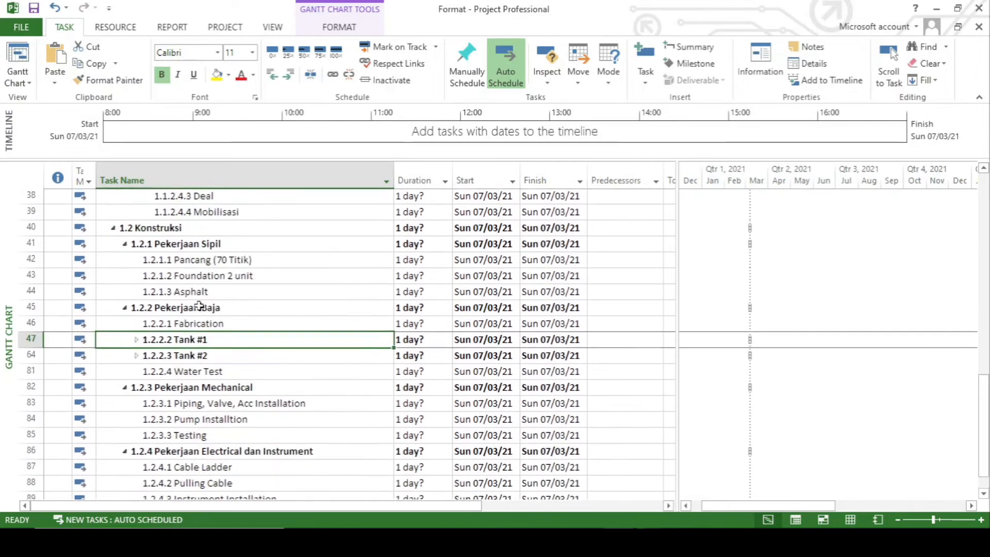
scroll(199, 304, up, 4)
scroll(200, 333, down, 14)
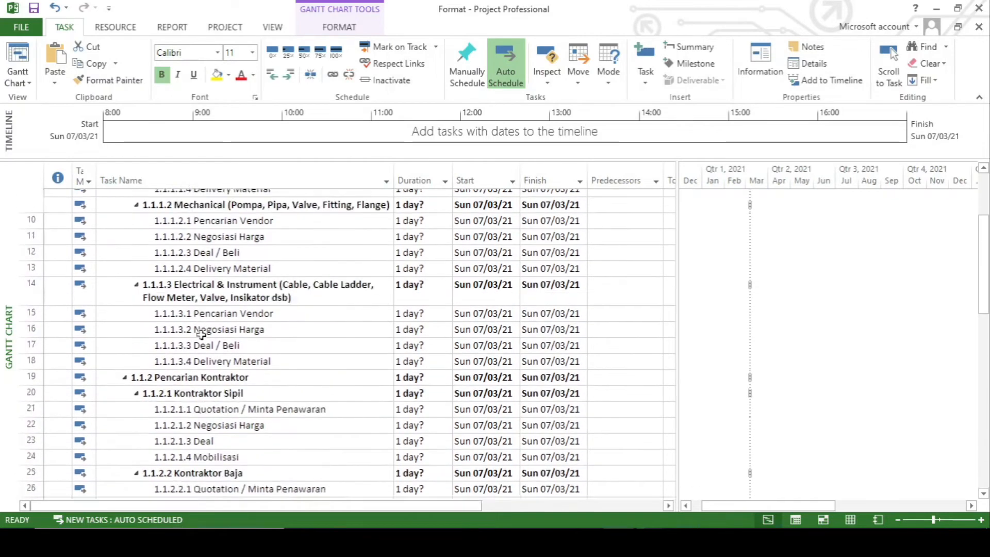
scroll(201, 335, up, 4)
scroll(202, 336, up, 10)
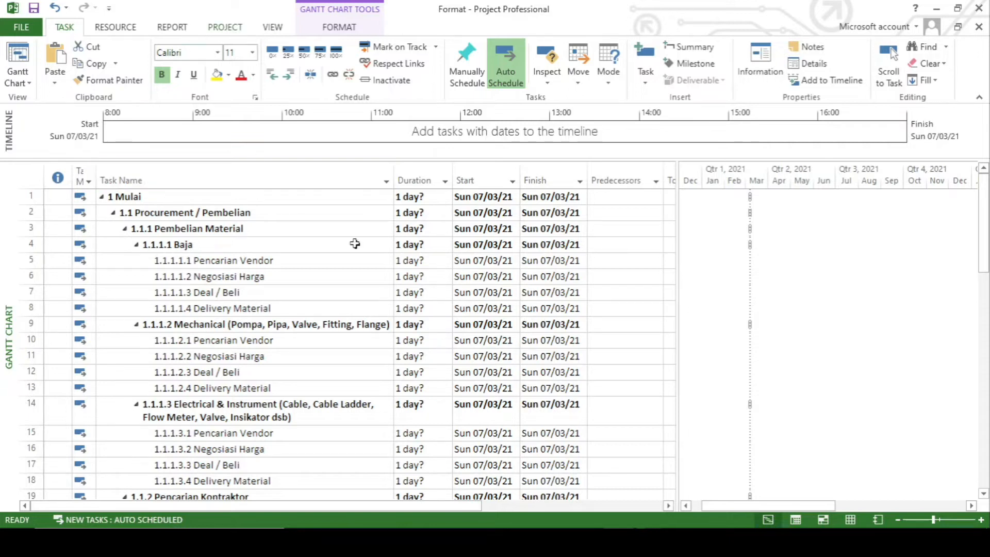
Step: Check the working times and holiday exceptions of the Standard project calendar
click(212, 31)
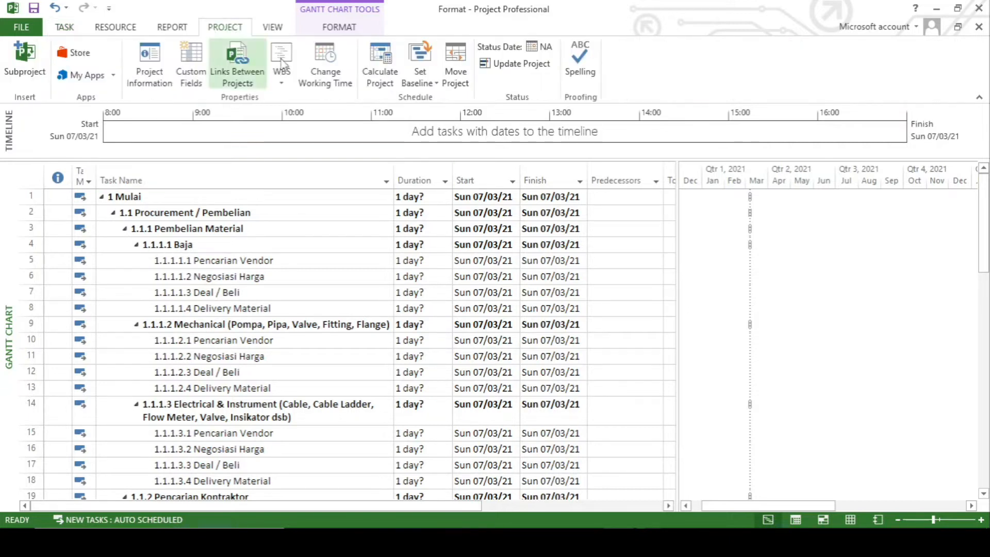
click(342, 87)
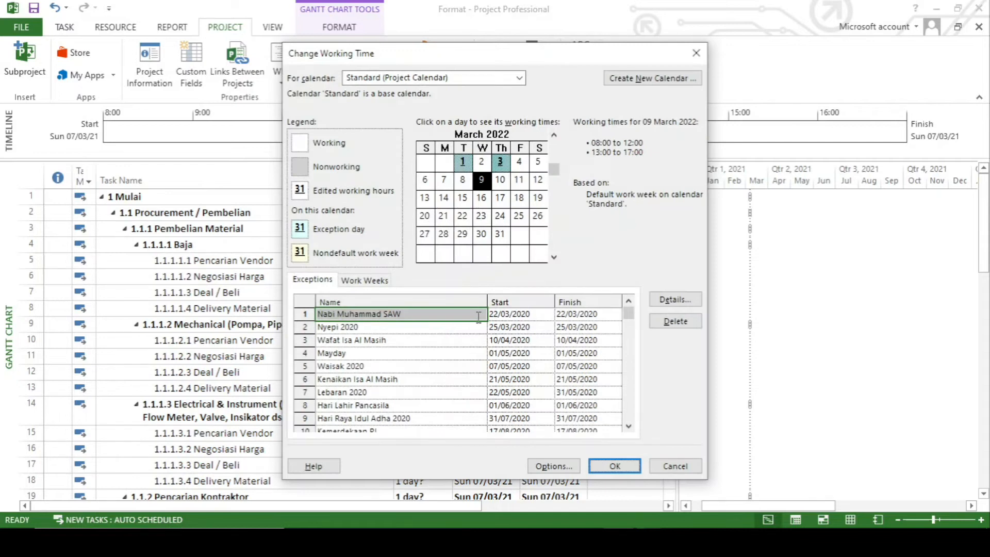
click(699, 54)
Step: Set the project start date to Monday 08/03/21
click(150, 65)
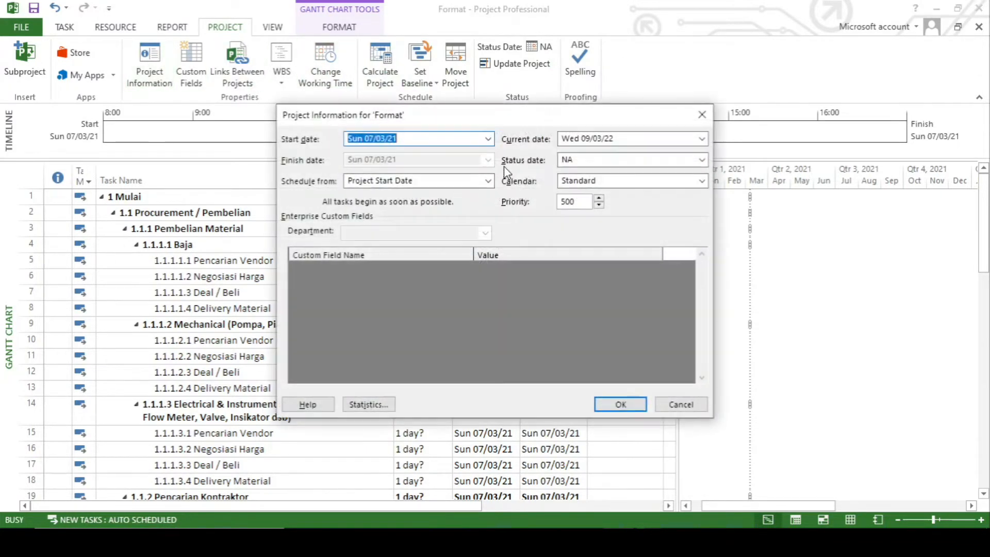
click(488, 139)
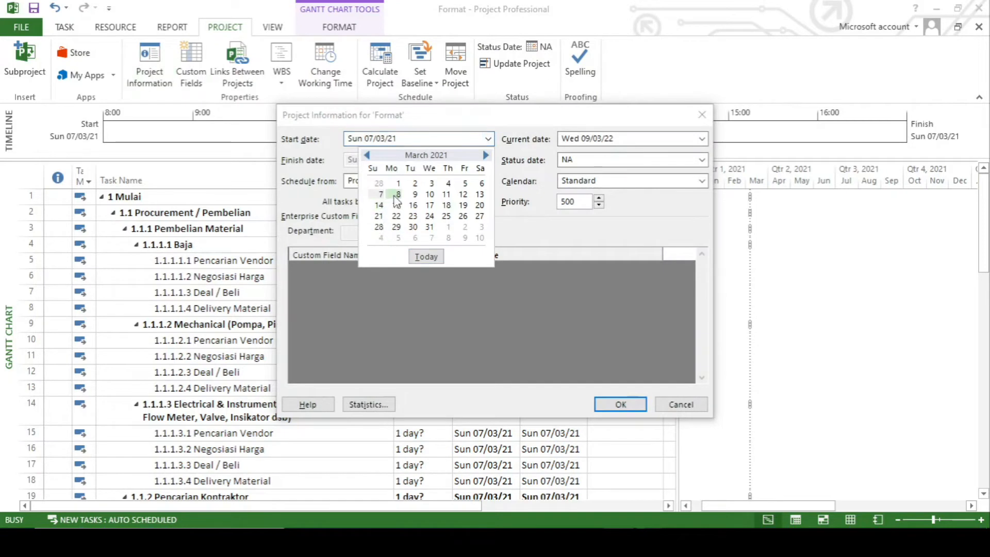
click(394, 202)
click(620, 404)
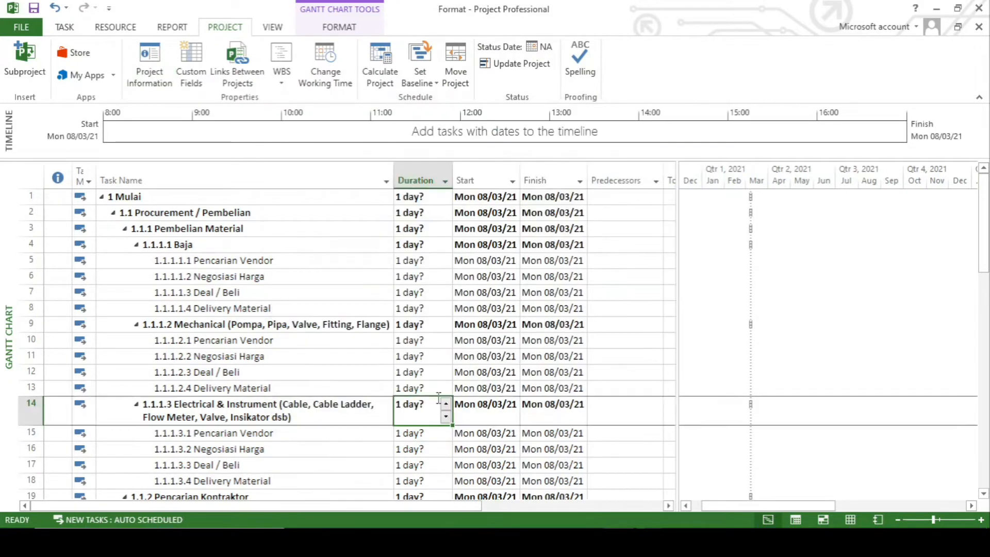
Step: Set the durations of Pencarian Vendor and Negosiasi Harga under Baja to 14 days each
click(611, 264)
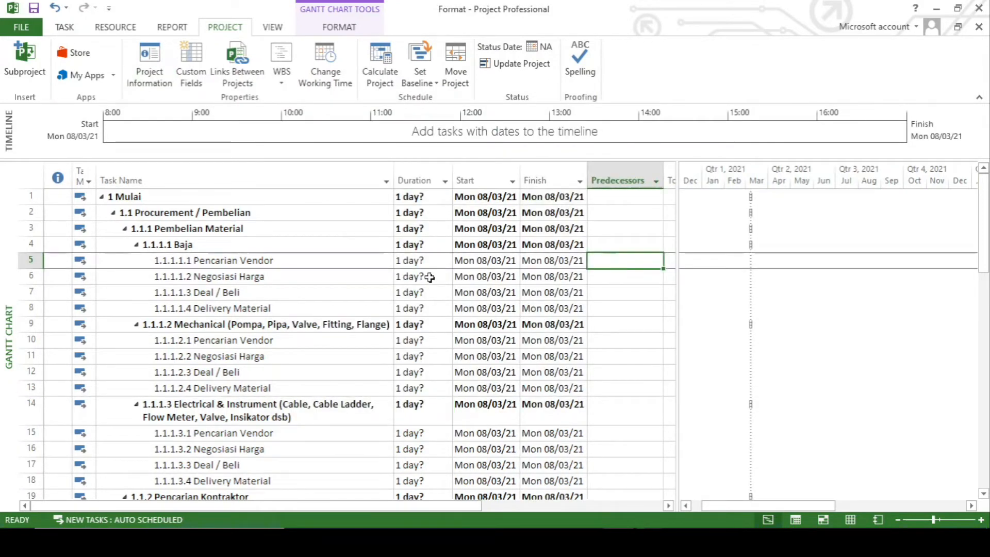
click(422, 264)
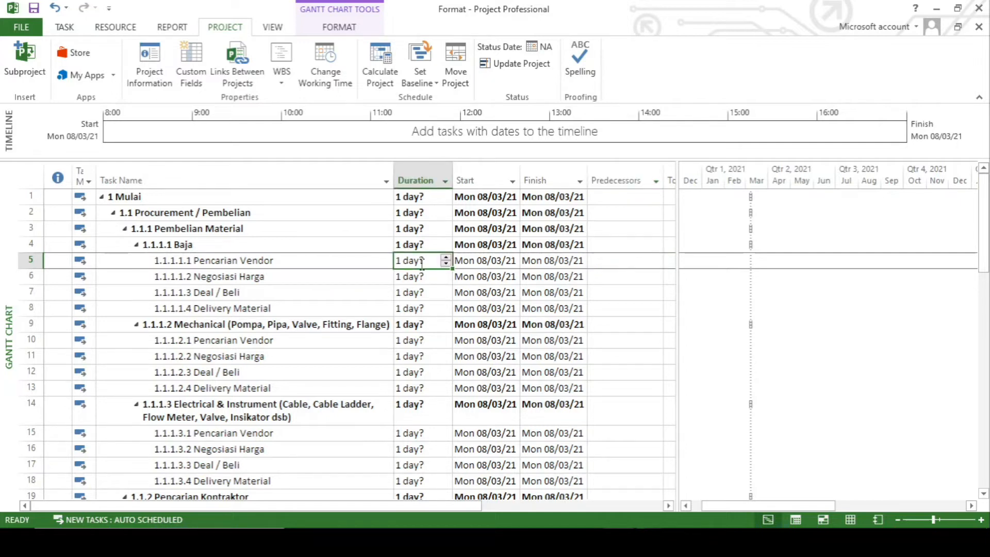
text(14)
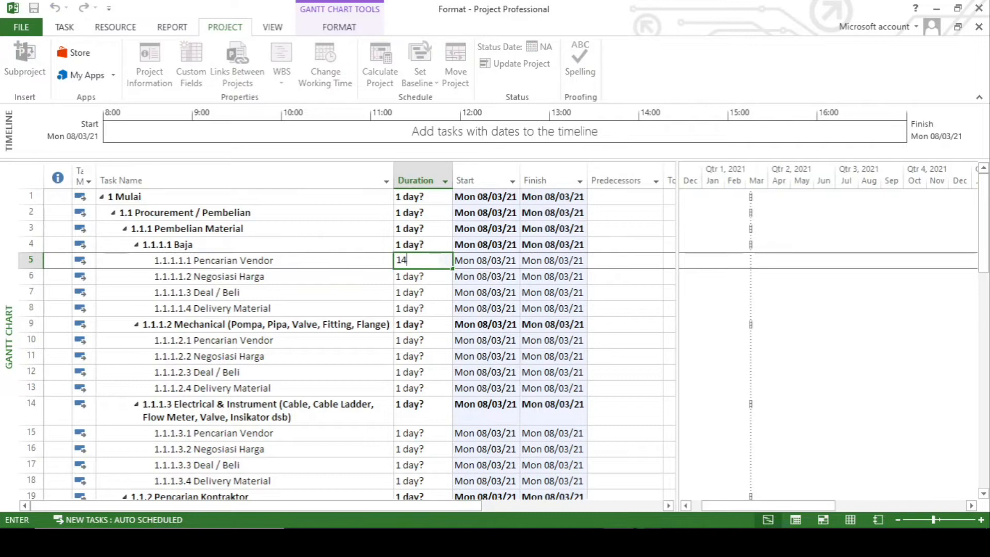
key(Return)
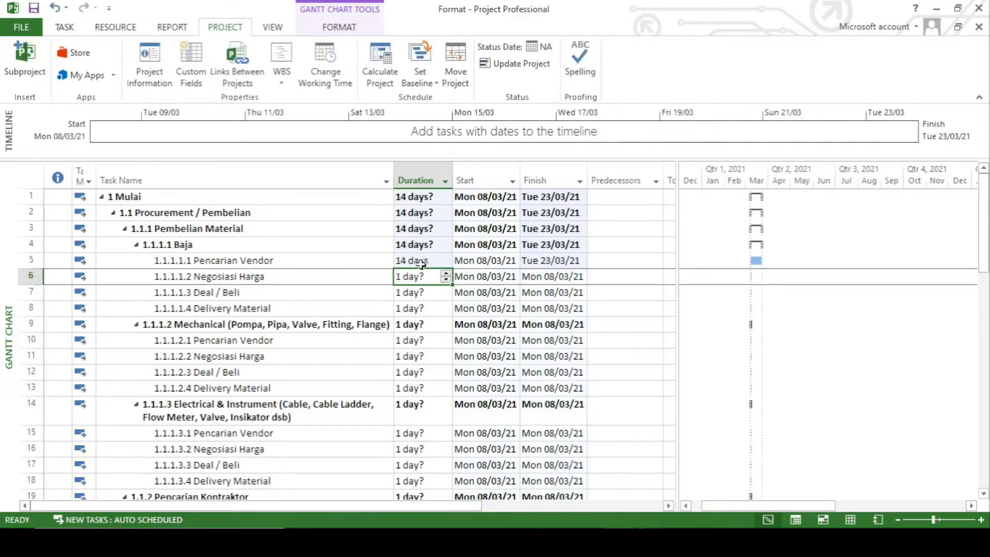
text(14)
key(Return)
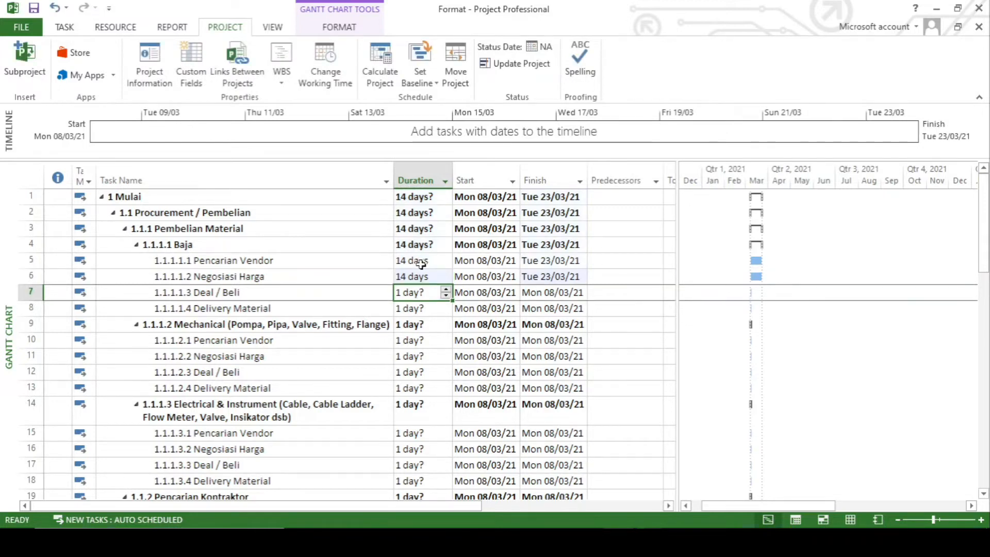
Step: Set the durations under Baja to 1 day for Deal / Beli and 60 days for Delivery Material
text(1)
key(Return)
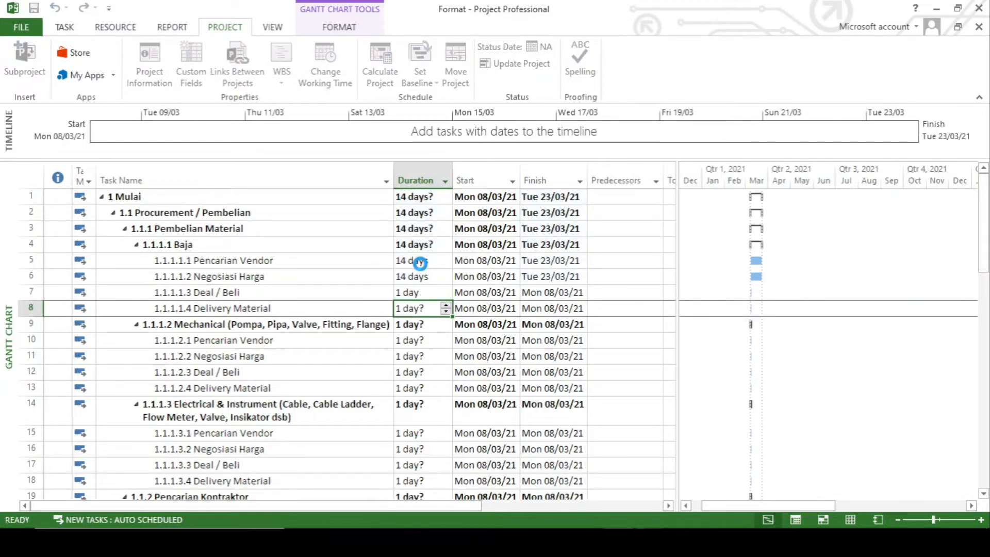
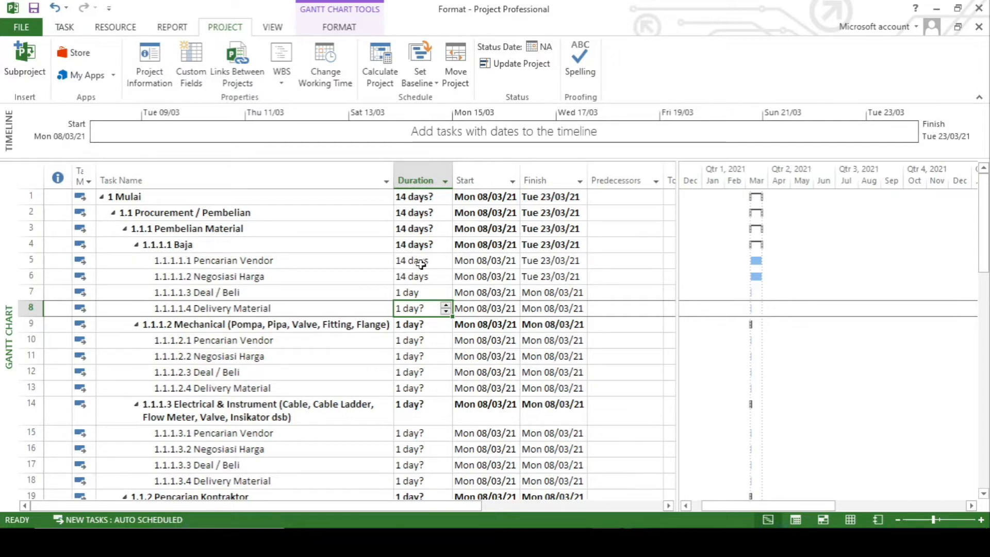
text(60)
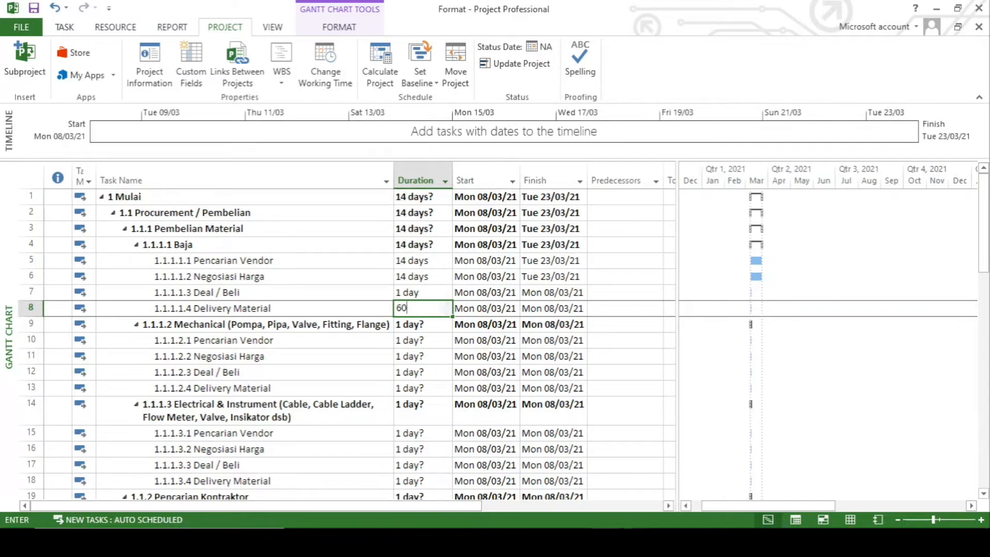
key(Return)
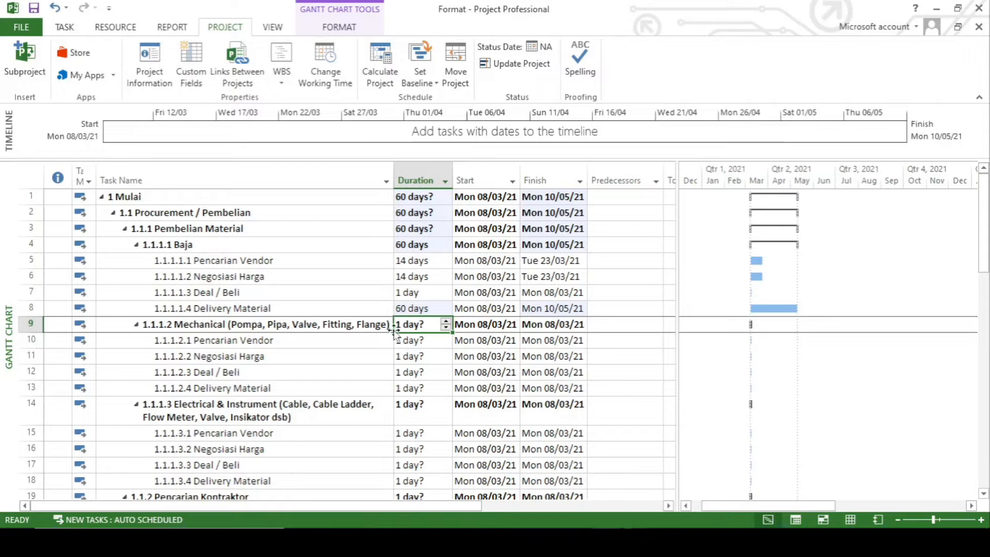
Step: Set the durations under Mechanical to 14 days for Pencarian Vendor, 14 days for Negosiasi Harga and 1 day for Deal / Beli
click(368, 338)
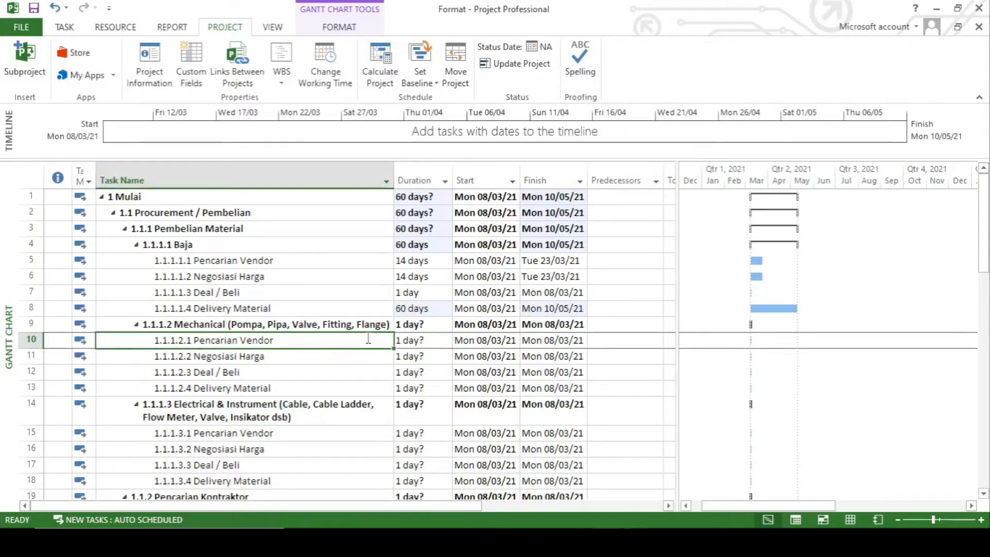
click(418, 343)
text(14)
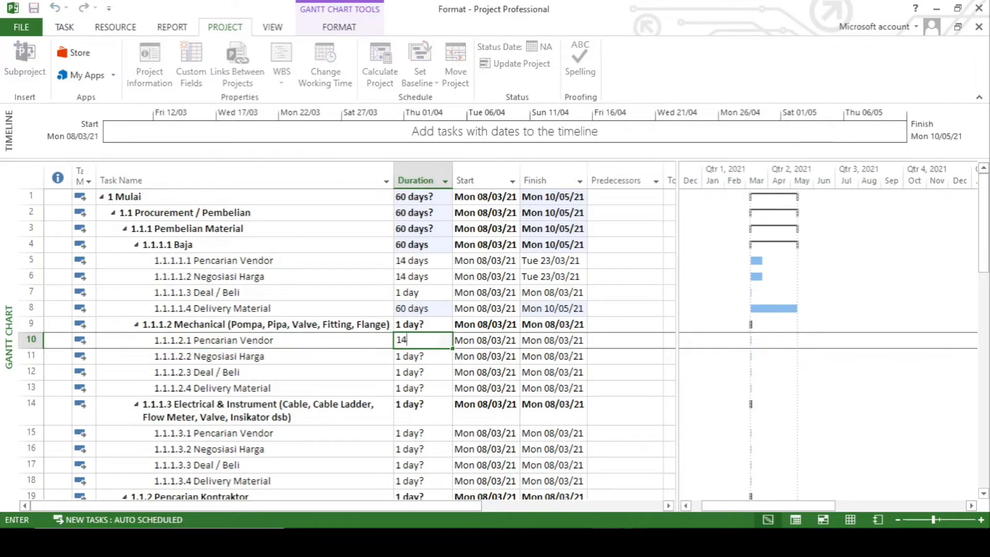
key(Return)
text(14)
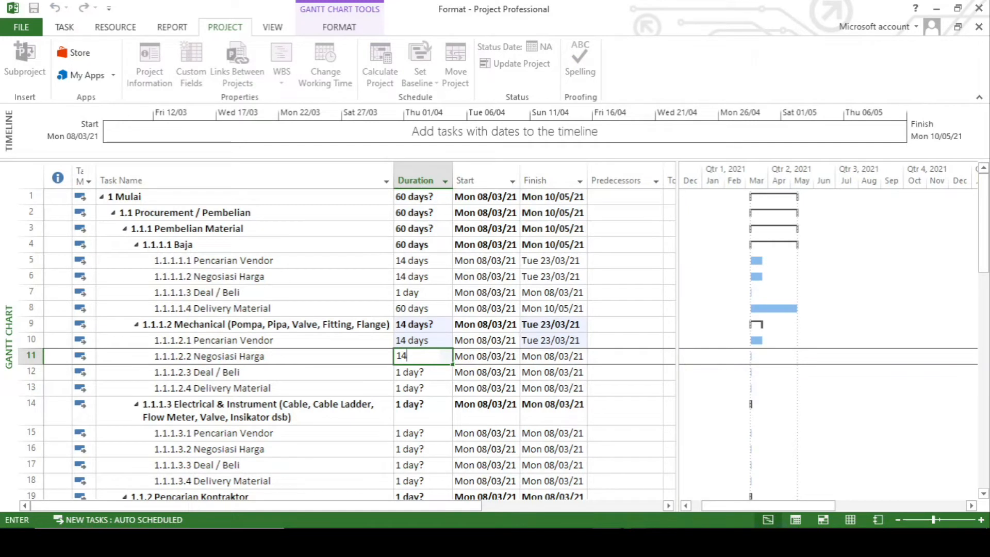
key(Return)
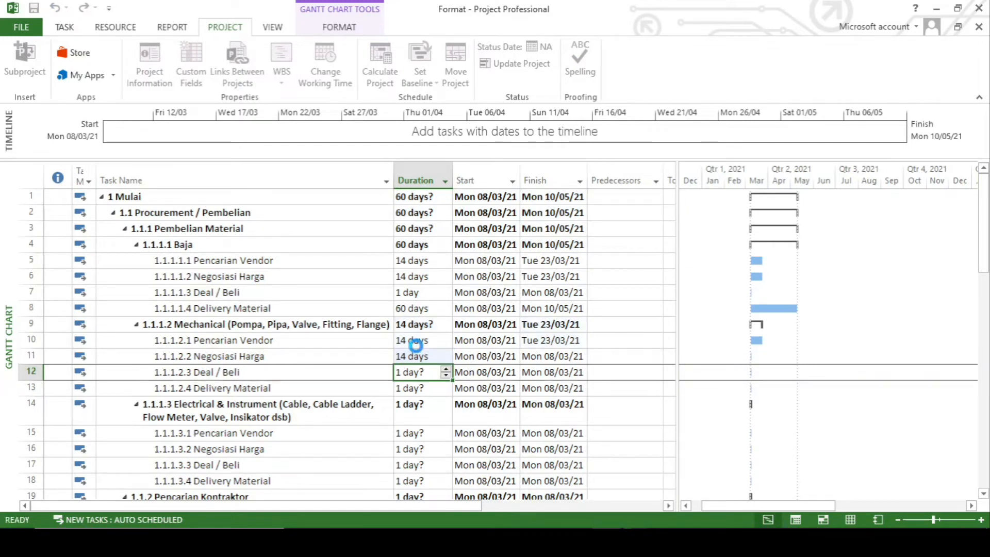
text(1)
key(Return)
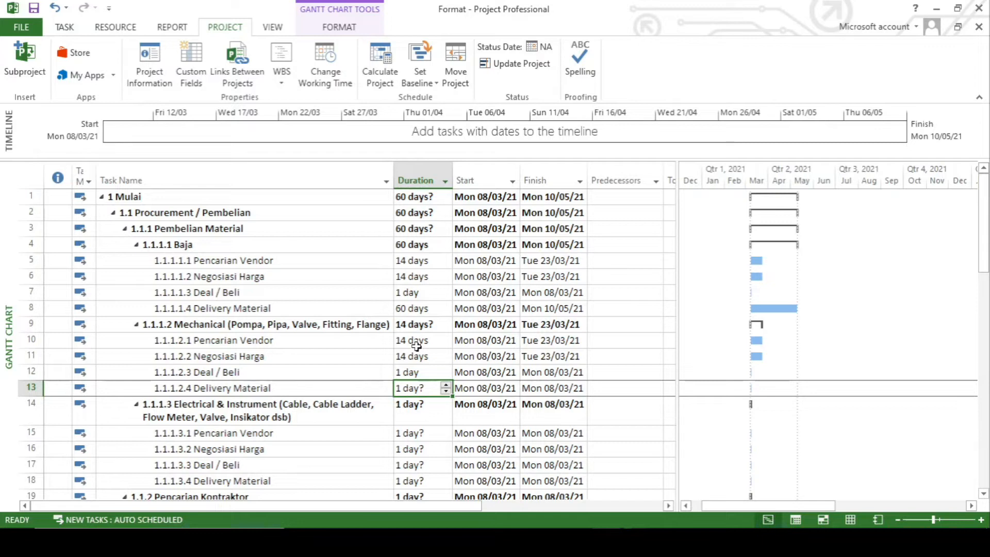
Step: Set the duration of Delivery Material under Mechanical to 90 days
text(60)
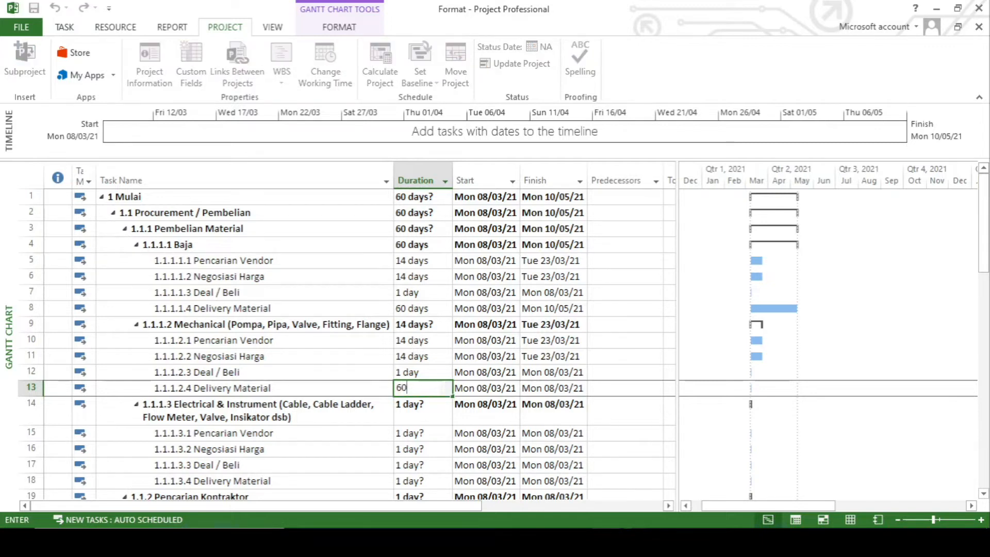
key(Return)
scroll(417, 388, down, 1)
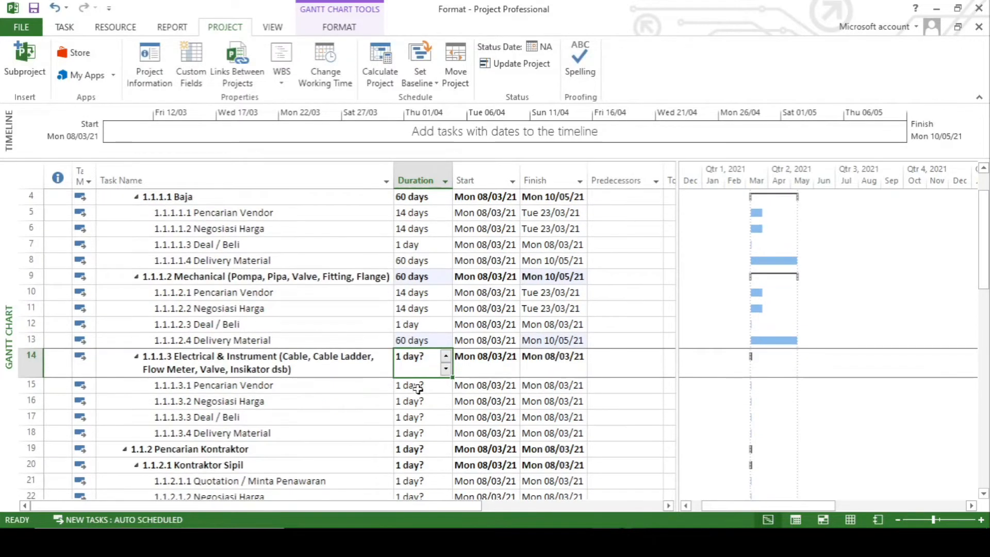
click(418, 387)
click(330, 271)
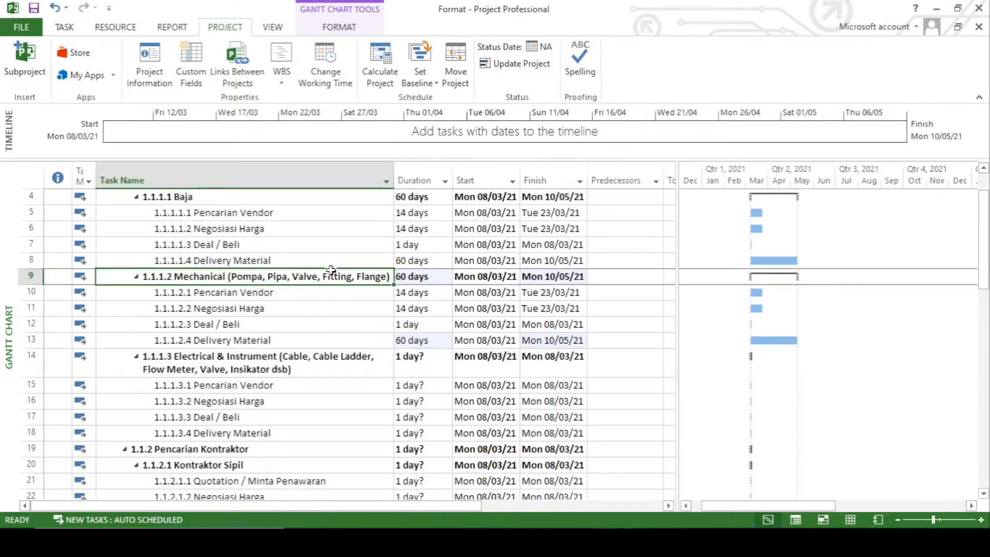
click(304, 338)
click(411, 338)
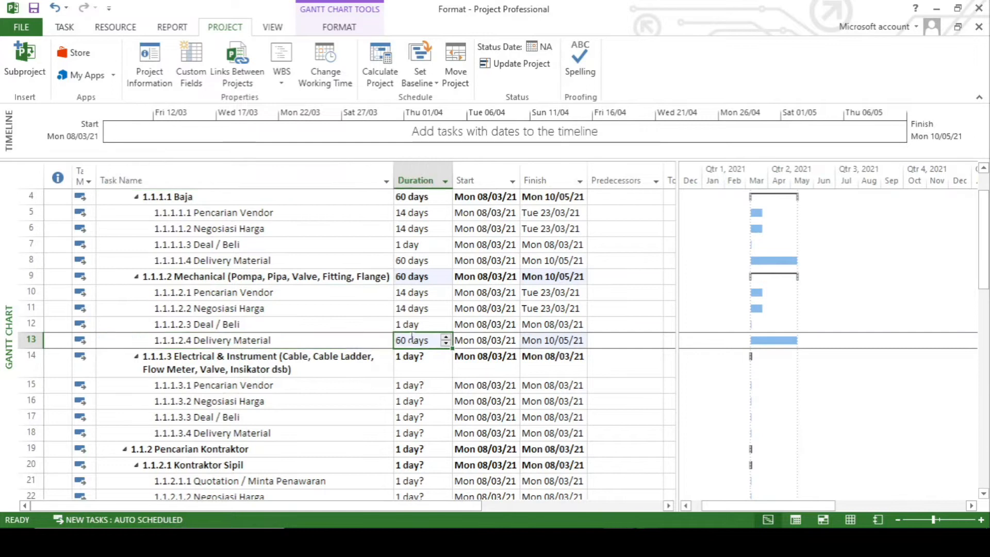
text(90)
key(Return)
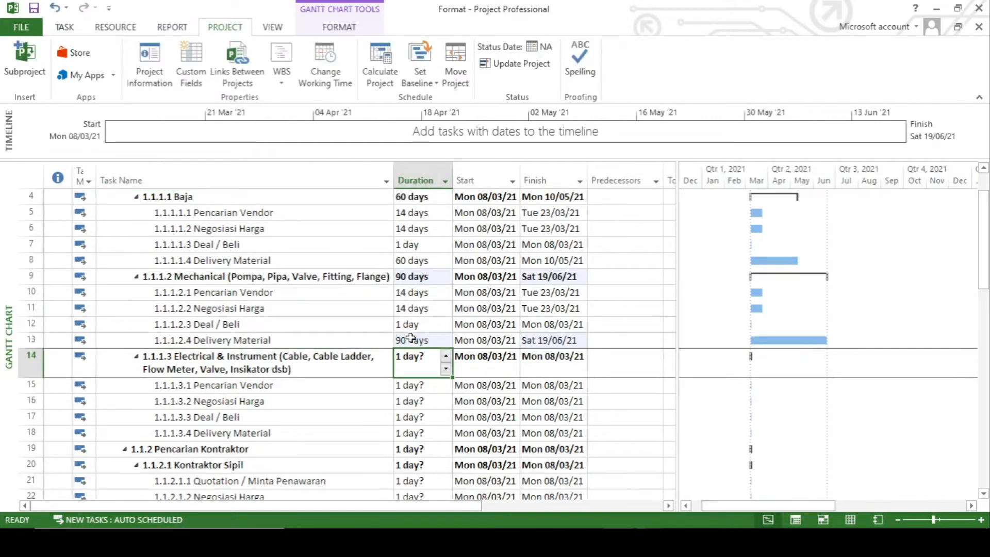
click(232, 339)
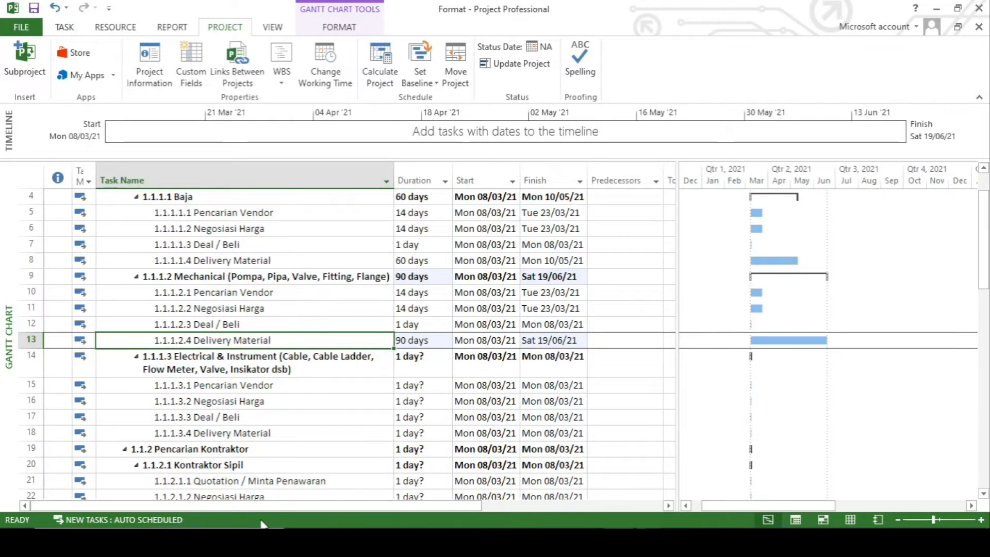
Step: Set the Electrical & Instrument material durations: Pencarian Vendor 14 days, Negosiasi Harga 14 days, Deal / Beli 1 day and Delivery Material 60 days
scroll(289, 465, down, 1)
click(273, 366)
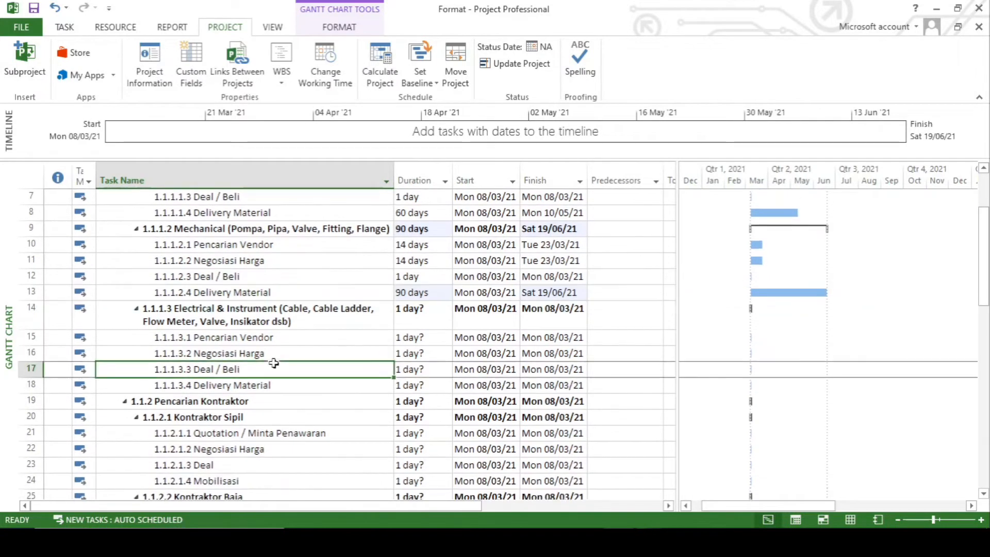
click(424, 337)
text(14)
key(Return)
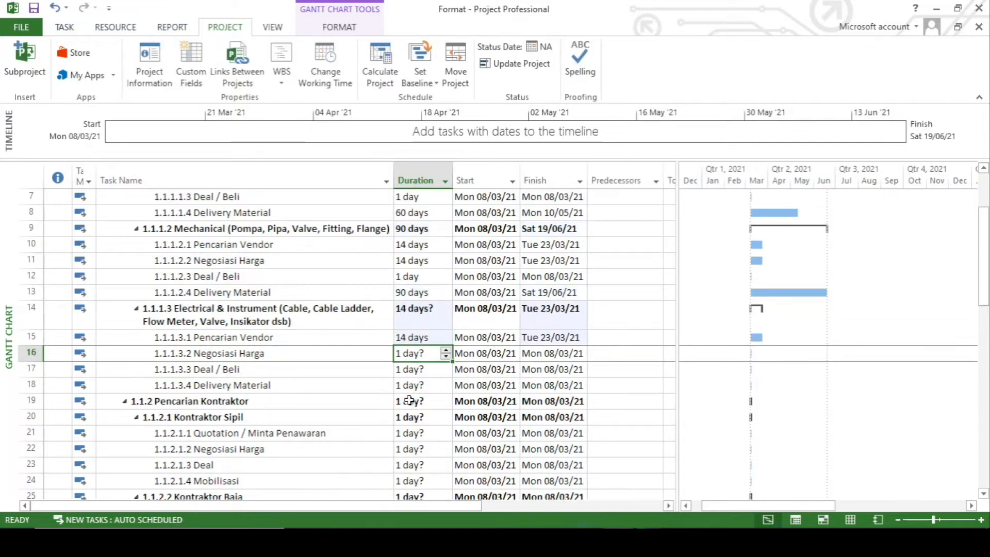
text(14)
key(Return)
text(1)
key(Return)
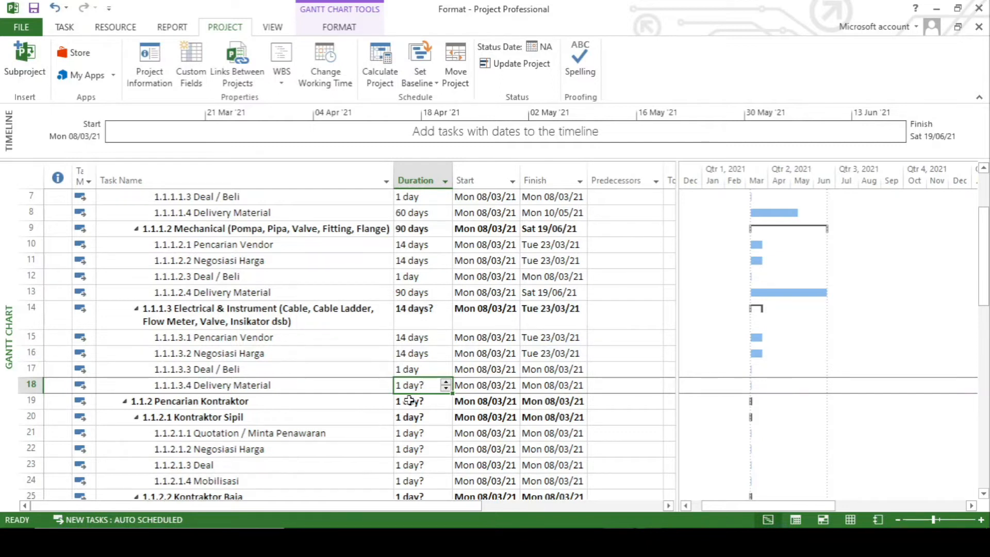
text(60)
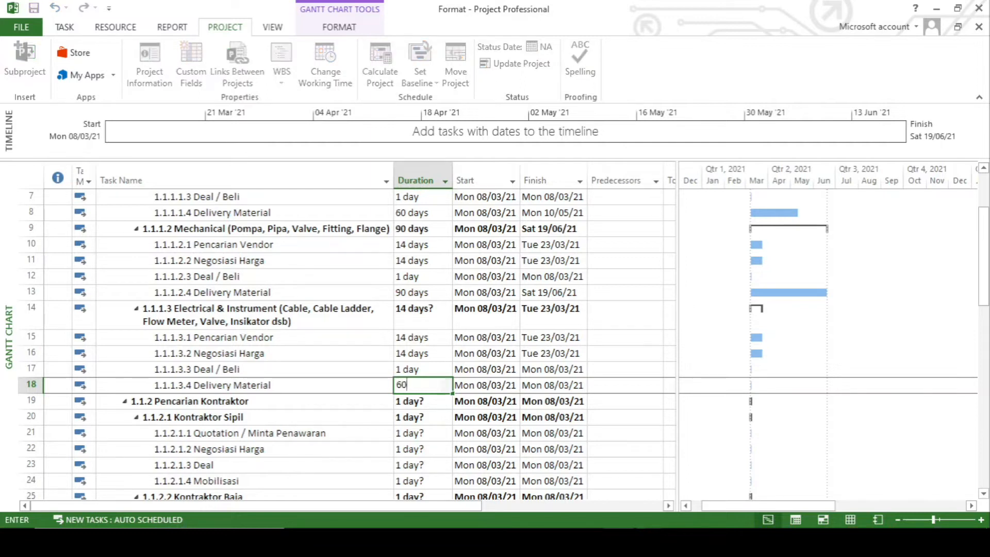
key(Return)
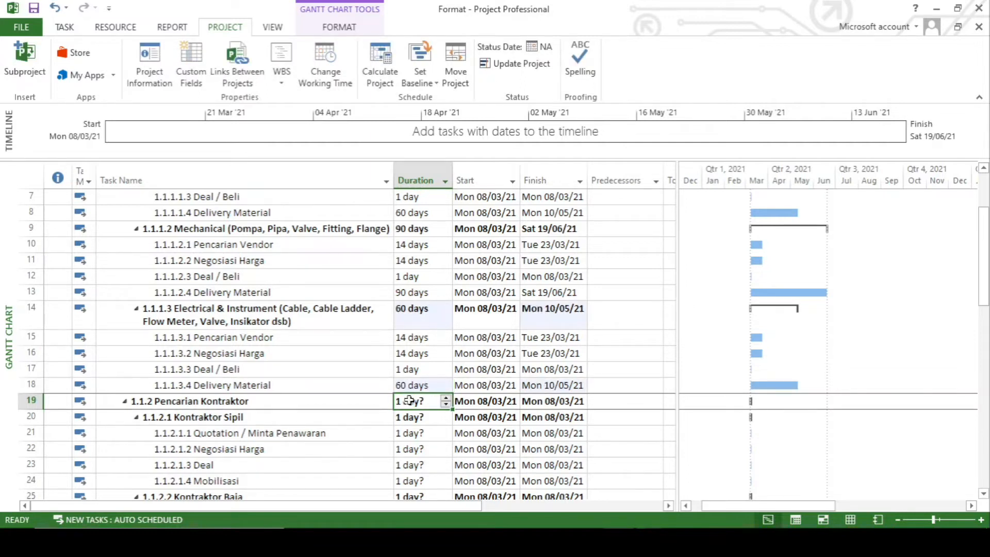
Step: Review the Pencarian Kontraktor tasks and compare them with the material purchase tasks and their durations
scroll(330, 427, down, 1)
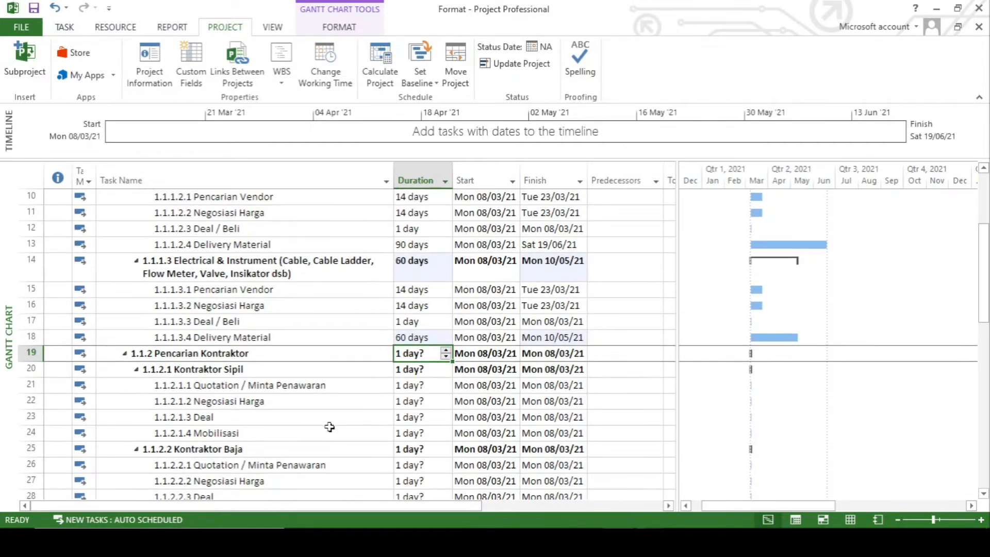
scroll(272, 401, down, 1)
scroll(272, 401, up, 1)
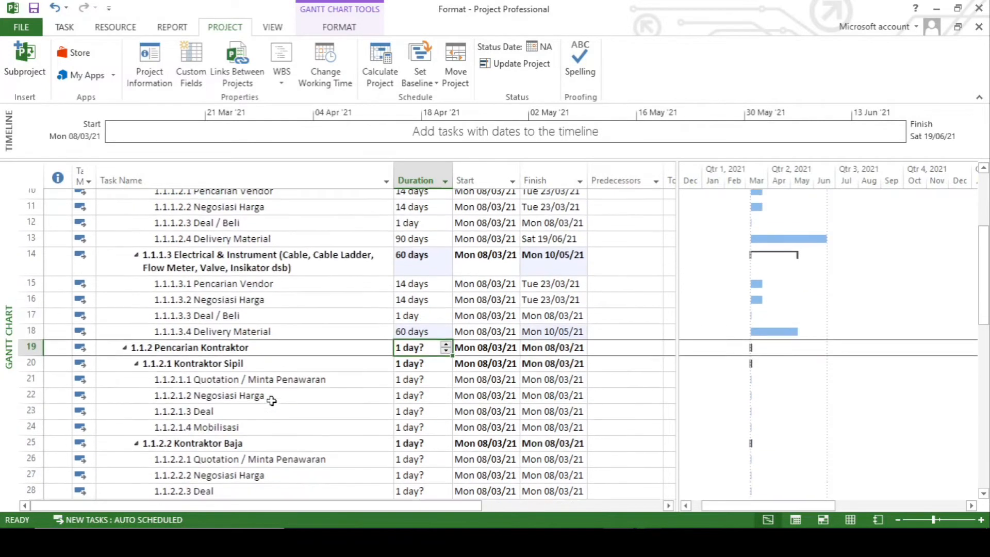
scroll(272, 401, down, 1)
click(220, 337)
scroll(239, 362, down, 1)
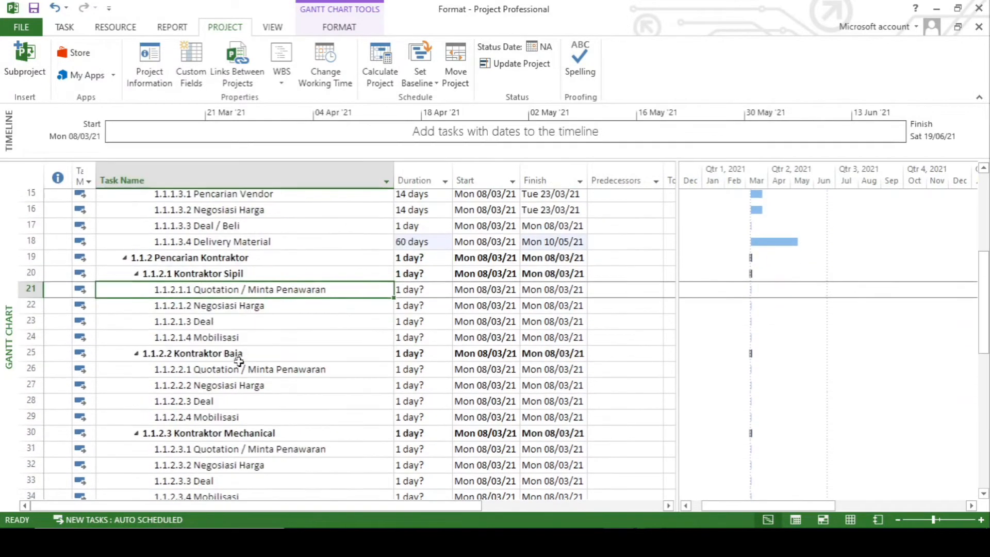
click(245, 308)
scroll(283, 308, up, 2)
scroll(287, 310, down, 1)
scroll(288, 310, down, 1)
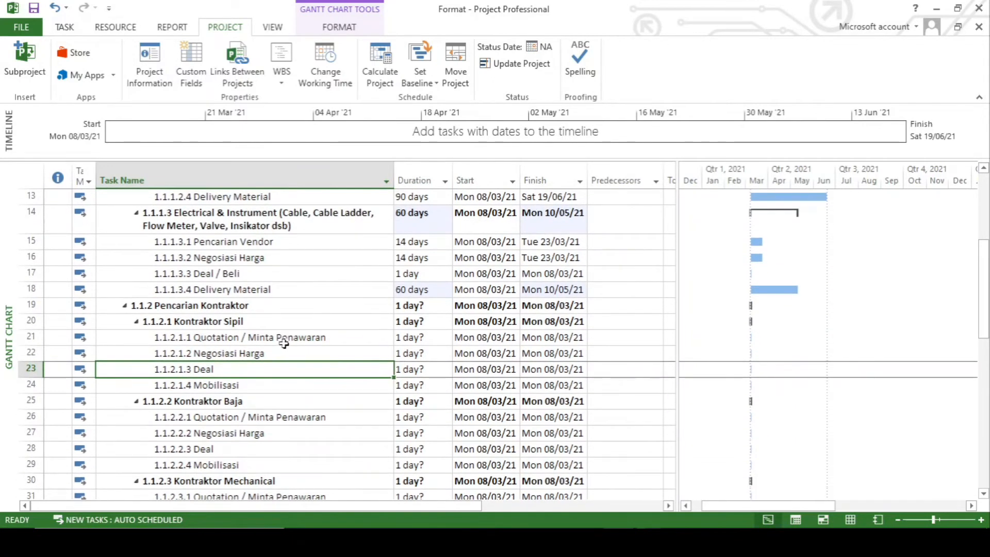
scroll(285, 343, up, 3)
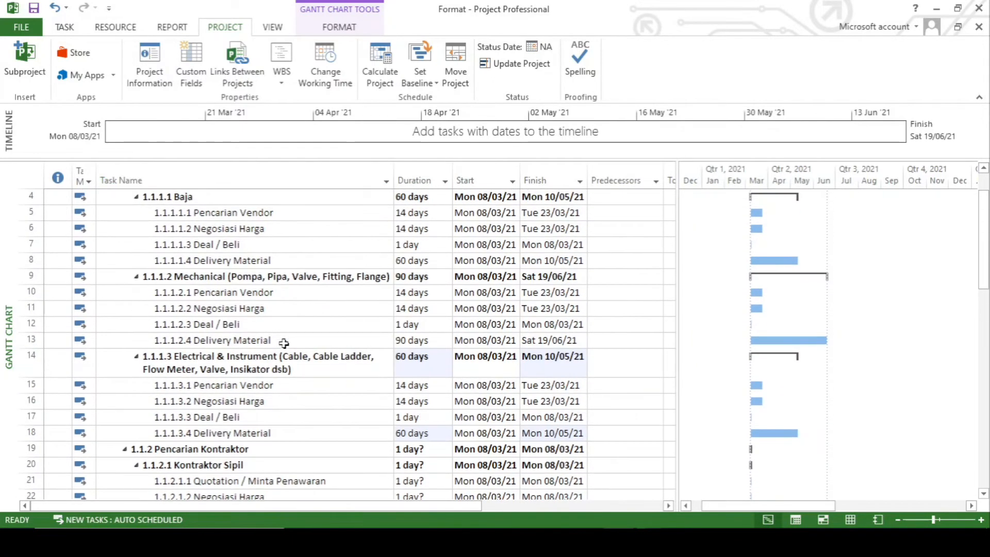
scroll(284, 343, down, 1)
scroll(284, 344, up, 1)
scroll(284, 344, up, 2)
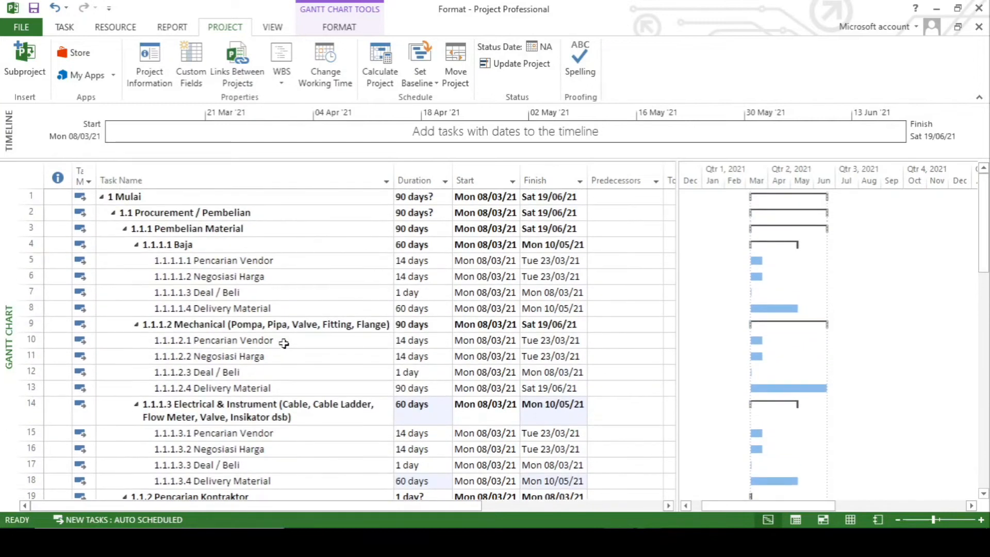
scroll(284, 343, down, 3)
scroll(284, 343, down, 1)
Step: Set the Kontraktor Sipil durations: Quotation / Minta Penawaran 14 days, Negosiasi Harga 14 days, Deal 1 day and Mobilisasi 7 days
click(284, 343)
click(416, 339)
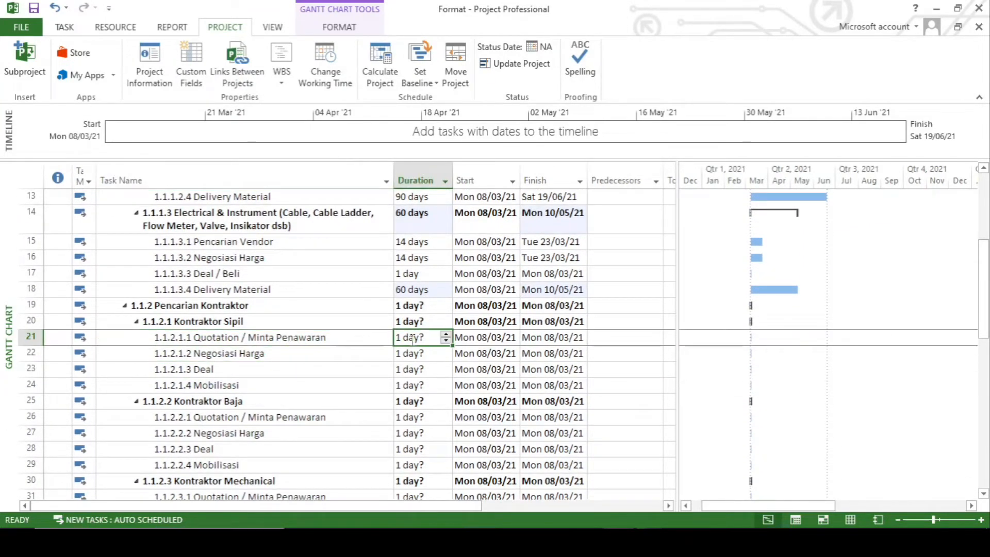
text(14)
key(Return)
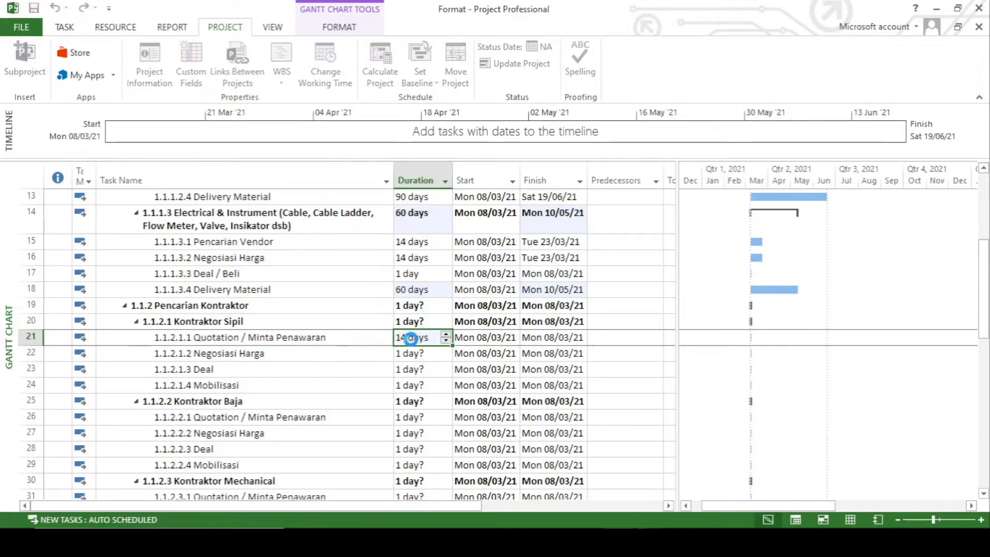
text(14)
key(Return)
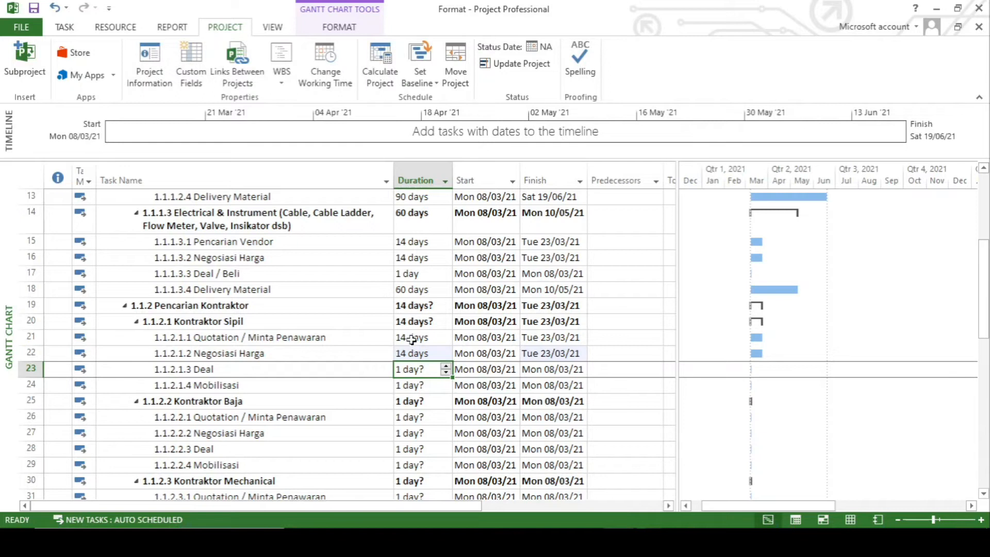
text(1)
key(Return)
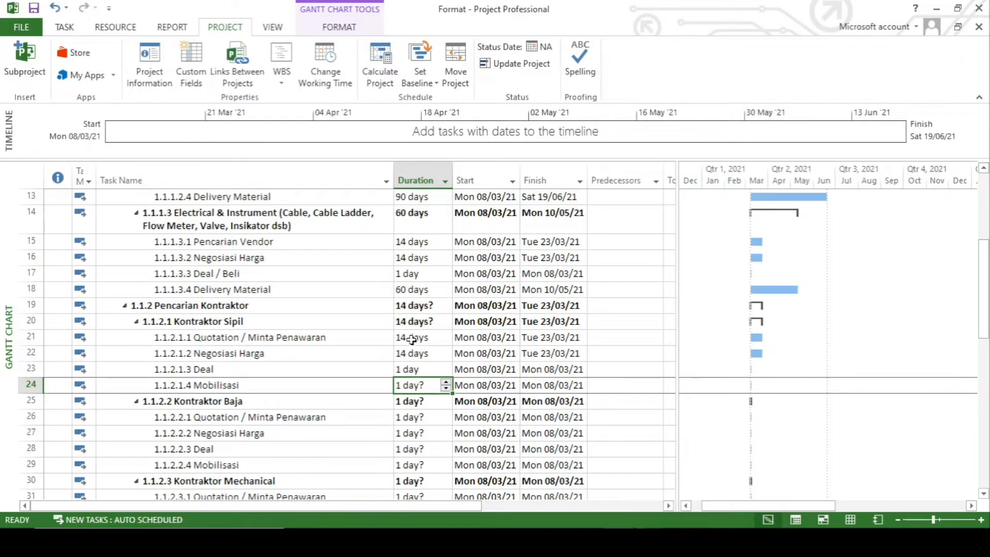
text(7)
key(Return)
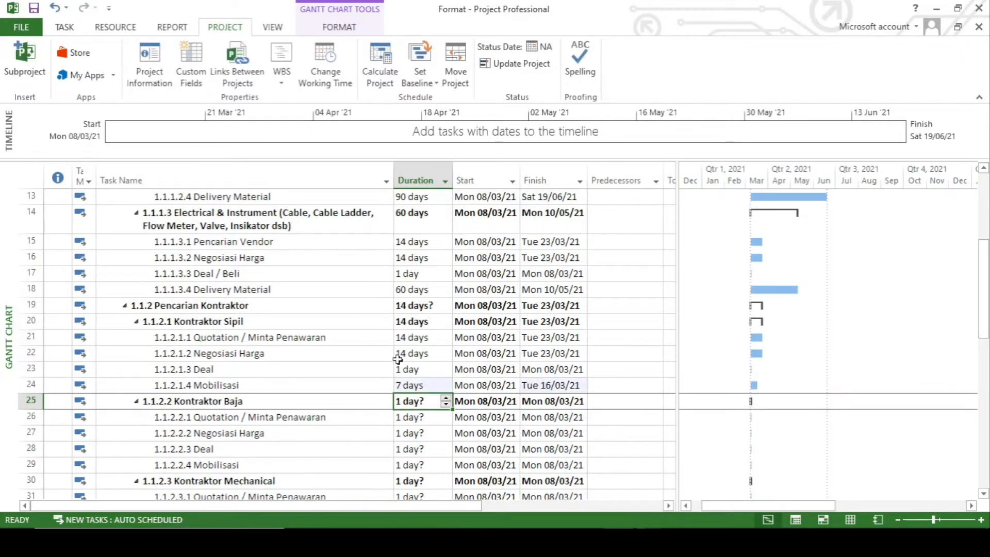
Step: Set the Kontraktor Baja durations: Quotation / Minta Penawaran 14 days, Negosiasi Harga 14 days, Deal 1 day and Mobilisasi 7 days
scroll(398, 360, down, 1)
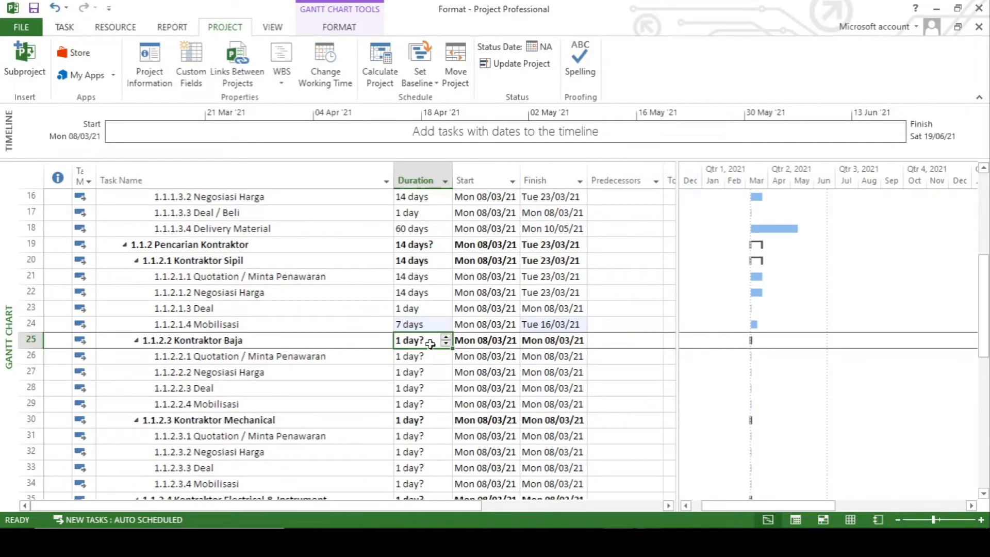
click(419, 357)
text(14)
key(Return)
text(14)
key(Return)
text(1)
key(Return)
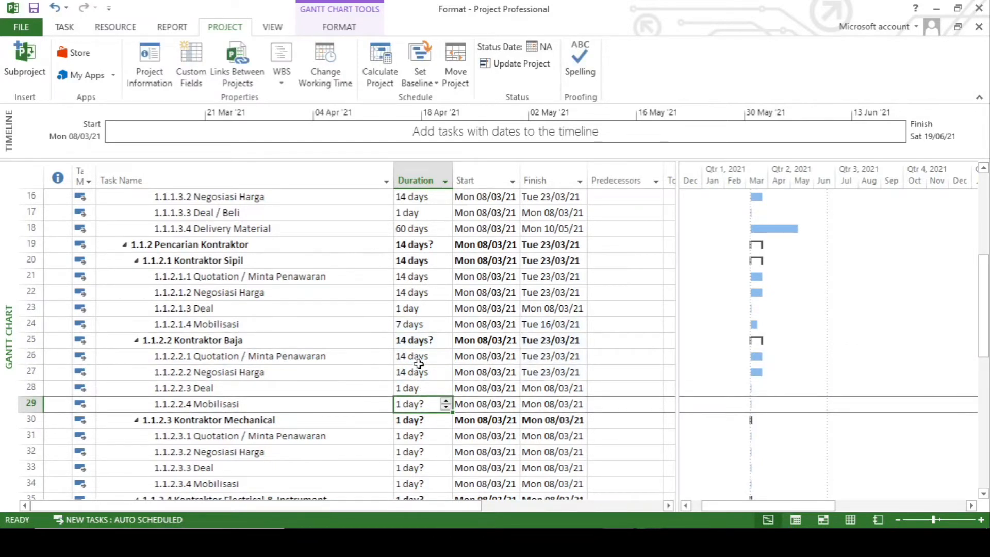
text(7)
key(Return)
Step: Set the Kontraktor Mechanical durations: Quotation / Minta Penawaran 14 days, Negosiasi Harga 14 days, Deal 1 day and Mobilisasi 7 days
key(Return)
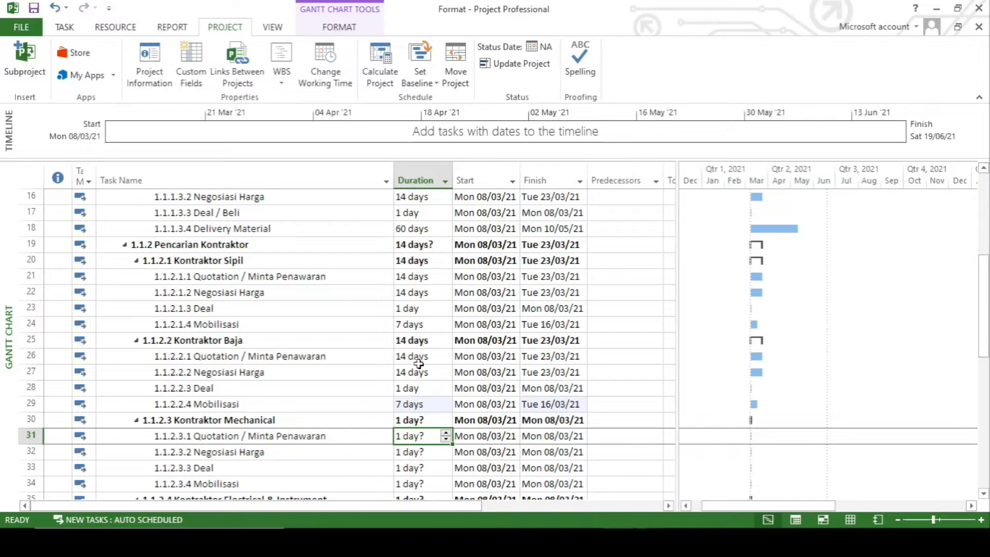
text(14)
key(Return)
text(14)
key(Return)
text(1)
key(Return)
text(7)
key(Return)
key(Return)
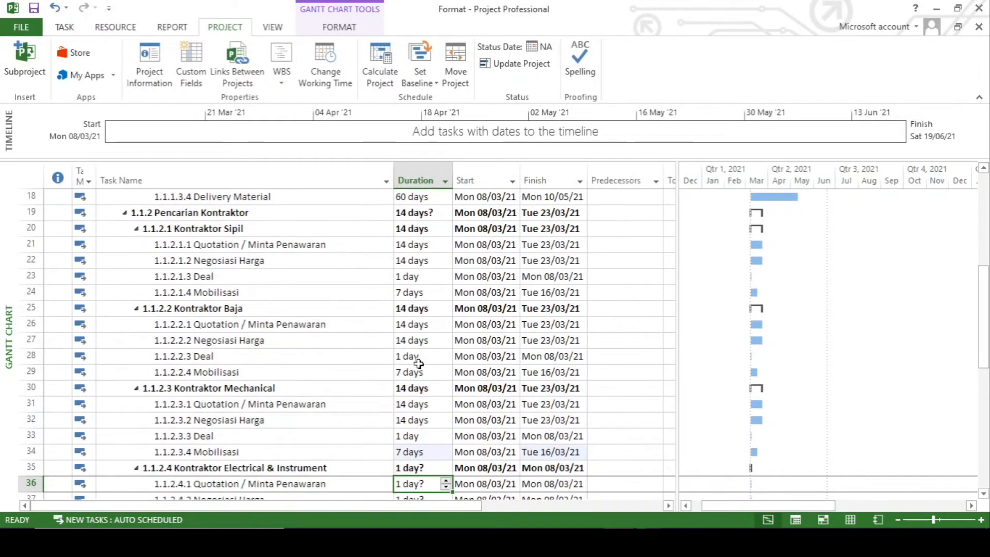
Step: Set the Kontraktor Electrical & Instrument durations: Quotation / Minta Penawaran 14 days, Negosiasi Harga 14 days, Deal 1 day and Mobilisasi 7 days
text(14)
key(Return)
text(14)
key(Return)
text(1)
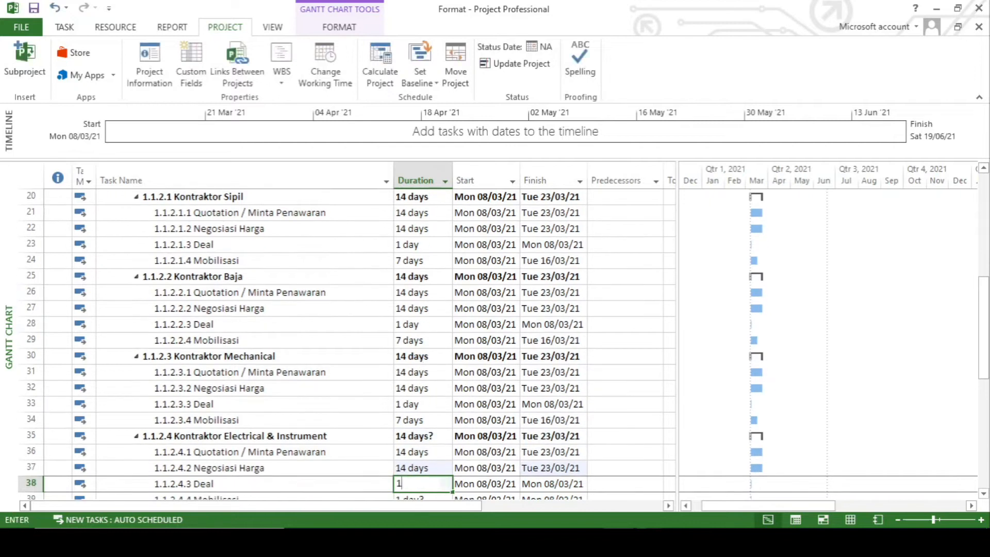
key(Return)
text(7)
key(Return)
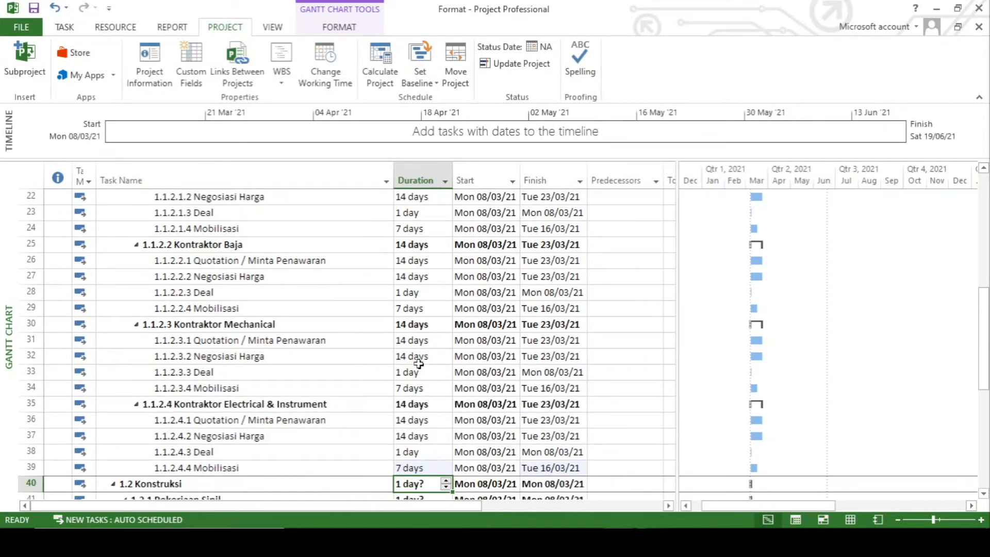
Step: Set the duration of the Pancang (70 Titik) task under Pekerjaan Sipil to 7 days
scroll(419, 364, down, 5)
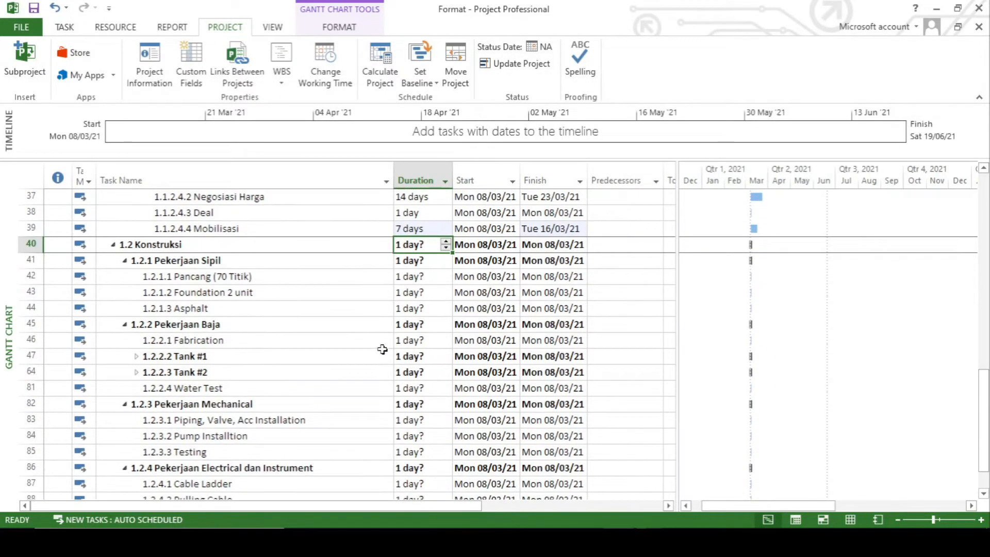
click(251, 276)
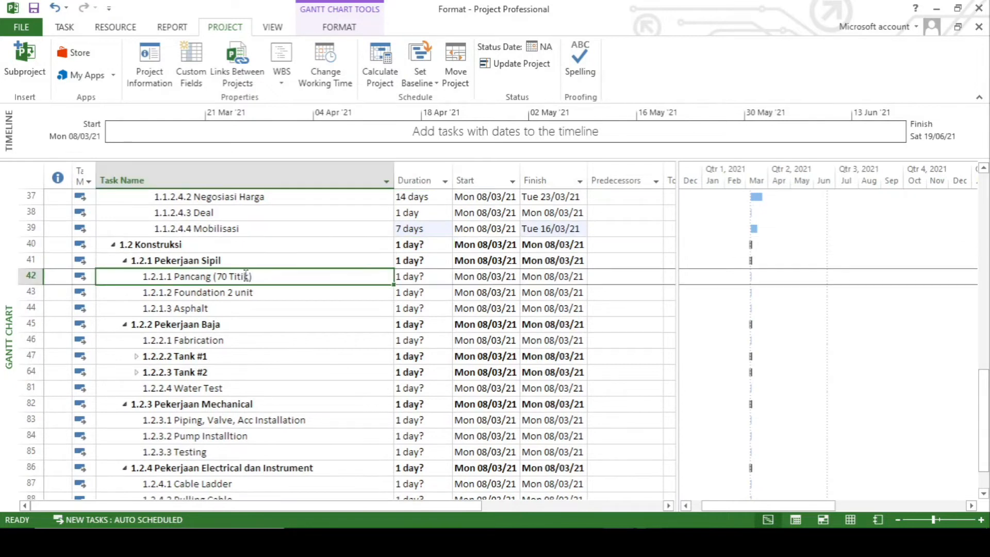
click(421, 277)
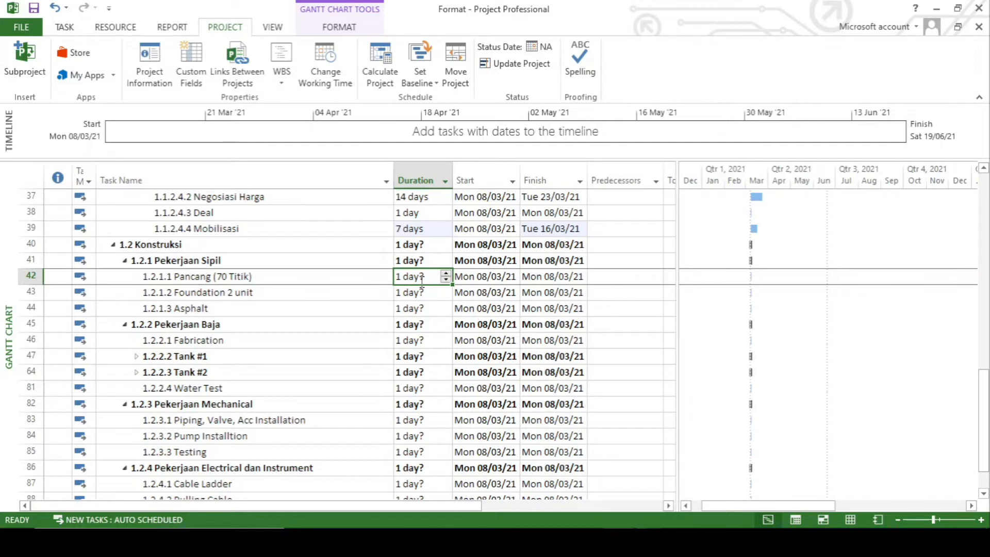
text(7)
key(Return)
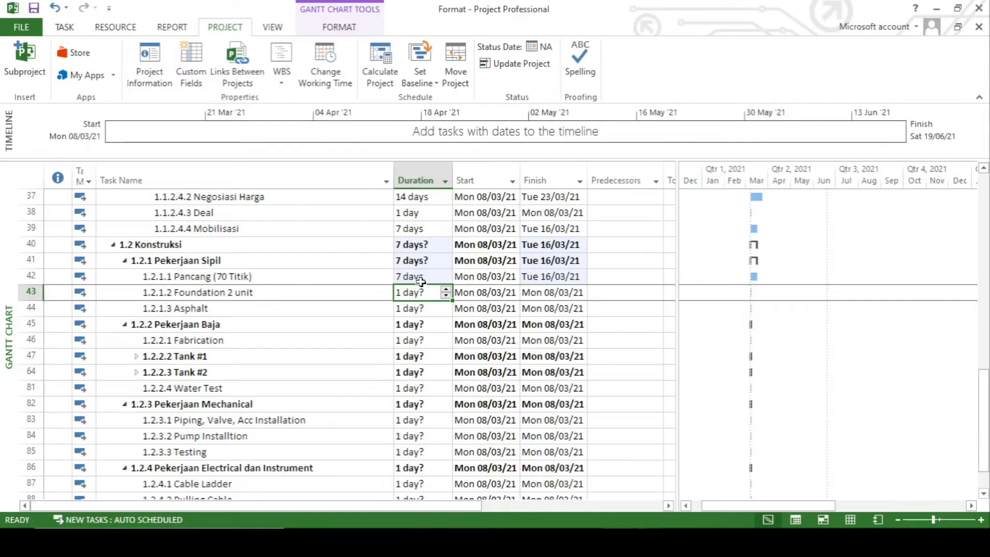
Step: Consult the Tangki 1700 drawings in Photos, and set the Foundation 2 unit duration to 14 days and Asphalt to 2 days
click(706, 542)
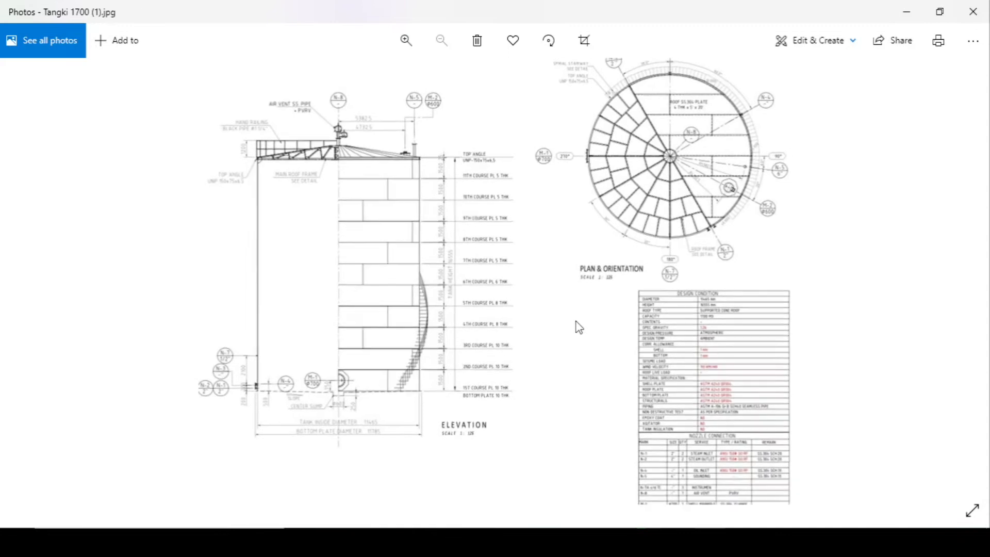
key(Right)
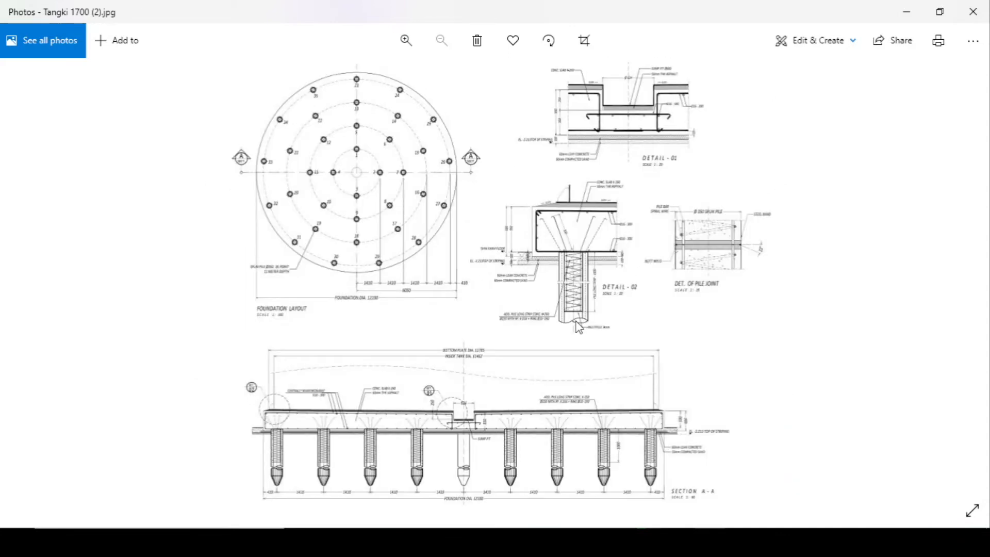
key(Left)
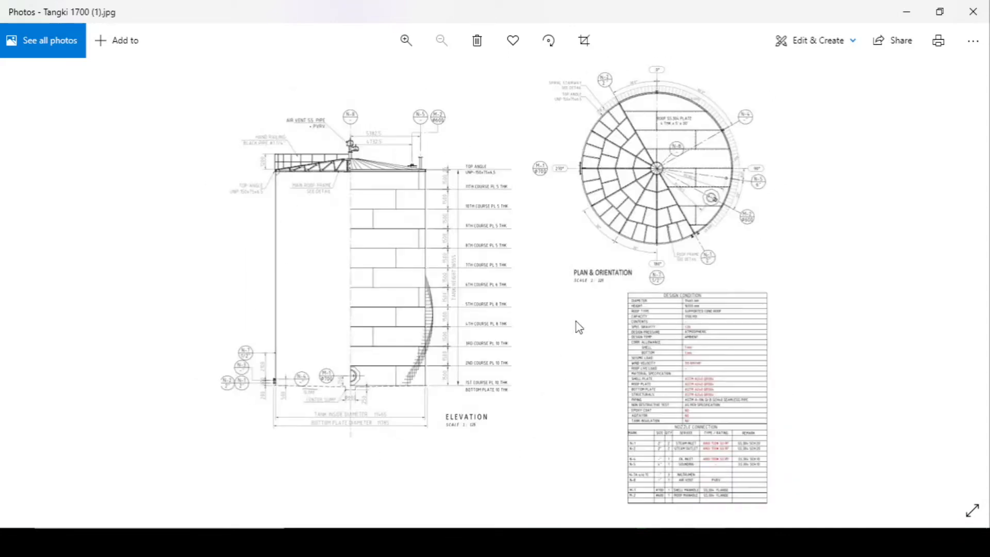
click(903, 10)
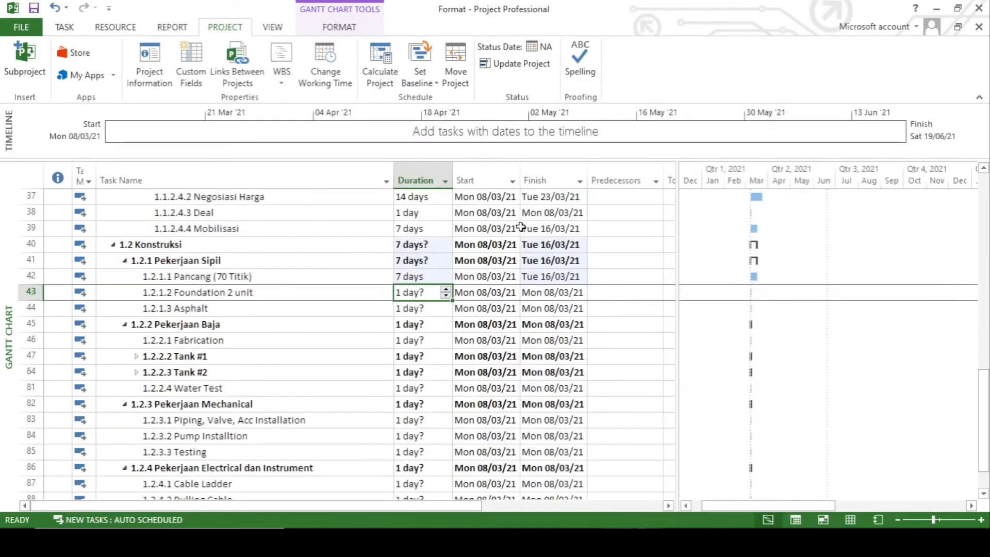
text(14)
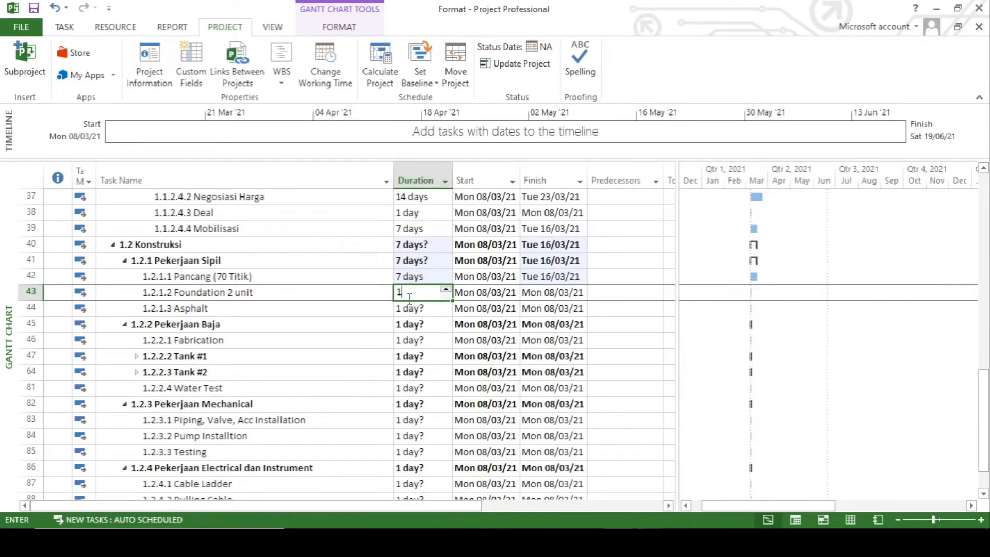
key(Return)
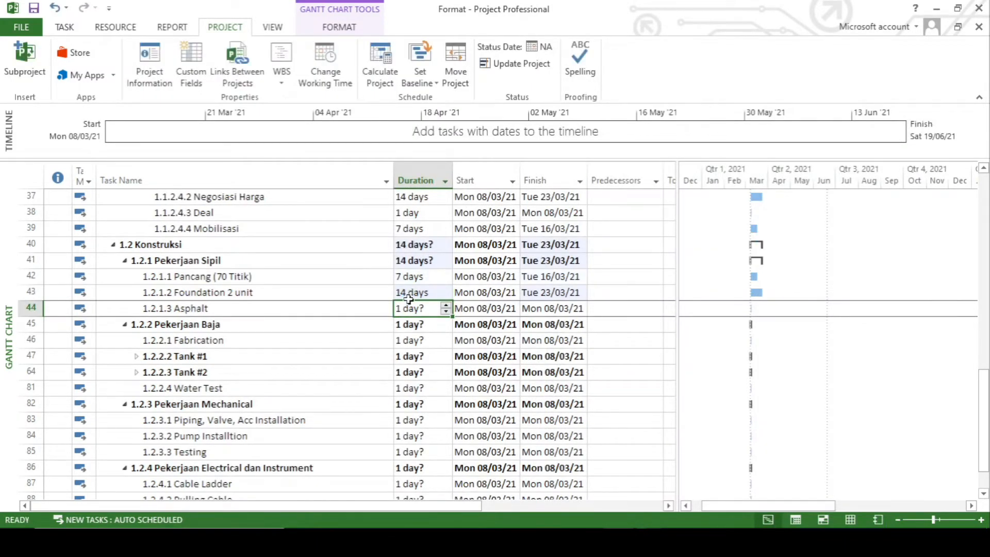
text(2)
key(Return)
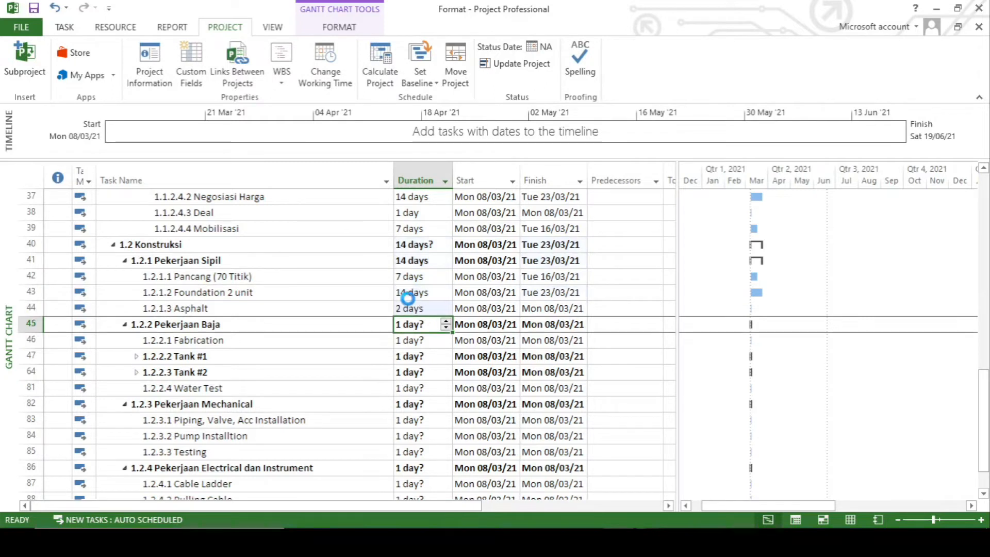
Step: Expand Tank #1 under Pekerjaan Baja and set its Shell 1 to Shell 11 durations to 7 days each
scroll(404, 329, down, 1)
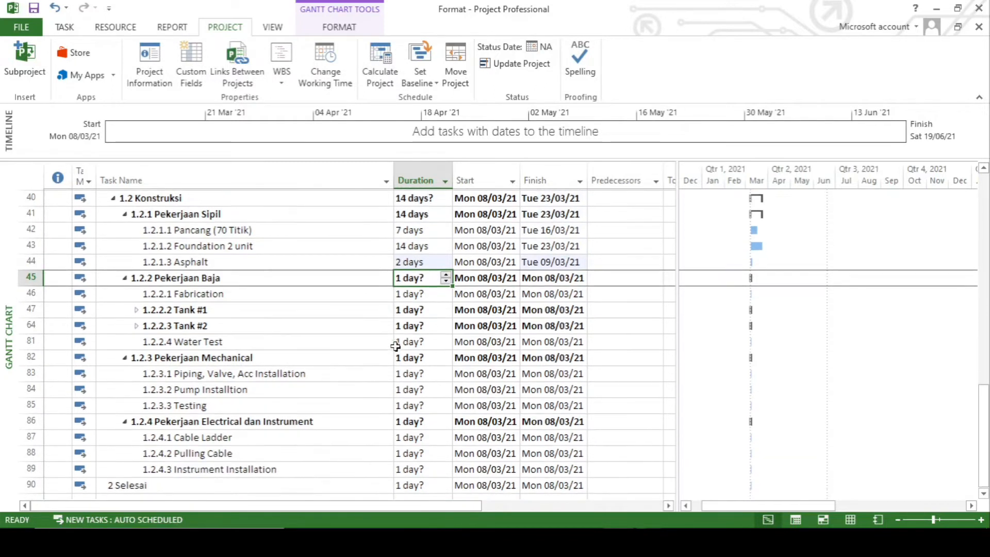
click(414, 292)
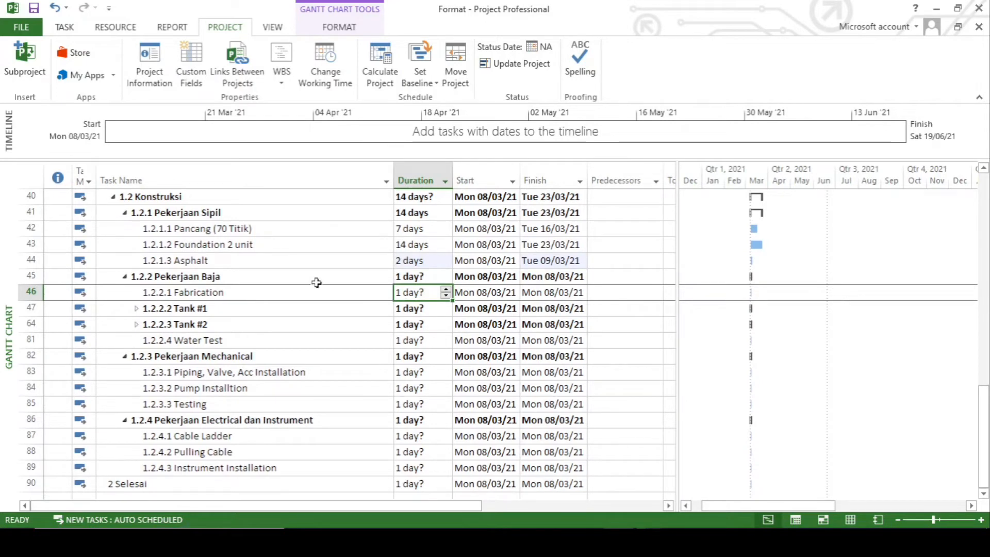
click(136, 309)
scroll(237, 355, down, 2)
scroll(238, 354, up, 2)
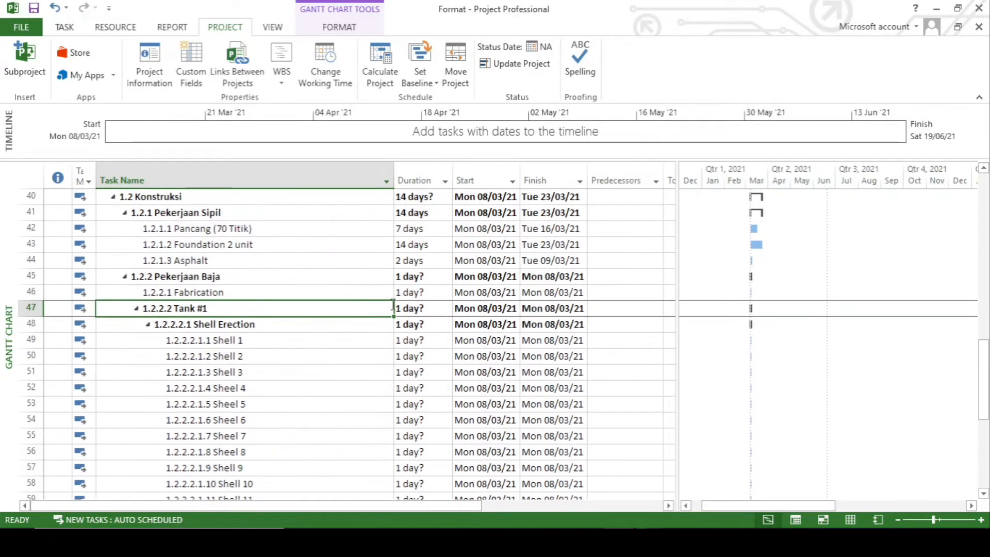
click(409, 340)
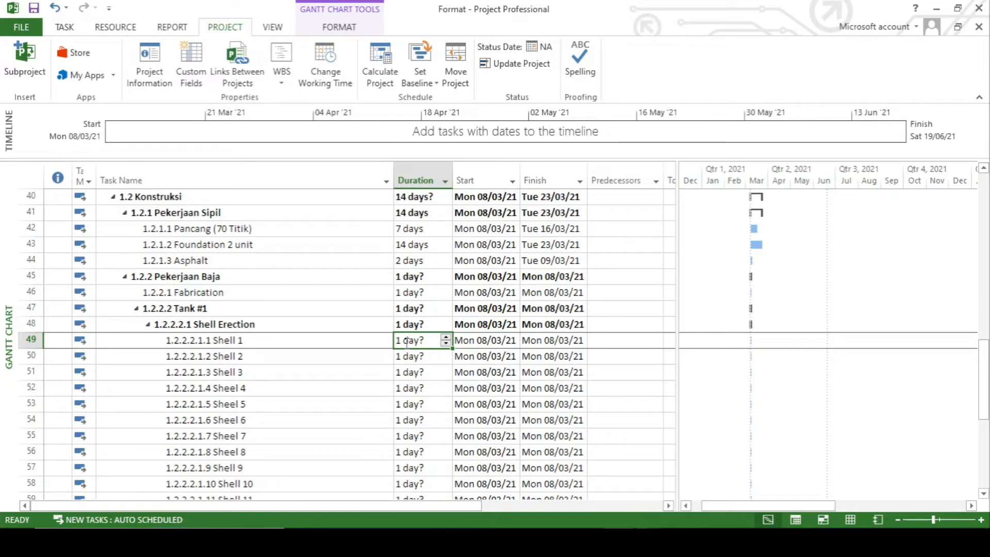
text(7)
key(Return)
click(450, 340)
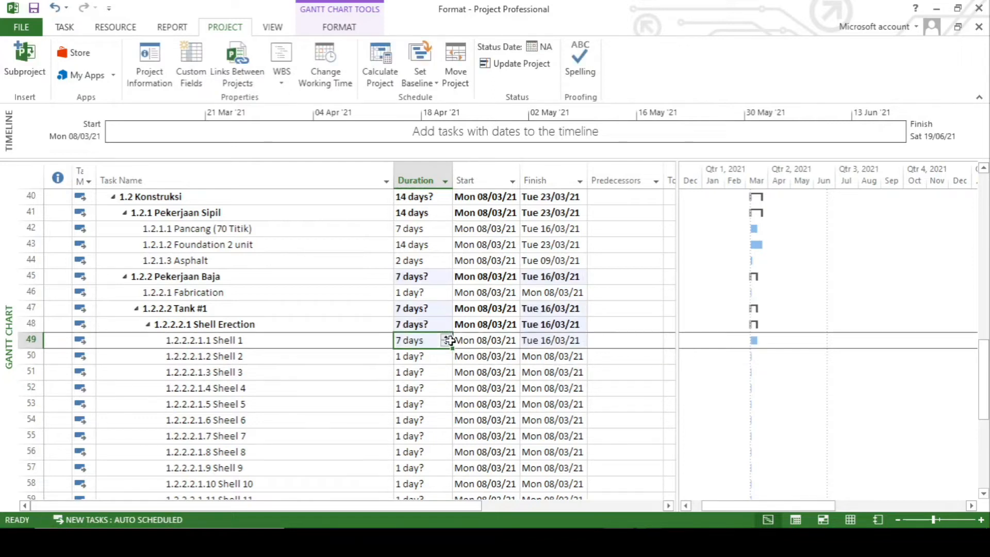
drag(450, 340, 417, 404)
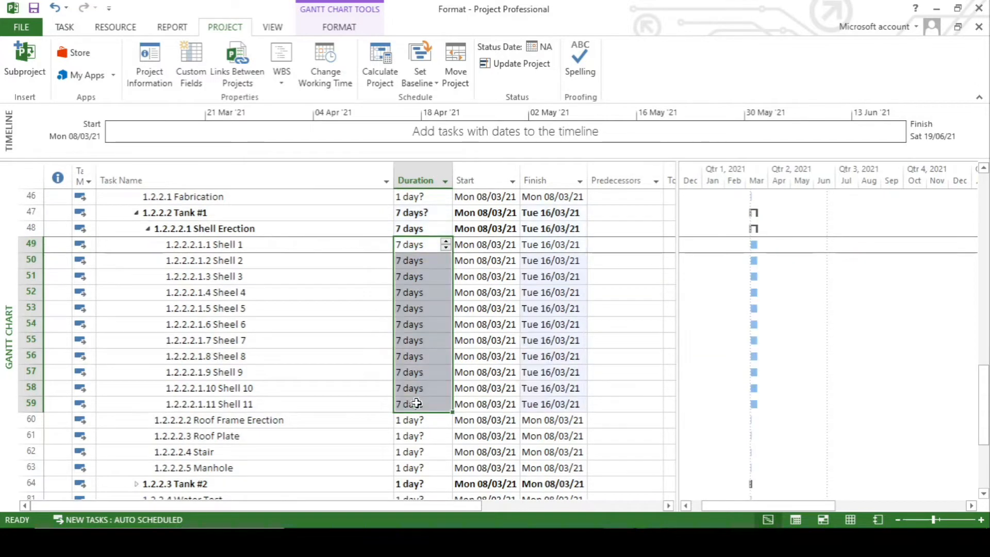
Step: Set the duration of Tank #1's Roof Frame Erection task to 14 days
click(387, 454)
scroll(388, 428, down, 1)
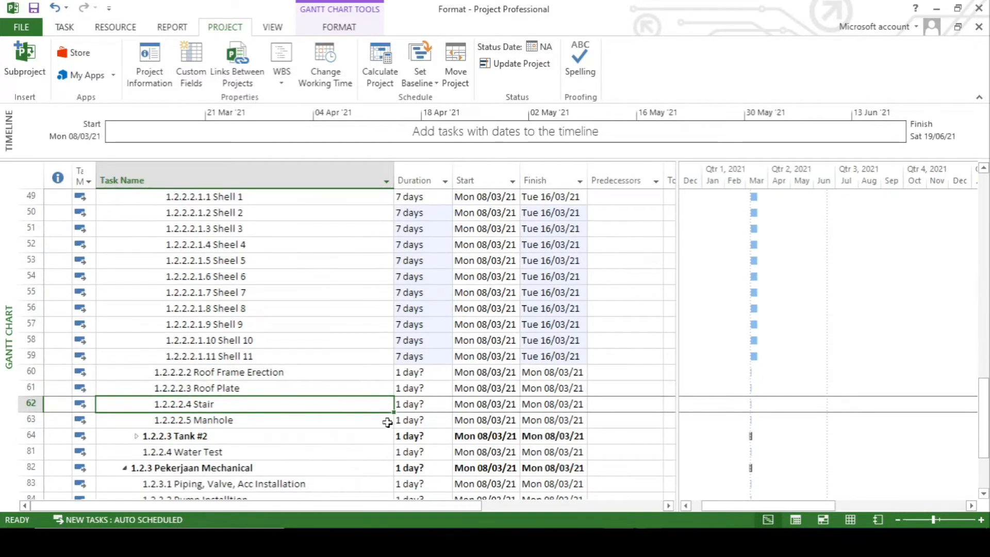
click(312, 373)
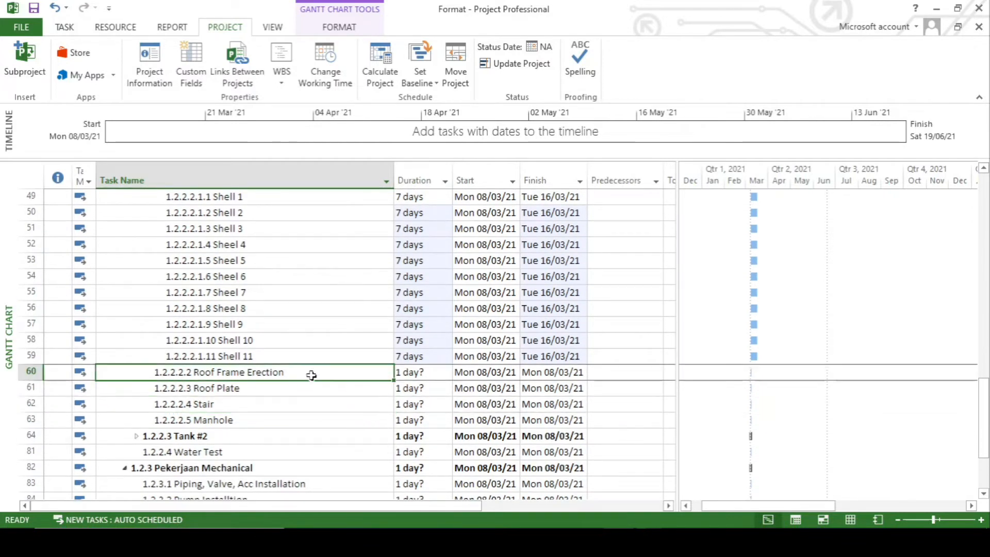
click(417, 374)
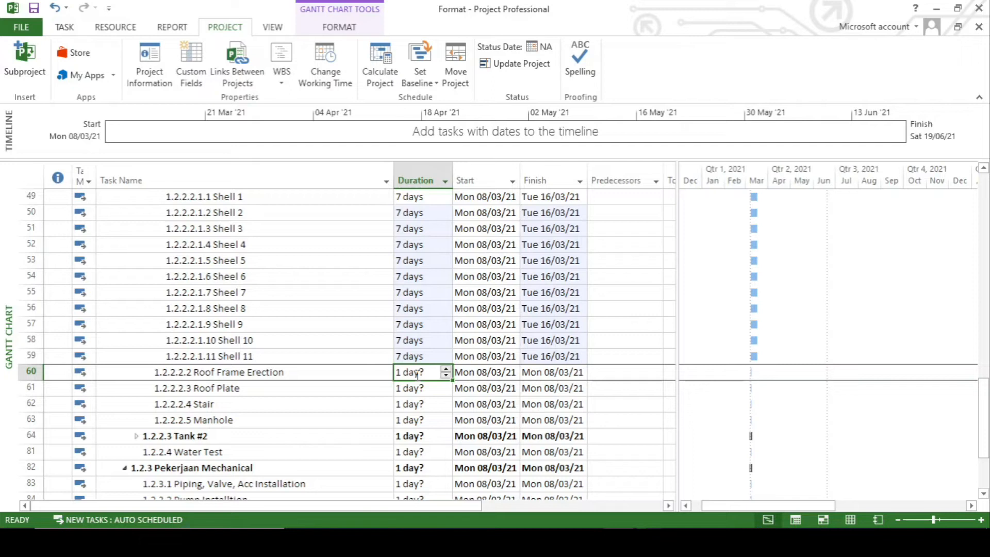
text(14)
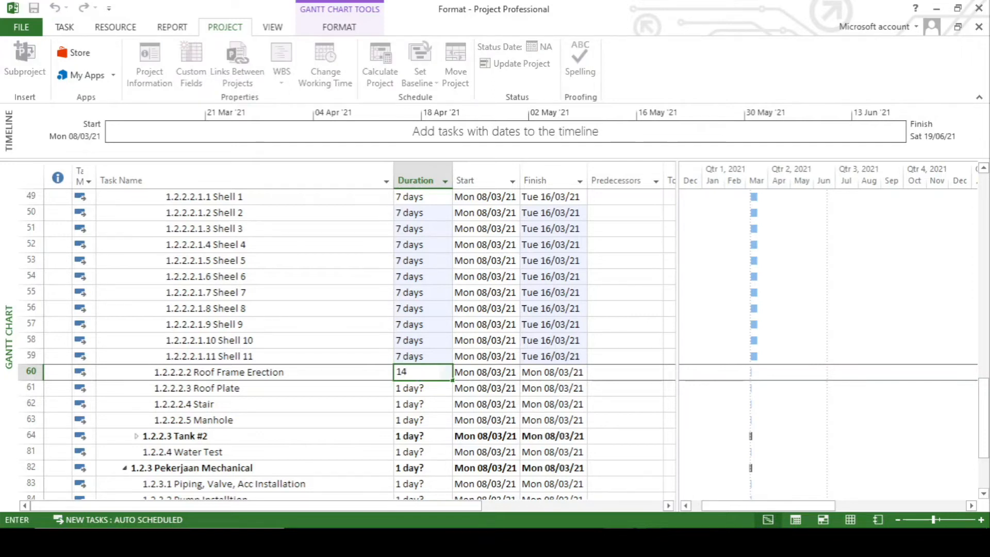
key(Return)
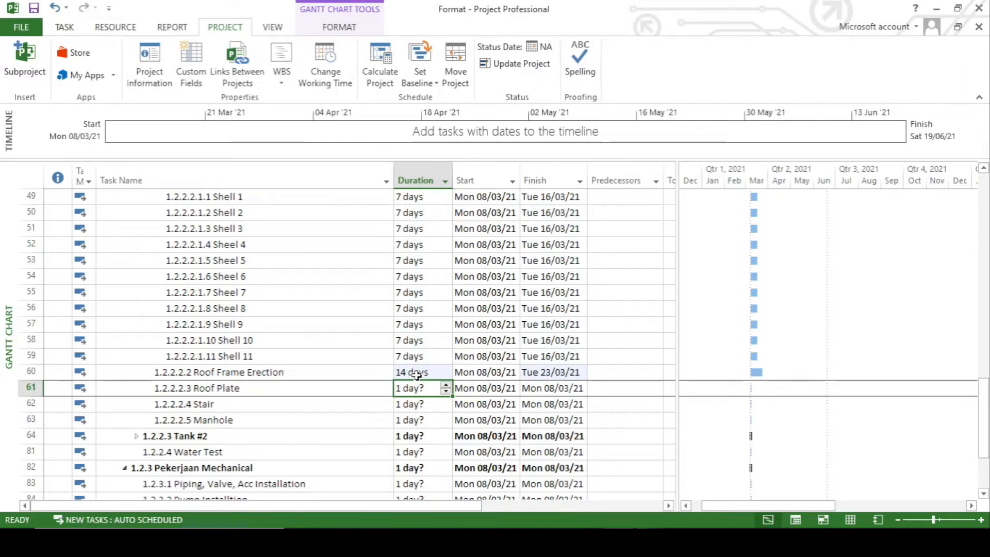
Step: Change Tank #1's Roof Frame Erection duration to 10 days and set its Roof Plate duration to 4 days
click(417, 373)
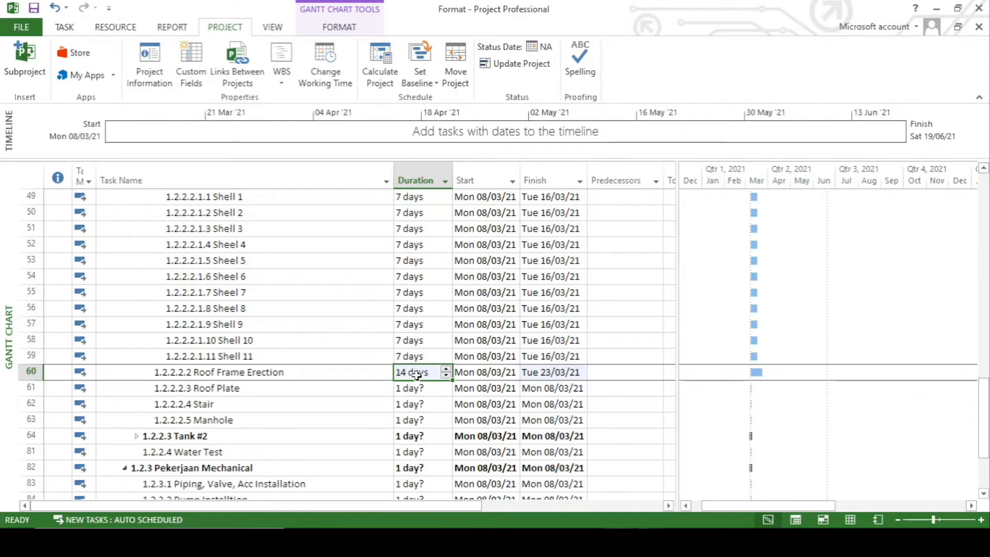
text(10)
key(Return)
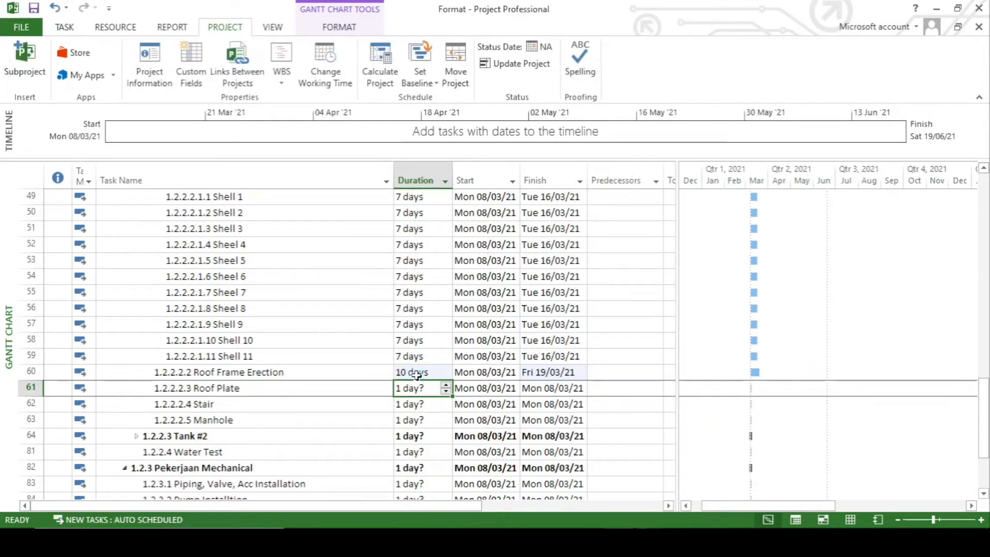
text(4)
key(Return)
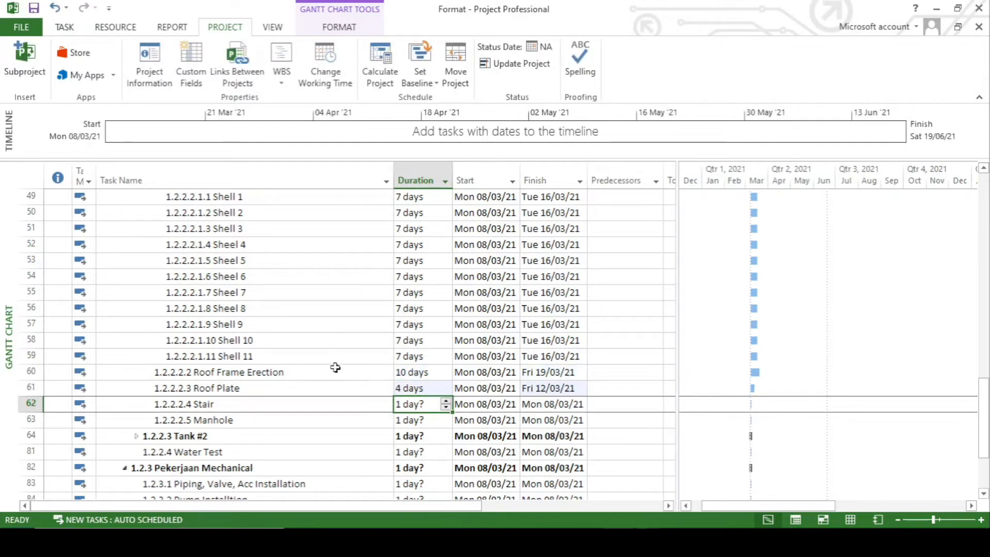
Step: Check the tank elevation drawing in Photos, and set Tank #1's Stair duration to 14 days and Manhole to 5 days
drag(333, 373, 329, 390)
click(320, 404)
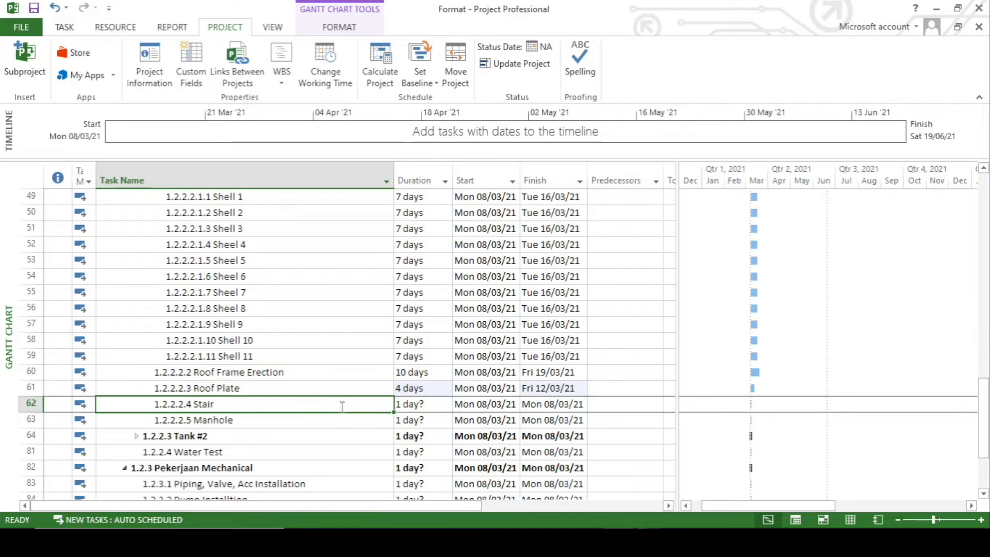
click(411, 410)
key(alt+Tab)
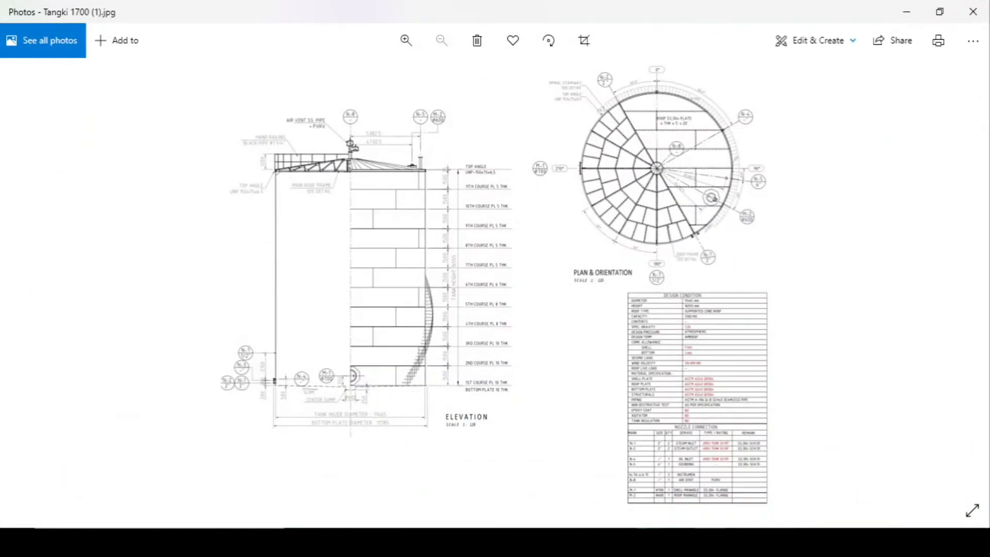
key(alt+Tab)
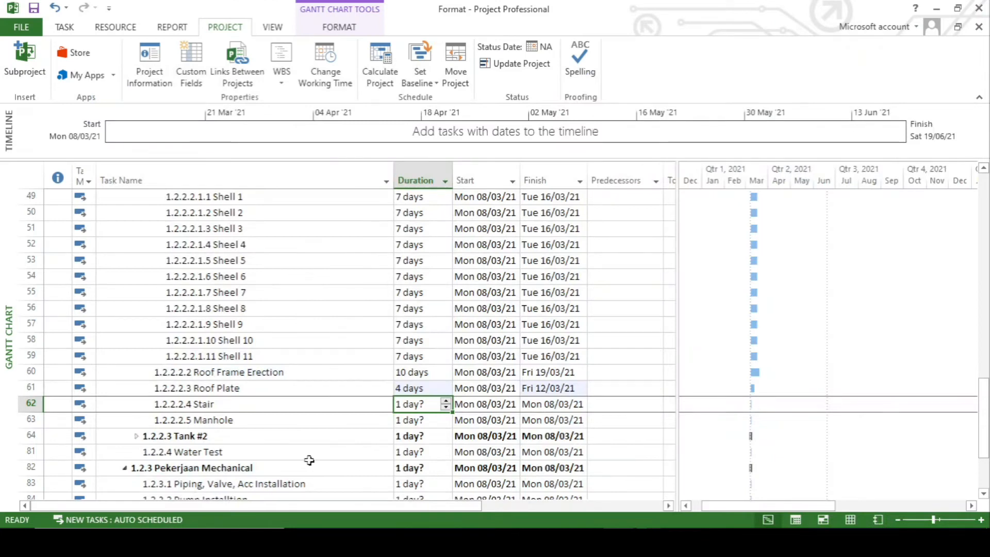
text(14)
key(Return)
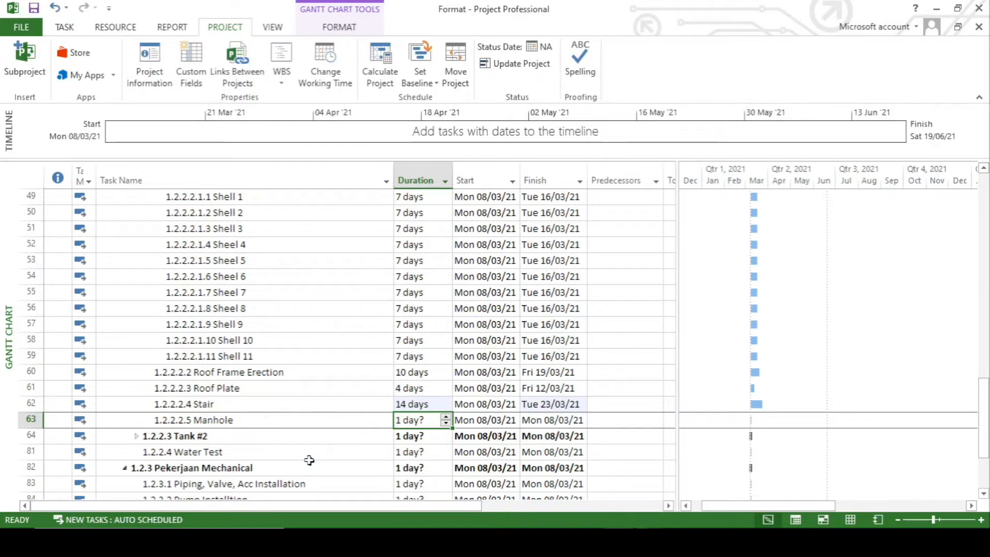
text(5)
key(Return)
Step: Expand Tank #2 and copy Tank #1's durations from Shell 1 down to Roof Plate
scroll(315, 449, up, 3)
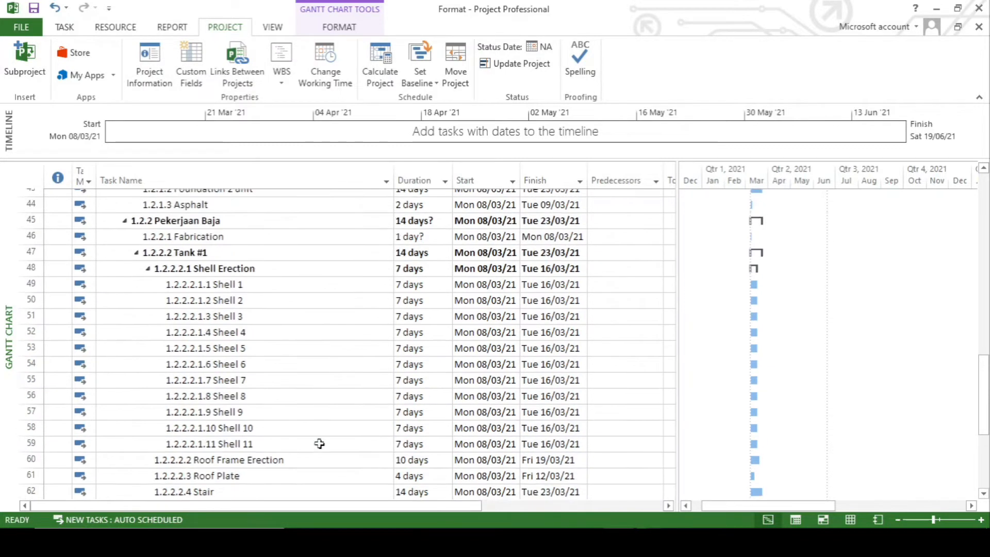
scroll(320, 444, down, 4)
scroll(320, 444, up, 1)
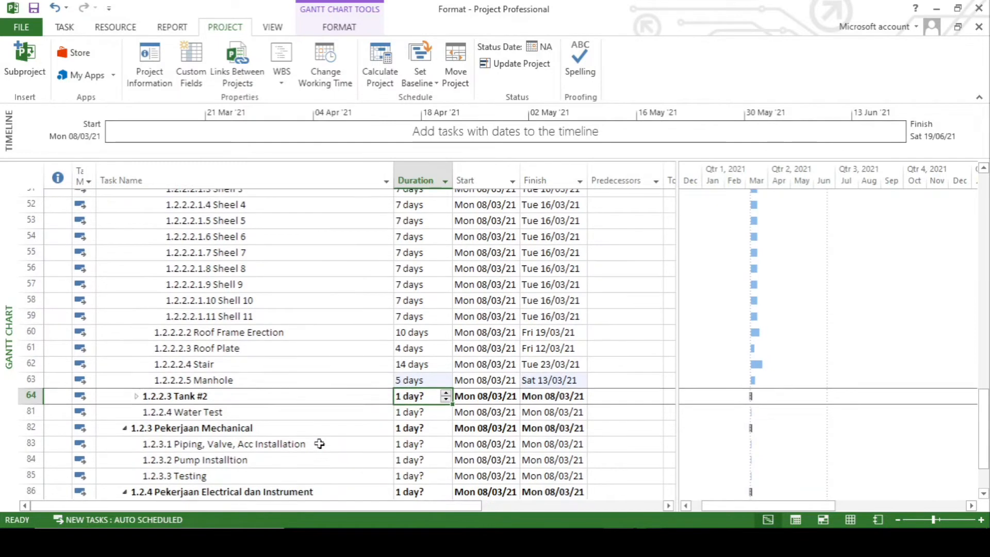
scroll(304, 413, down, 1)
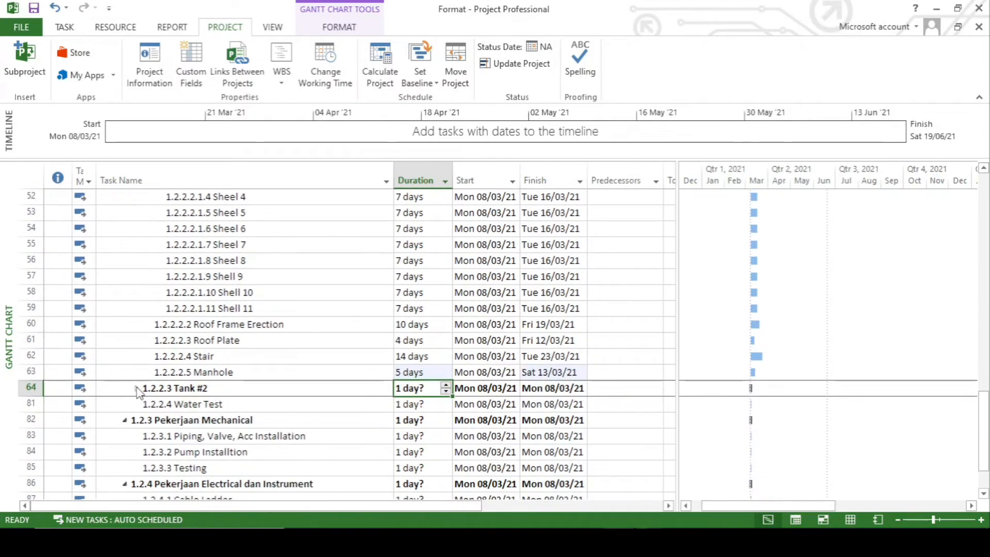
click(137, 387)
scroll(439, 244, up, 3)
drag(424, 293, 419, 325)
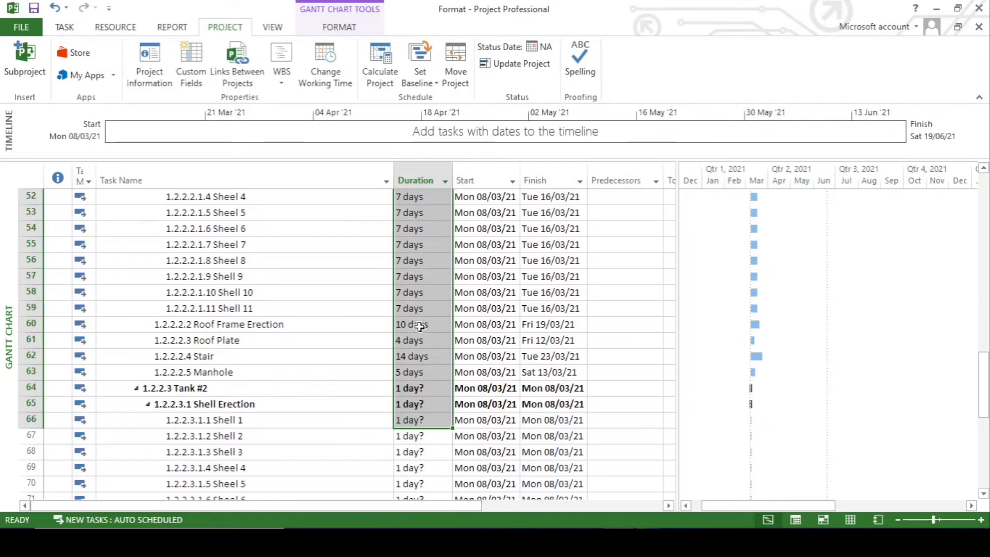
click(422, 277)
scroll(421, 292, up, 3)
drag(420, 292, 421, 485)
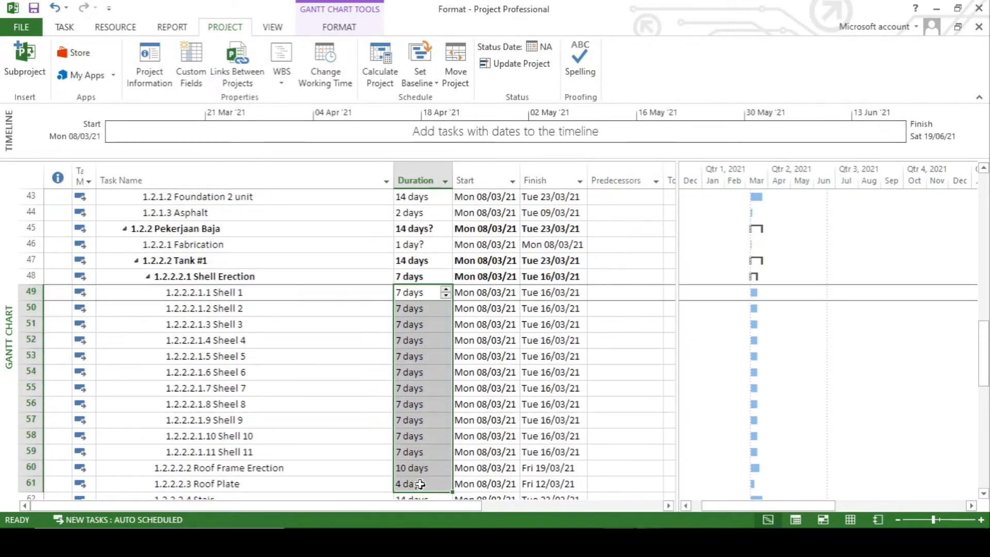
right_click(419, 455)
click(471, 190)
Step: Paste the copied durations onto Tank #2's tasks, starting at its Shell 1
scroll(391, 429, down, 2)
scroll(391, 429, down, 3)
click(423, 372)
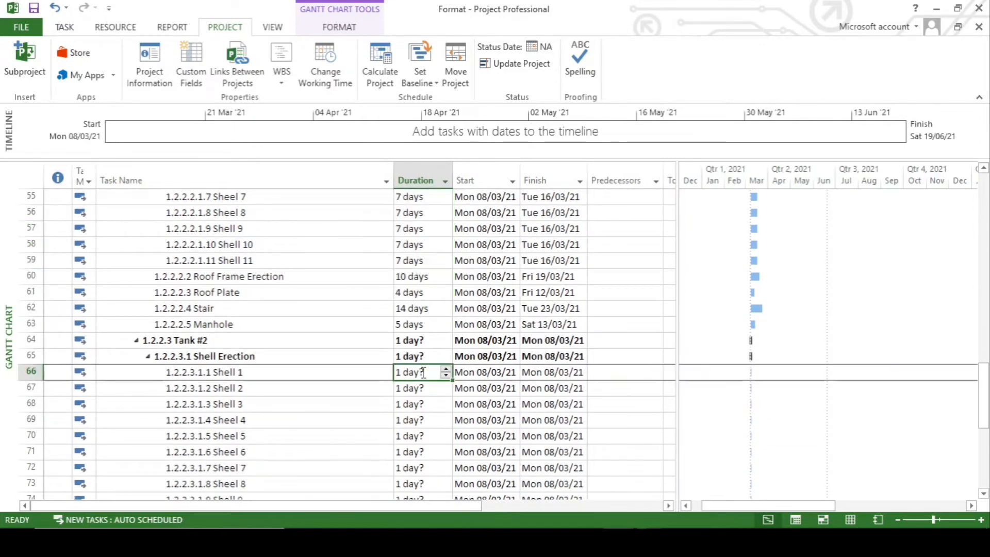
right_click(423, 371)
click(446, 109)
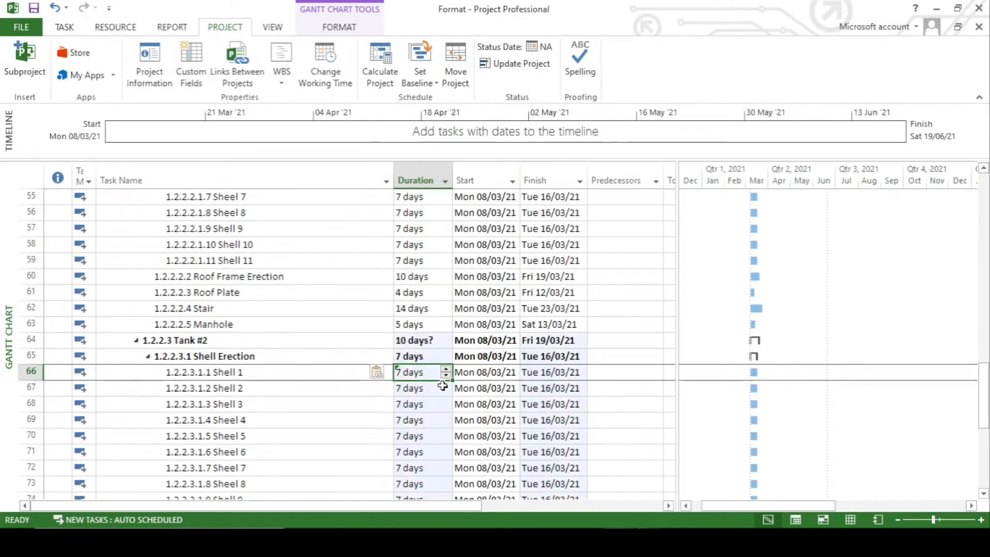
Step: Set Tank #2's Stair duration to 14 days and its Manhole duration to 5 days
scroll(445, 382, down, 5)
click(431, 341)
text(14)
key(Return)
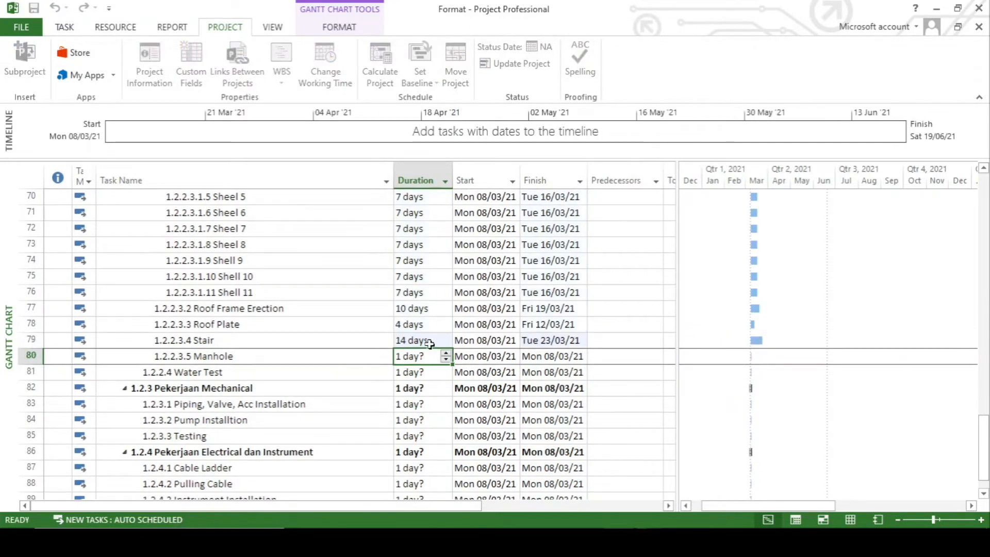
text(5)
key(Return)
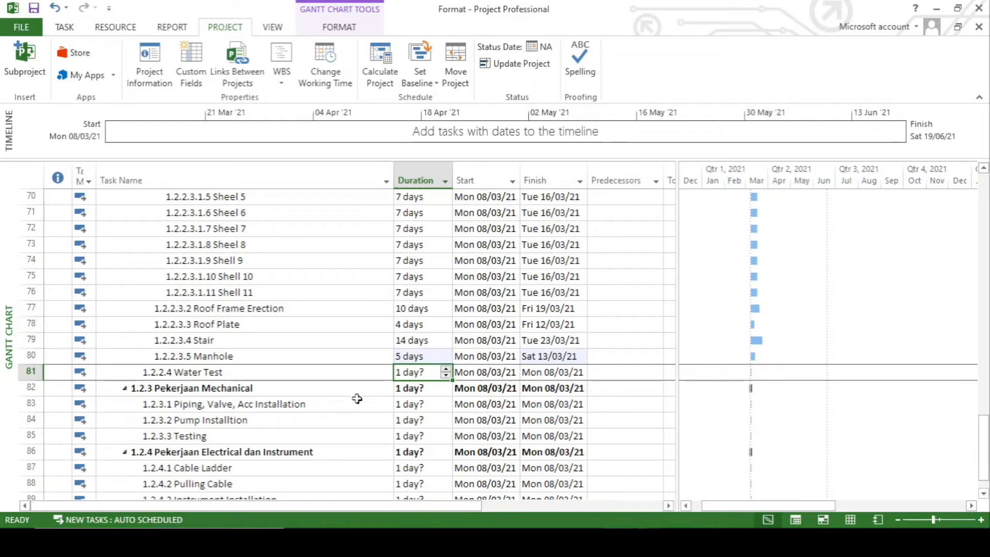
Step: Set the duration of the Water Test task under Pekerjaan Baja to 7 days
text(7)
key(Return)
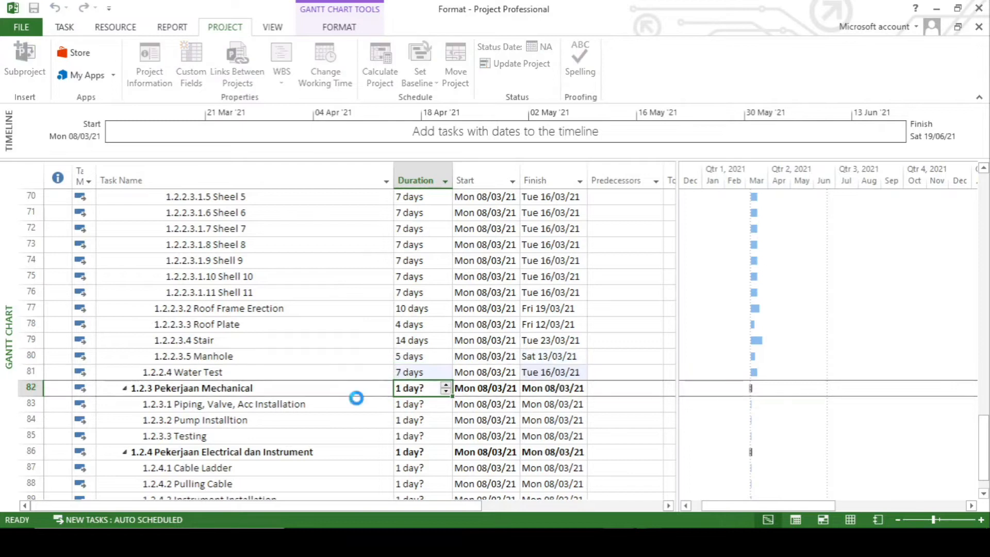
key(Up)
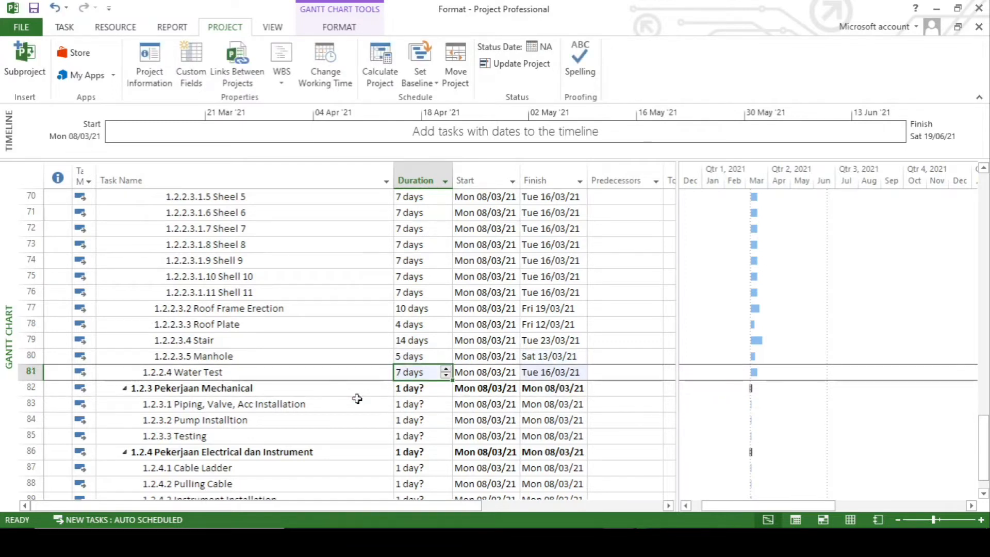
Step: Under Pekerjaan Mechanical, set Piping, Valve, Acc Installation to 30 days, the pump installation to 3 days and Testing to 7 days
scroll(357, 398, down, 1)
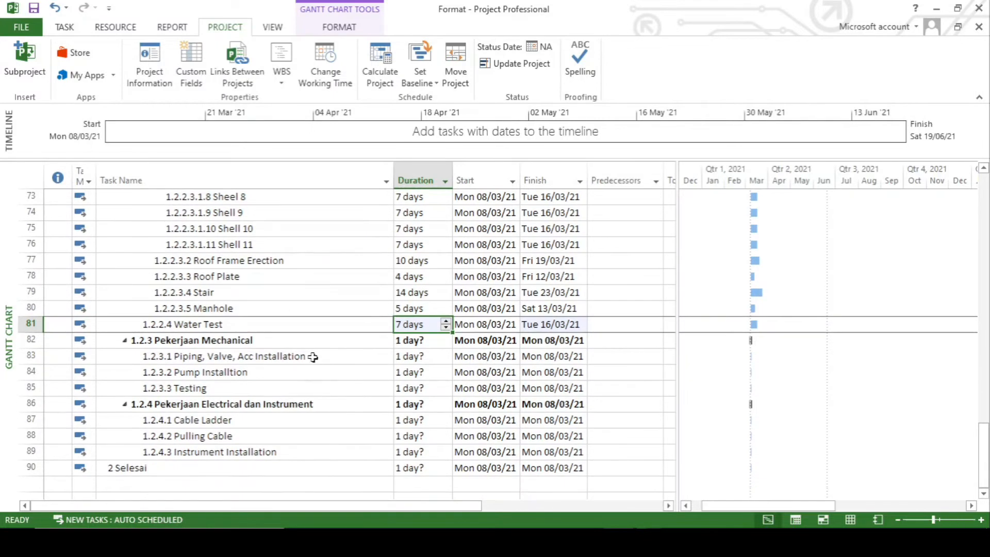
click(264, 361)
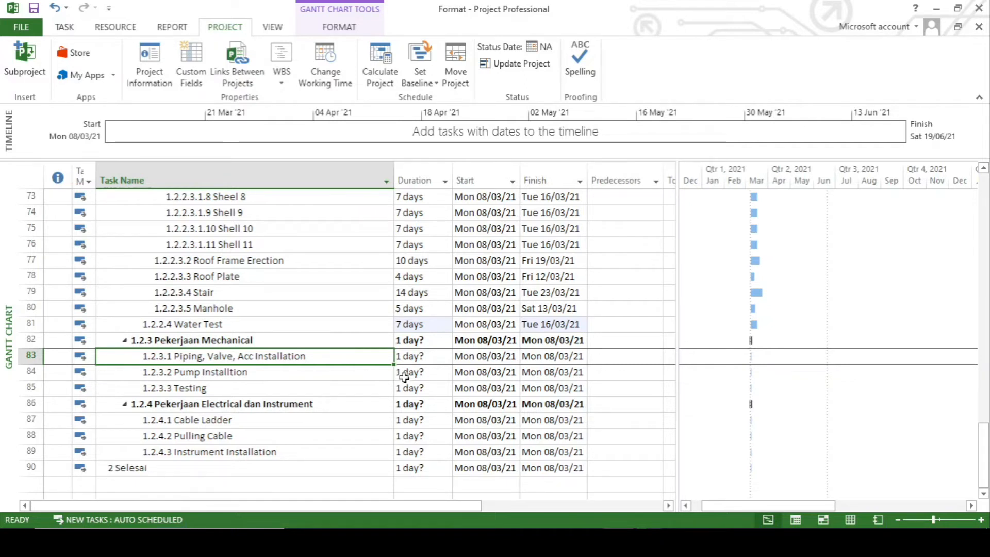
click(416, 358)
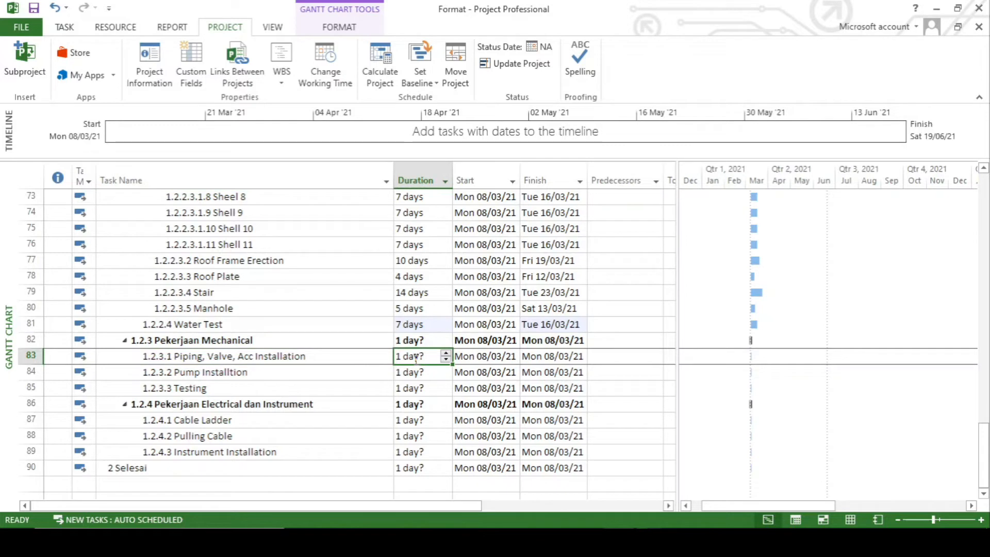
text(30)
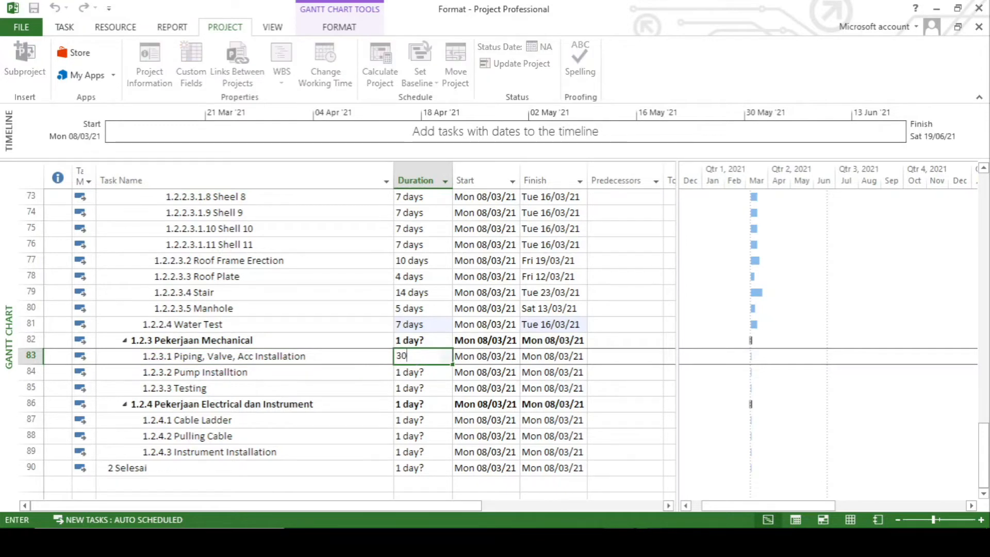
key(Return)
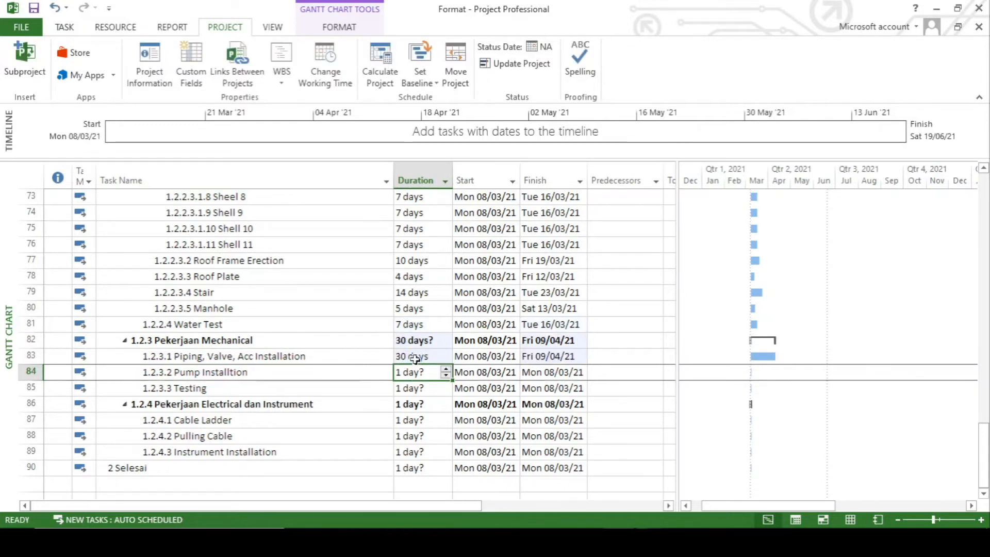
text(3)
key(Return)
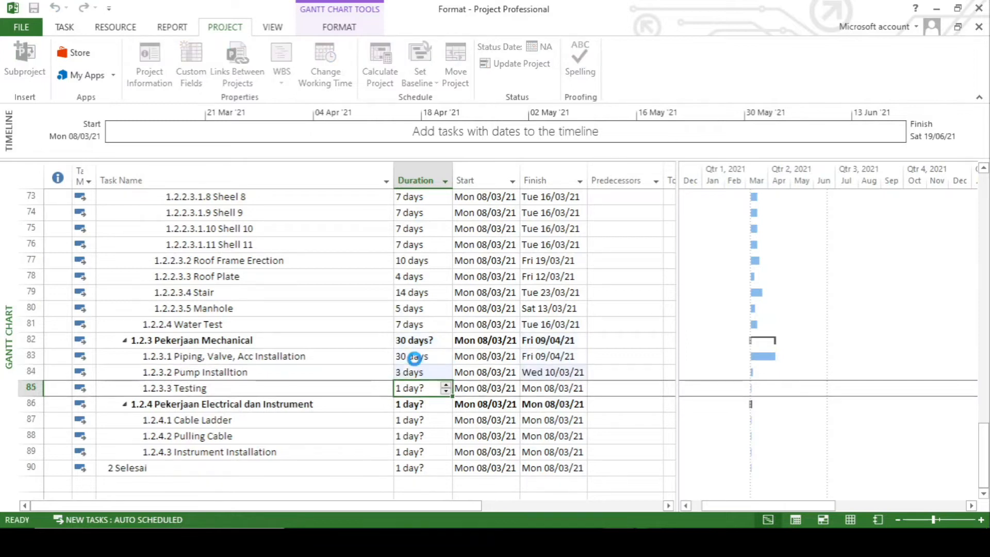
text(7)
key(Return)
Step: Set the Cable Ladder, Pulling Cable and Instrument Installation durations to 15 days each
click(420, 420)
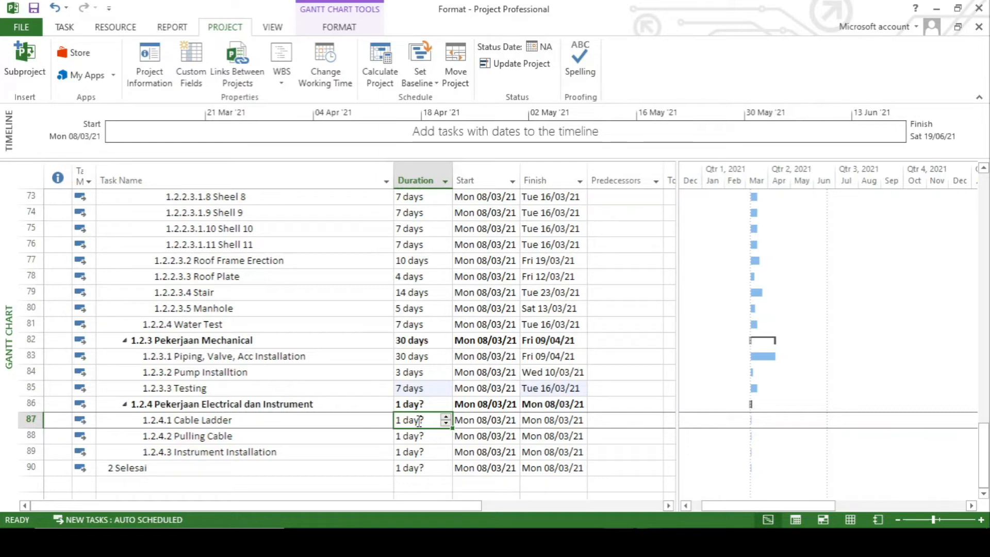
text(1)
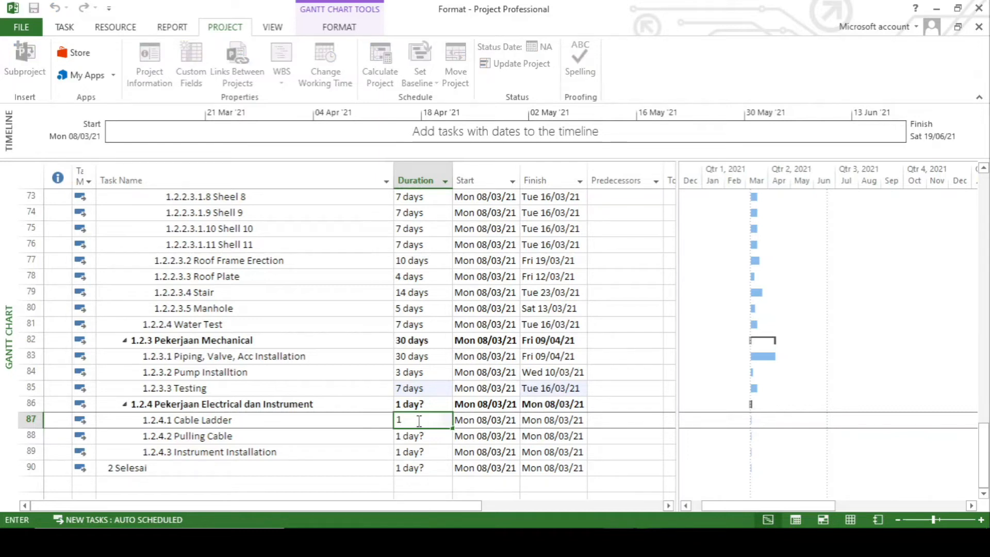
text(5)
key(Return)
text(15)
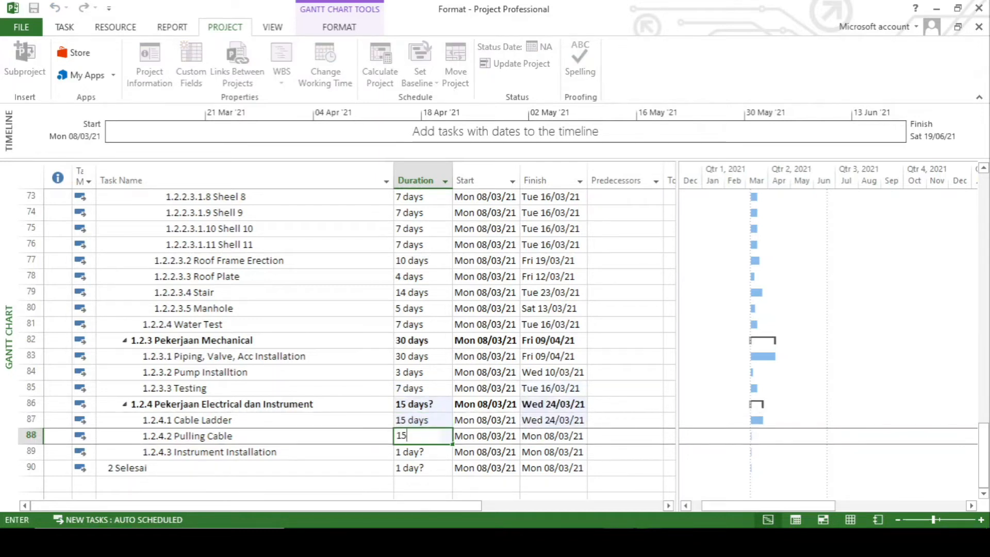
key(Return)
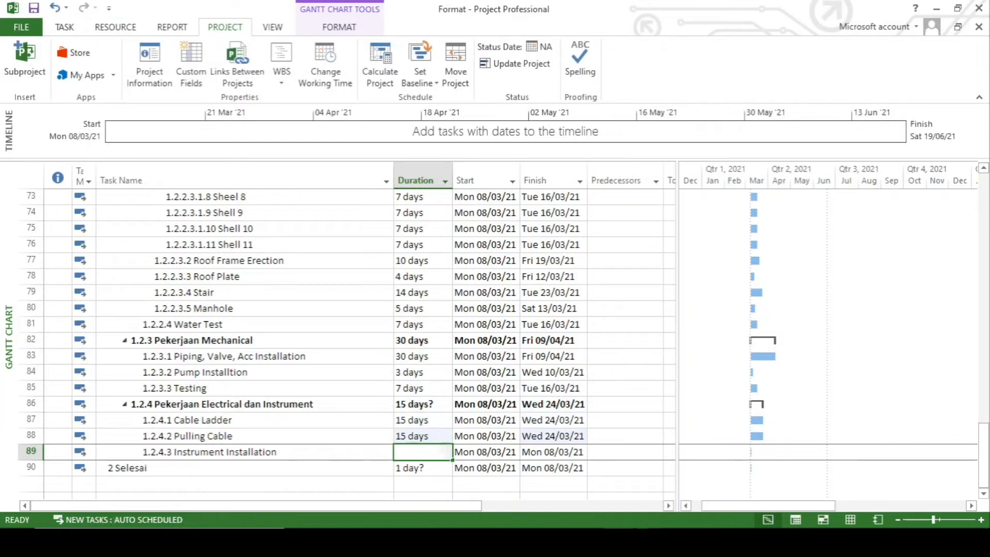
text(1)
text(5)
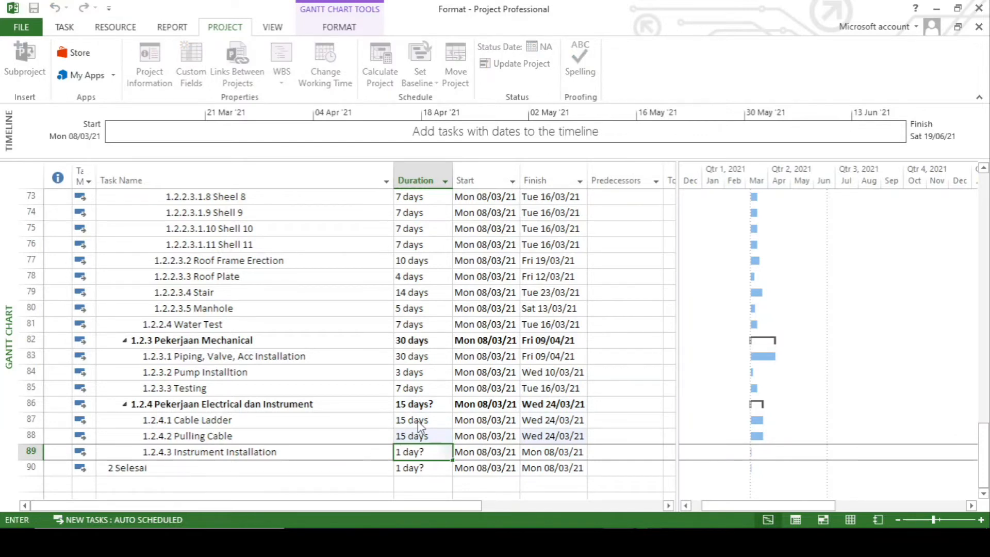
key(Return)
key(Return)
Step: Set Cable Ladder, Pulling Cable and Instrument Installation to 14 days each, and the closing Selesai task to 0 days
click(418, 421)
text(14)
key(Return)
text(14)
key(Return)
text(14)
key(Return)
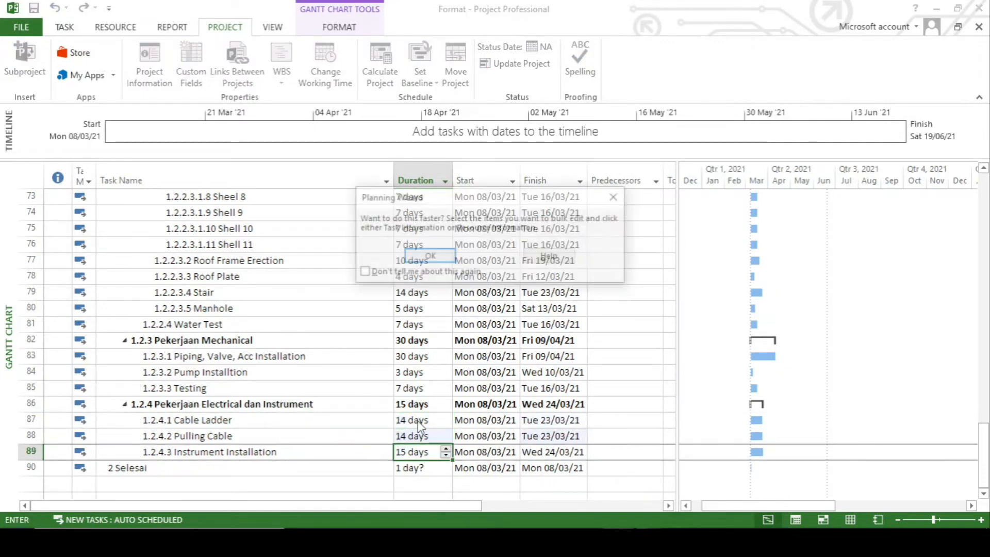
key(Return)
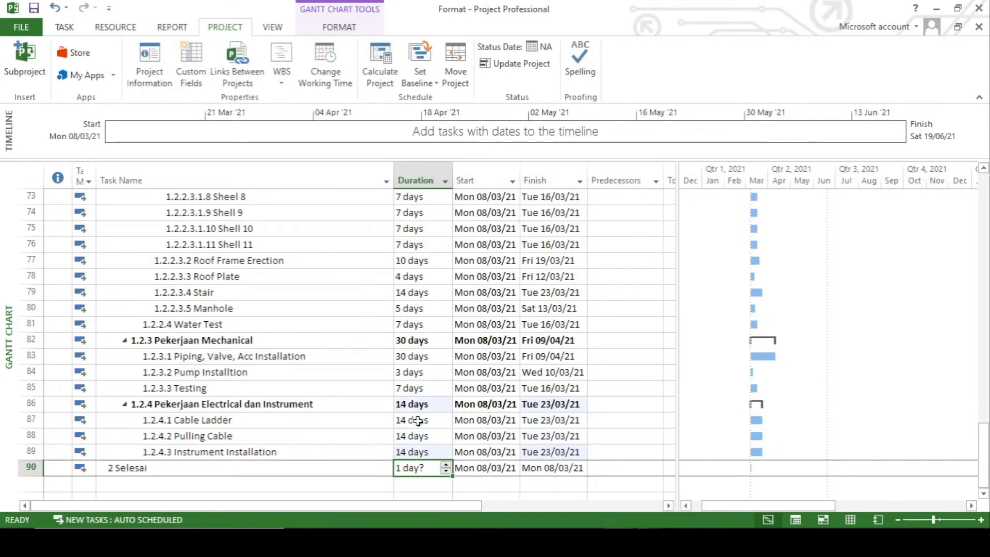
text(0)
key(Return)
Step: Show the project summary task above Mulai in the task list
scroll(419, 402, up, 16)
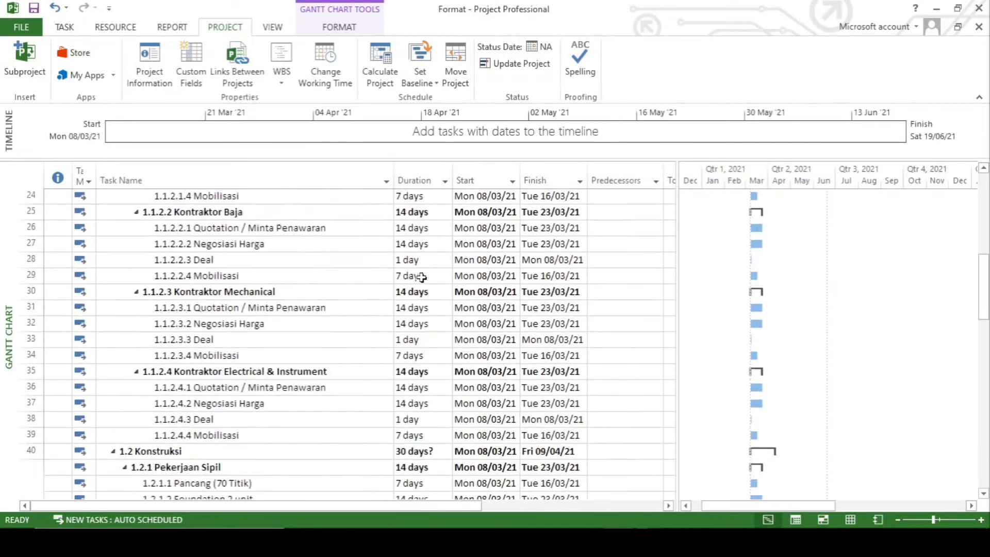
scroll(421, 277, up, 8)
click(422, 199)
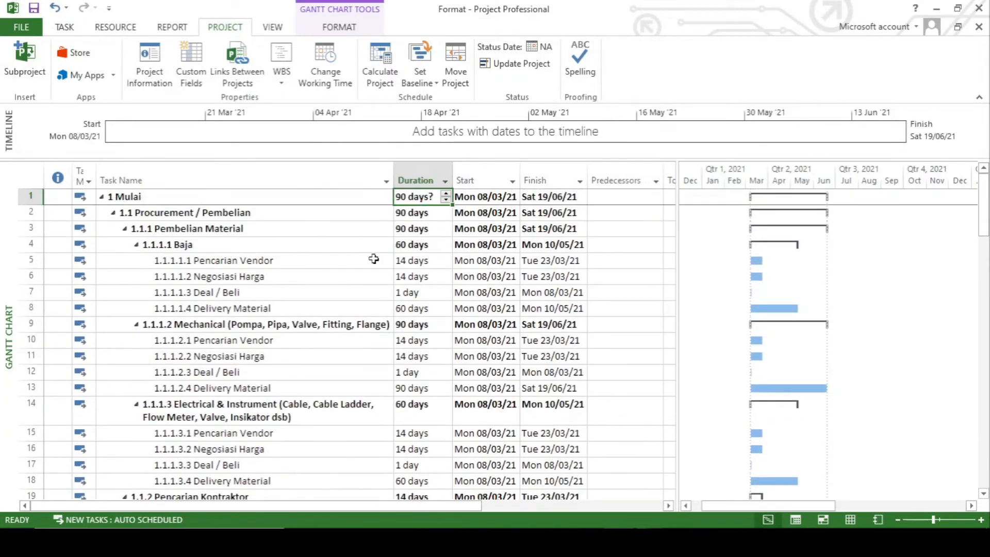
click(340, 27)
click(801, 63)
click(419, 340)
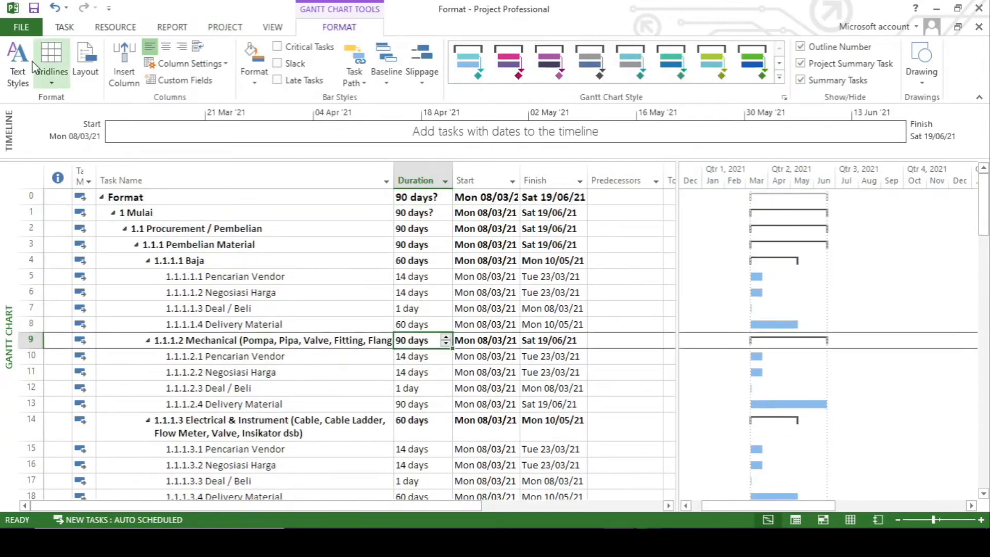
Step: Save the project under the new file name Schedule Tangki
click(21, 27)
click(58, 171)
click(26, 22)
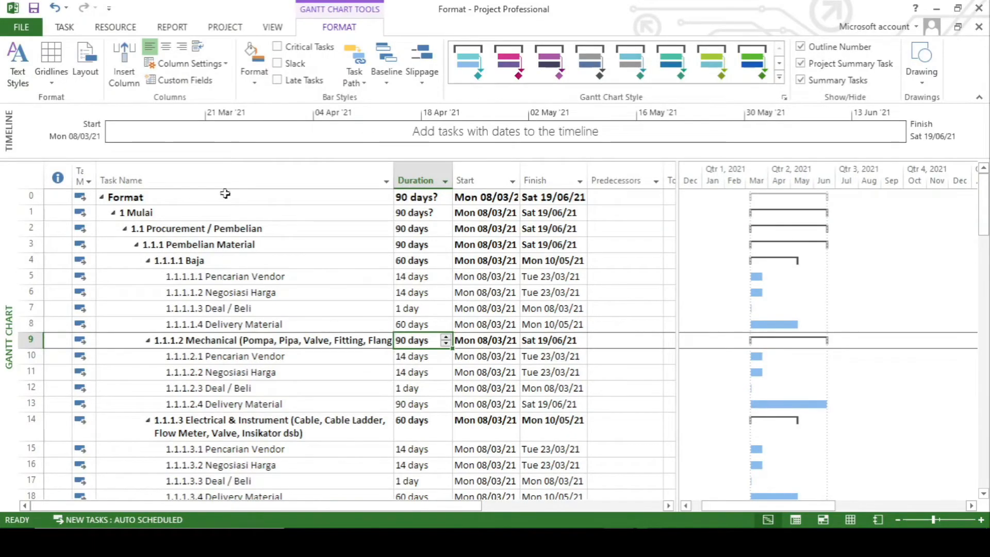
click(22, 26)
click(53, 170)
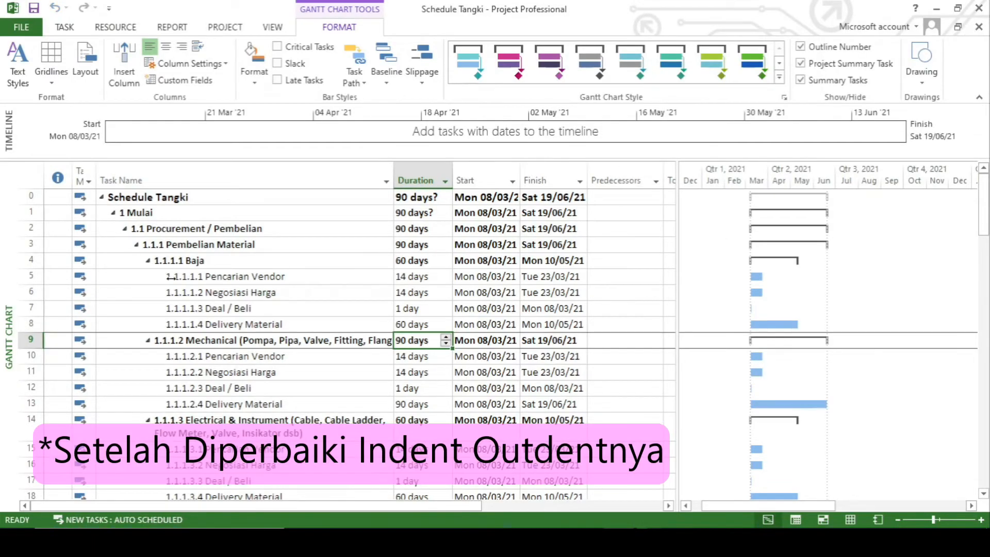
Step: Outdent the Procurement / Pembelian summary task to the same top outline level as Mulai and collapse it
click(129, 276)
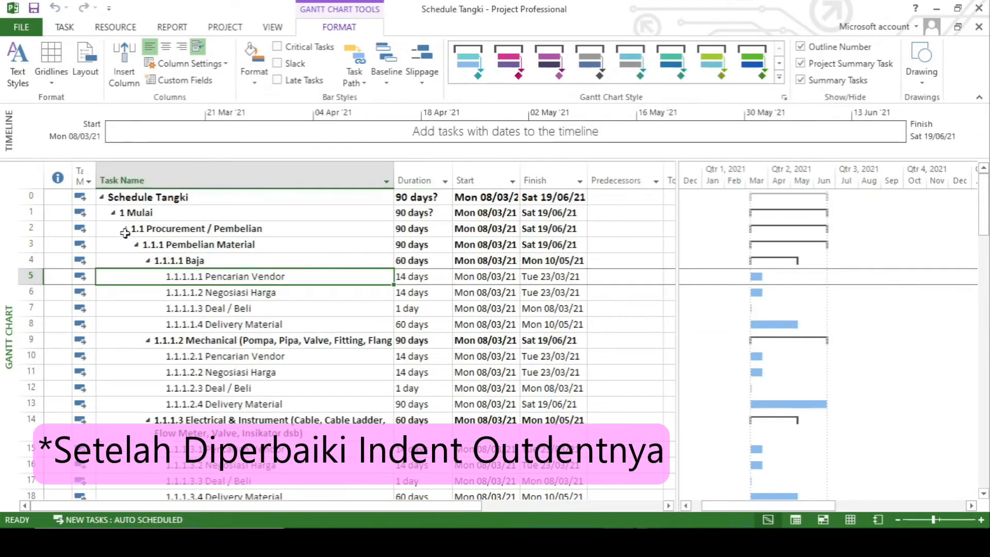
click(127, 214)
click(166, 227)
click(65, 27)
click(273, 74)
click(115, 229)
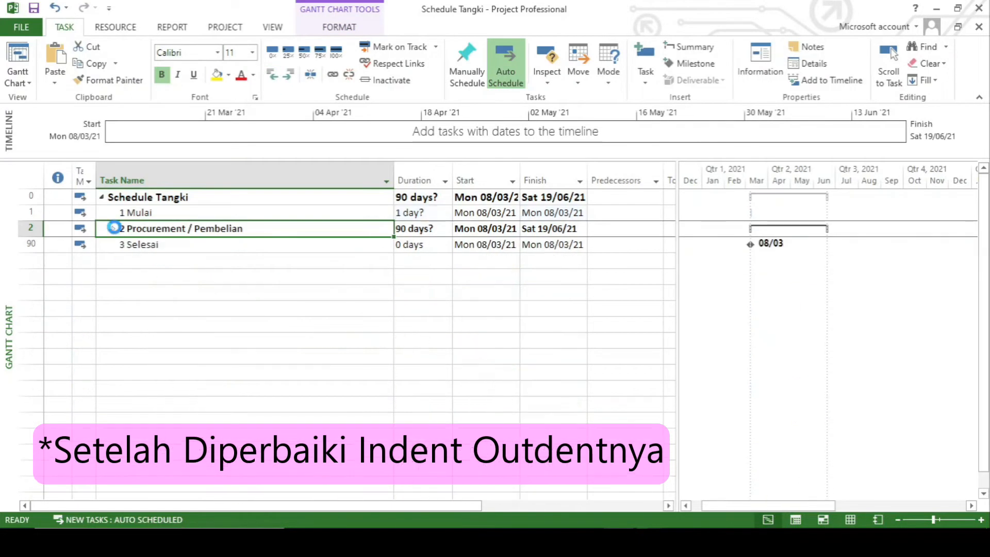
Step: Expand Procurement / Pembelian and outdent the Konstruksi task beneath it to the top outline level
click(114, 229)
scroll(179, 379, down, 12)
scroll(179, 379, up, 1)
click(180, 308)
click(273, 74)
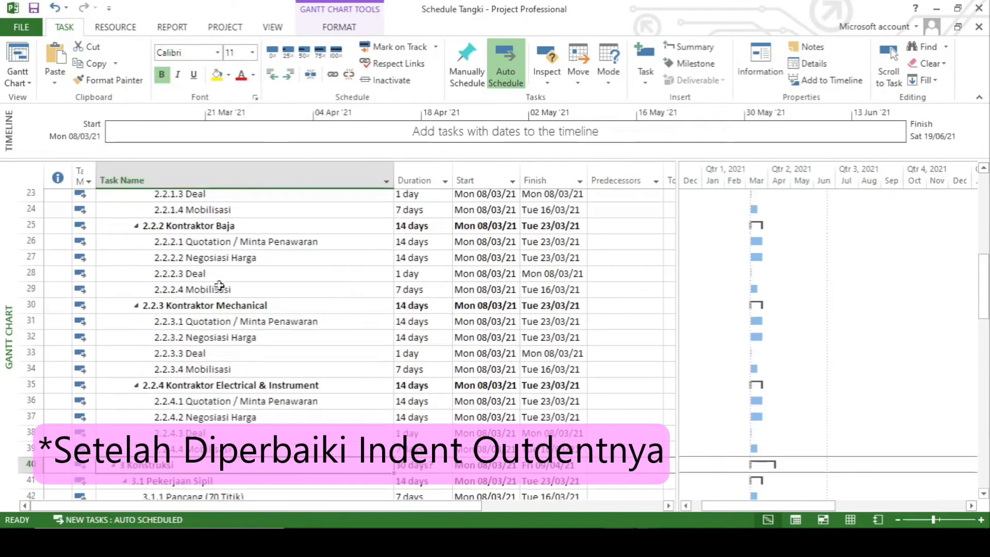
Step: Set the duration of the Mulai task to 0 days so that it becomes a milestone
scroll(223, 289, up, 11)
click(412, 212)
text(0)
key(Return)
Step: Collapse Procurement / Pembelian and Konstruksi to their top level, and reopen only Procurement / Pembelian
click(113, 232)
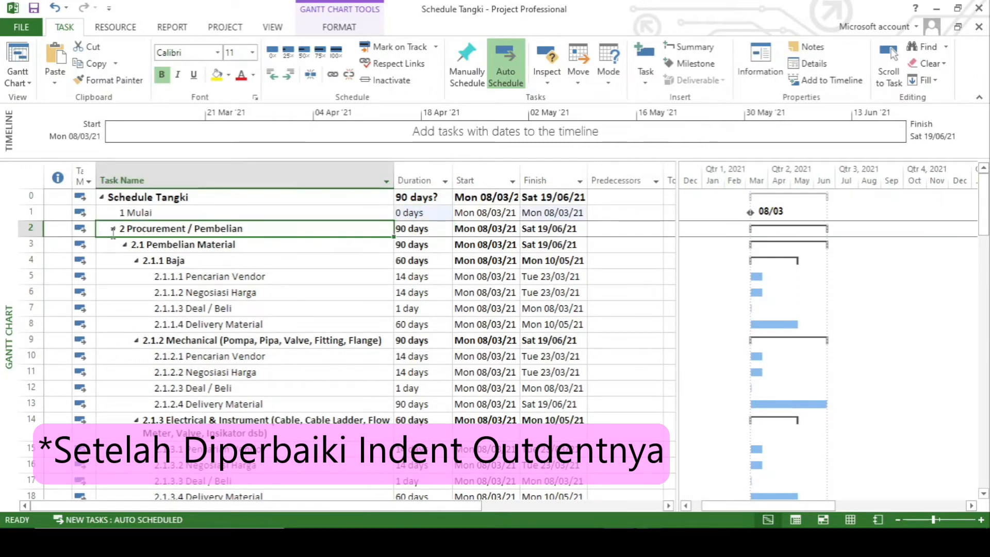
click(113, 229)
click(113, 245)
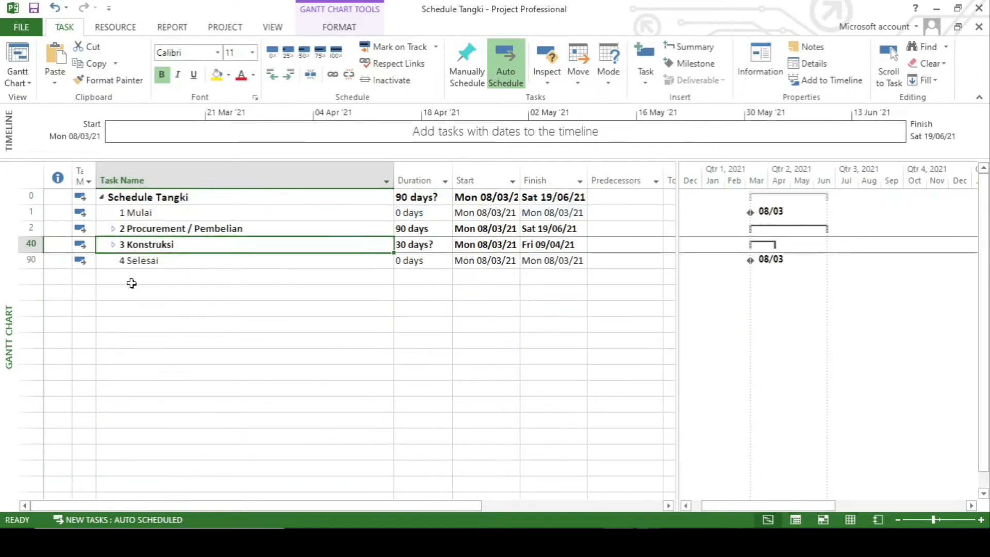
click(113, 229)
Step: Widen the task table beyond the Predecessors column and set predecessor 1 for Pencarian Vendor under Baja
click(653, 259)
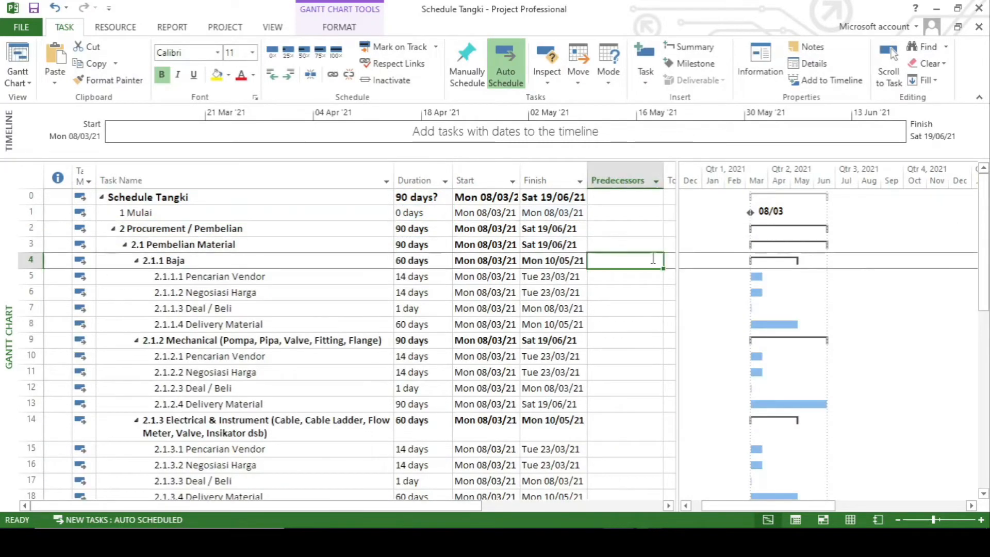
drag(674, 184, 711, 184)
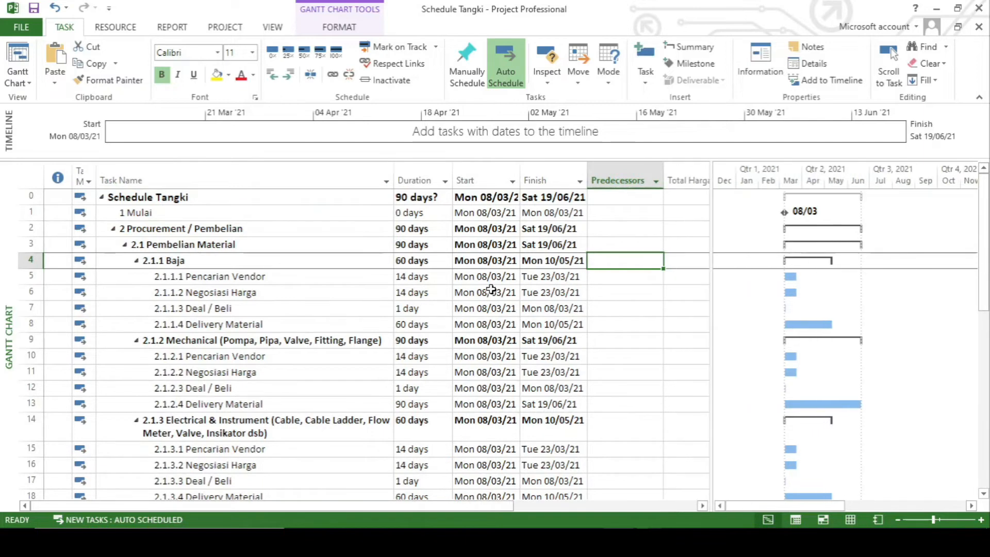
click(235, 289)
click(347, 281)
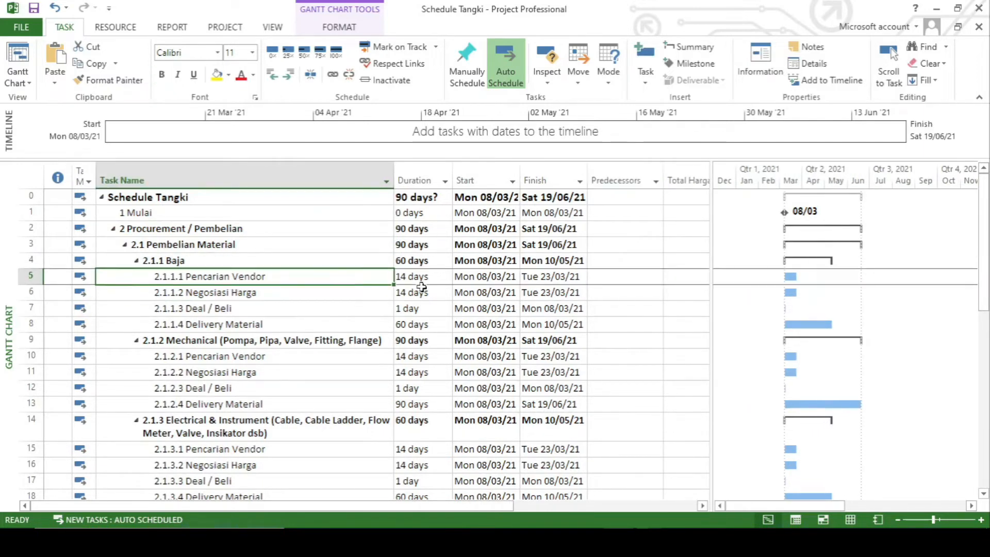
click(605, 278)
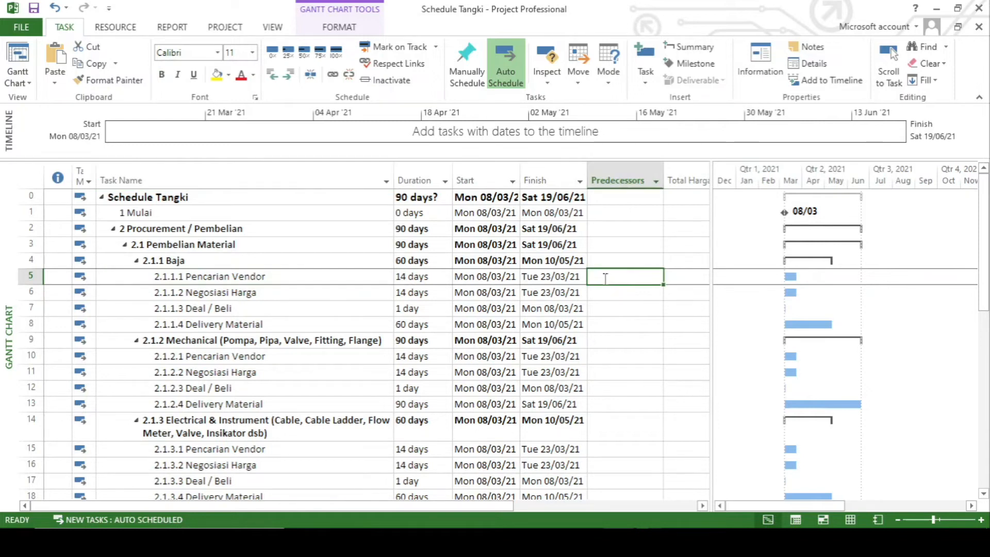
text(1)
key(Return)
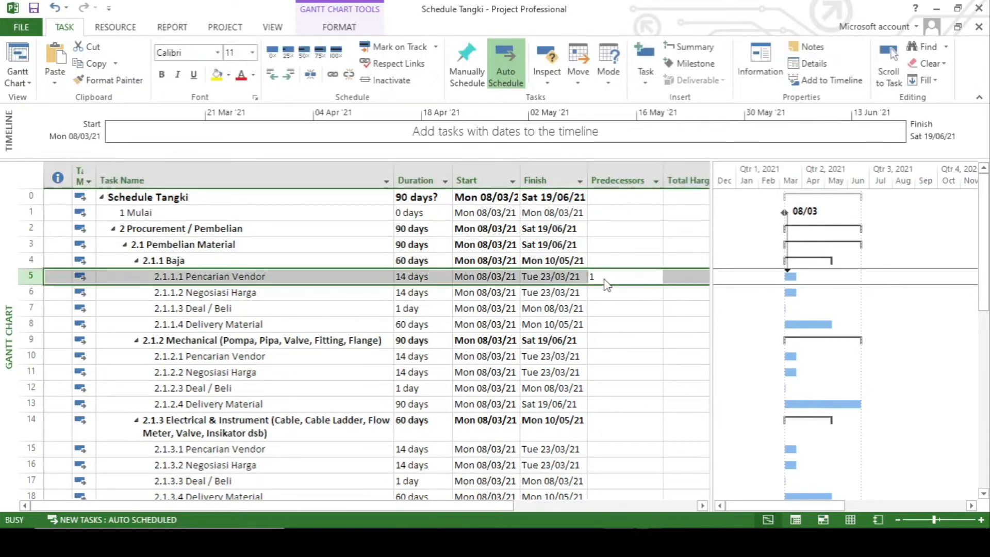
Step: Check the predecessor's link type and lag in the Task Information of Baja's Pencarian Vendor
double_click(629, 278)
click(339, 150)
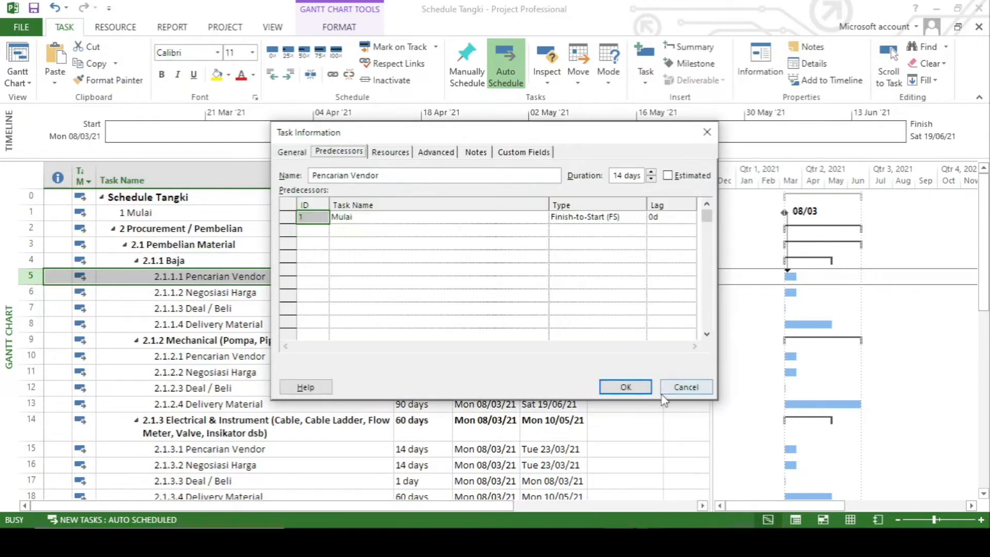
click(626, 387)
click(450, 356)
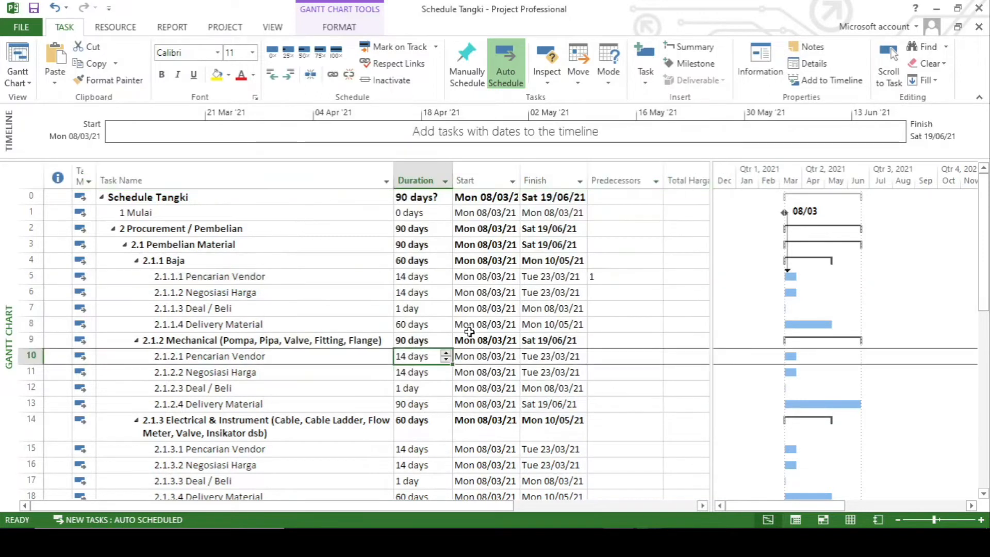
Step: Set the predecessors of Baja's Negosiasi Harga, Deal / Beli and Delivery Material to 5, 6 and 7 respectively
click(606, 296)
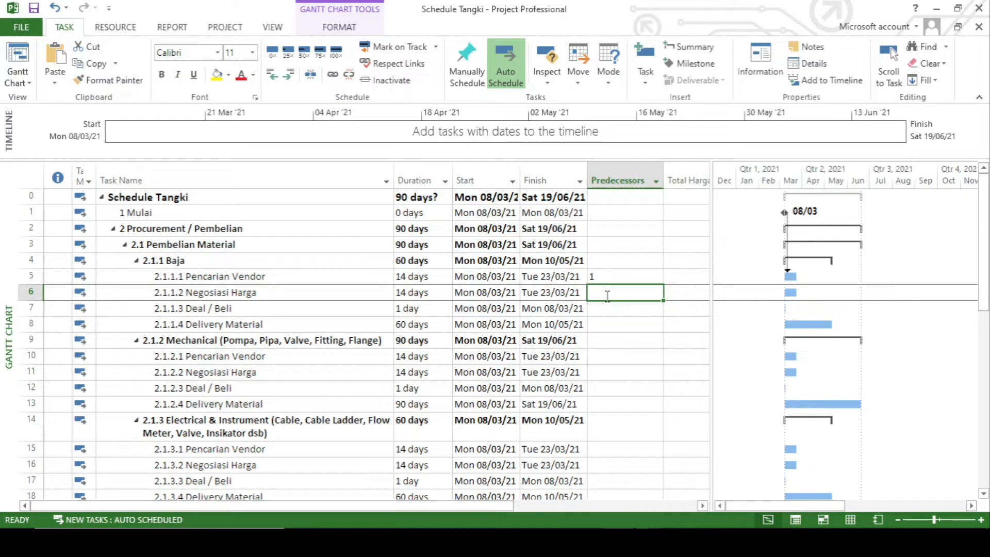
text(5)
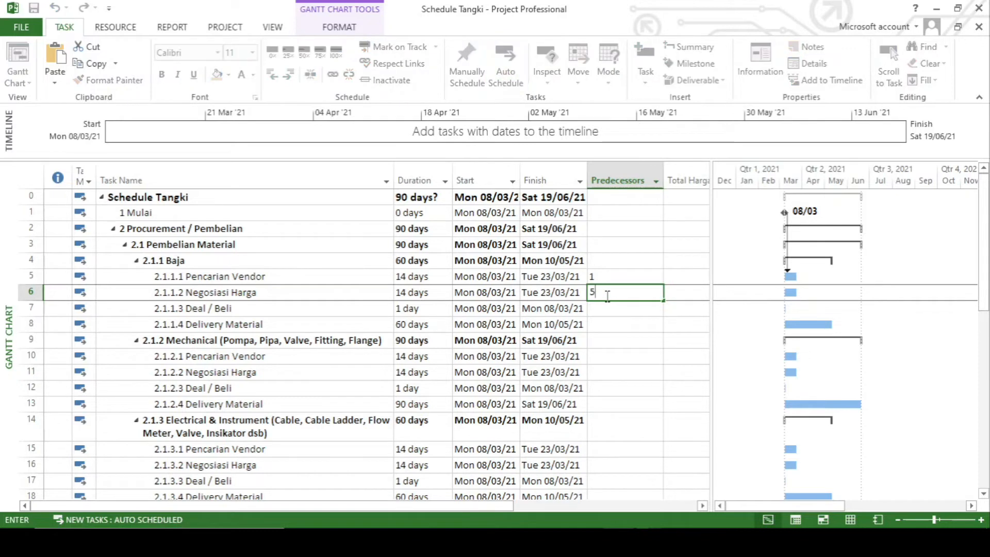
key(Return)
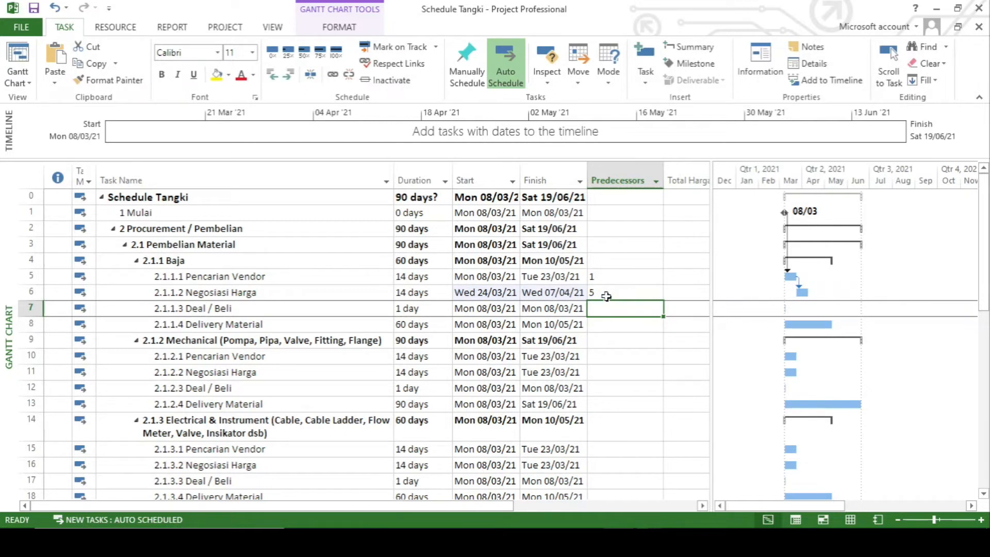
text(6)
key(Return)
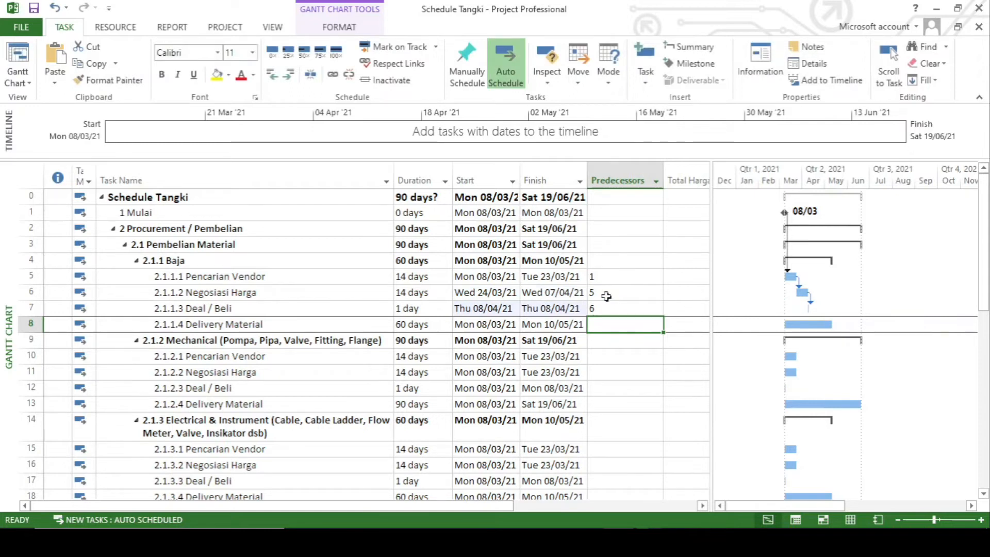
text(7)
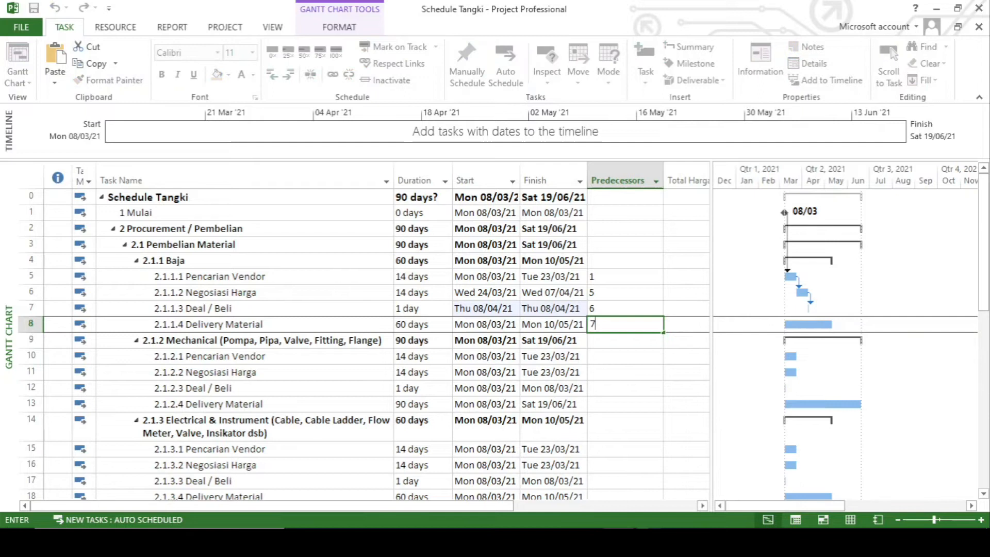
key(Return)
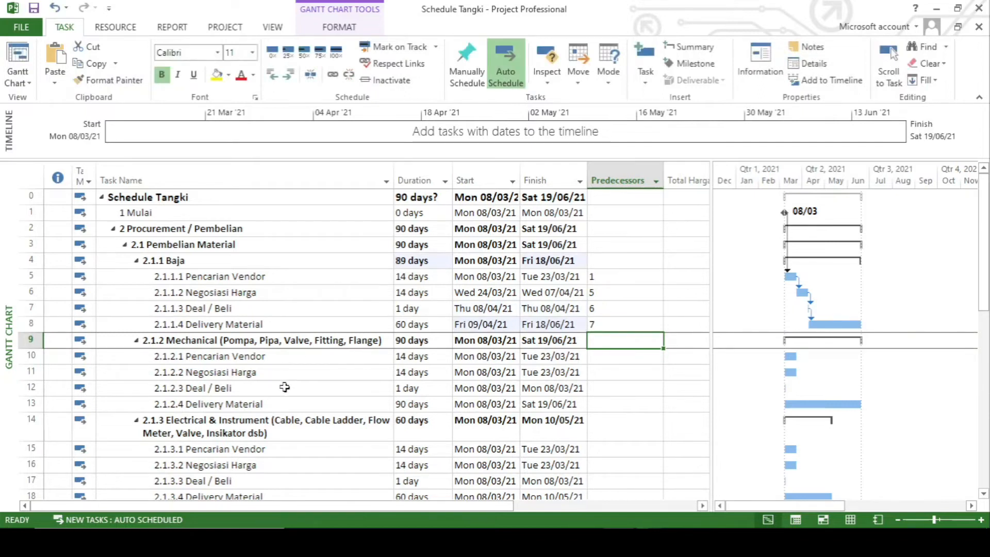
Step: Examine the procurement tasks and Baja's task sequence to find which task should precede the Mechanical vendor search
click(286, 363)
scroll(293, 412, down, 1)
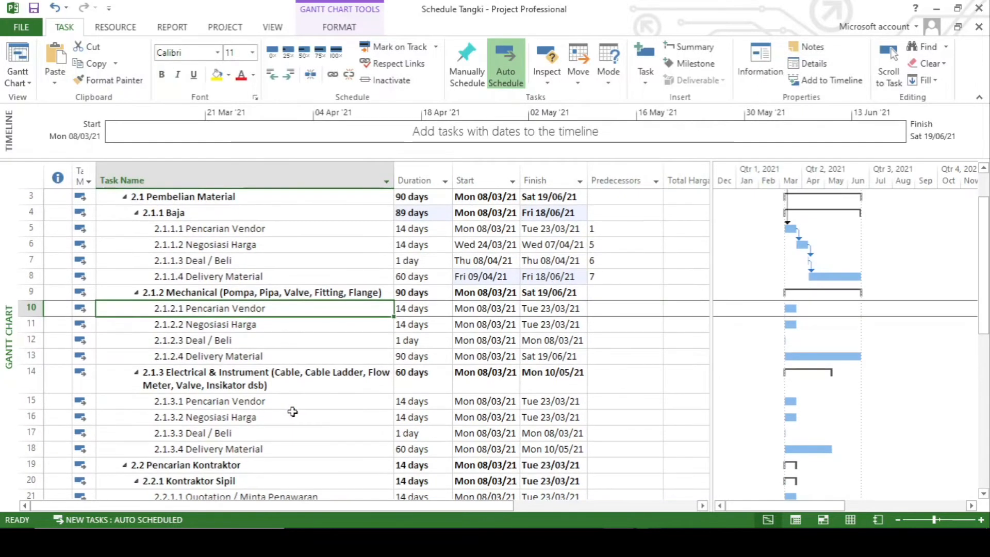
scroll(292, 411, up, 1)
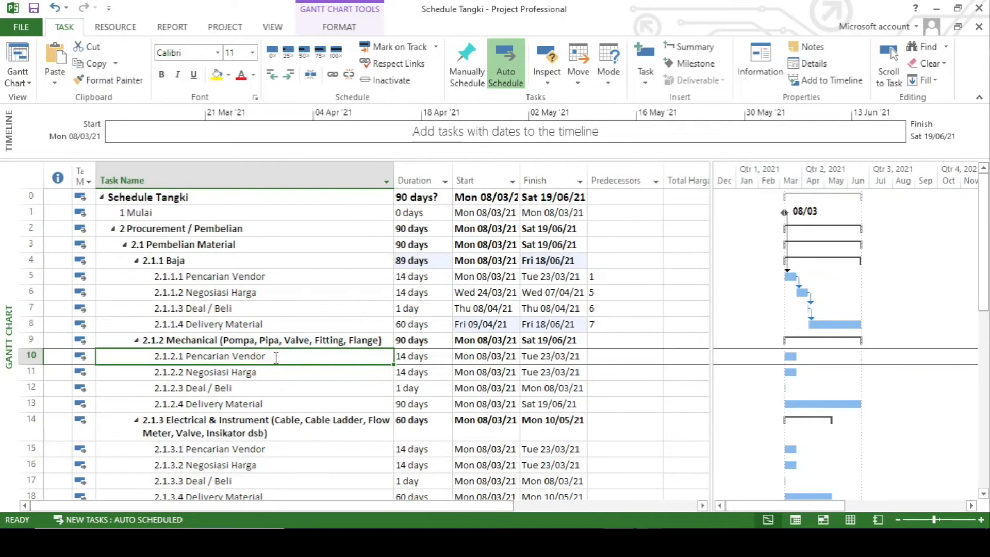
scroll(271, 413, down, 8)
scroll(270, 420, up, 4)
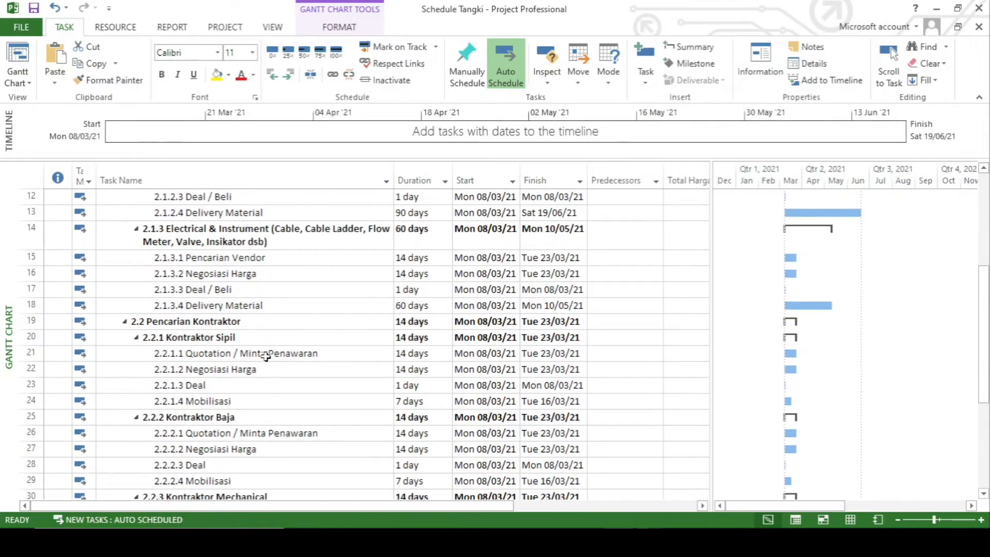
scroll(266, 356, up, 2)
click(223, 261)
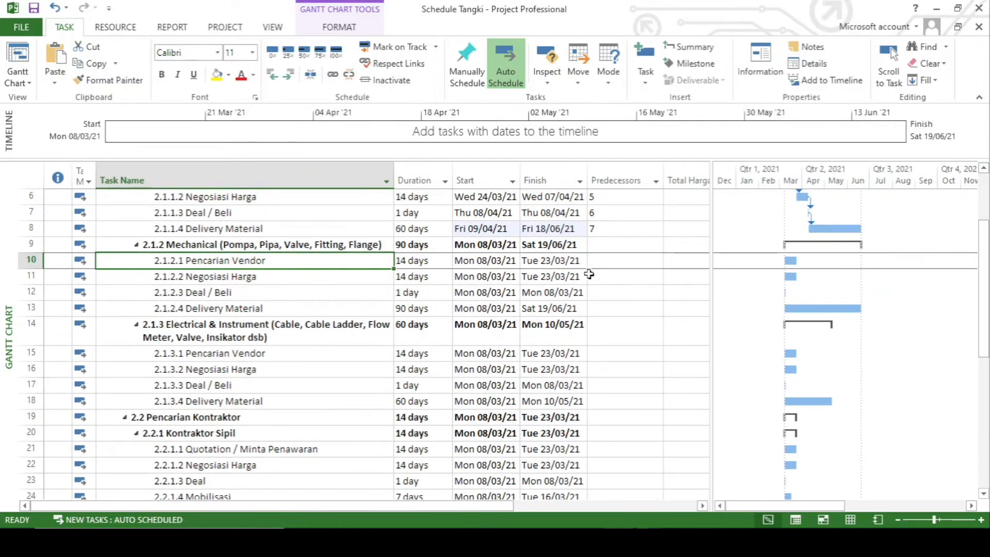
click(603, 258)
scroll(413, 351, up, 2)
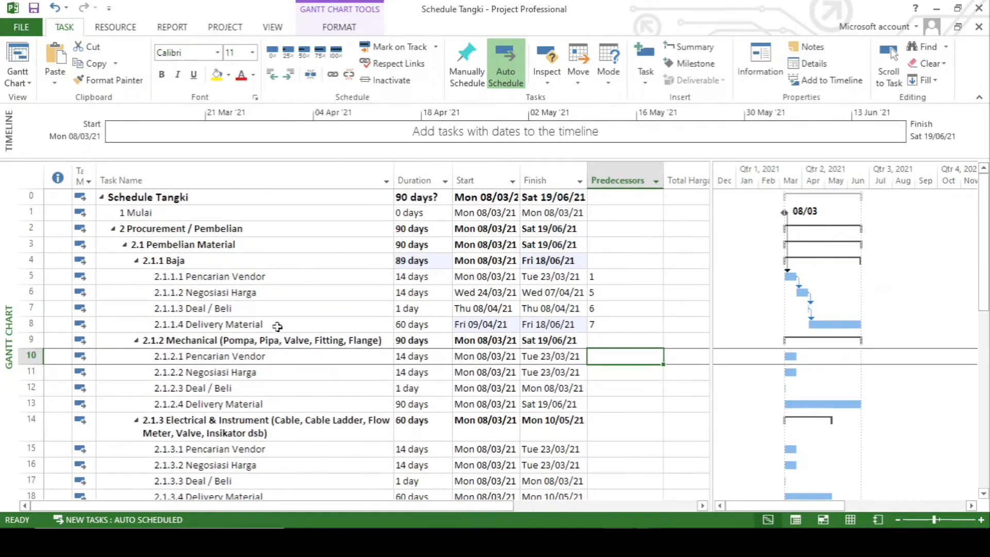
scroll(278, 341, down, 1)
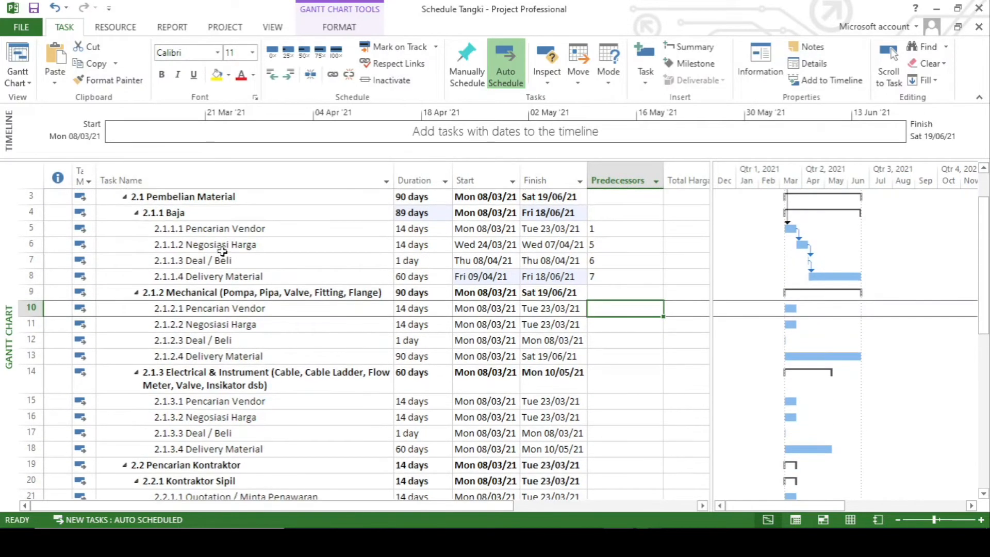
click(223, 261)
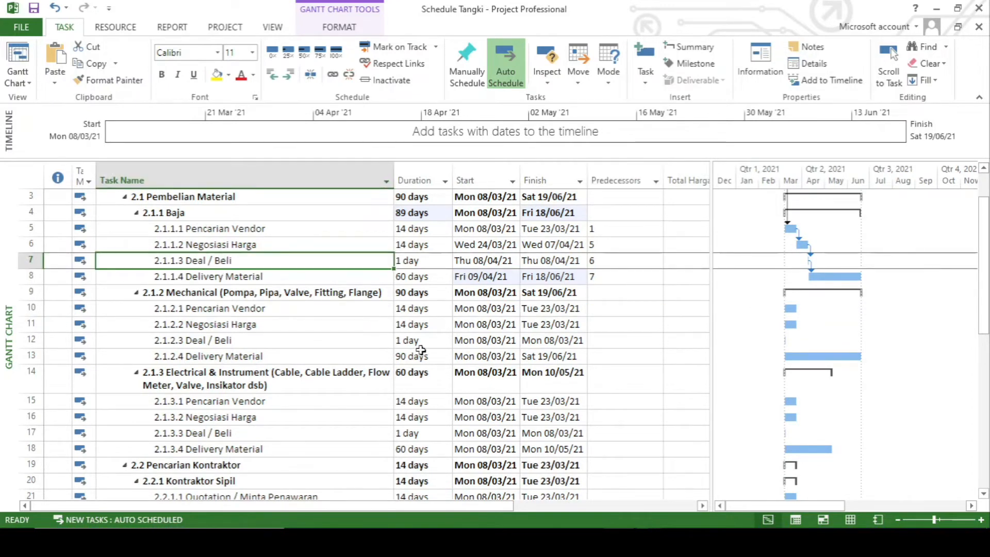
Step: Set the predecessors of Mechanical's Pencarian Vendor, Negosiasi Harga and Deal / Beli to 7, 10 and 11 respectively
click(618, 310)
text(7)
key(Return)
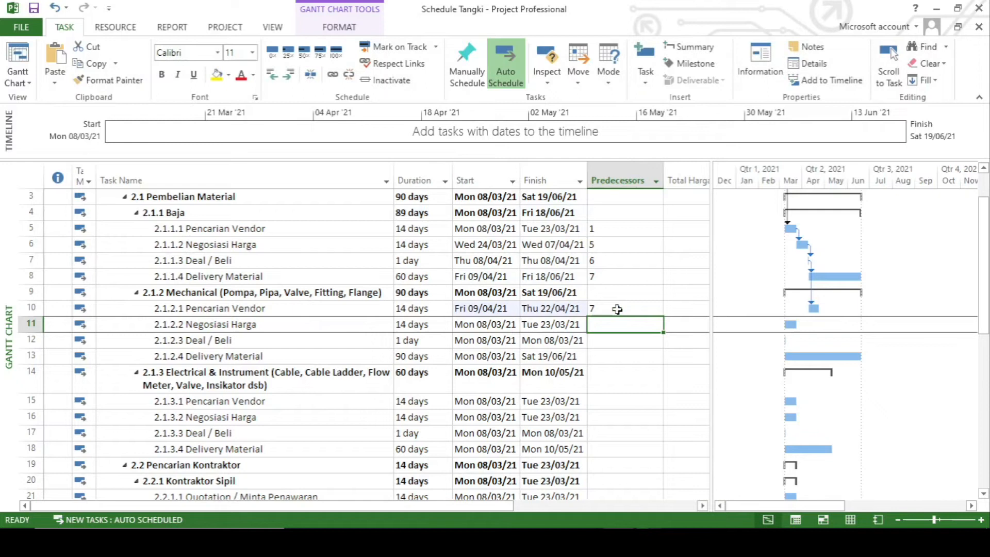
text(10)
key(Return)
text(11)
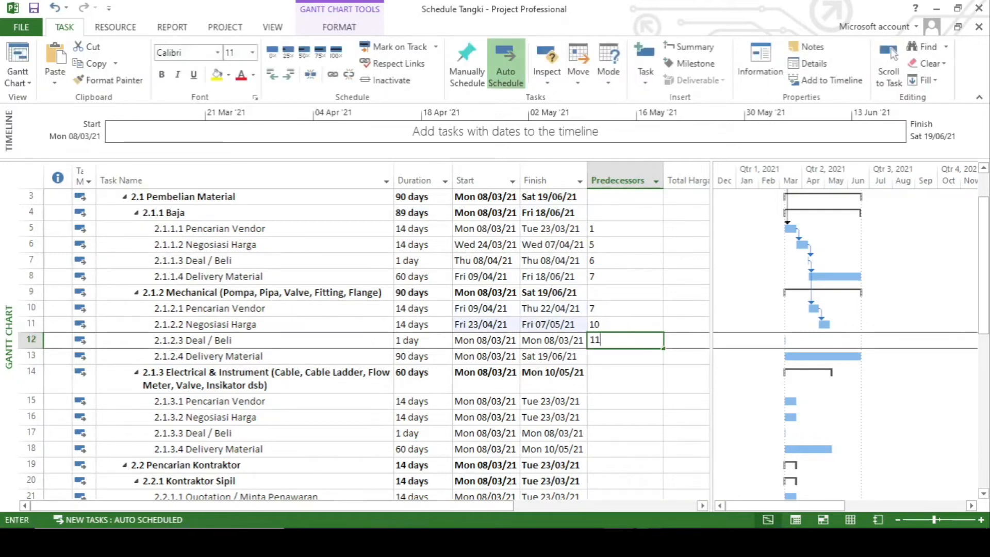
key(Return)
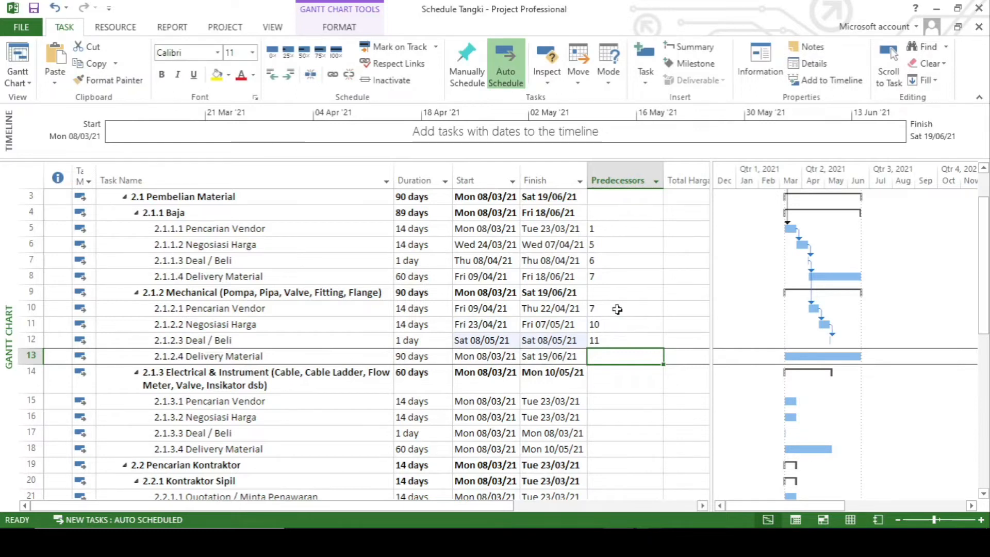
Step: Set predecessor 12 for the Delivery Material task under Mechanical
click(605, 342)
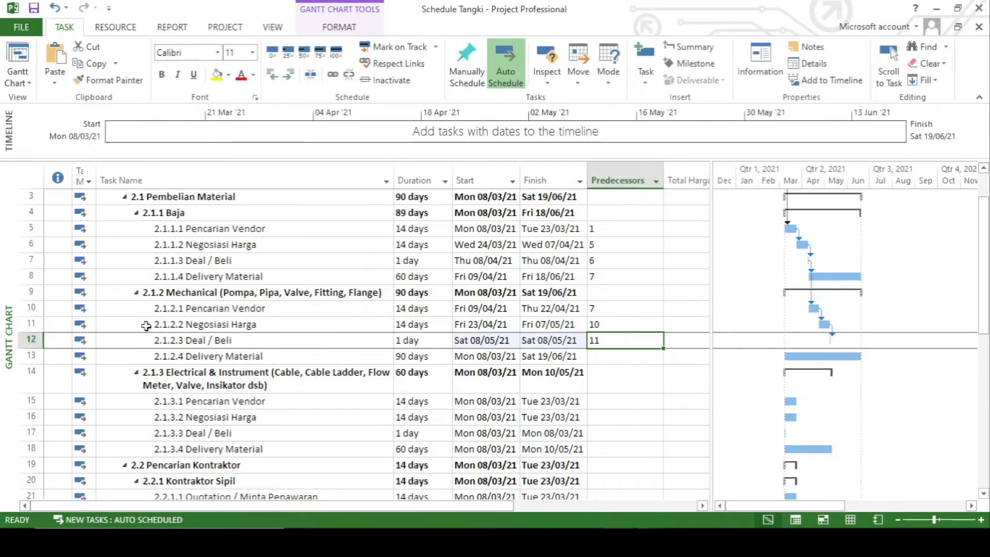
click(211, 325)
click(235, 357)
click(611, 356)
text(12)
key(Return)
Step: Check the predecessor's link type and lag in the Task Information of Mechanical's Delivery Material
click(610, 356)
double_click(609, 356)
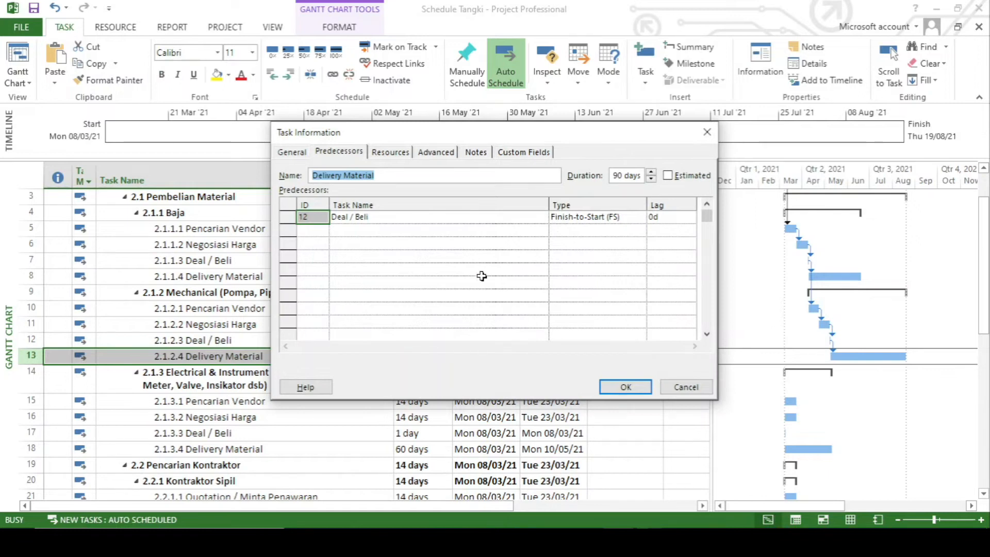
click(626, 386)
click(502, 403)
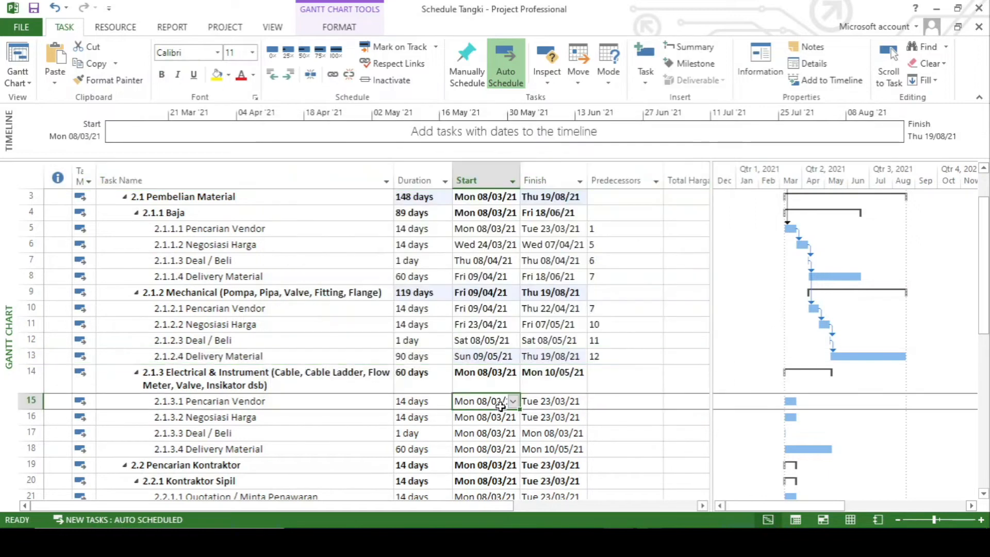
Step: Link Pencarian Vendor under Electrical & Instrument to task 10 with a start-to-start predecessor, 10SS
scroll(502, 403, down, 1)
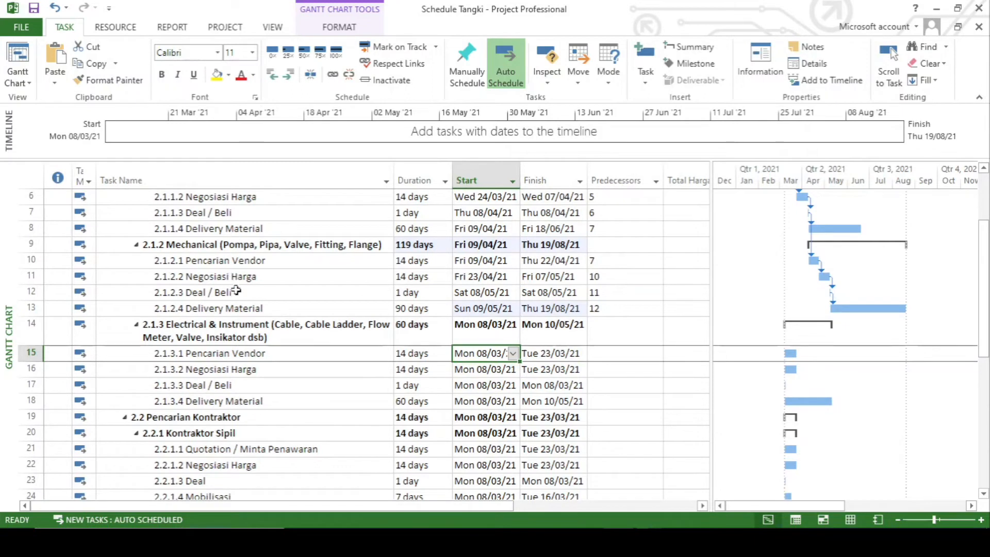
click(614, 353)
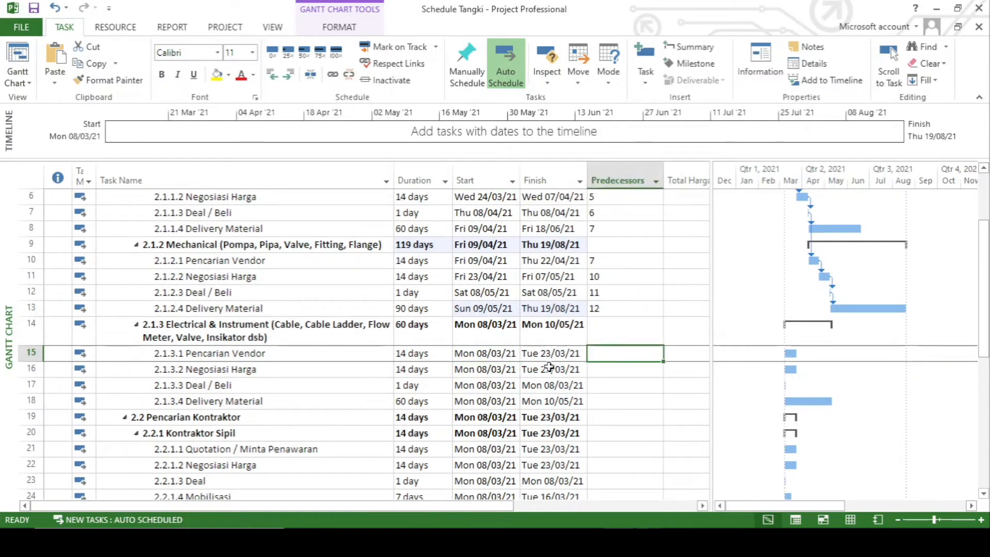
text(10ss)
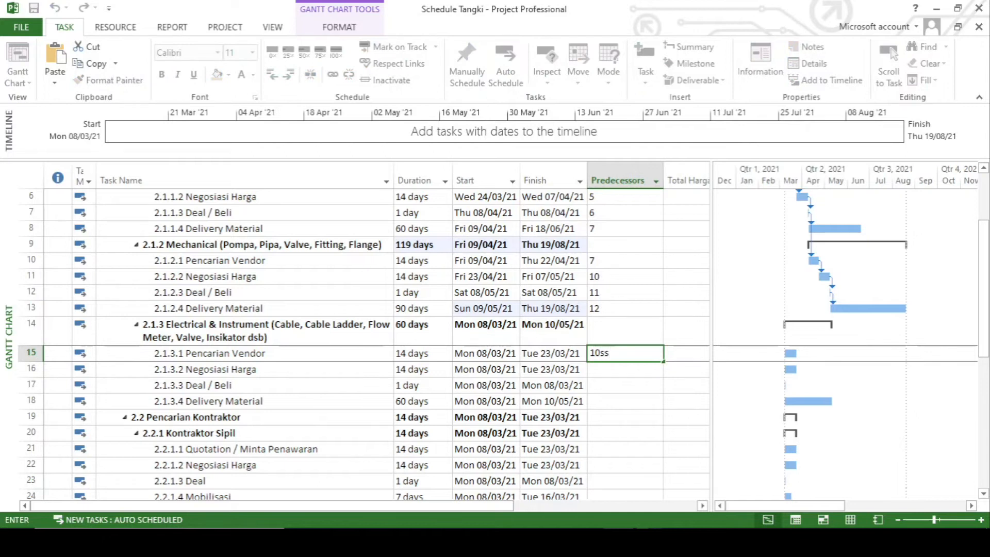
key(Return)
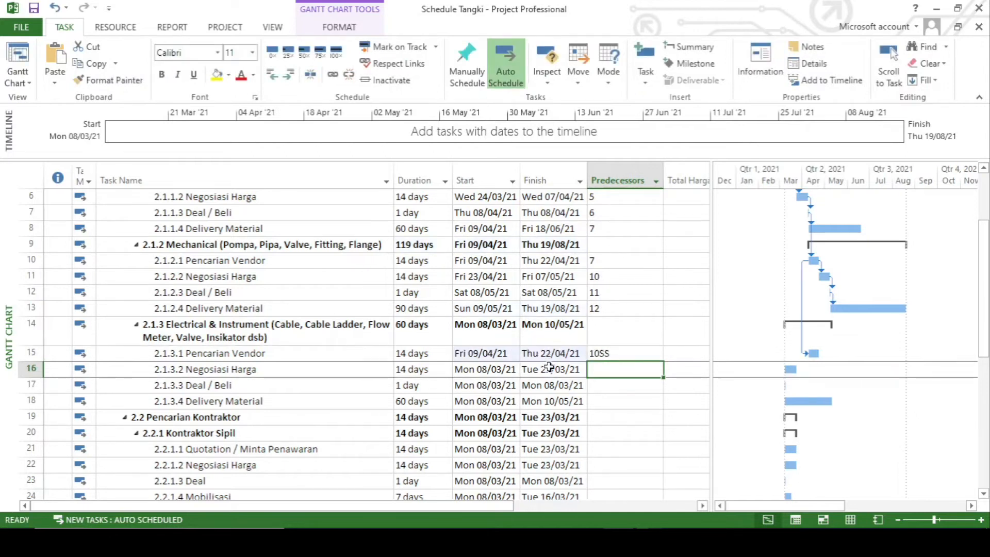
Step: Set the predecessors of Electrical & Instrument's Negosiasi Harga, Deal / Beli and Delivery Material to 15, 16 and 17 respectively
text(15)
key(Return)
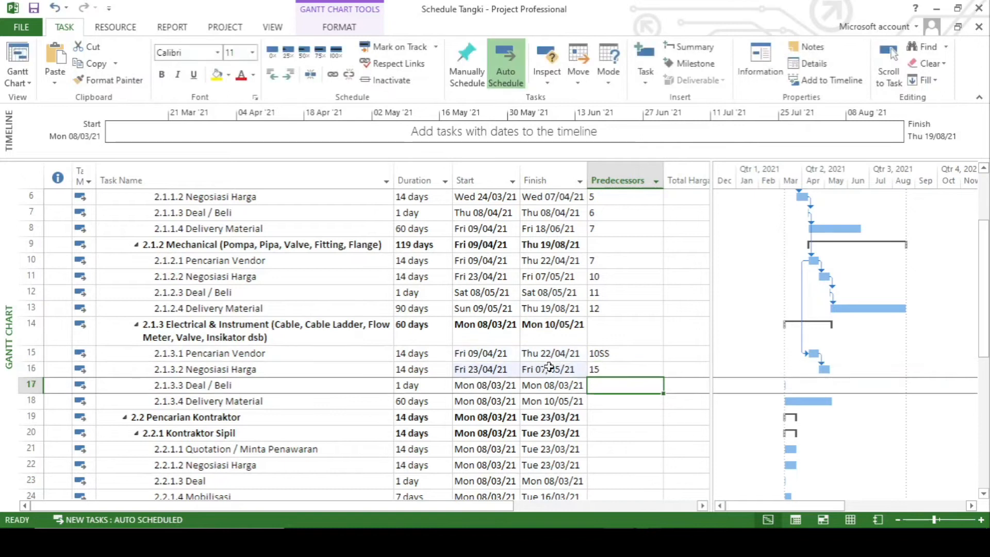
text(16)
key(Return)
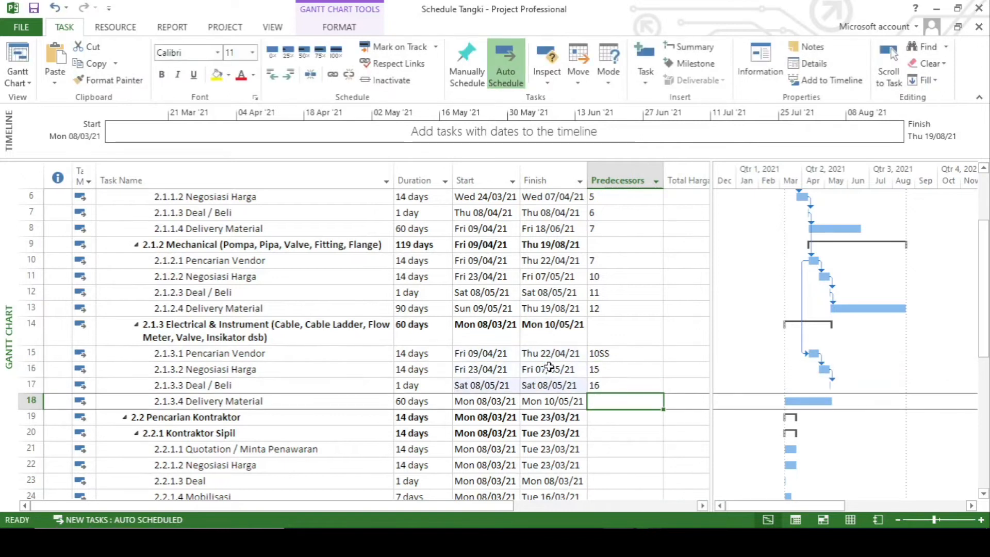
text(17)
key(Return)
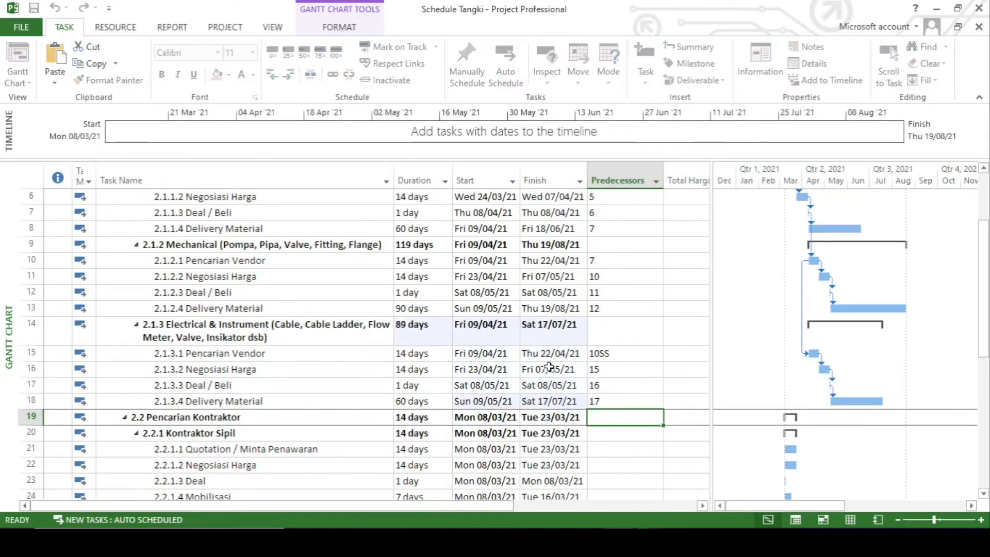
Step: Replace the predecessor of Electrical & Instrument's Pencarian Vendor with 12 and check the bars in the Gantt chart
click(430, 406)
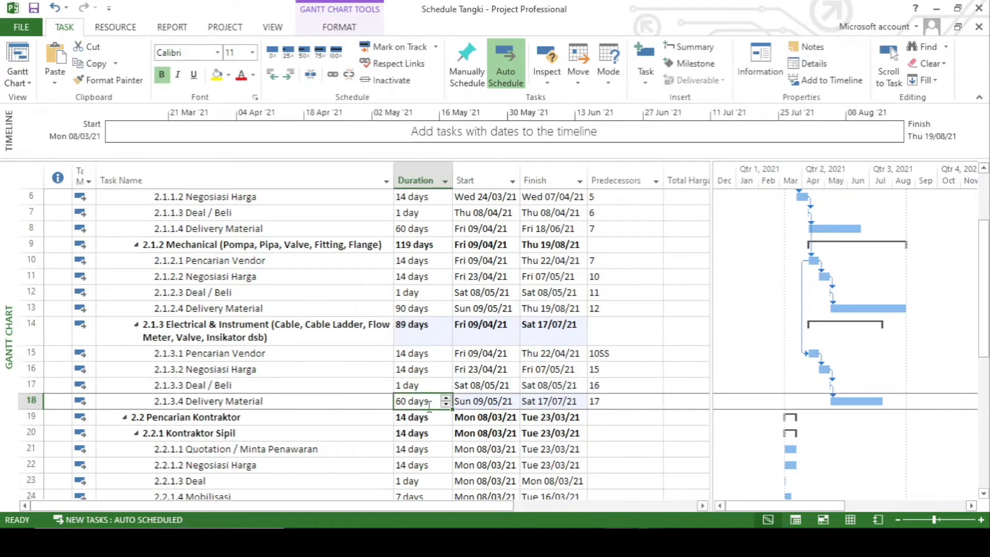
click(426, 311)
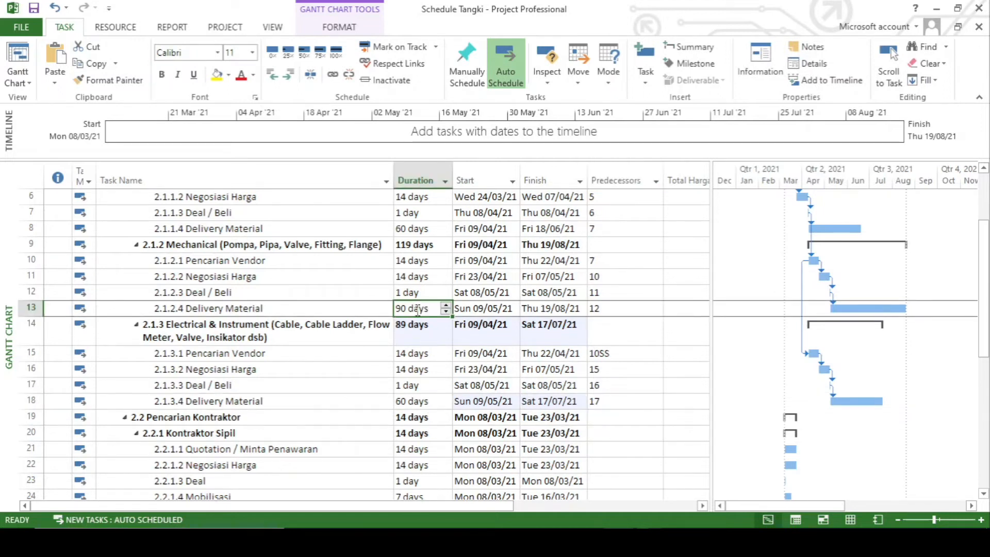
click(422, 400)
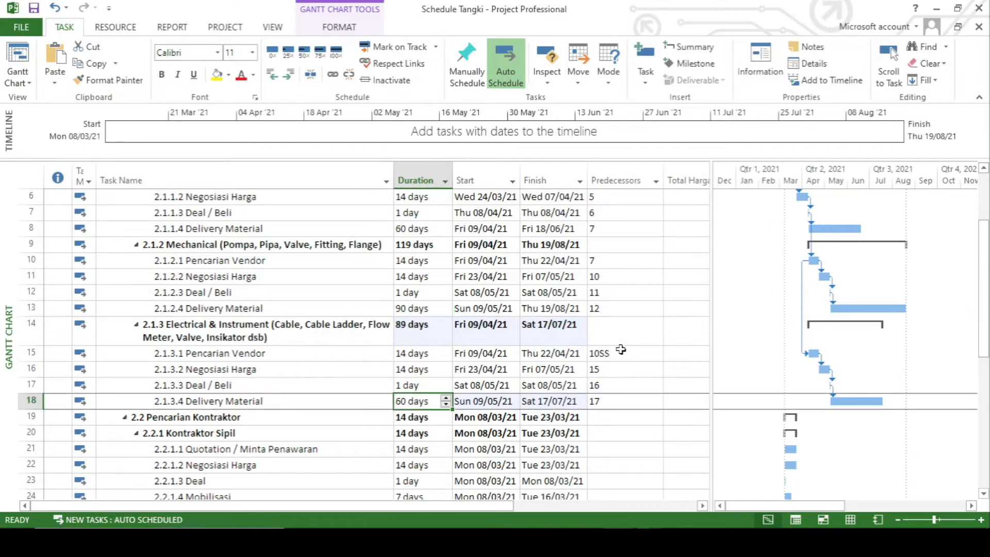
click(608, 355)
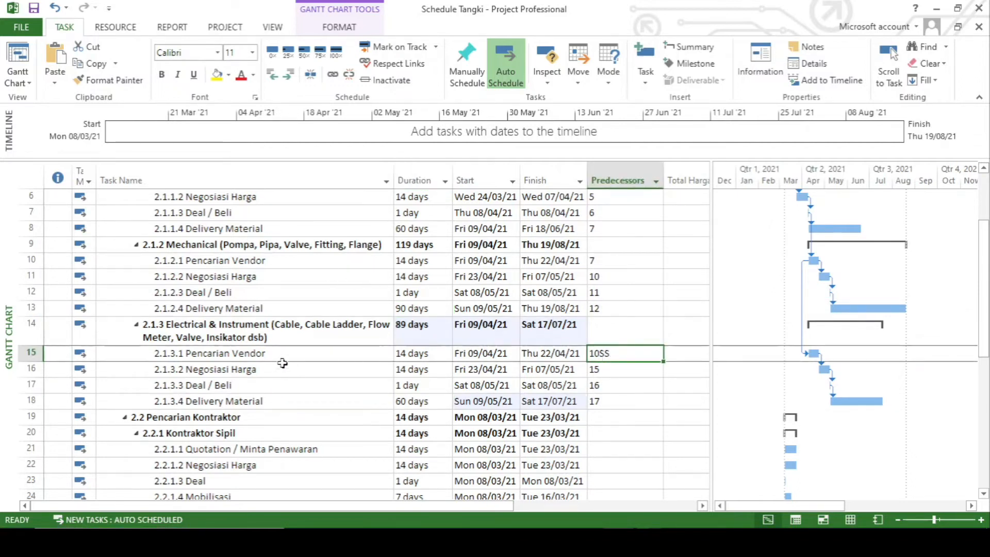
key(F2)
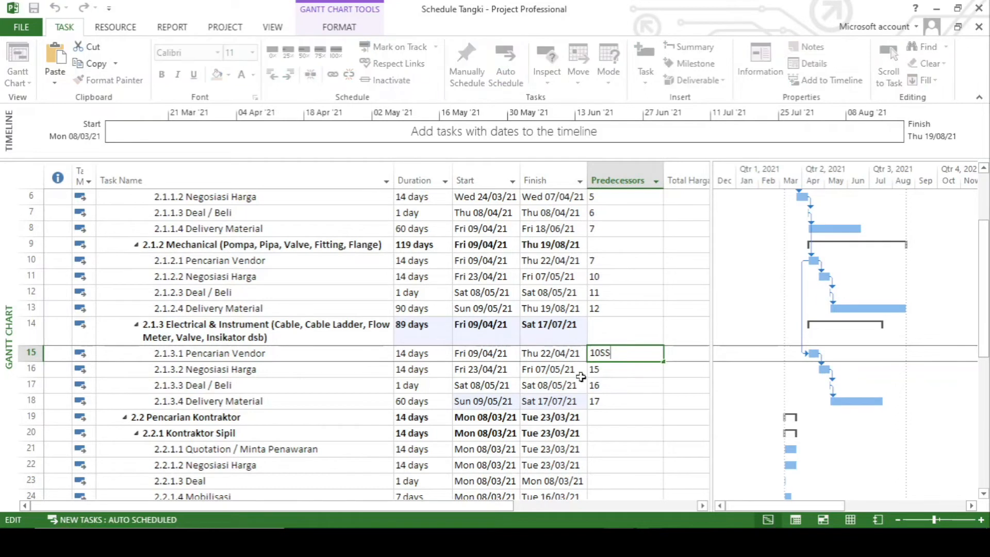
text(12)
key(Return)
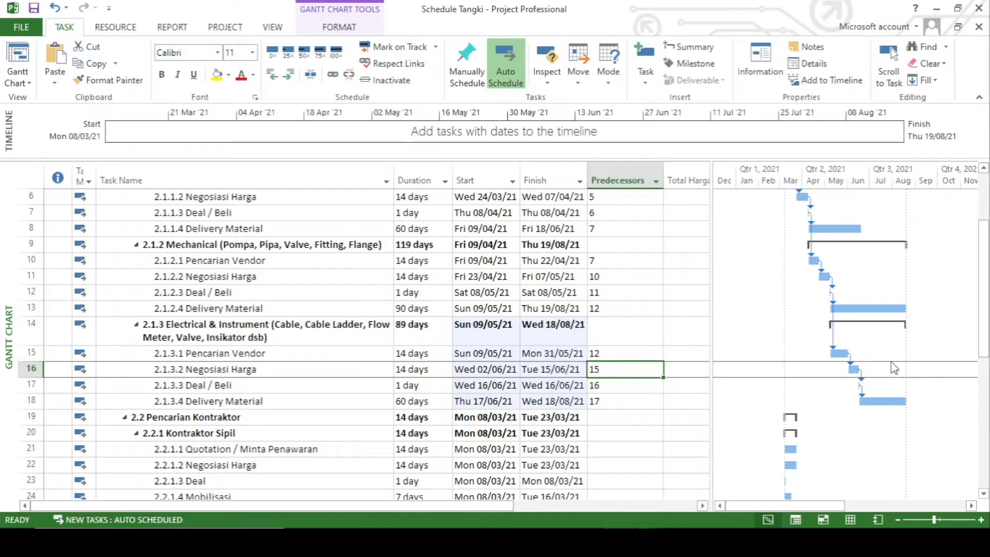
click(972, 506)
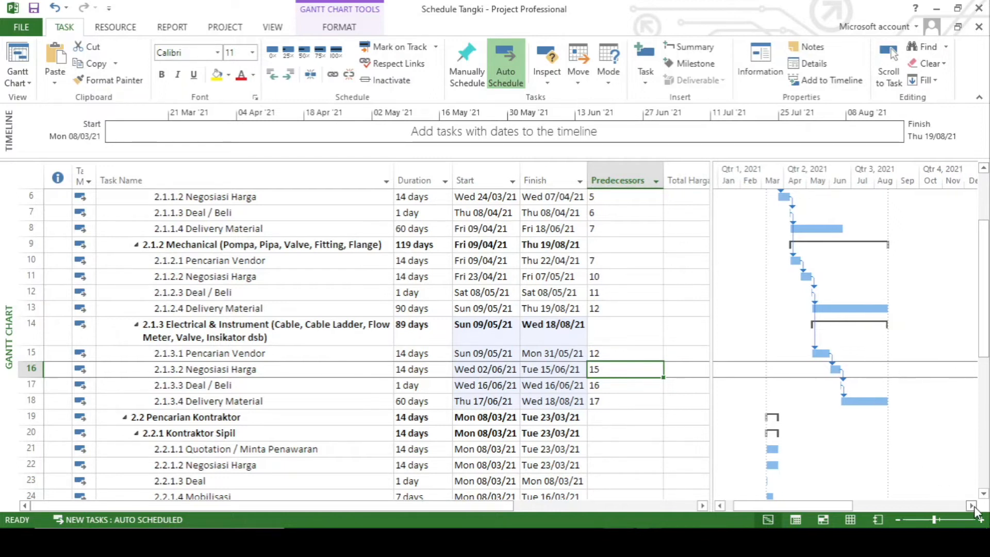
click(971, 506)
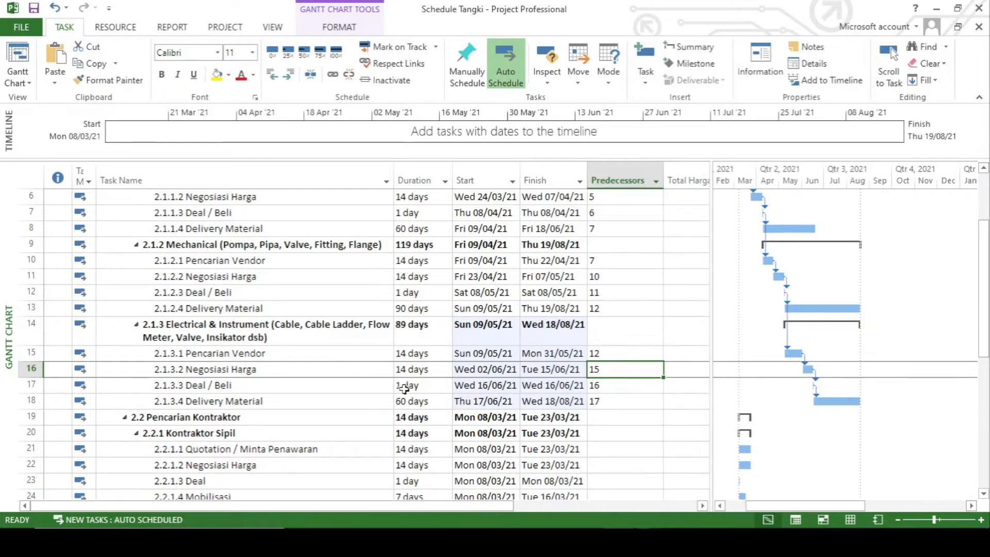
Step: Set predecessor 1 for the Quotation / Minta Penawaran task under Kontraktor Sipil
click(397, 418)
scroll(397, 420, down, 2)
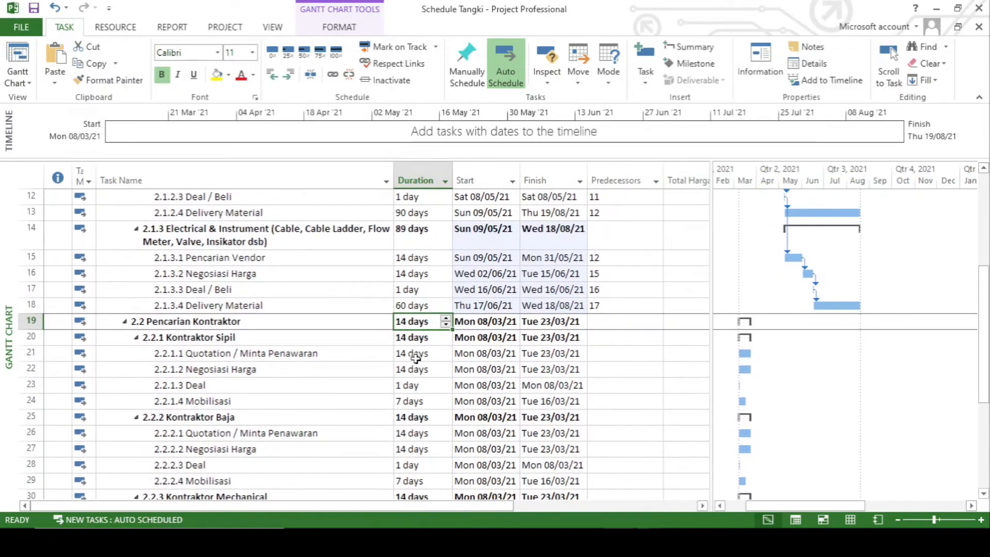
click(441, 352)
click(614, 355)
scroll(523, 388, up, 4)
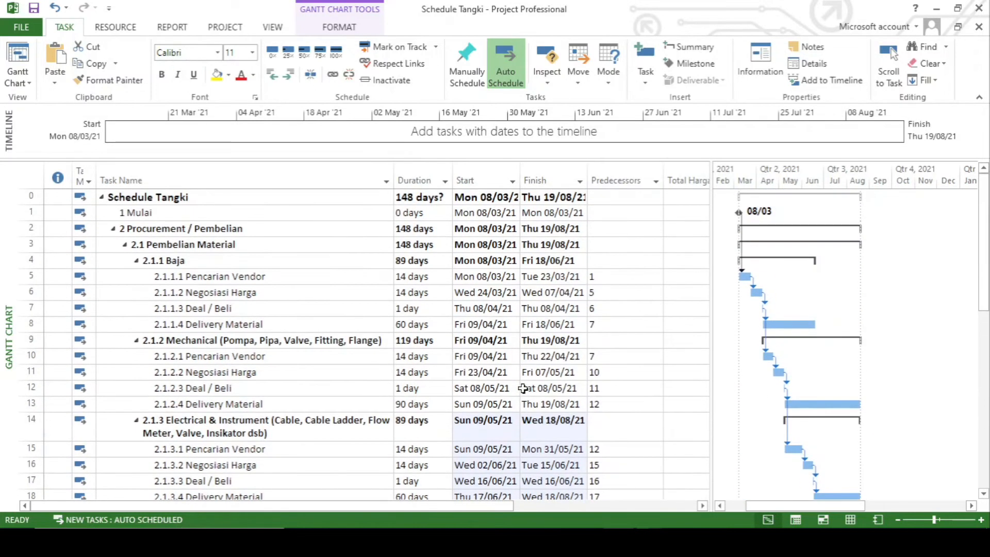
scroll(520, 388, down, 4)
text(1)
key(Return)
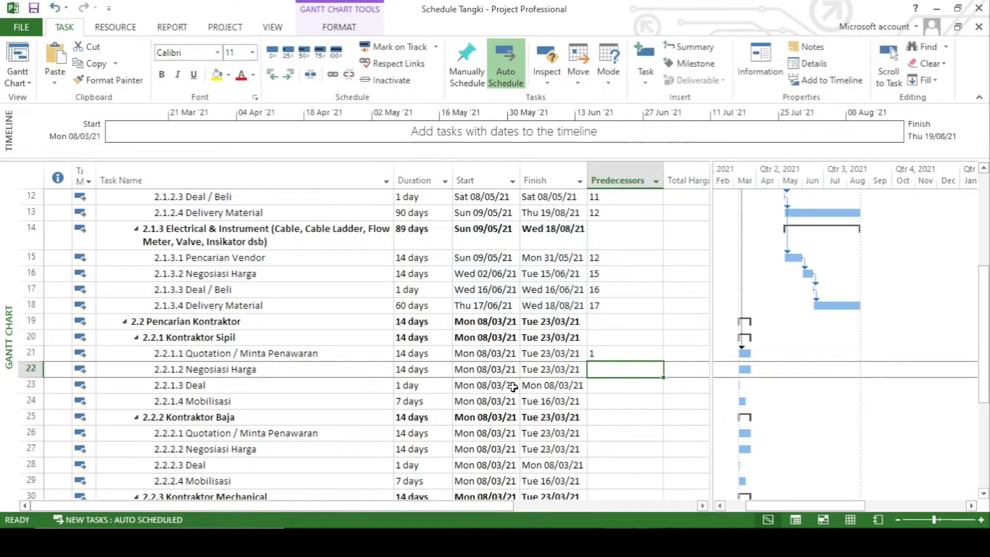
Step: Set the predecessors of Kontraktor Sipil's Negosiasi Harga, Deal and Mobilisasi to 21, 22 and 23 respectively
text(21)
key(Return)
text(22)
key(Return)
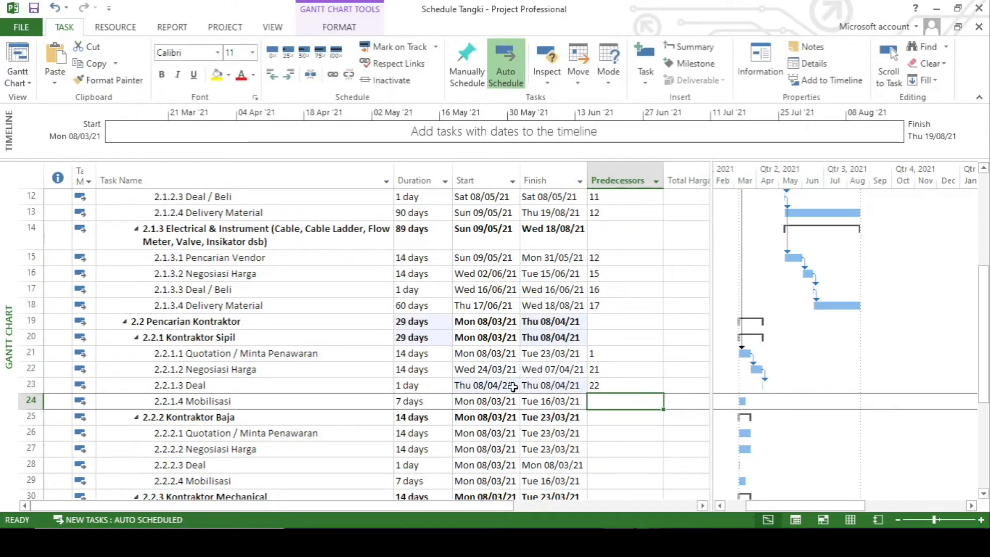
text(23)
key(Return)
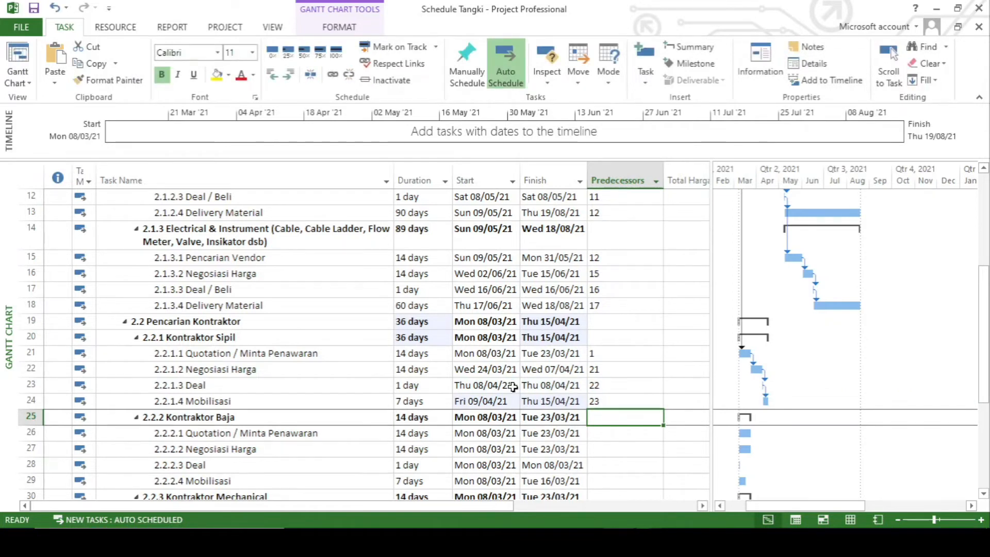
Step: Set predecessors 1, 21, 22 and 23 for Kontraktor Baja's Quotation / Minta Penawaran, Negosiasi Harga, Deal and Mobilisasi respectively
scroll(513, 386, down, 2)
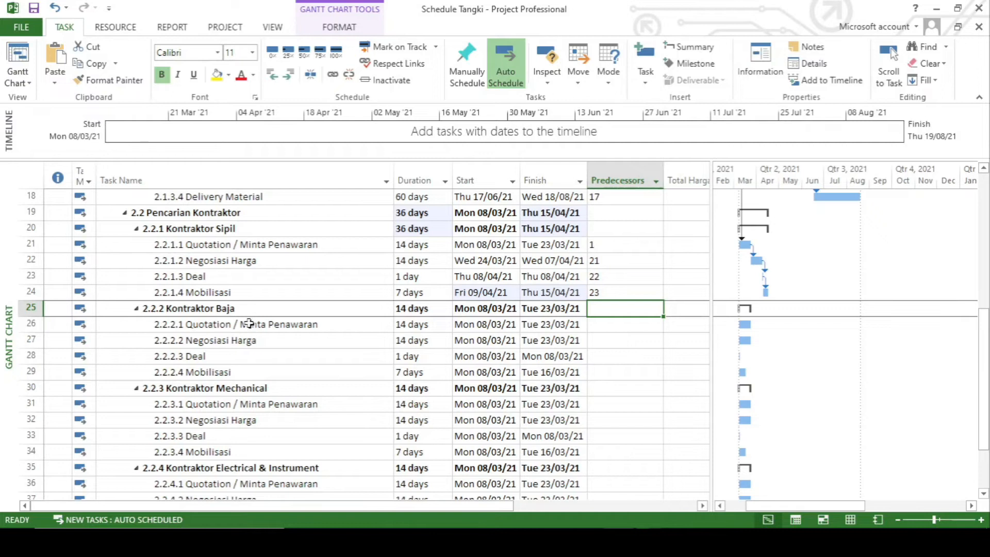
click(618, 326)
text(1)
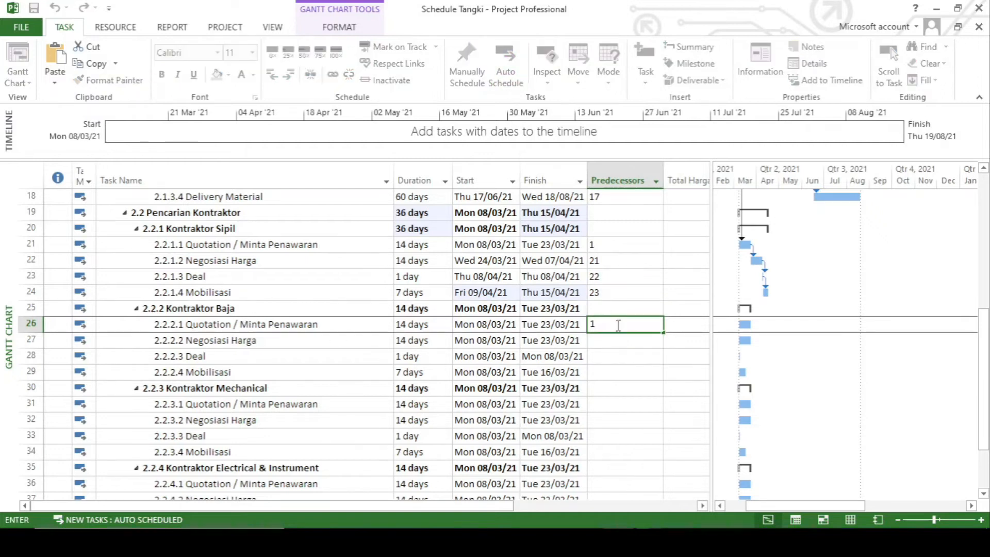
key(Return)
text(21)
key(Return)
text(22)
key(Return)
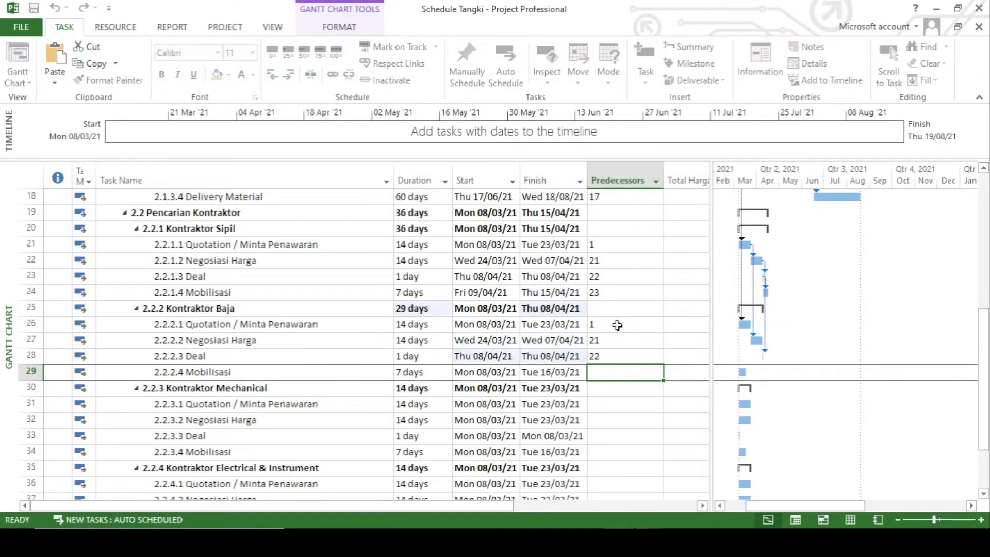
text(23)
key(Return)
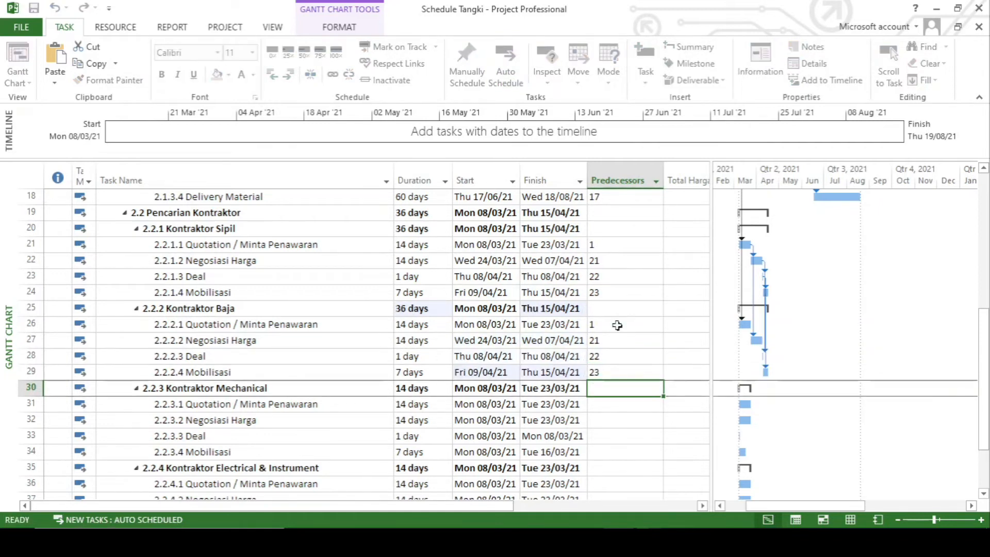
Step: Expand the Konstruksi summary task and look up the row number of Pancang (70 Titik) under Pekerjaan Sipil
scroll(337, 378, down, 2)
scroll(289, 359, up, 2)
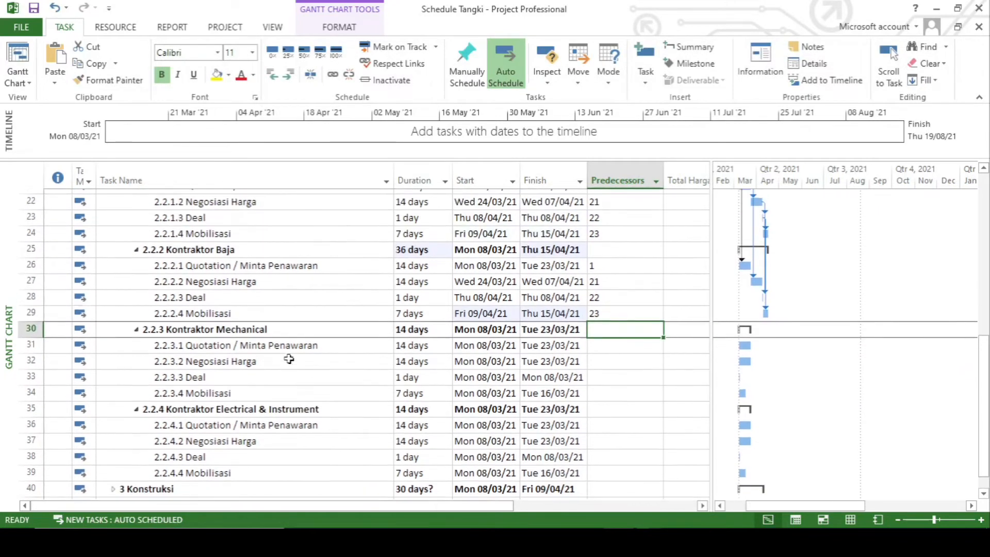
click(244, 408)
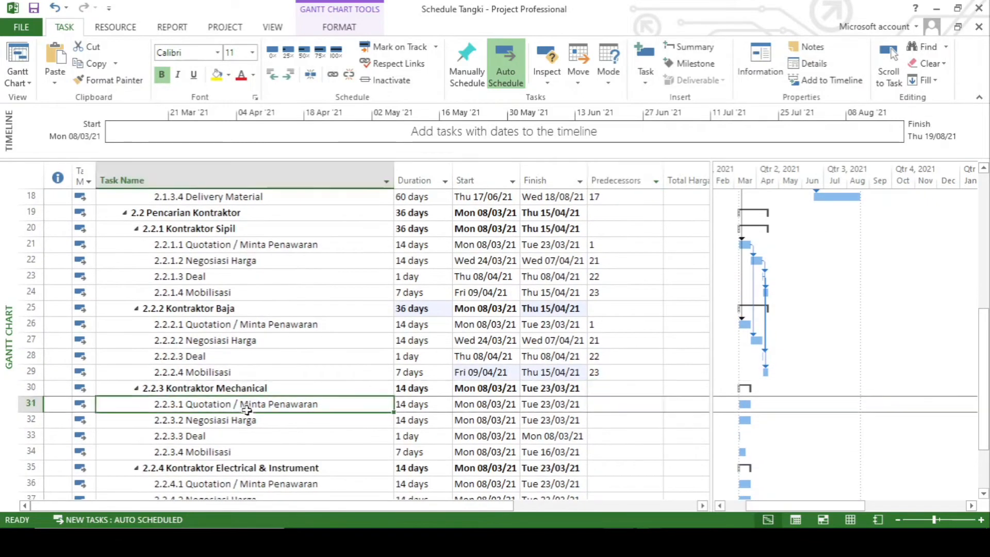
click(608, 410)
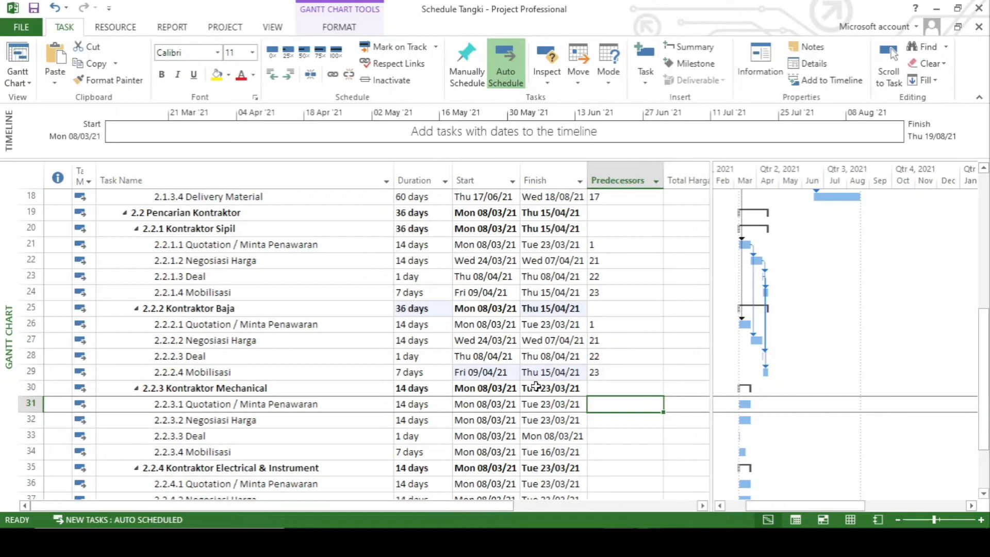
scroll(533, 384, down, 5)
scroll(402, 346, up, 2)
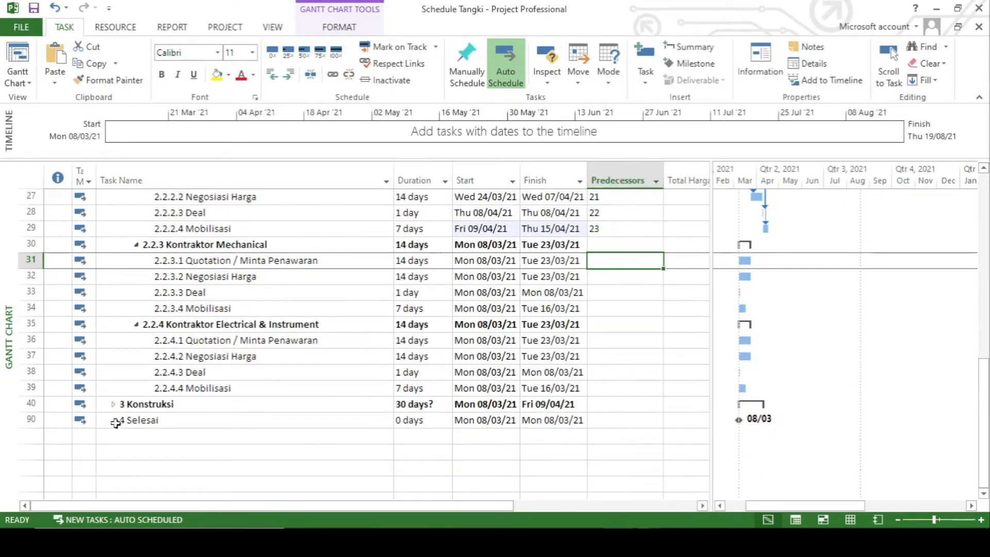
click(112, 404)
scroll(162, 451, down, 1)
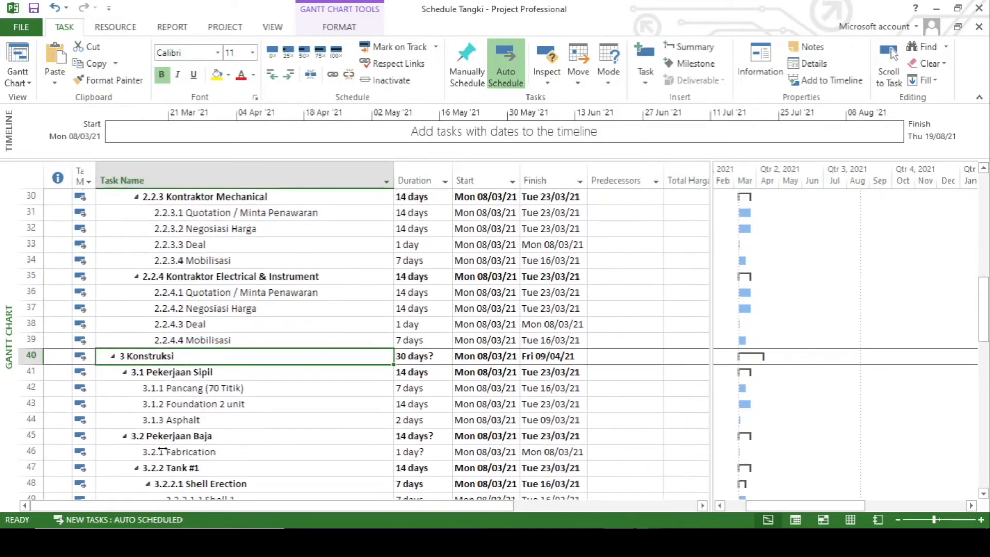
click(198, 390)
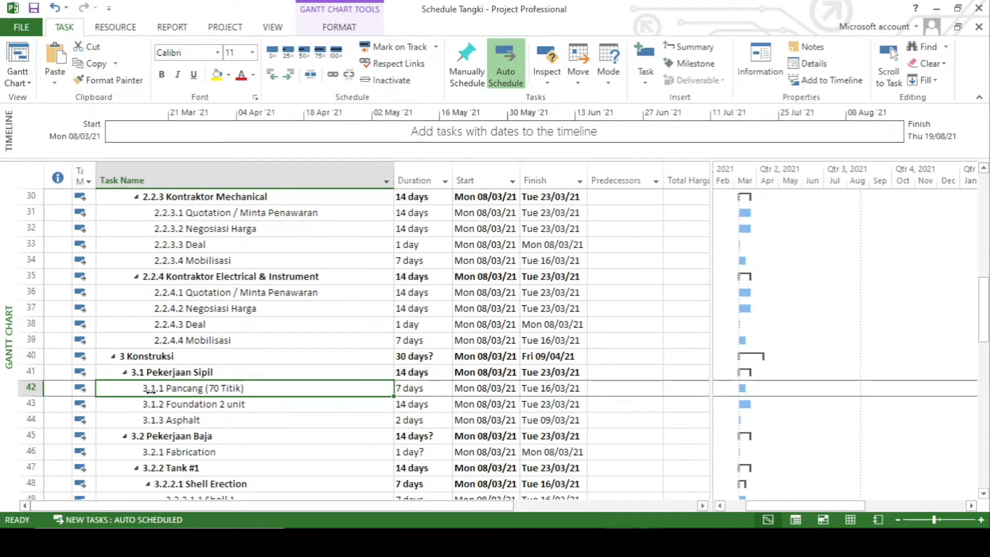
scroll(147, 393, up, 3)
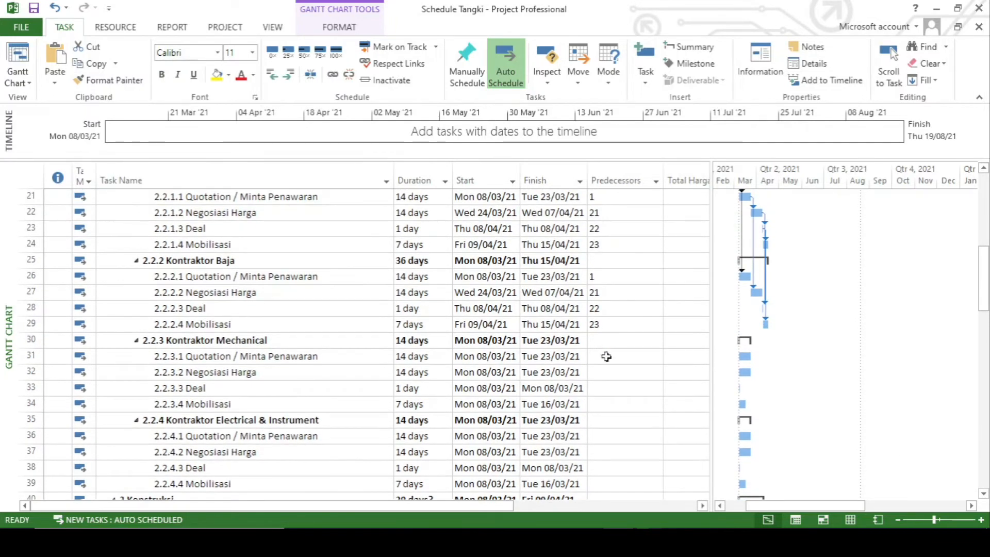
click(607, 357)
text(42;)
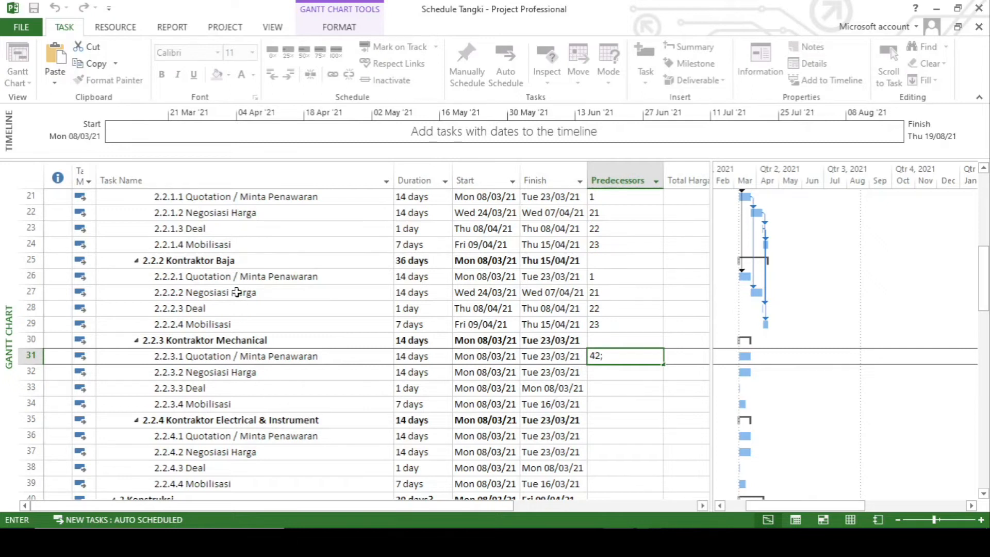
key(Escape)
scroll(236, 293, up, 1)
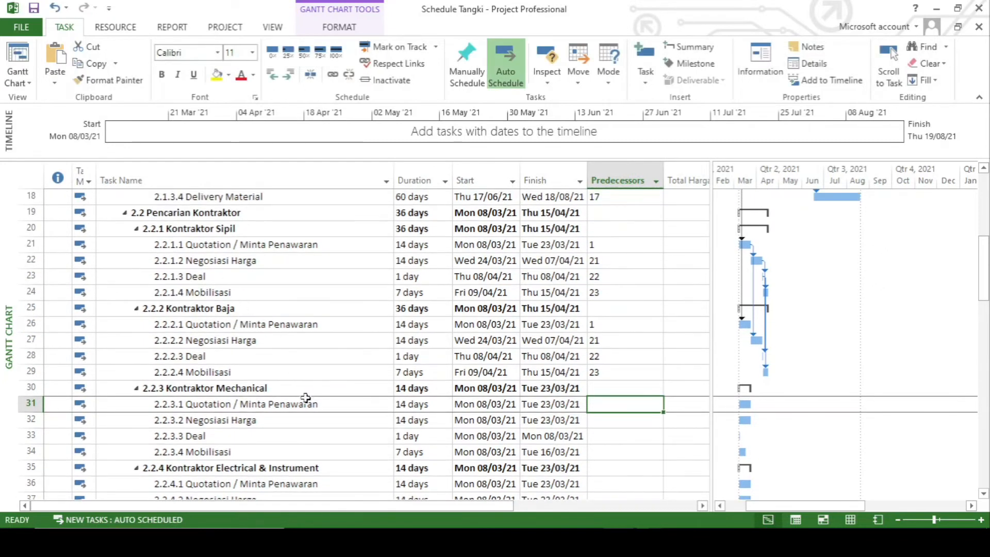
scroll(307, 402, down, 1)
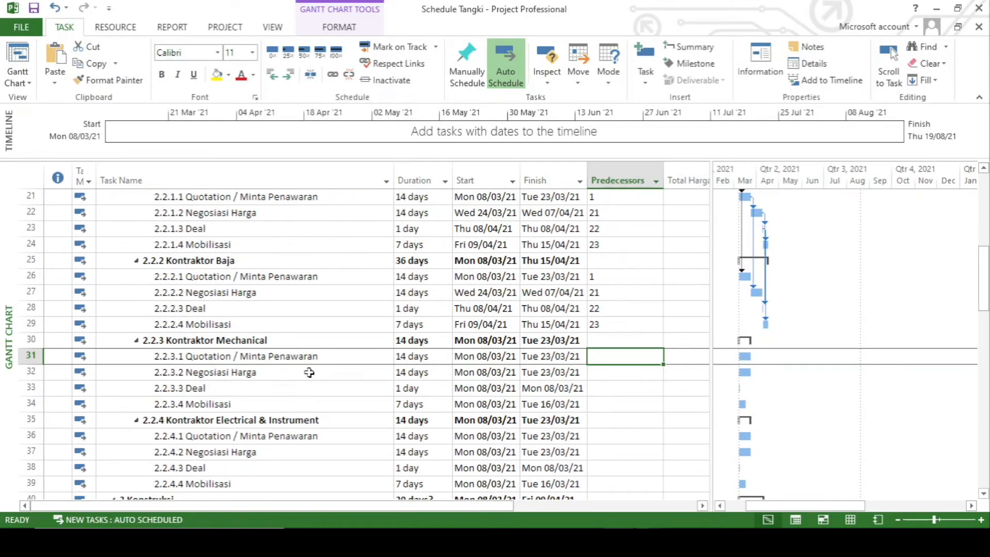
click(470, 498)
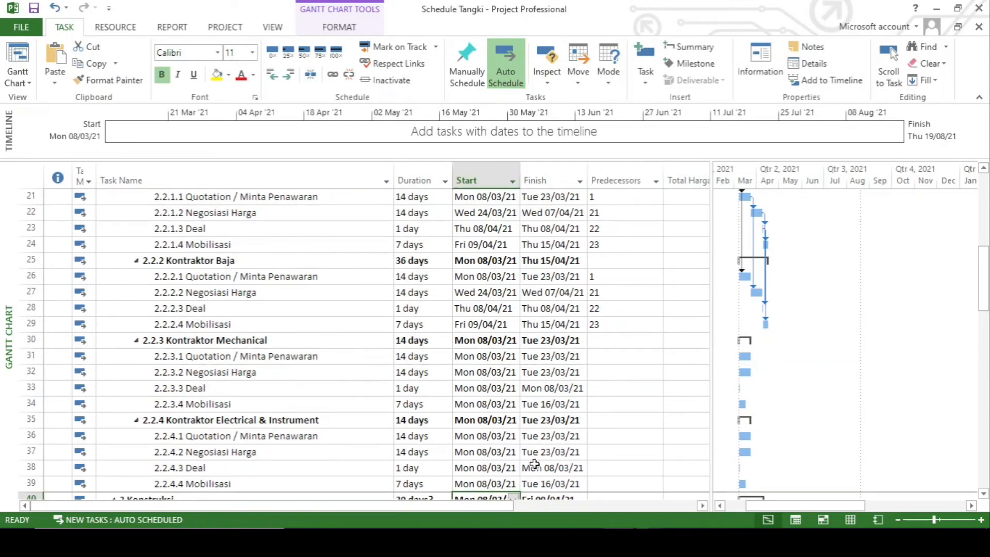
Step: Set the predecessors of Kontraktor Mechanical's Quotation / Minta Penawaran to 24;29
click(613, 357)
click(613, 358)
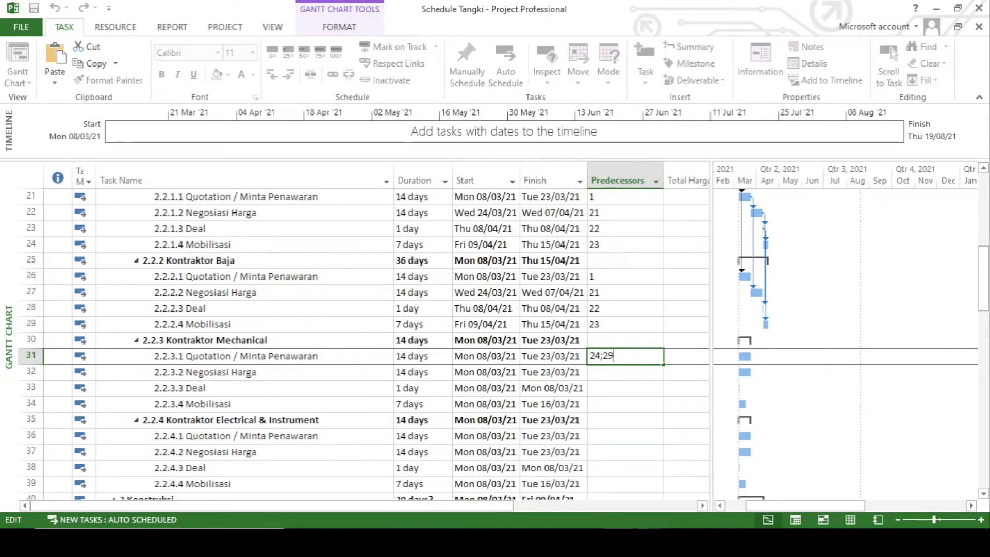
key(Return)
scroll(613, 370, down, 3)
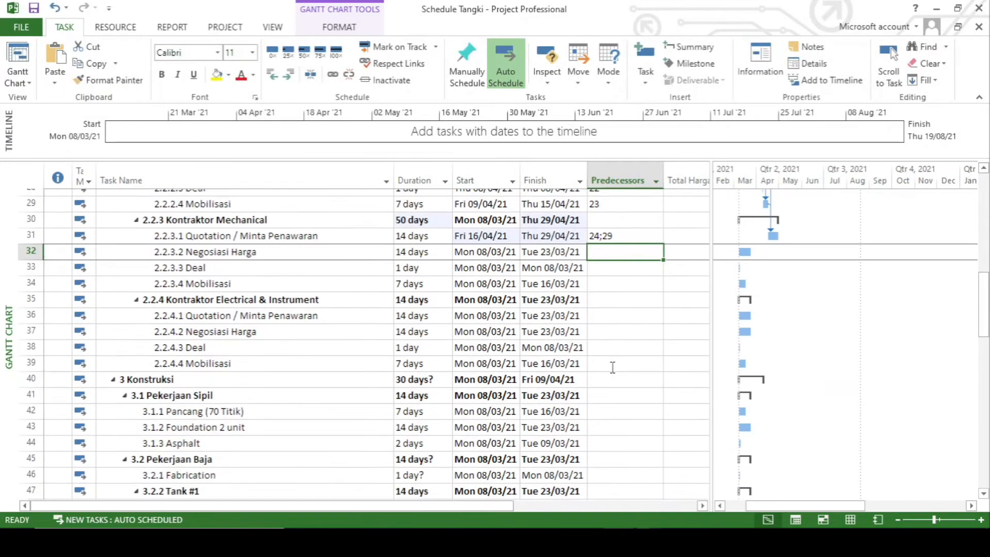
Step: Add task 42 to the predecessors of Kontraktor Mechanical's Quotation / Minta Penawaran, making them 24;29;42
scroll(553, 376, up, 1)
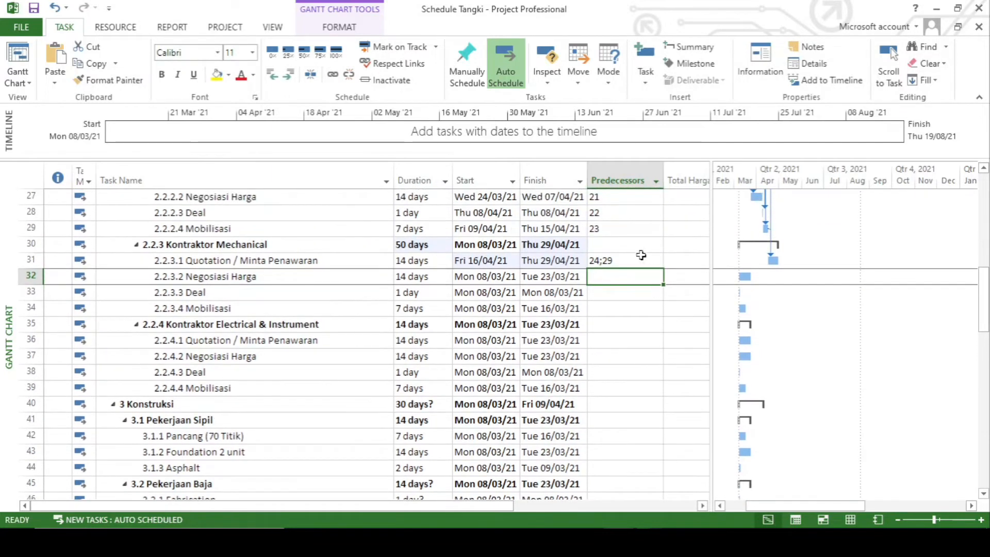
click(642, 256)
click(643, 256)
text(;42)
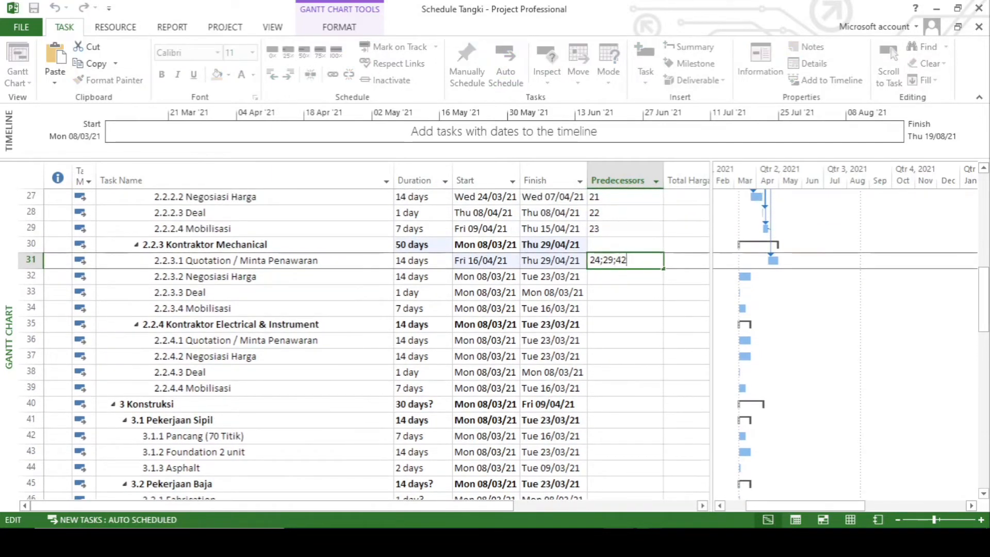
key(Return)
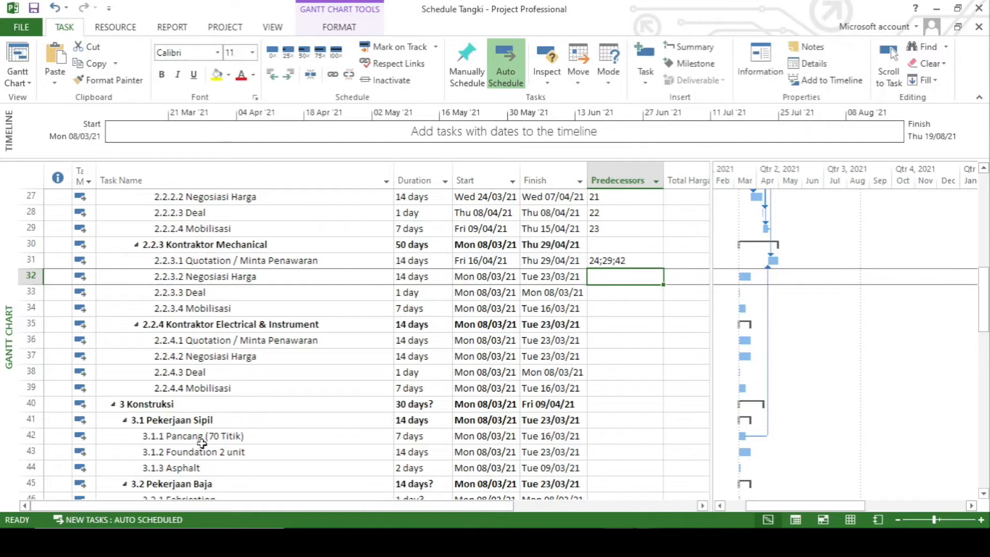
Step: Set the predecessors of Kontraktor Mechanical's Negosiasi Harga, Deal and Mobilisasi to 31, 32 and 33 respectively
scroll(206, 444, up, 2)
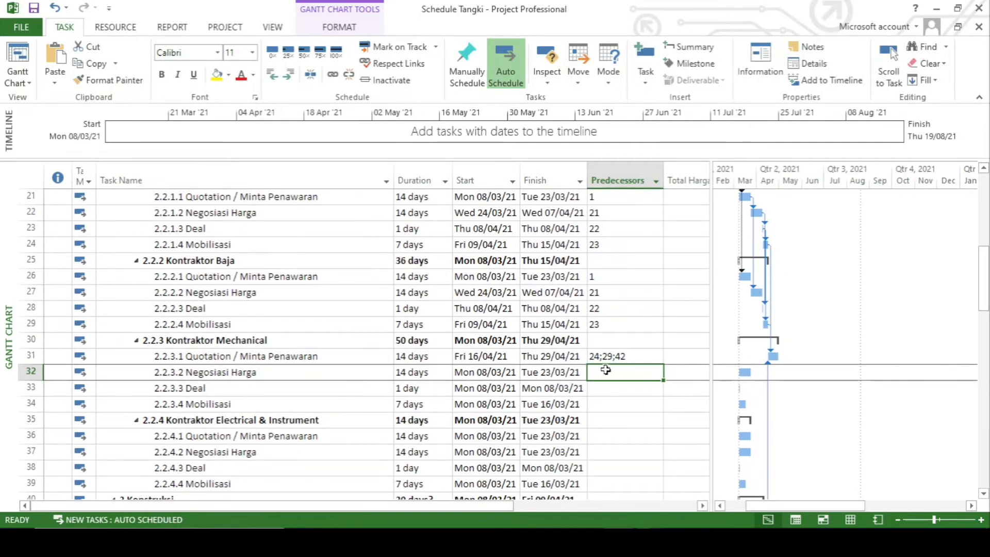
text(31)
key(Return)
text(32)
key(Return)
text(33)
key(Return)
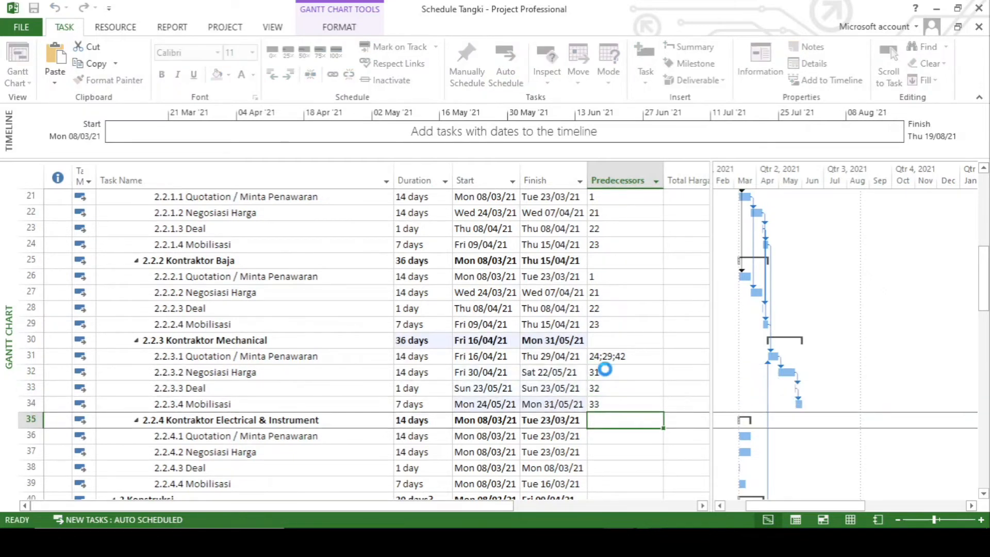
Step: Set the predecessor of Kontraktor Electrical & Instrument's Quotation / Minta Penawaran to 34
scroll(570, 426, down, 1)
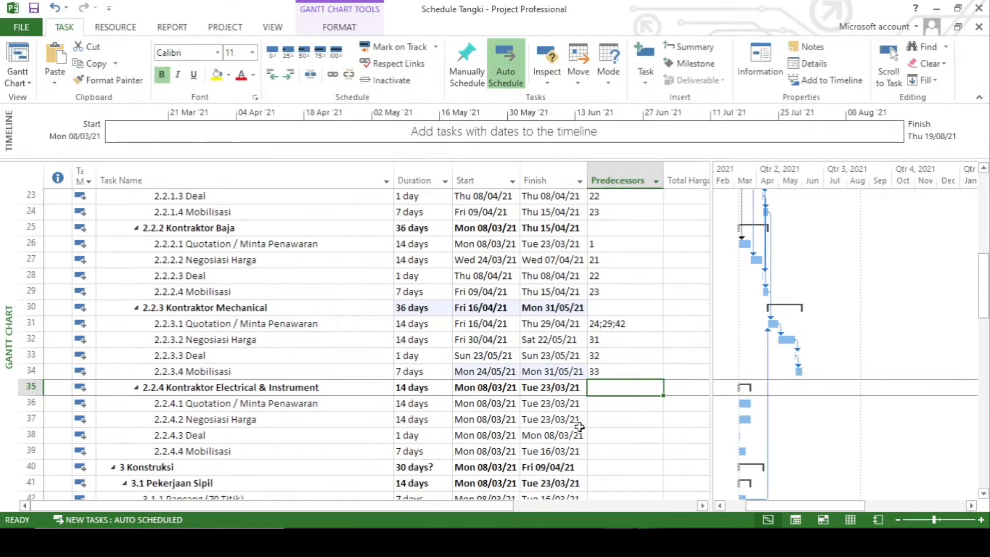
click(590, 389)
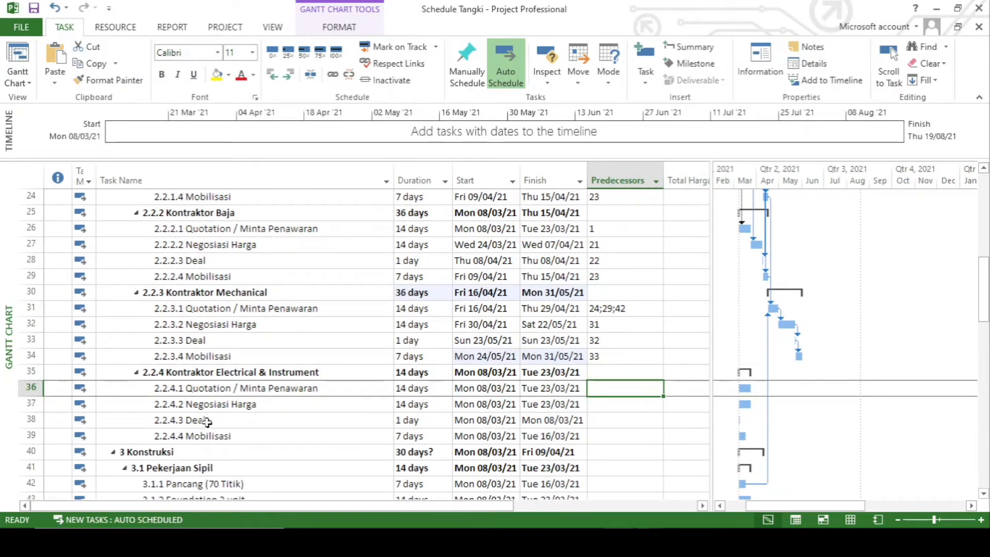
scroll(233, 426, down, 3)
scroll(232, 426, down, 15)
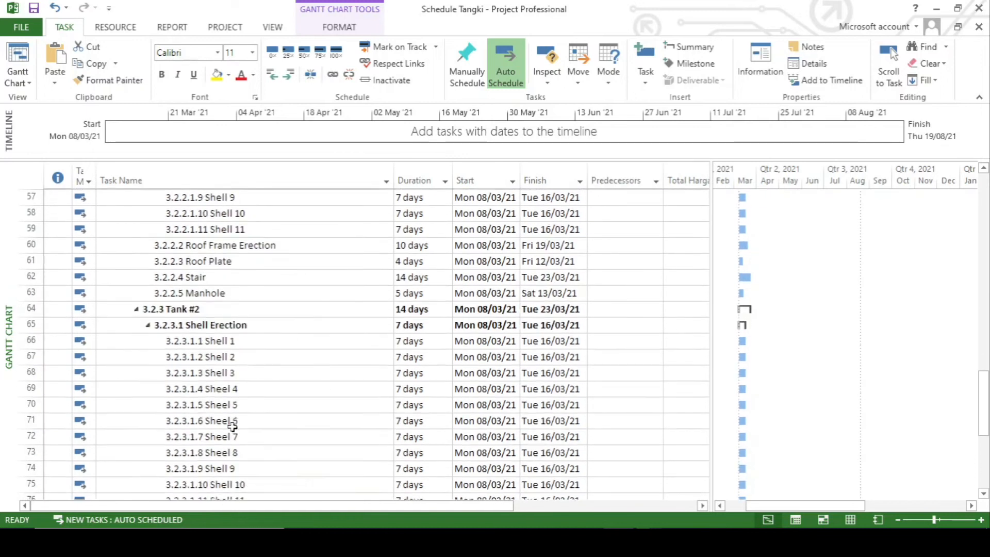
scroll(232, 426, up, 9)
scroll(233, 426, up, 10)
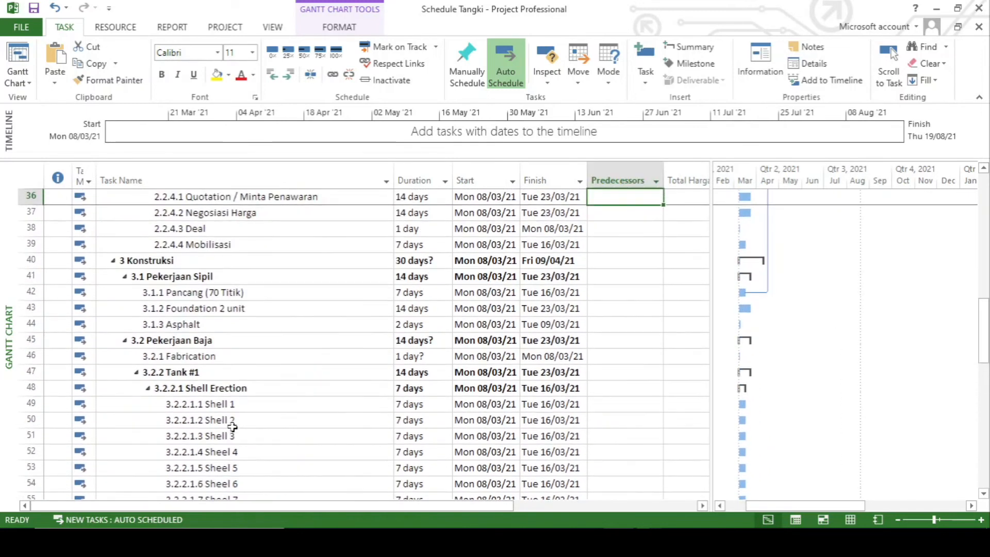
scroll(232, 426, down, 4)
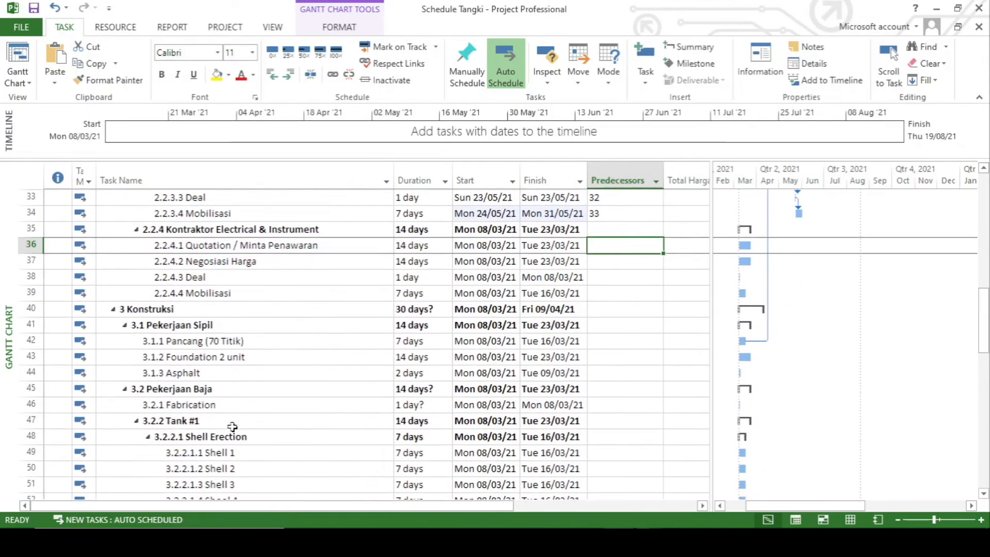
scroll(270, 317, up, 2)
click(609, 354)
click(614, 337)
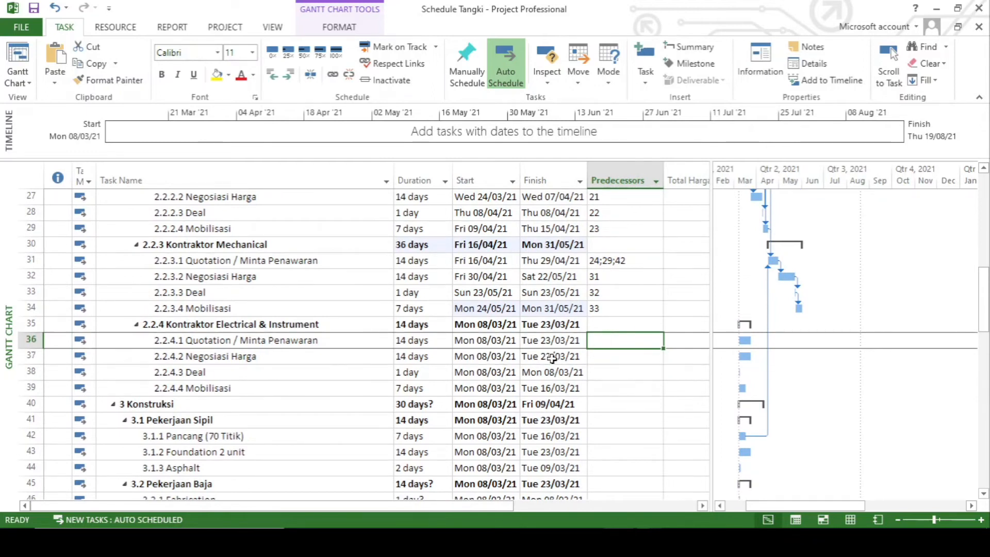
text(33)
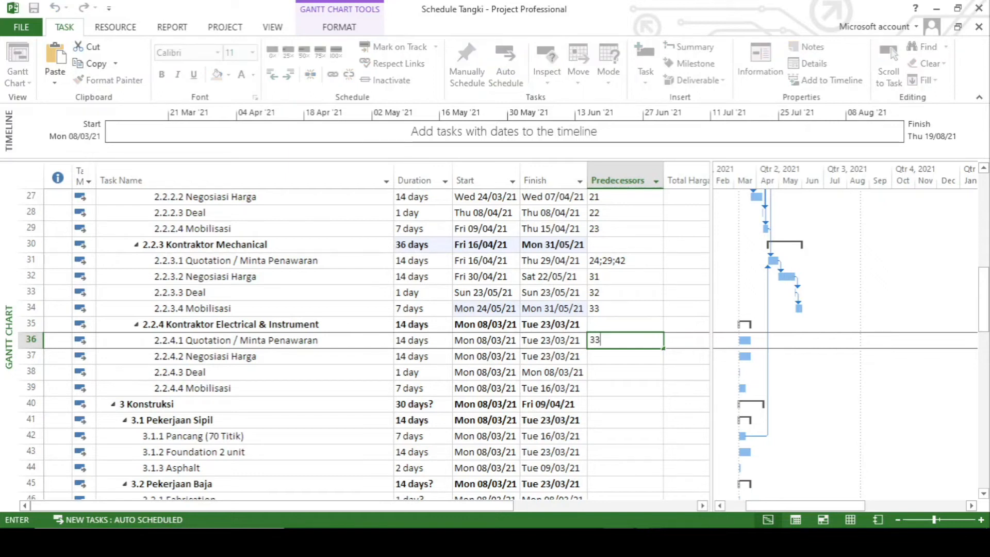
key(Return)
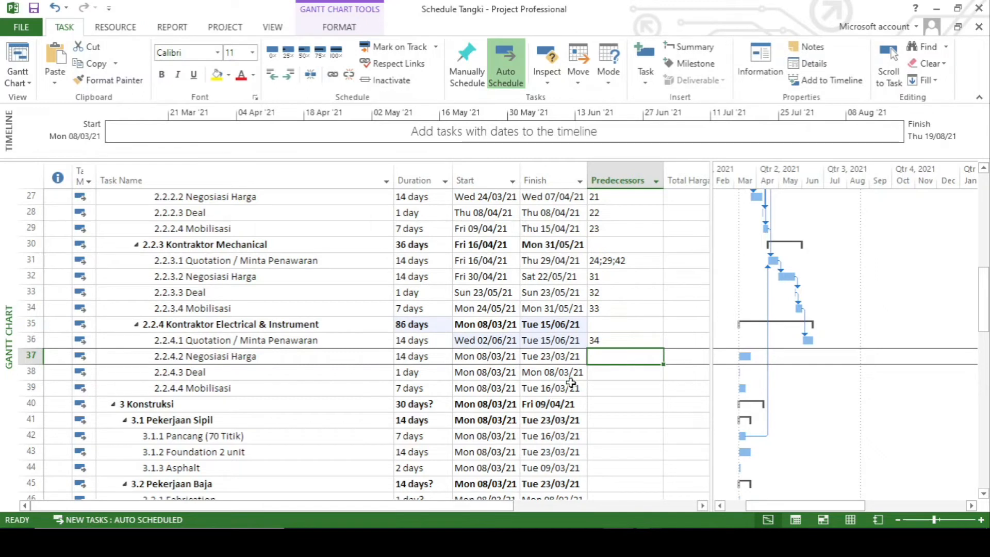
Step: Set the predecessors of Kontraktor Electrical & Instrument's Negosiasi Harga to 36 and its Quotation / Minta Penawaran to 33
text(36)
key(Return)
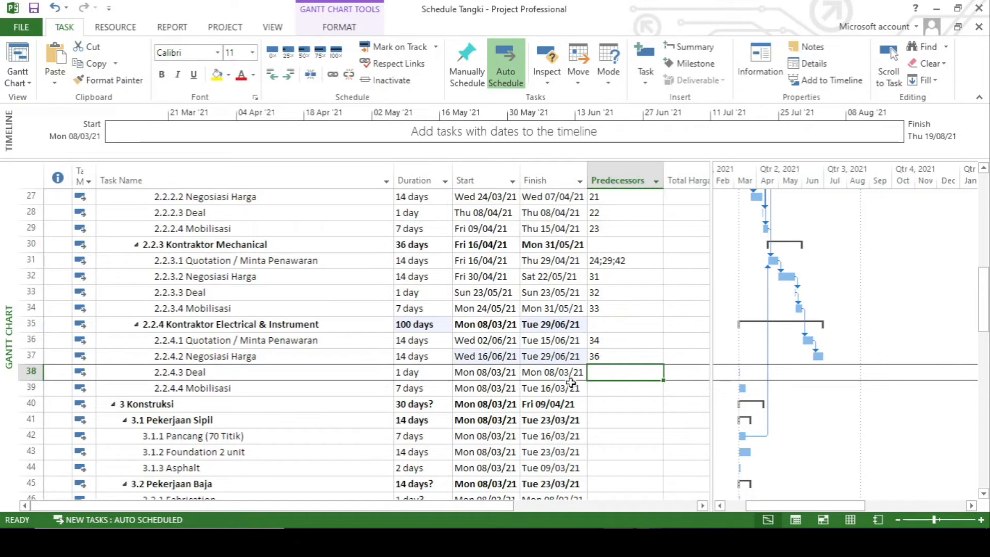
click(607, 345)
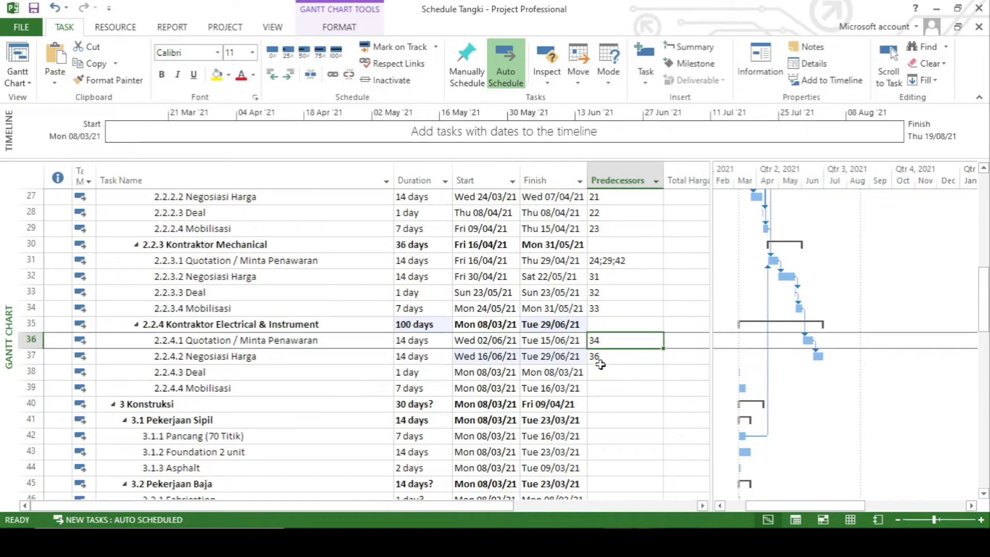
text(33)
key(Return)
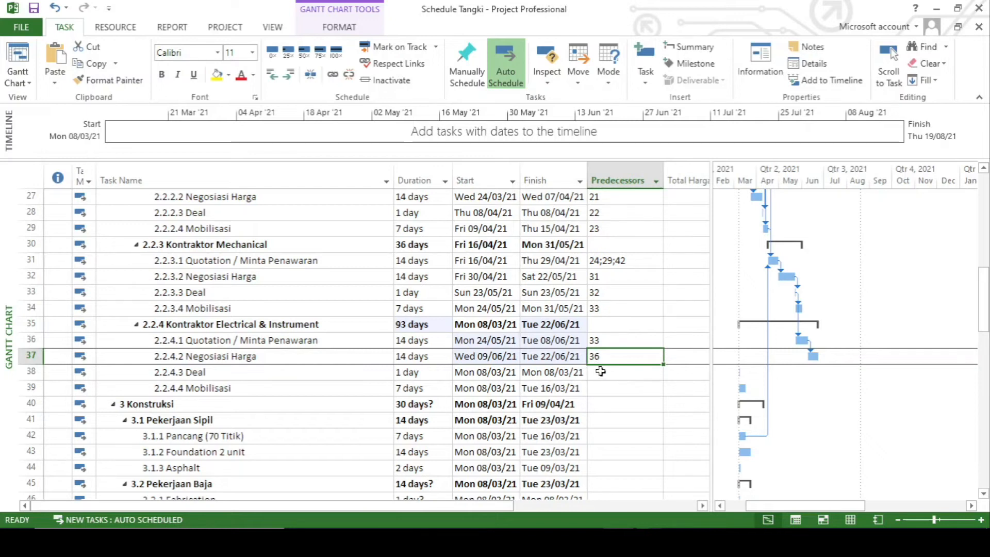
Step: Set the predecessors of Kontraktor Electrical & Instrument's Deal and Mobilisasi to 37 and 38 respectively
key(Return)
text(37)
key(Return)
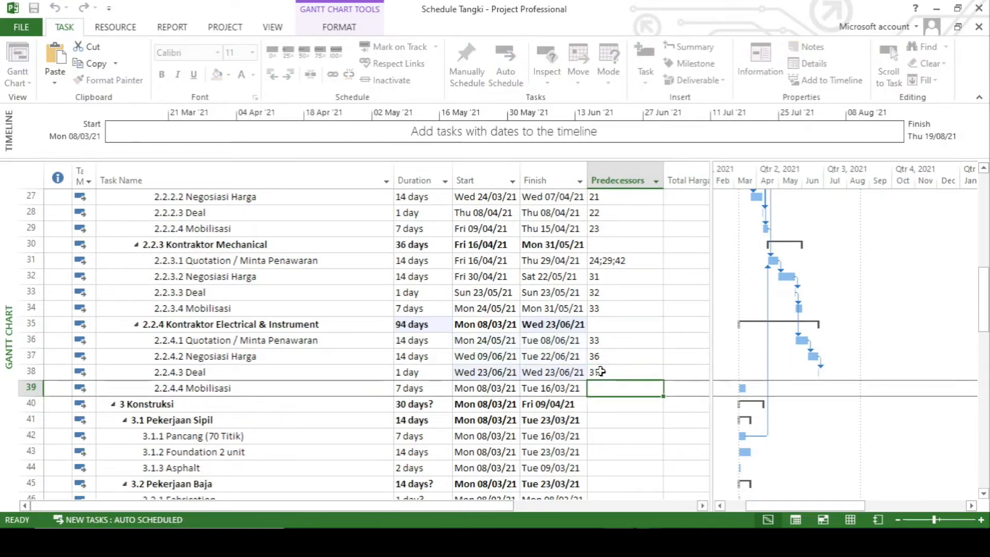
text(38)
key(Return)
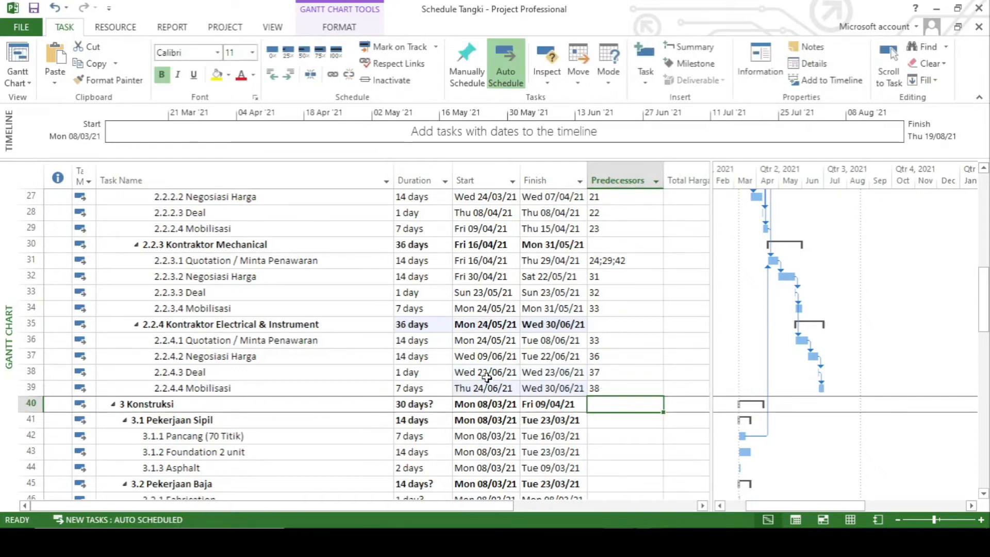
Step: Add a finish-to-finish link from Mechanical's Delivery Material to Kontraktor Mechanical's Mobilisasi, making its predecessors 33;13FF
click(609, 312)
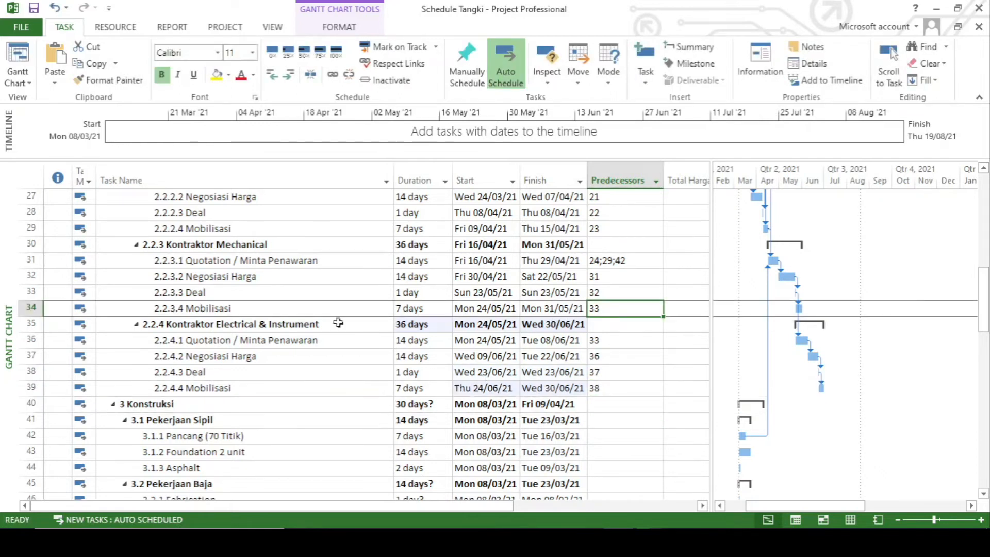
click(280, 297)
click(582, 309)
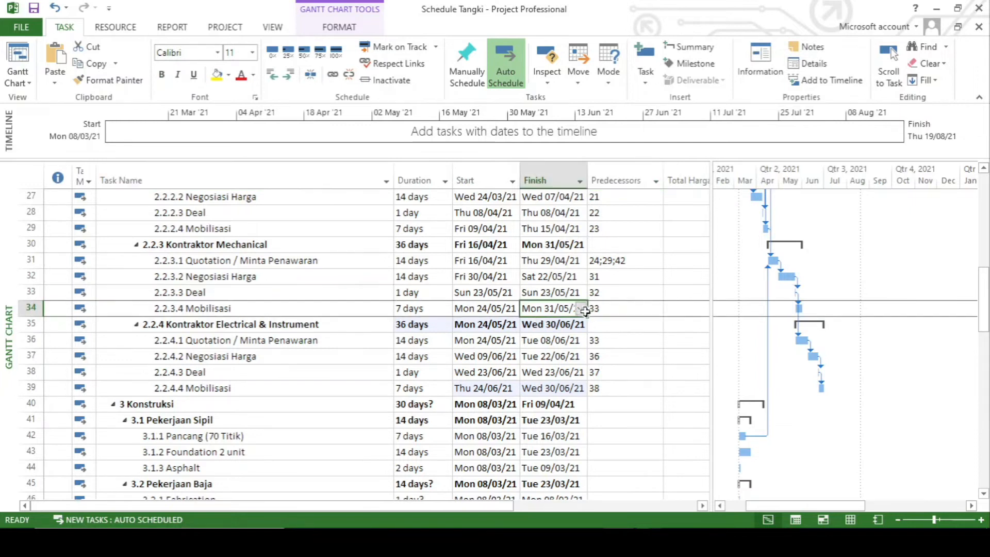
click(620, 309)
scroll(566, 332, down, 3)
scroll(567, 331, up, 5)
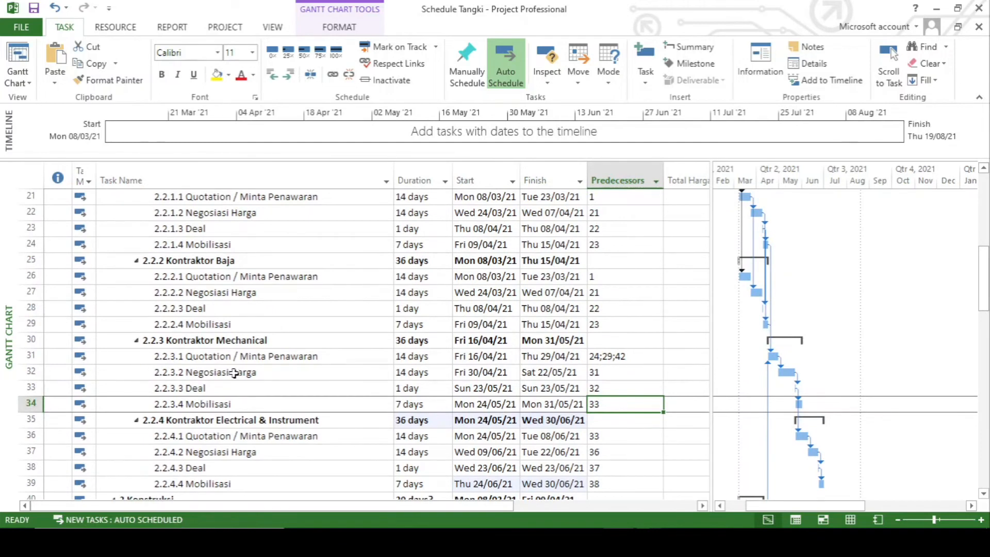
scroll(243, 382, up, 3)
scroll(246, 388, down, 2)
scroll(245, 388, down, 1)
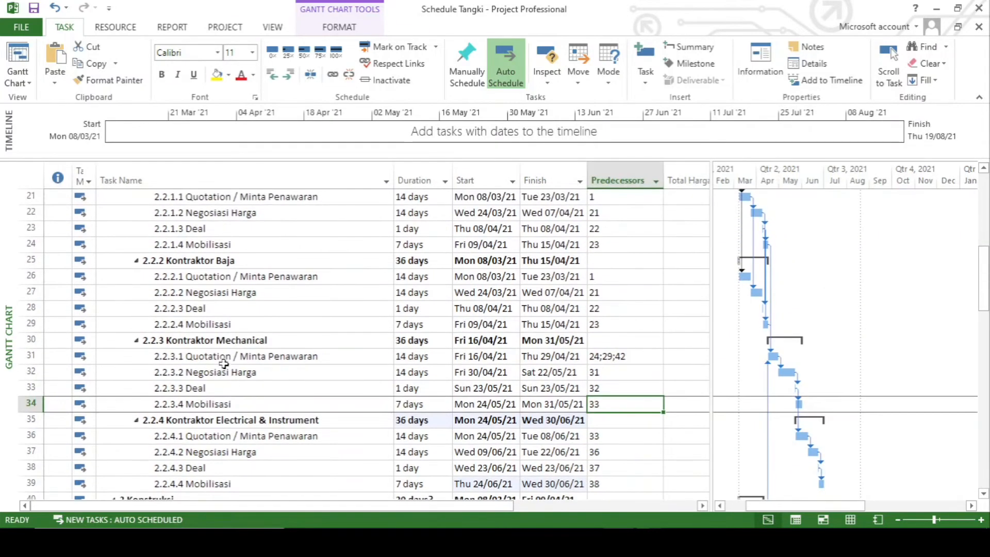
scroll(288, 409, up, 5)
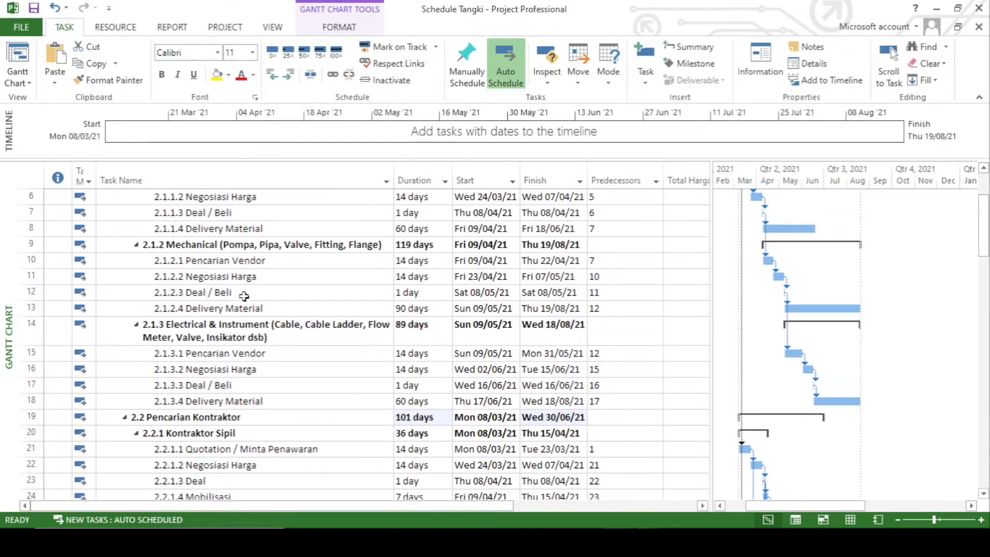
scroll(230, 312, down, 5)
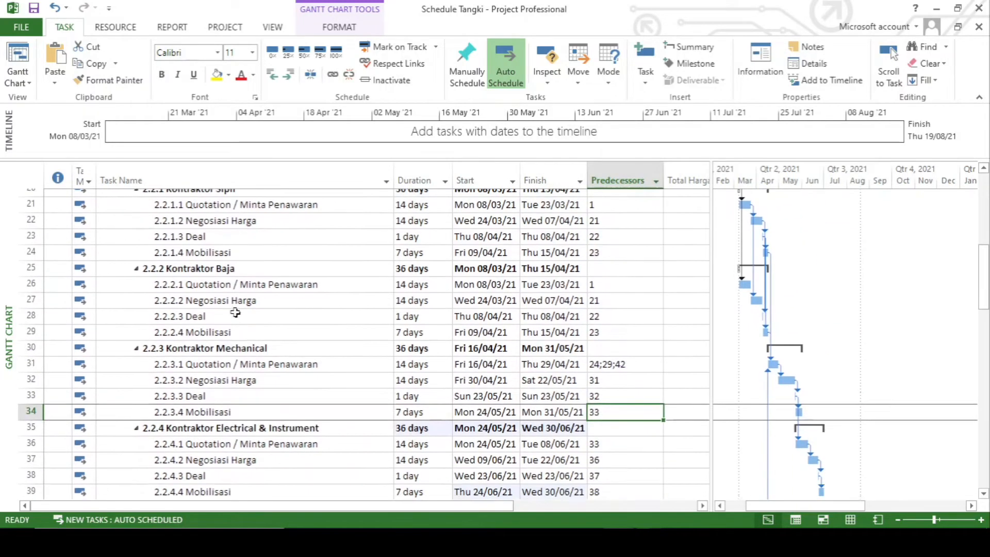
key(F2)
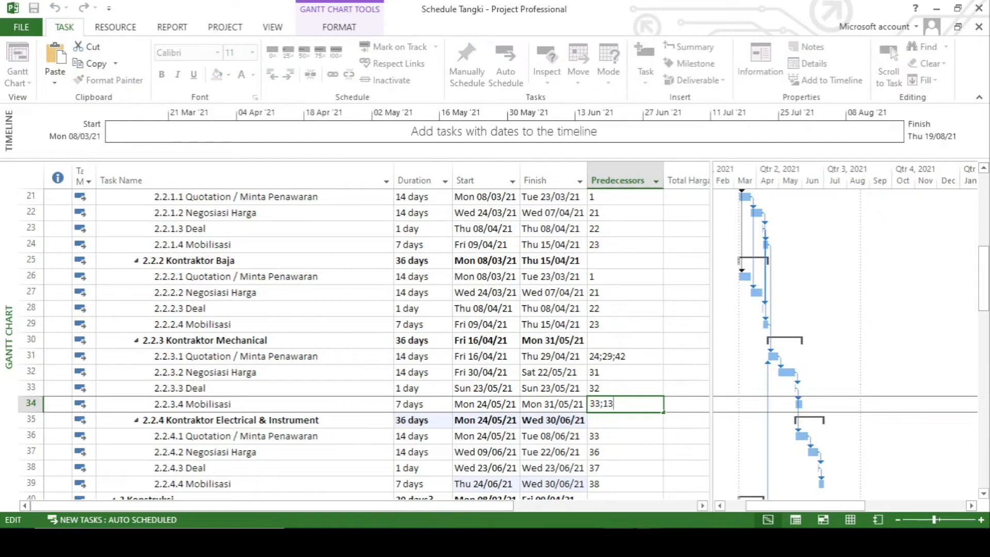
key(Return)
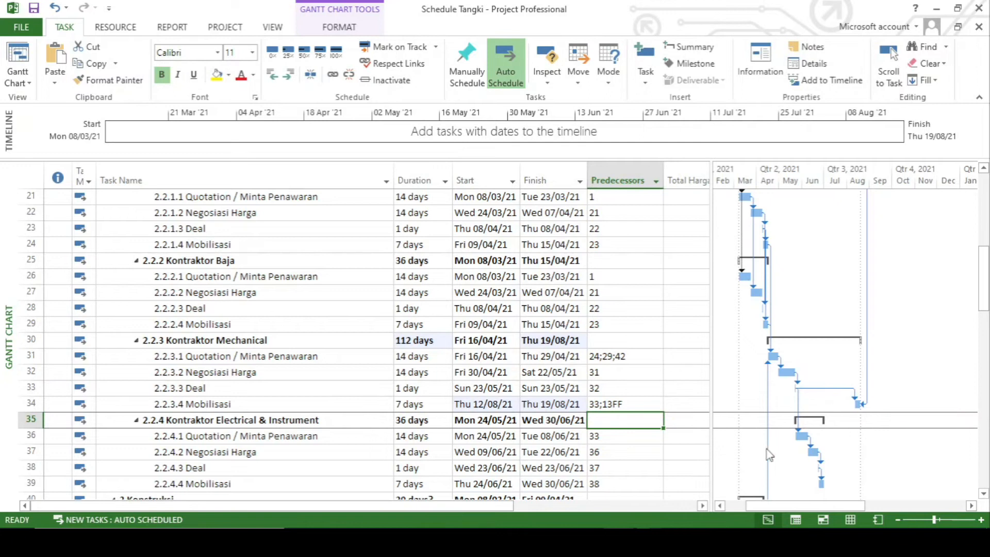
Step: Add a finish-to-finish link from Electrical & Instrument's Delivery Material to Kontraktor Electrical & Instrument's Mobilisasi, making its predecessors 38;18FF
scroll(616, 458, down, 1)
click(239, 390)
click(258, 376)
click(251, 434)
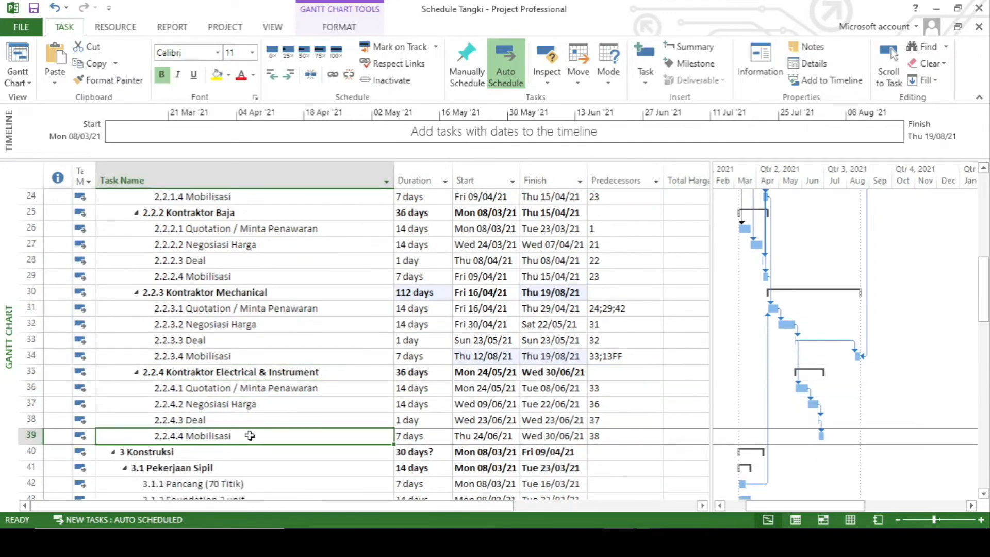
click(616, 438)
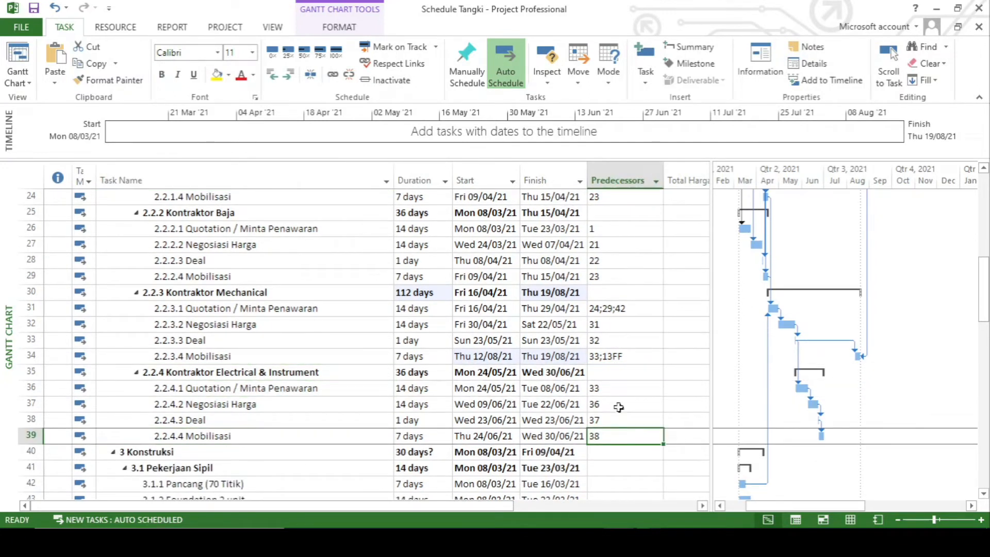
key(F2)
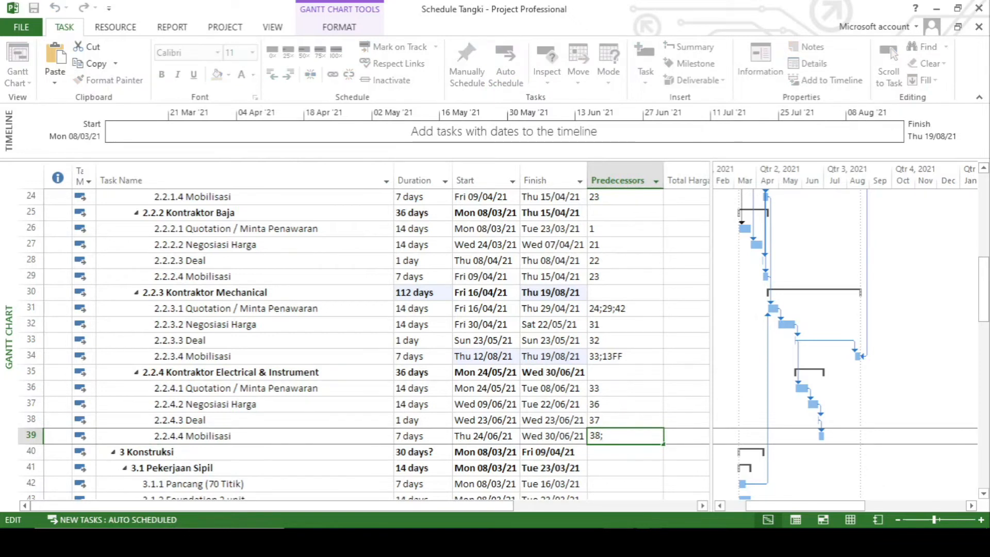
scroll(556, 391, up, 4)
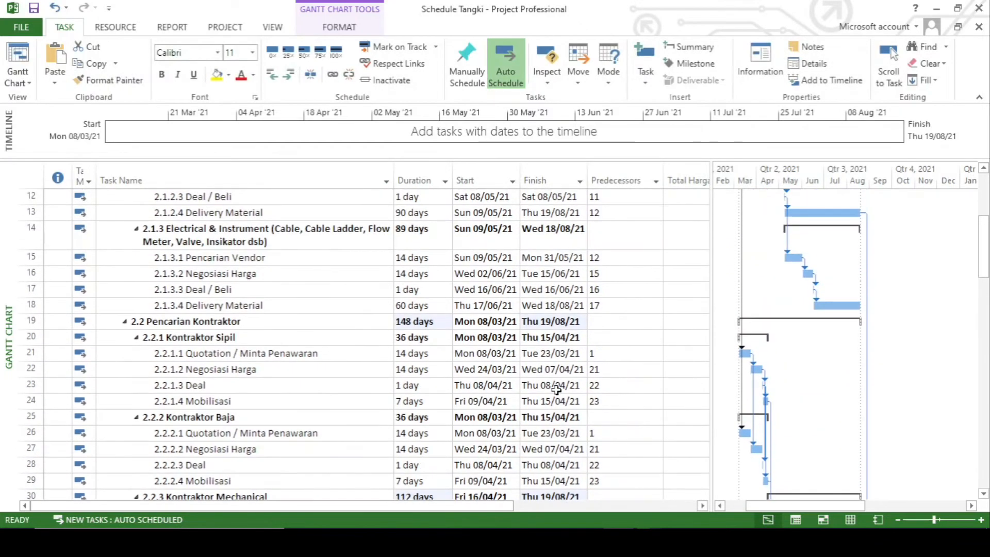
scroll(557, 390, down, 3)
click(628, 446)
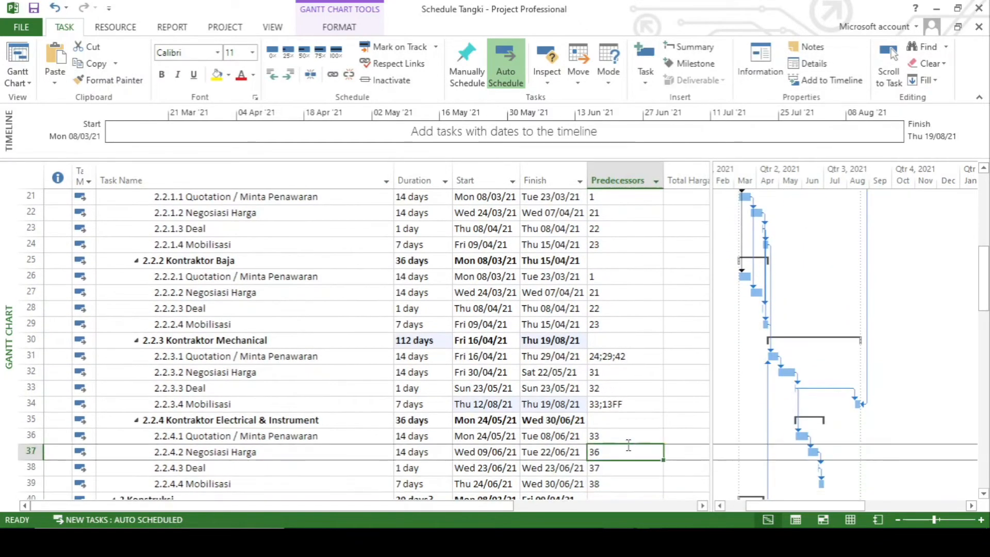
click(614, 494)
click(619, 484)
click(618, 485)
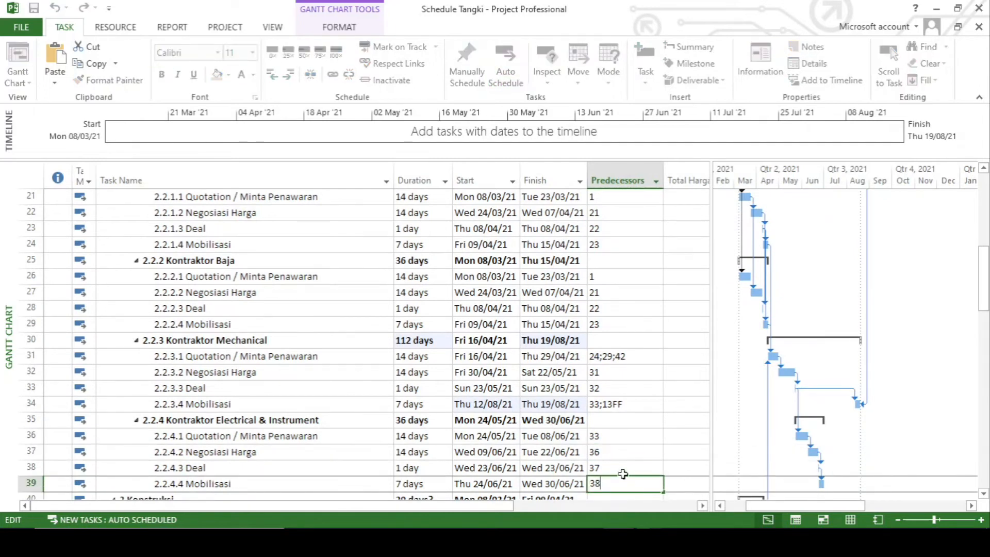
text(;18FF)
key(Return)
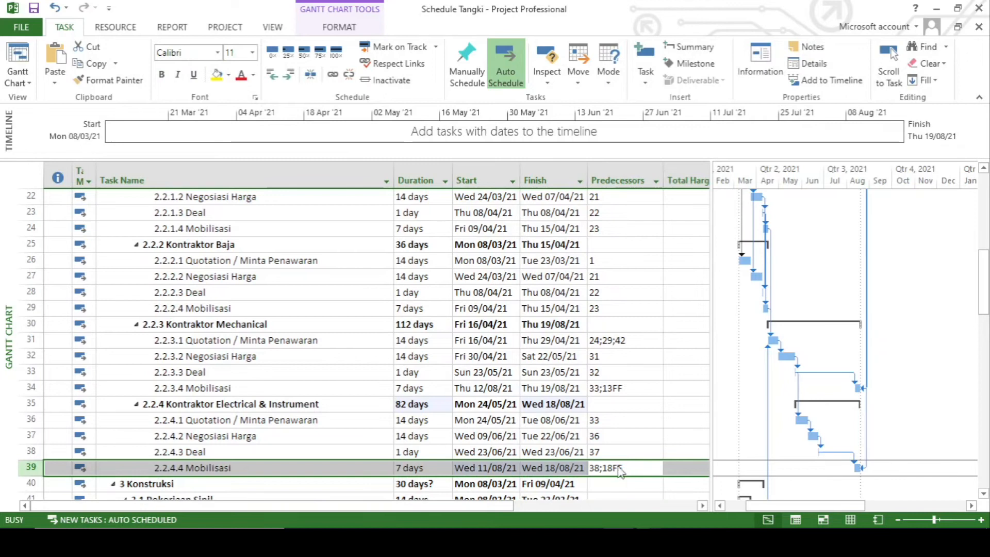
Step: Review the predecessor link types of Kontraktor Electrical & Instrument's Mobilisasi in its Task Information
double_click(626, 471)
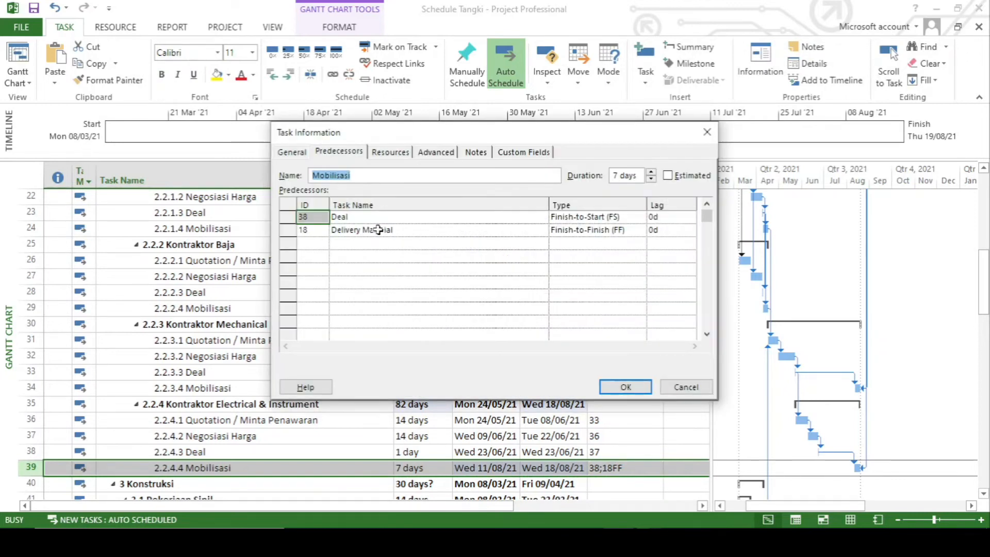
click(625, 388)
click(501, 400)
scroll(651, 407, down, 1)
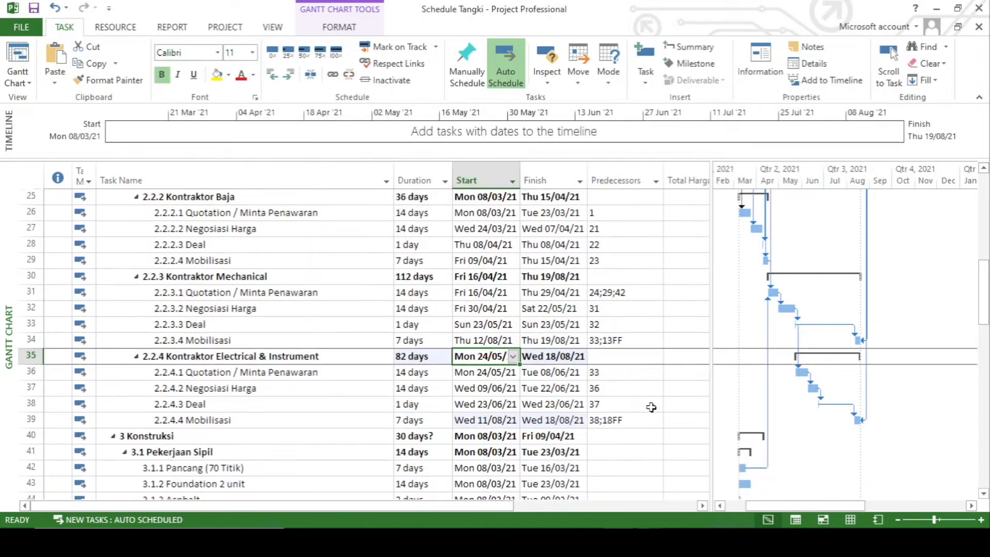
Step: Look through the tasks available as further predecessors for Kontraktor Electrical & Instrument's Mobilisasi in its Task Information
double_click(623, 415)
click(357, 244)
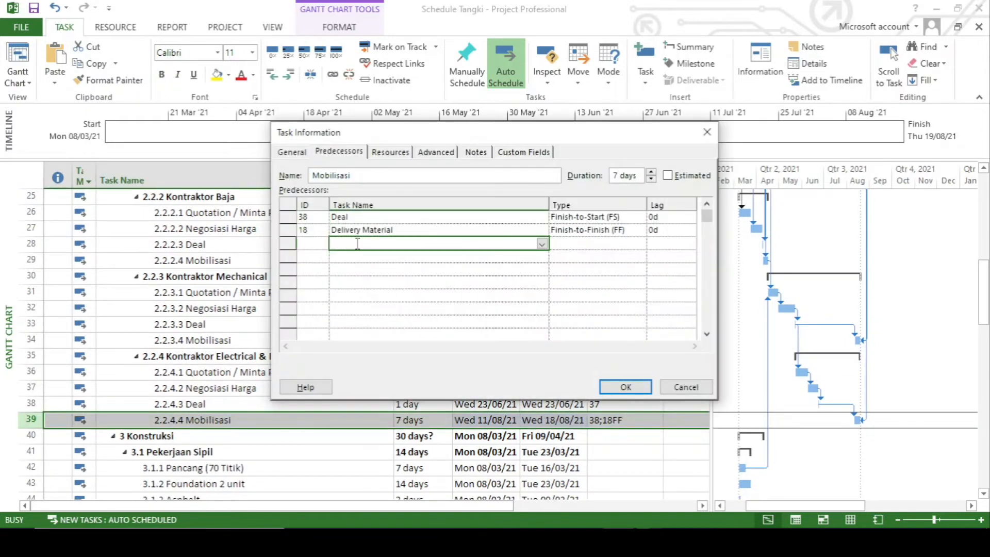
click(542, 244)
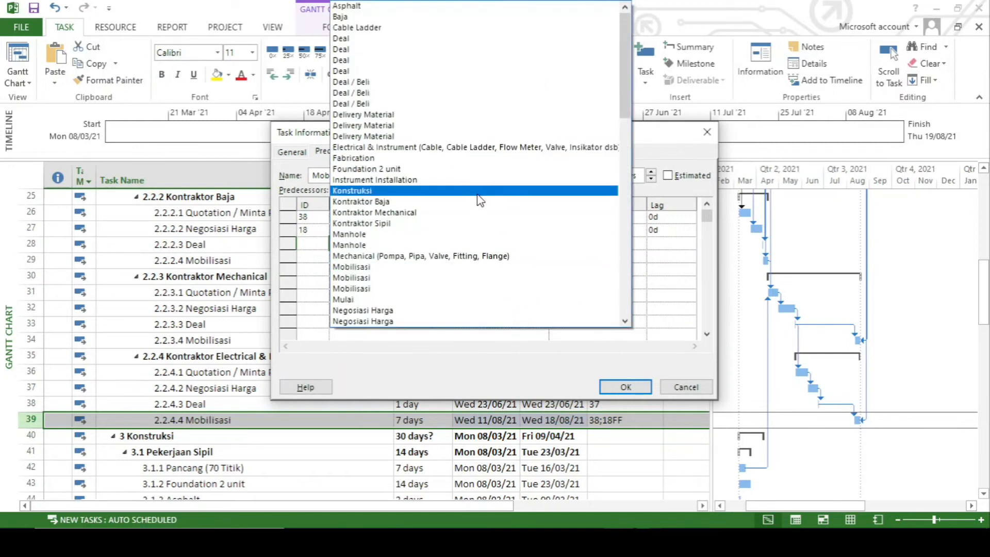
click(580, 384)
click(629, 389)
click(567, 466)
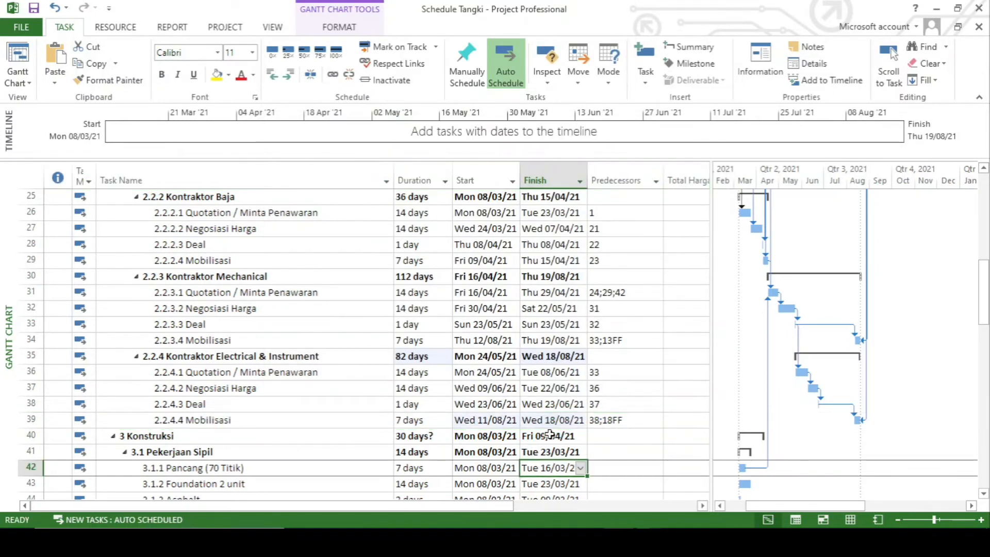
Step: Set the predecessor of Pancang (70 Titik) under Pekerjaan Sipil to 24, Kontraktor Sipil's Mobilisasi
scroll(566, 431, down, 2)
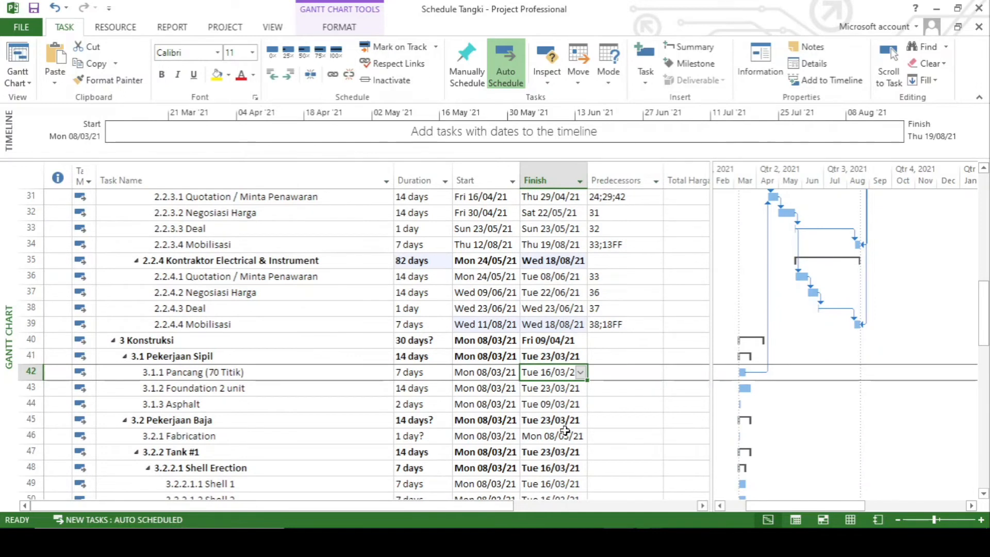
click(610, 361)
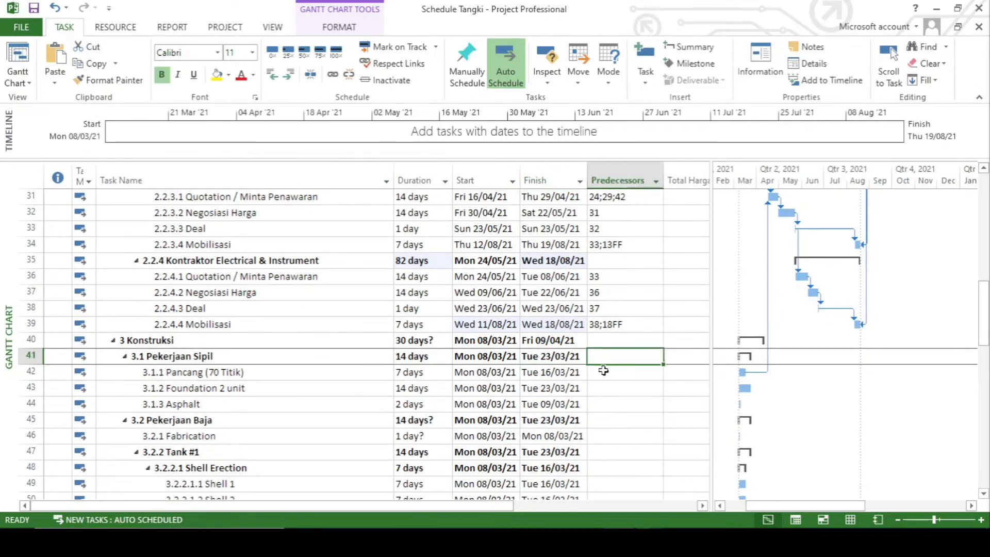
click(619, 371)
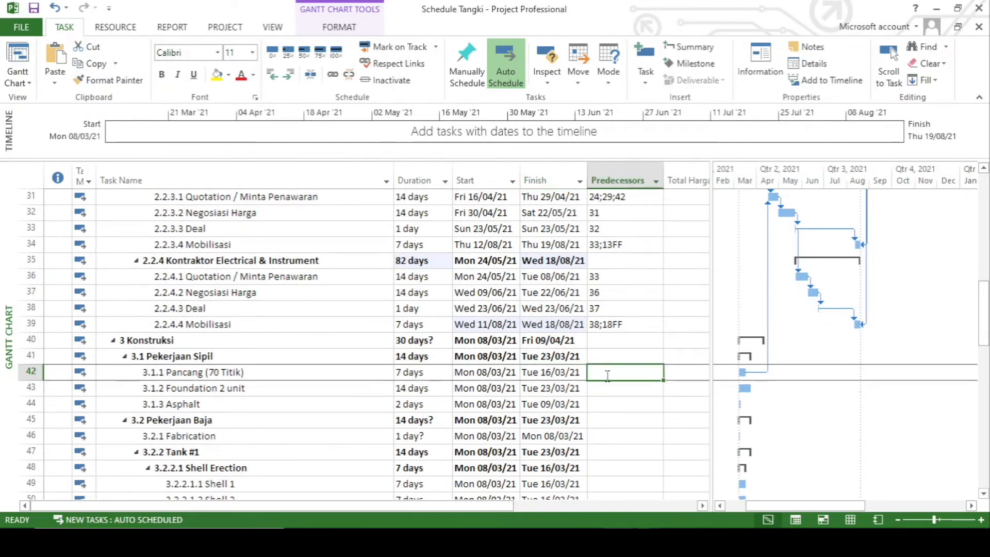
scroll(606, 375, up, 3)
scroll(606, 376, up, 6)
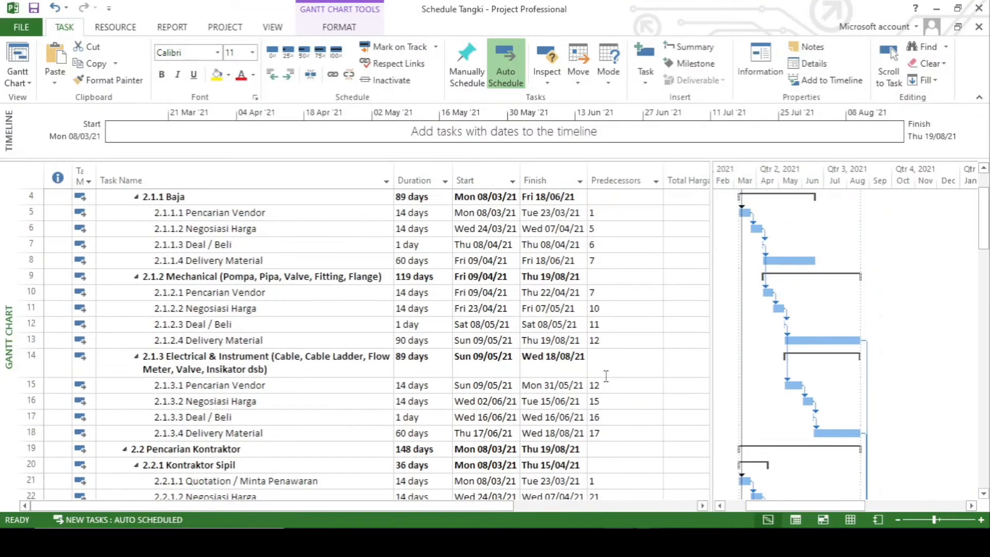
scroll(606, 376, up, 2)
scroll(606, 375, down, 2)
scroll(606, 376, down, 4)
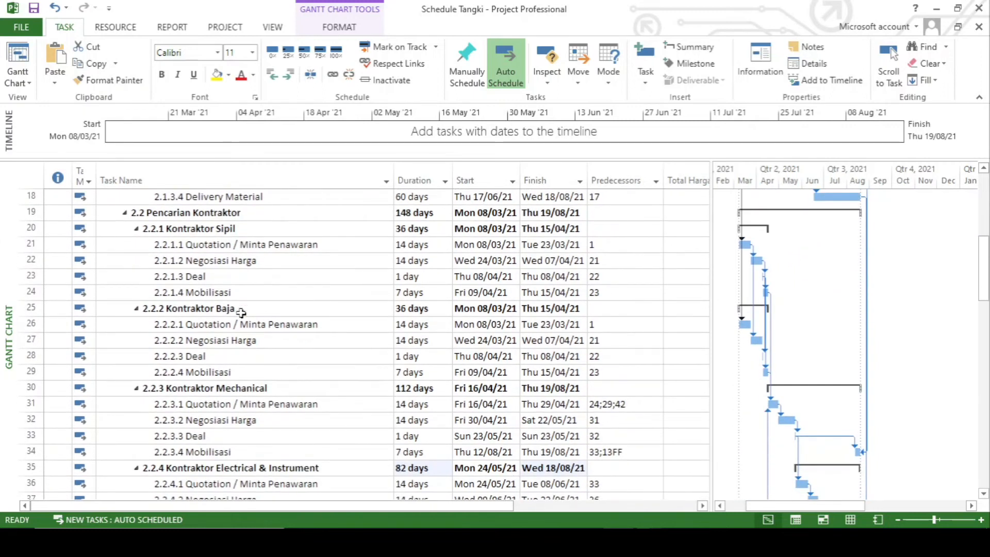
scroll(303, 355, down, 6)
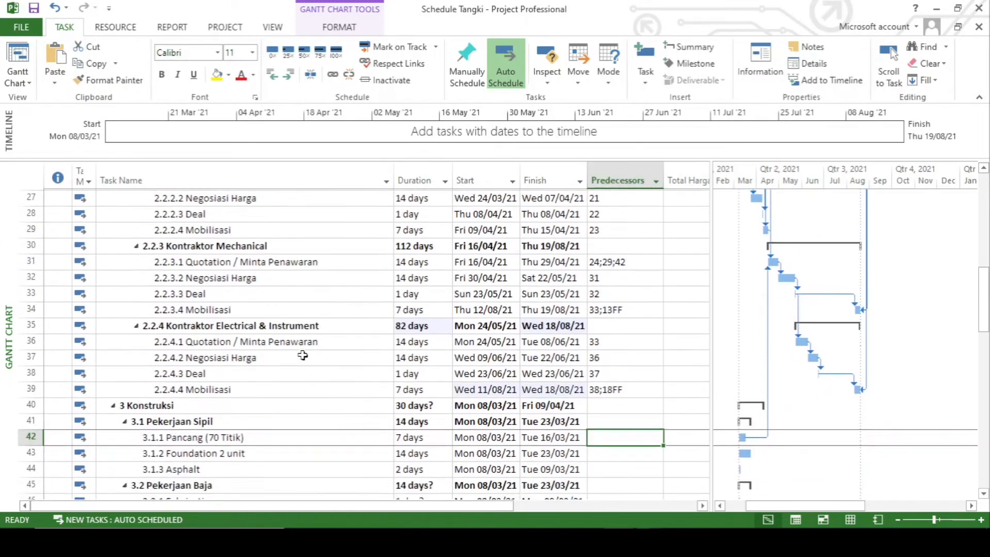
text(24)
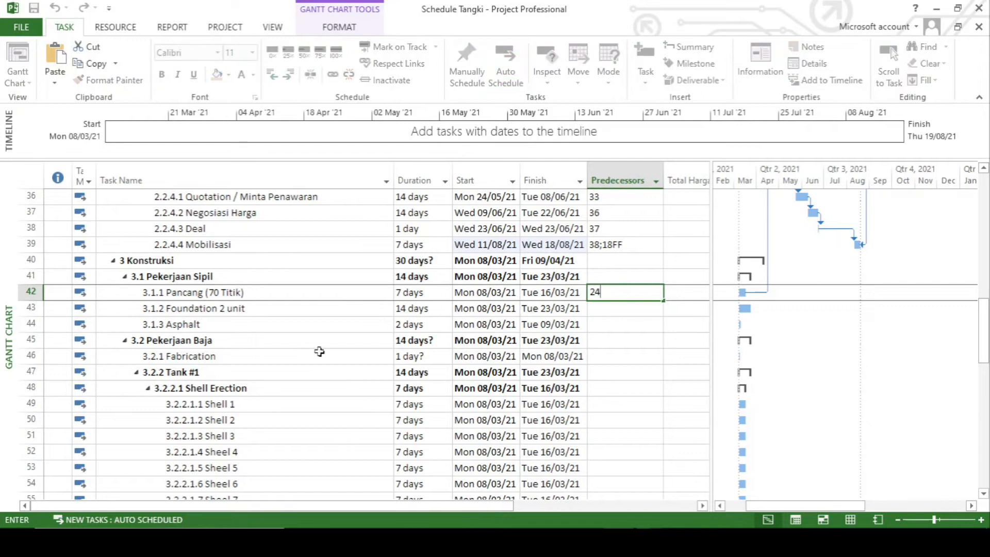
click(611, 336)
click(600, 292)
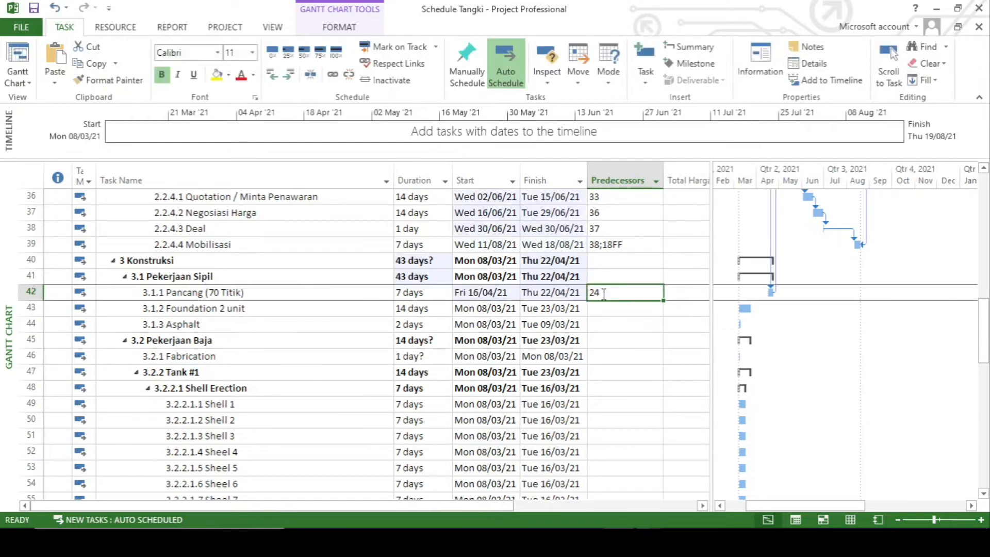
Step: Add a 14-day lag to Pancang (70 Titik)'s finish-to-start link from Kontraktor Sipil's Mobilisasi
scroll(589, 320, up, 2)
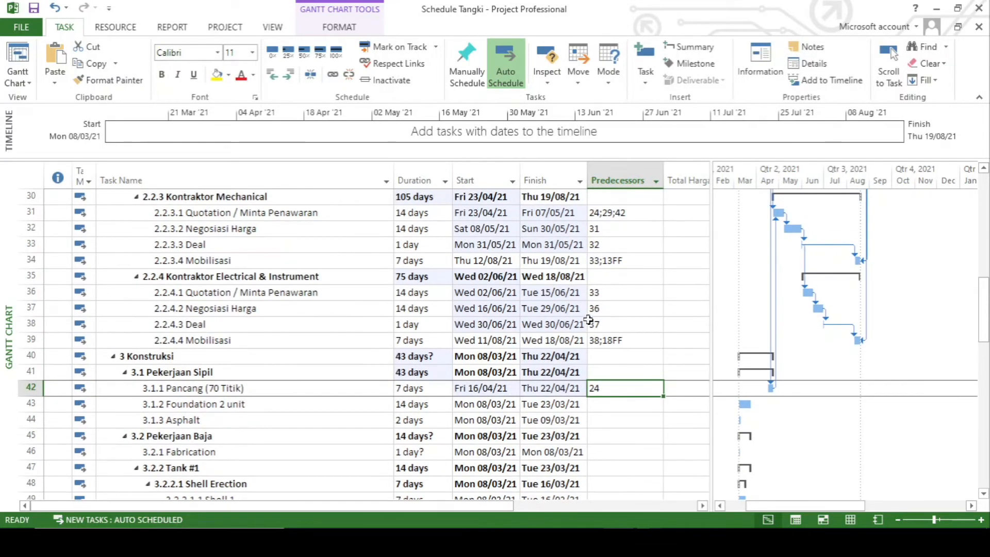
click(484, 392)
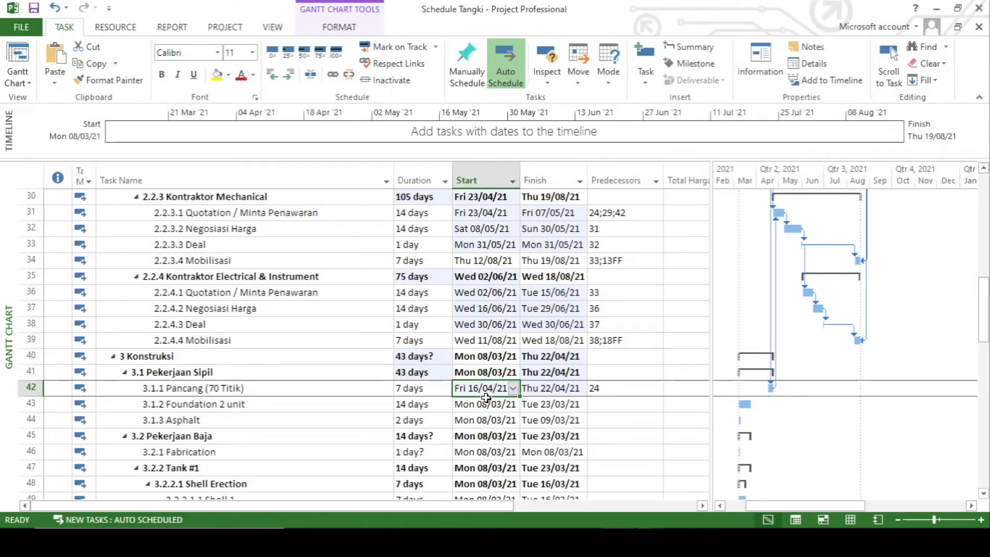
click(608, 388)
click(608, 388)
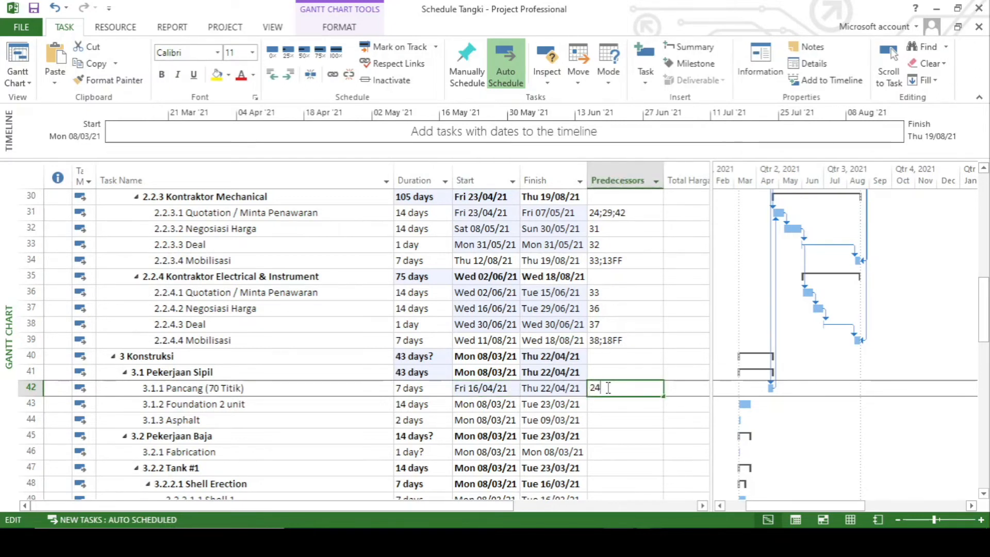
key(Return)
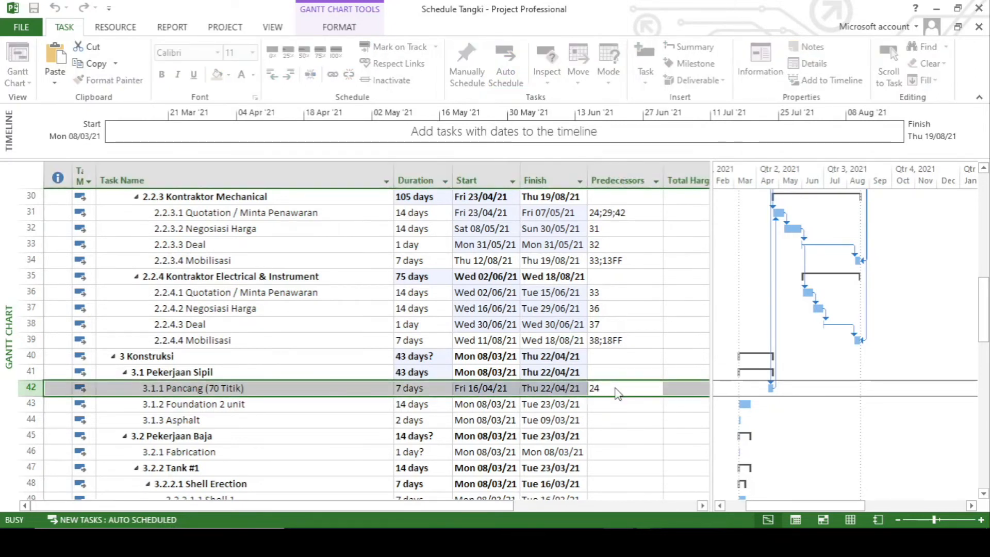
double_click(617, 394)
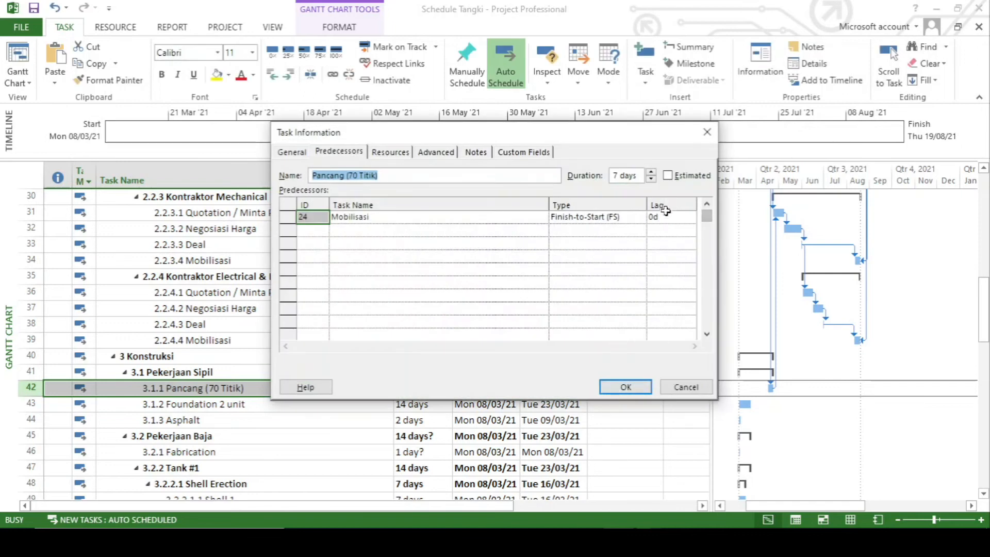
click(667, 216)
text(14d)
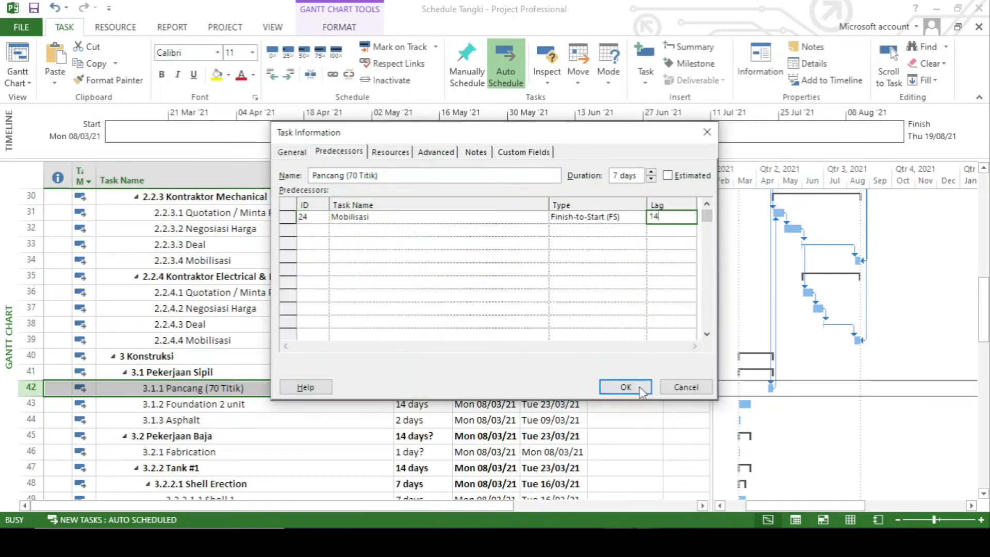
click(625, 387)
double_click(652, 390)
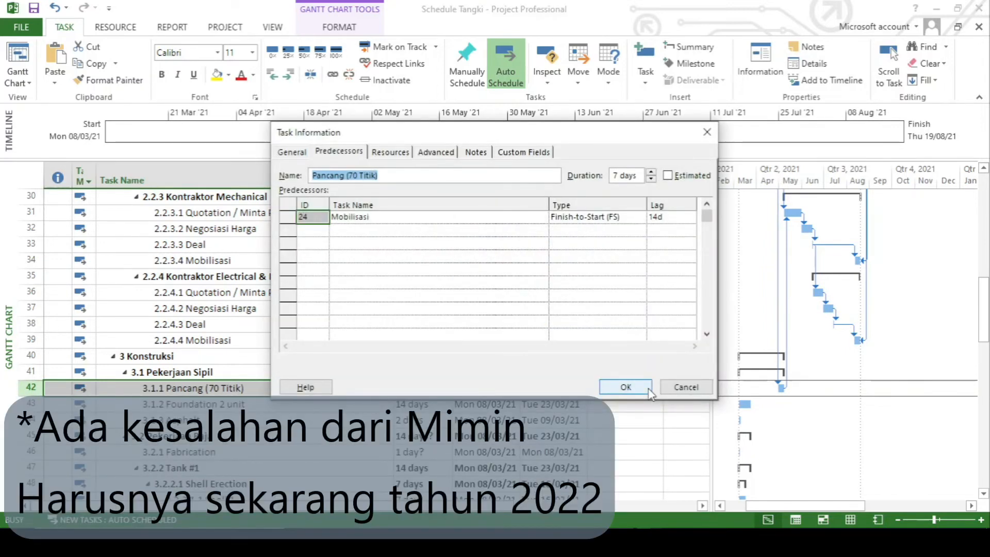
click(649, 392)
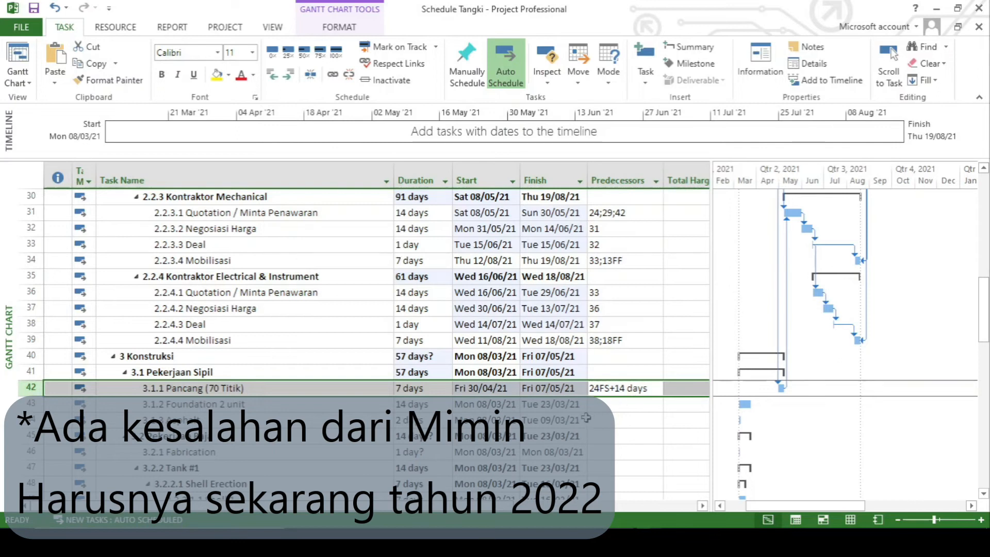
Step: Change the project's start date to Mon 07/03/22 in the Project Information
scroll(502, 402, up, 3)
scroll(501, 402, up, 8)
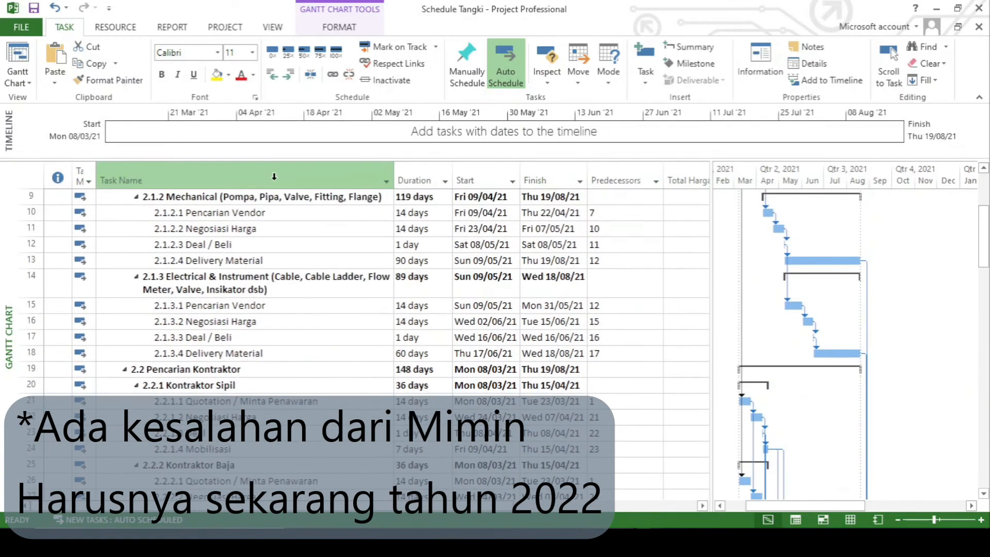
click(234, 30)
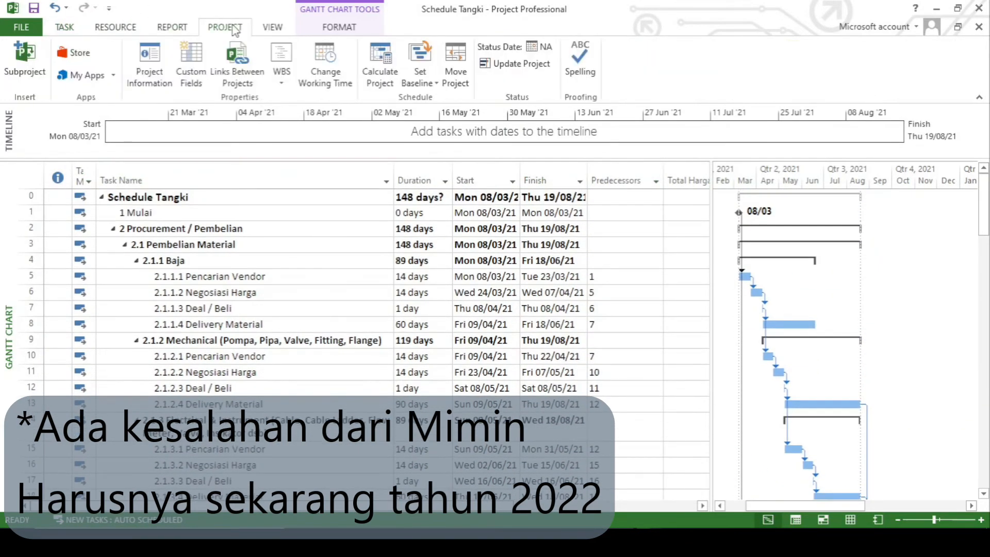
click(150, 83)
click(487, 139)
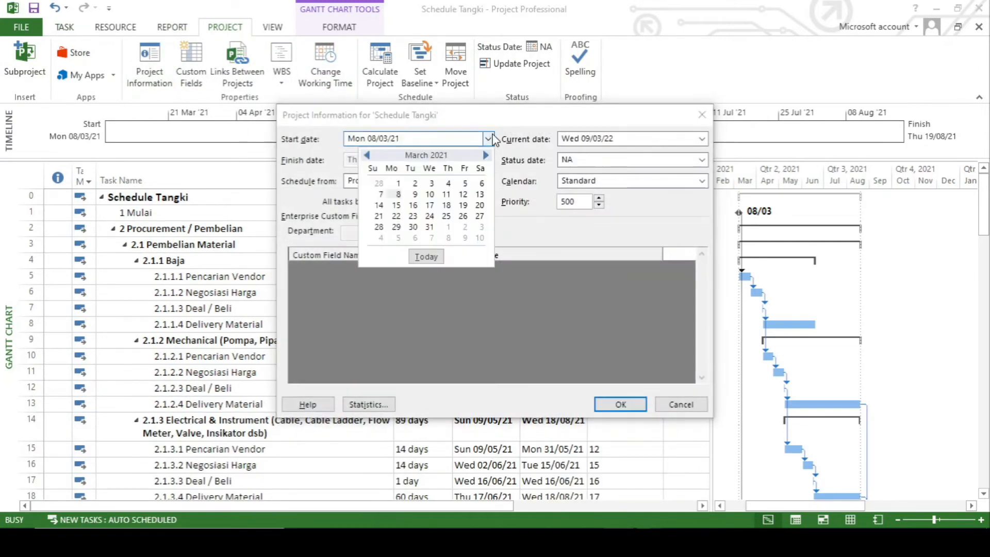
click(485, 154)
click(485, 155)
click(485, 155)
click(485, 155)
click(485, 155)
click(485, 154)
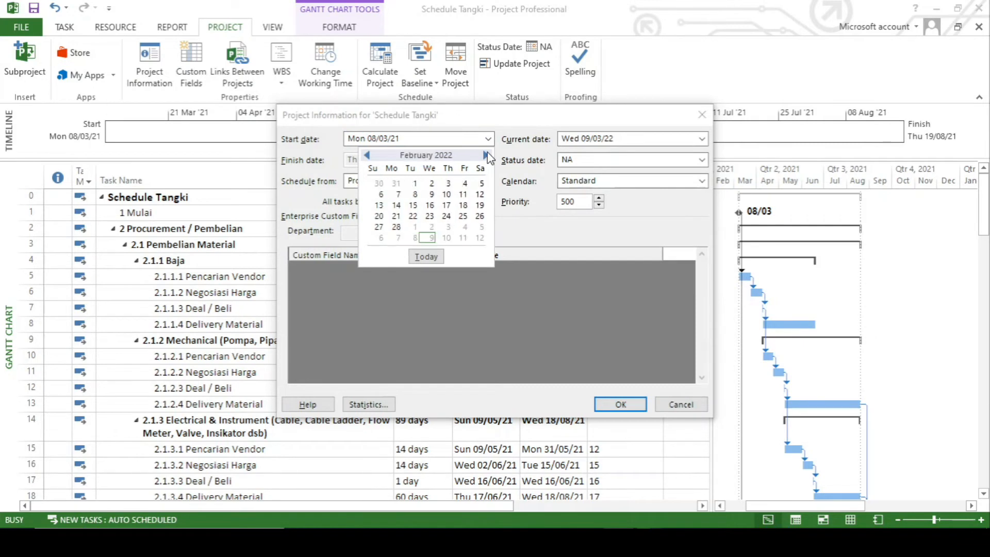
click(485, 155)
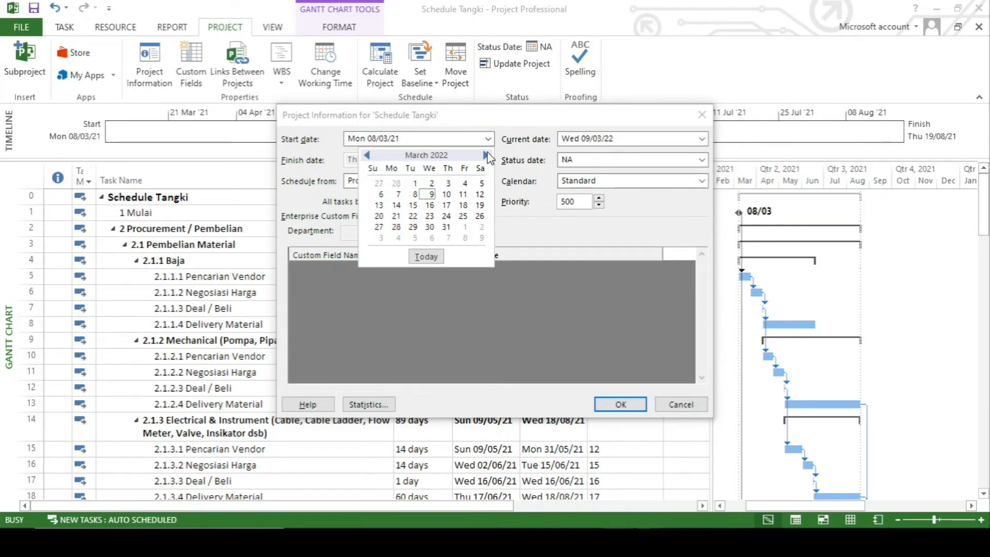
click(398, 196)
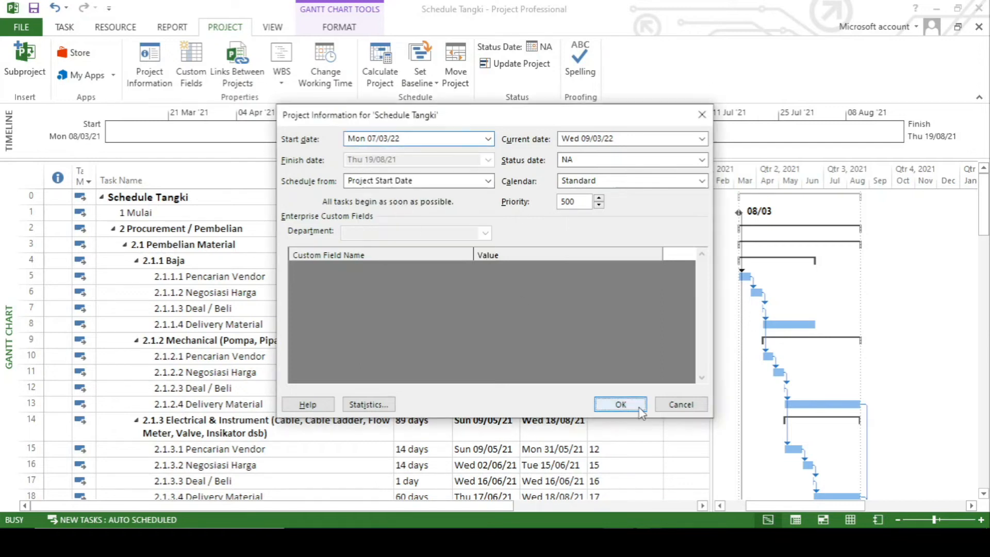
click(622, 404)
click(495, 393)
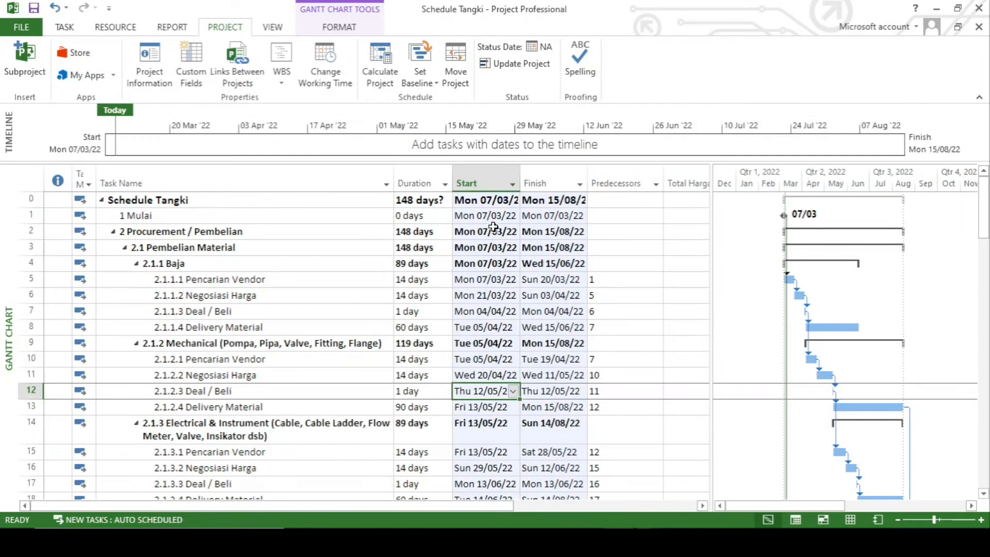
Step: Widen the Start and Finish columns of the task table to fit their full dates
double_click(524, 179)
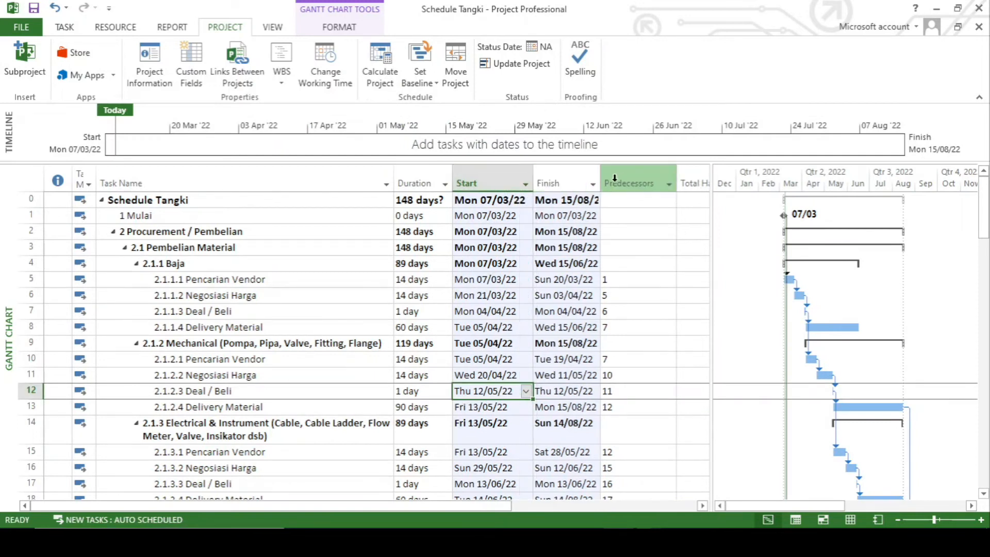
double_click(604, 179)
click(539, 297)
Step: Set the lag on Pancang (70 Titik)'s finish-to-start link from Kontraktor Sipil's Mobilisasi to 18 days
scroll(531, 310, down, 8)
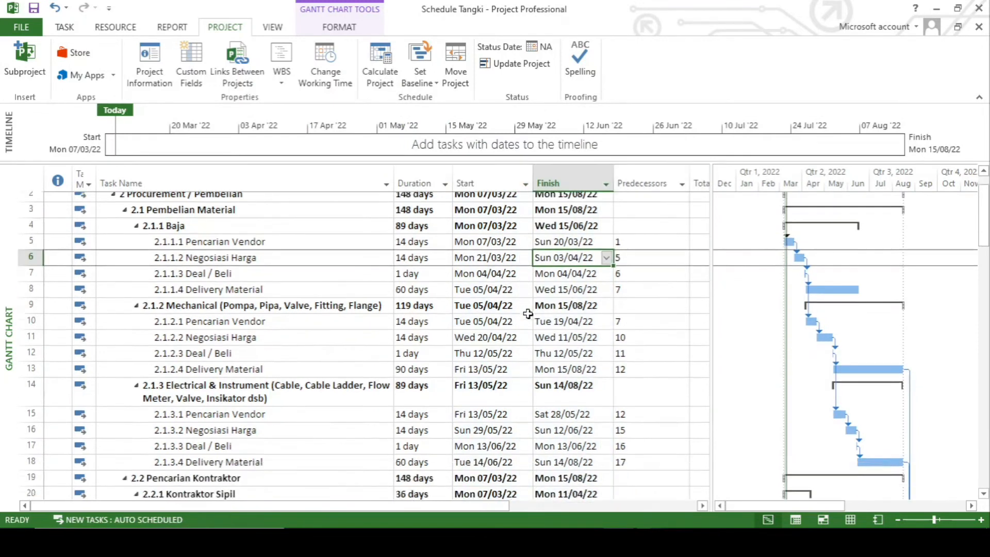
scroll(528, 314, down, 4)
click(526, 356)
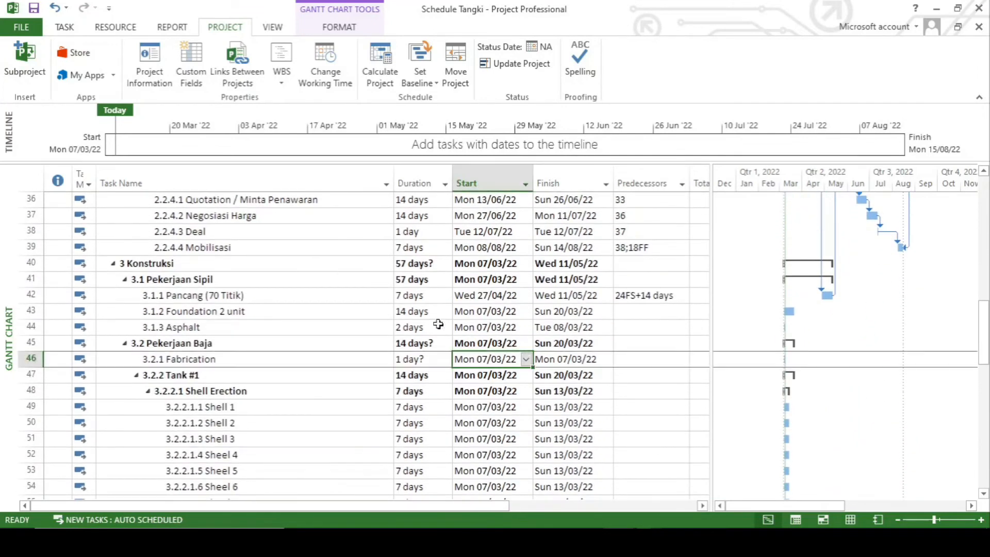
click(471, 295)
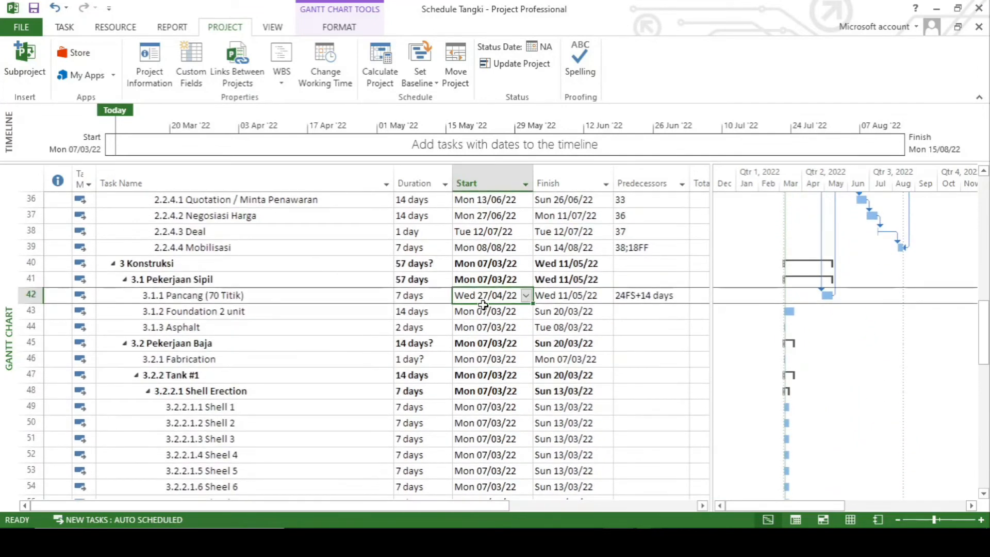
double_click(646, 292)
click(672, 215)
text(18d)
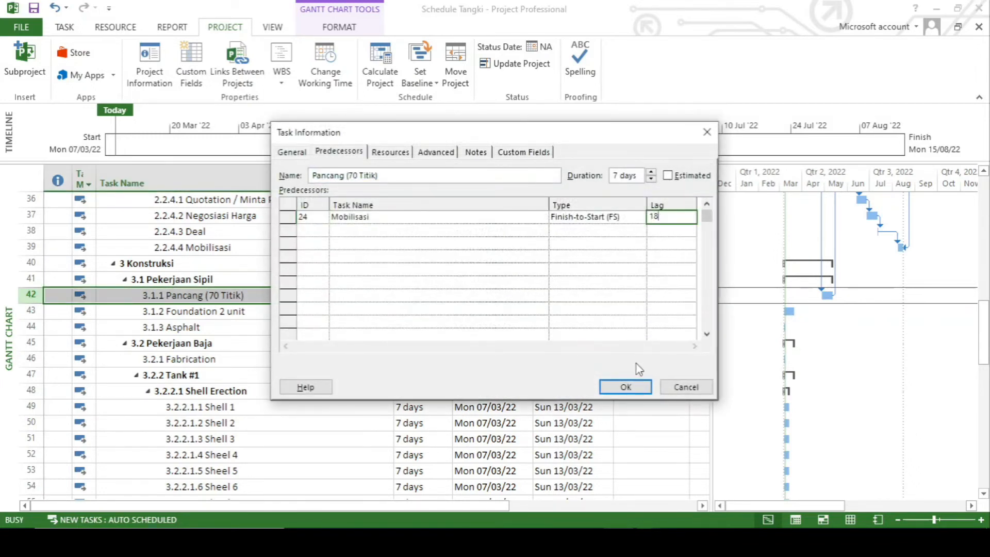
click(625, 387)
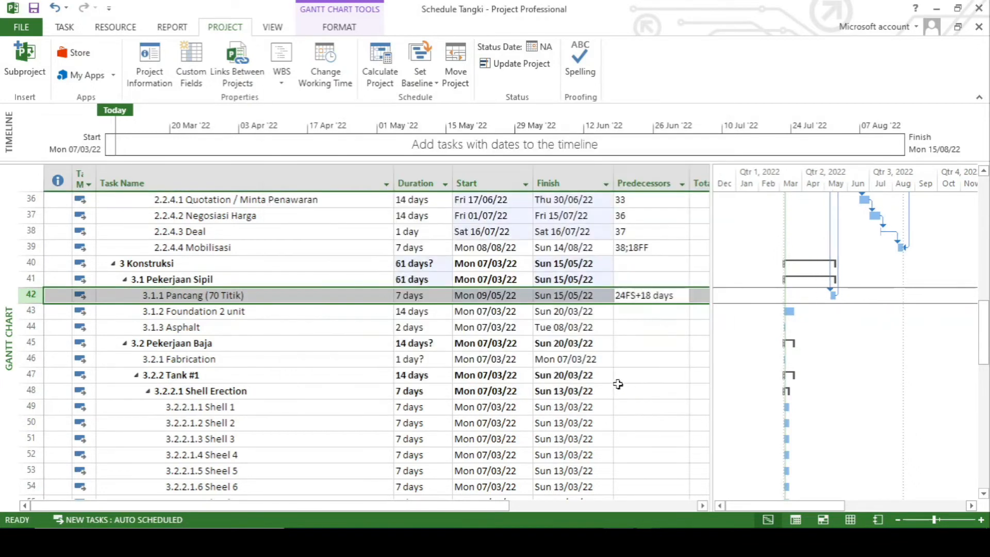
click(485, 327)
click(496, 296)
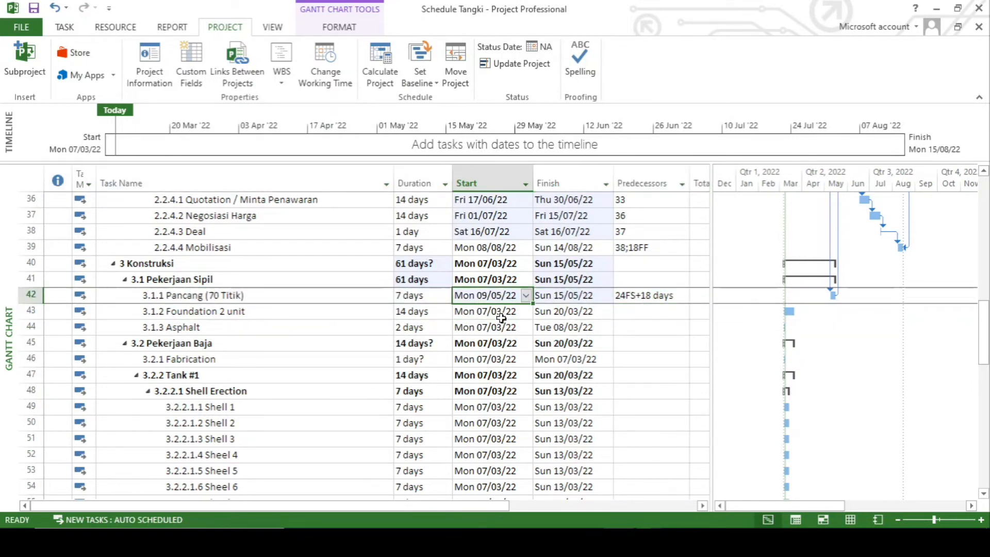
click(640, 297)
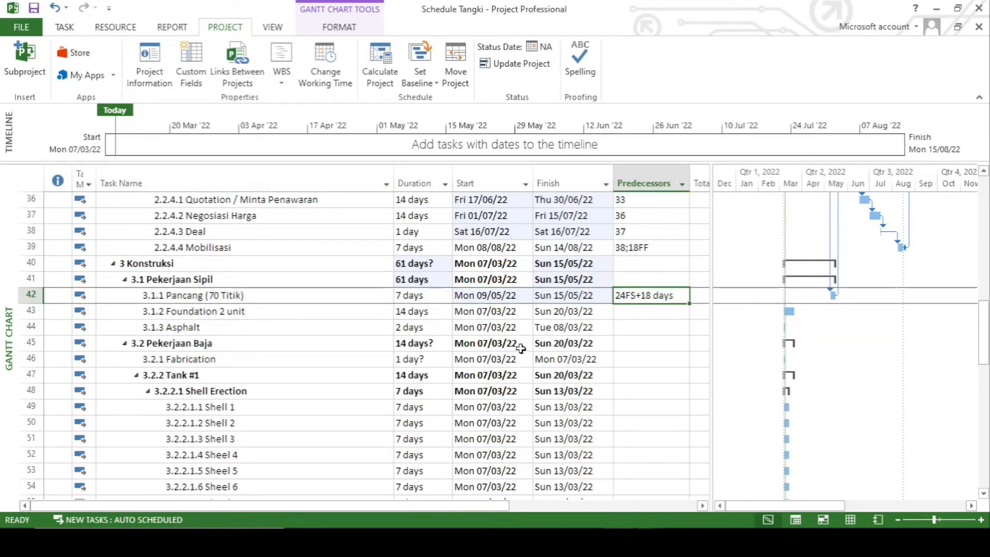
click(490, 295)
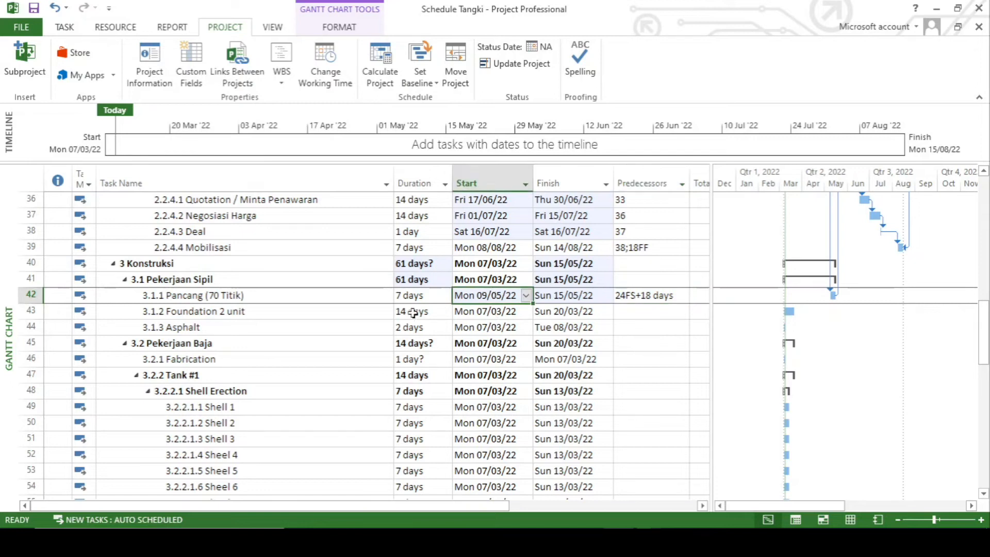
Step: Make Foundation 2 unit follow Pancang (70 Titik) by entering 42 as its predecessor
click(302, 308)
click(310, 296)
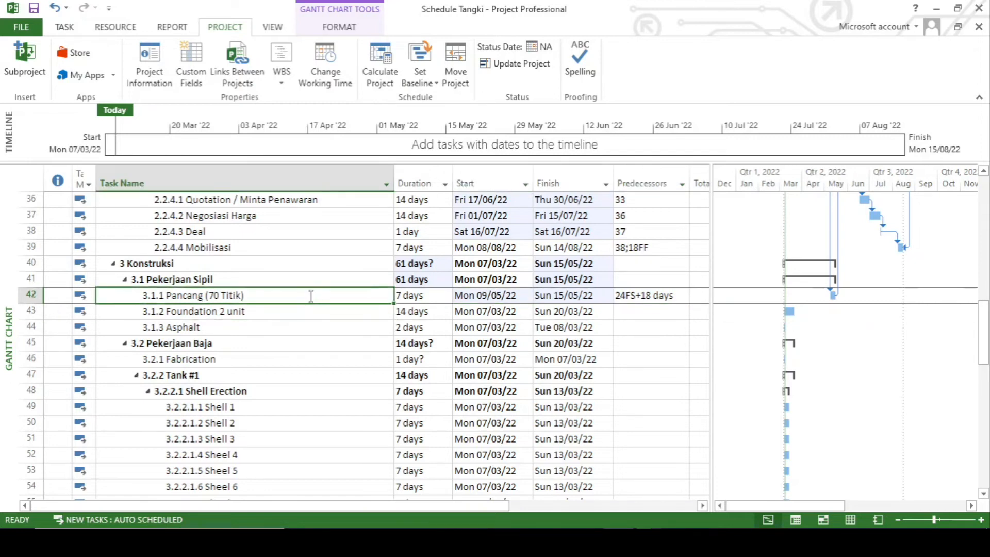
click(310, 311)
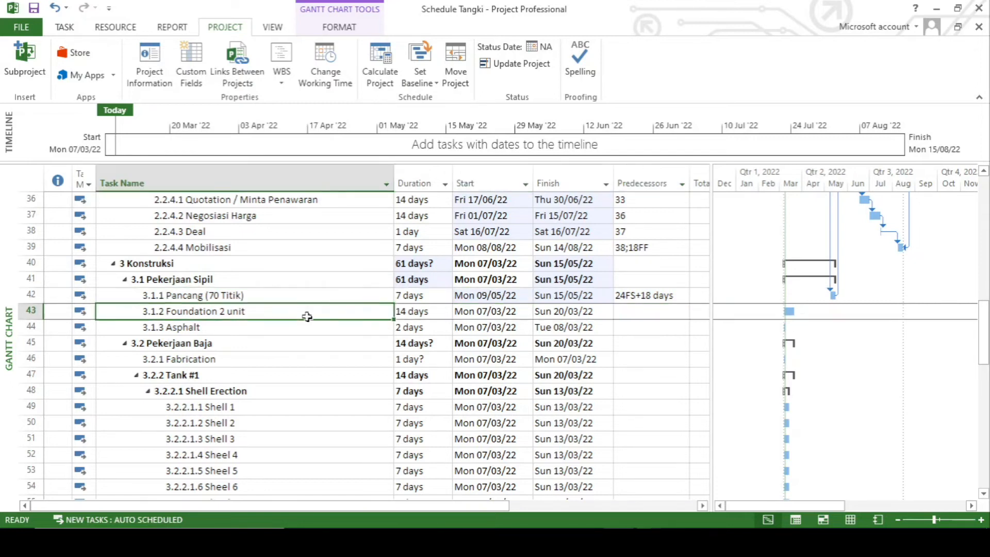
click(430, 311)
click(635, 315)
text(42)
click(547, 373)
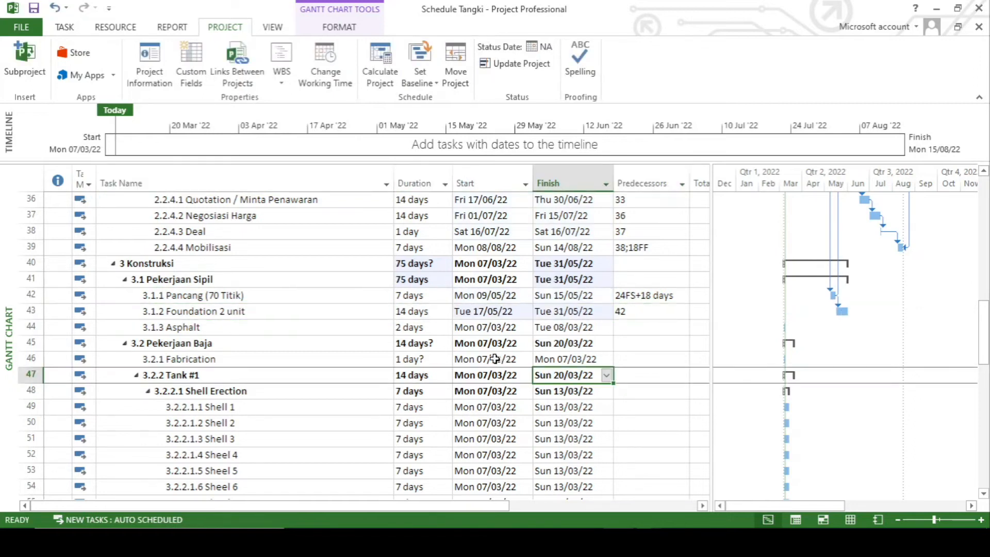
Step: Make Asphalt follow Foundation 2 unit by entering 43 as its predecessor
click(421, 327)
click(645, 330)
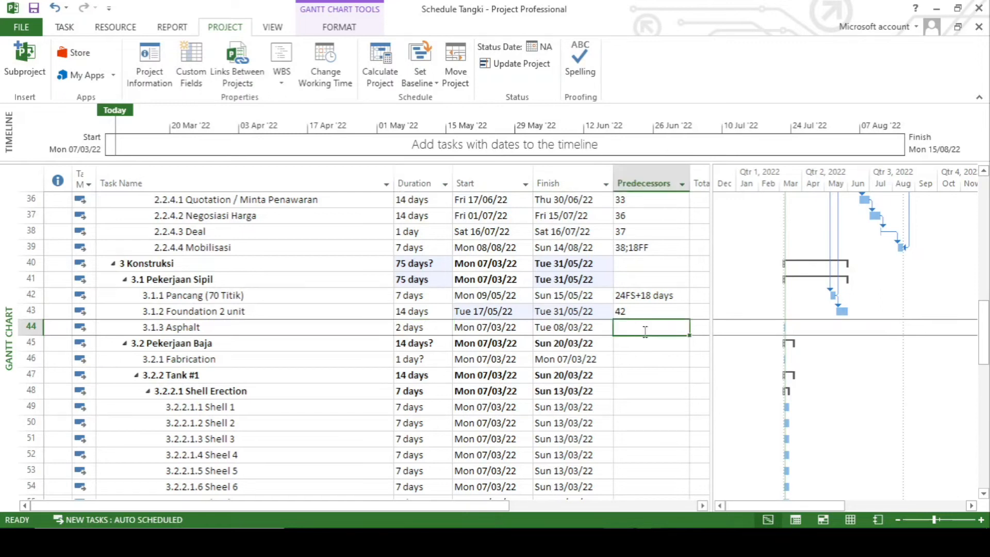
text(43)
click(559, 373)
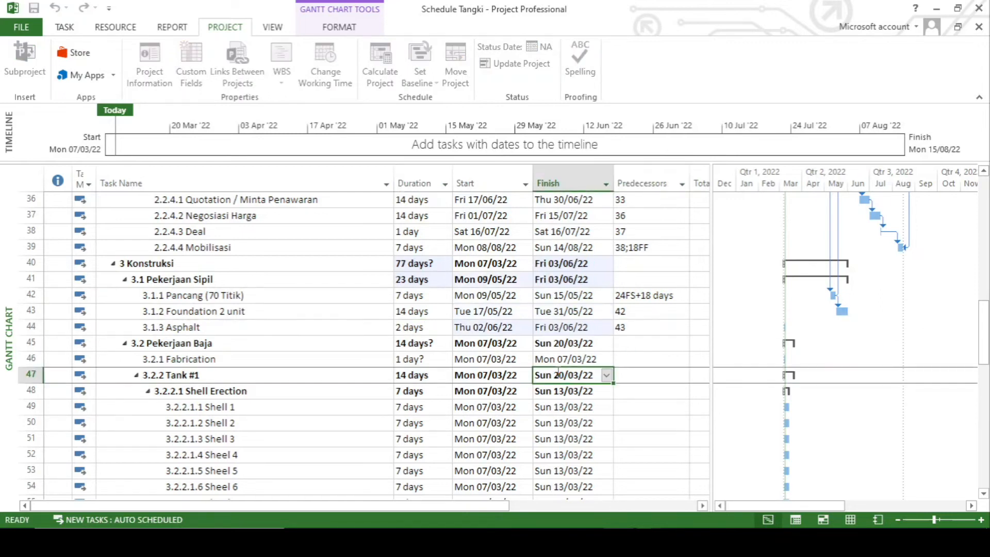
Step: Set the duration of the Fabrication task under Pekerjaan Baja to 75 days
click(416, 361)
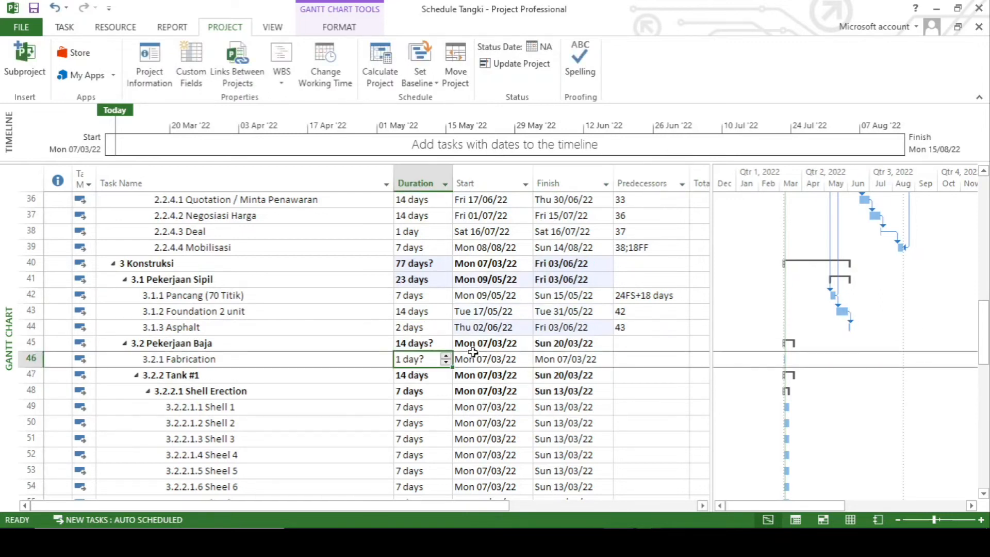
click(631, 362)
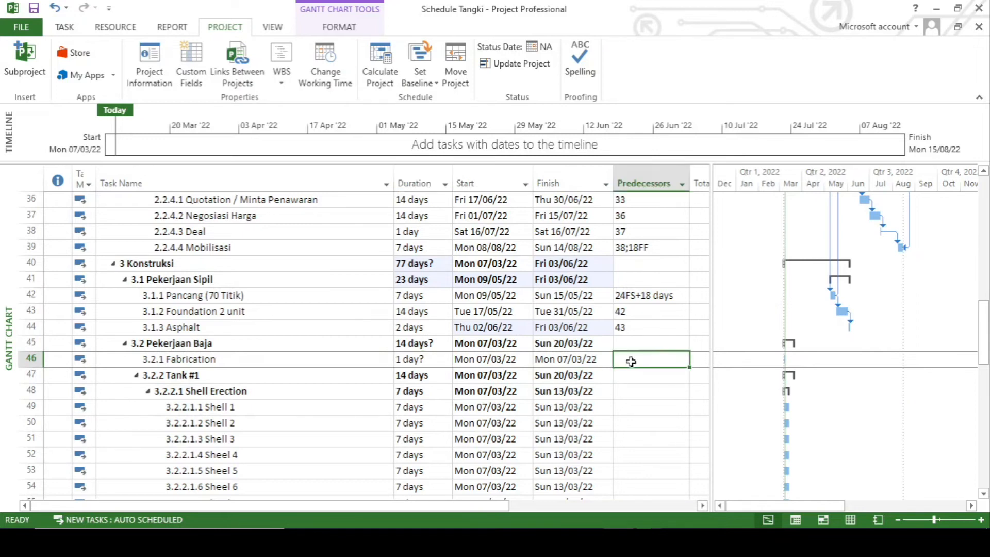
click(427, 363)
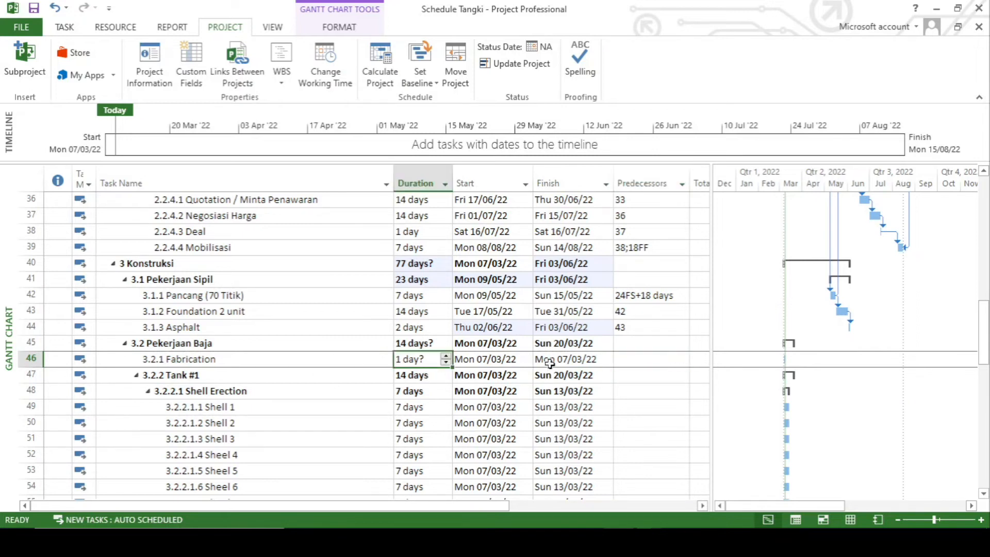
scroll(411, 403, down, 9)
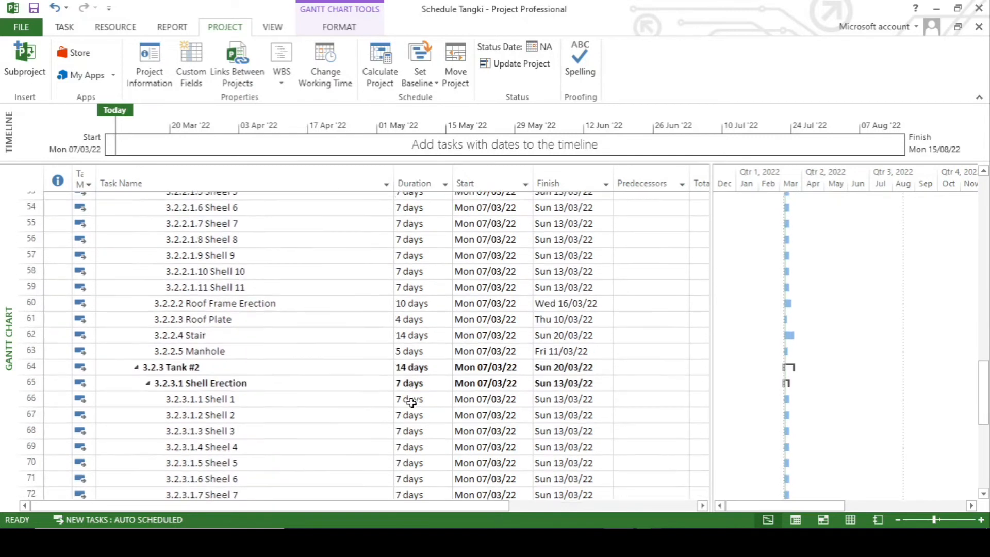
scroll(411, 403, up, 7)
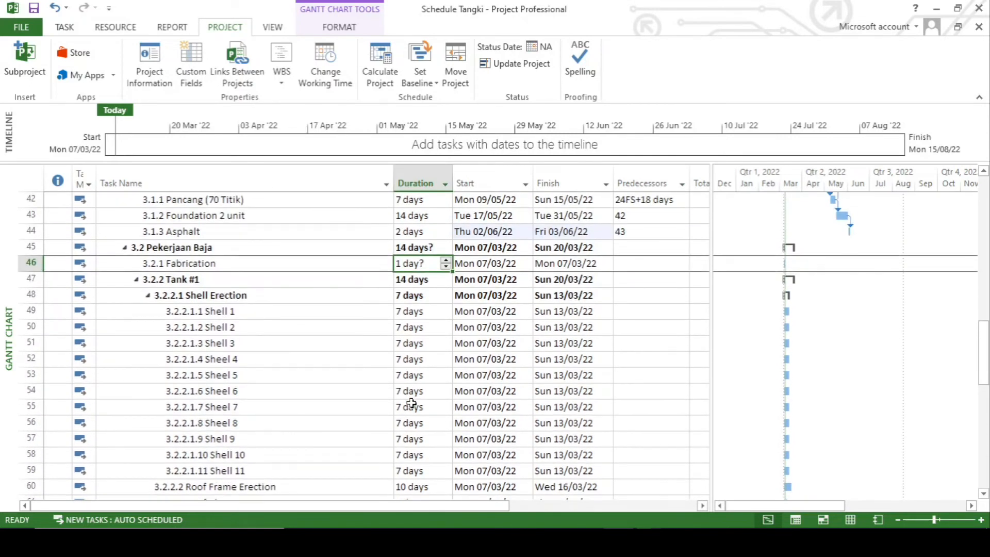
text(90)
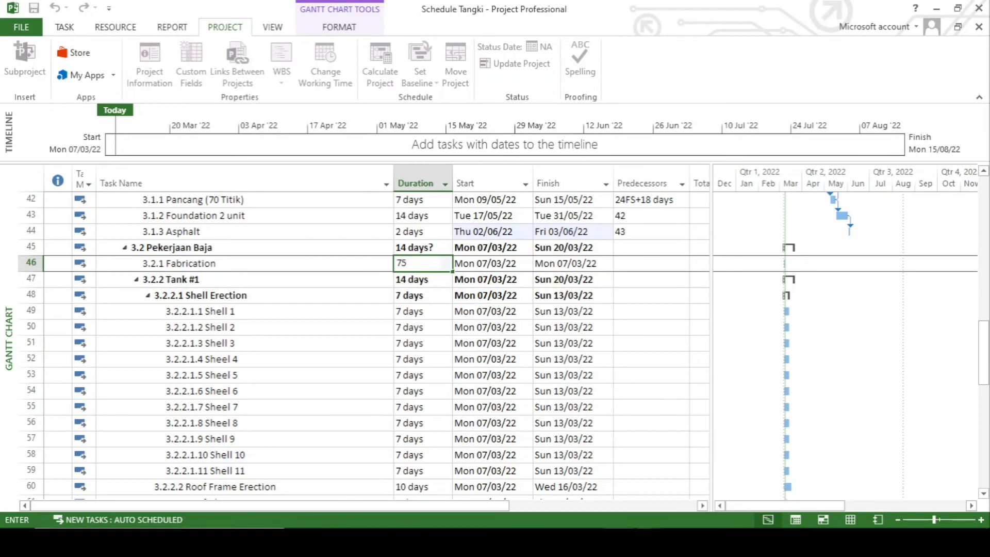
key(Return)
Step: Link Fabrication to Foundation 2 unit with a start-to-start predecessor, 43SS
scroll(409, 392, up, 1)
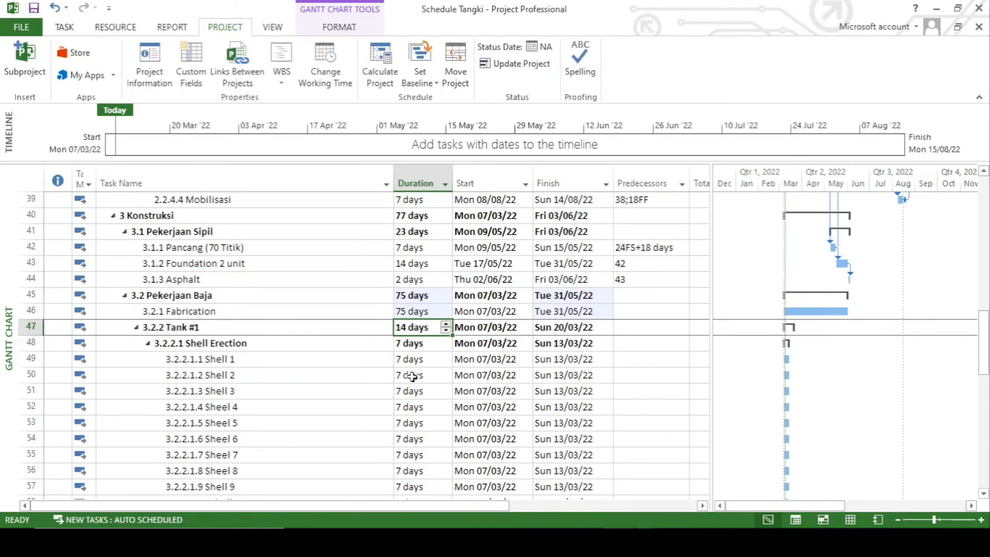
click(411, 279)
click(429, 312)
click(645, 312)
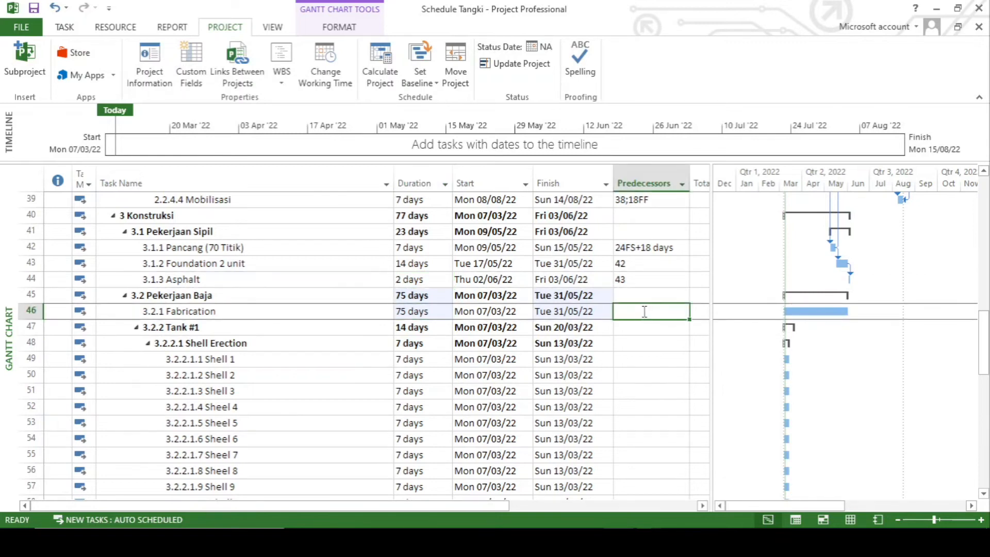
click(207, 265)
click(436, 312)
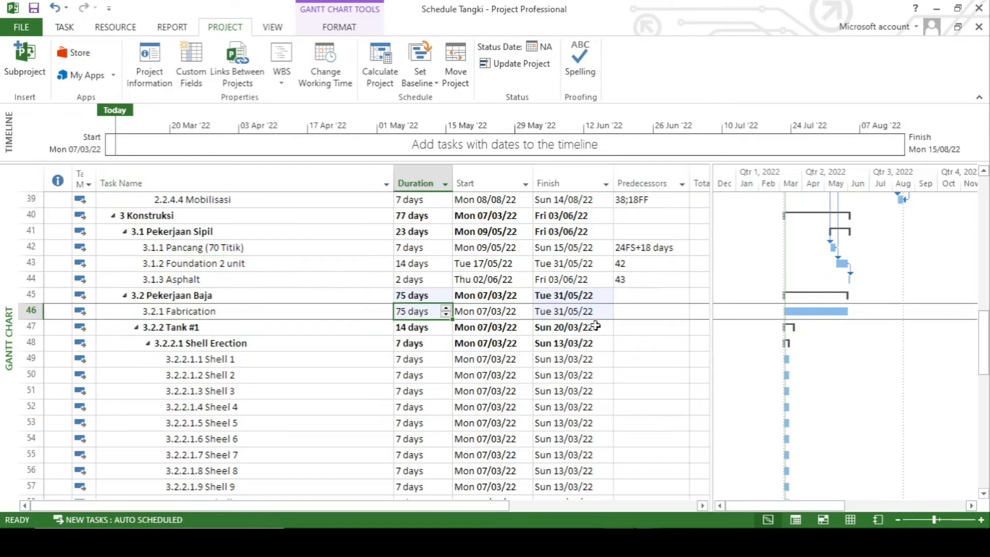
click(644, 315)
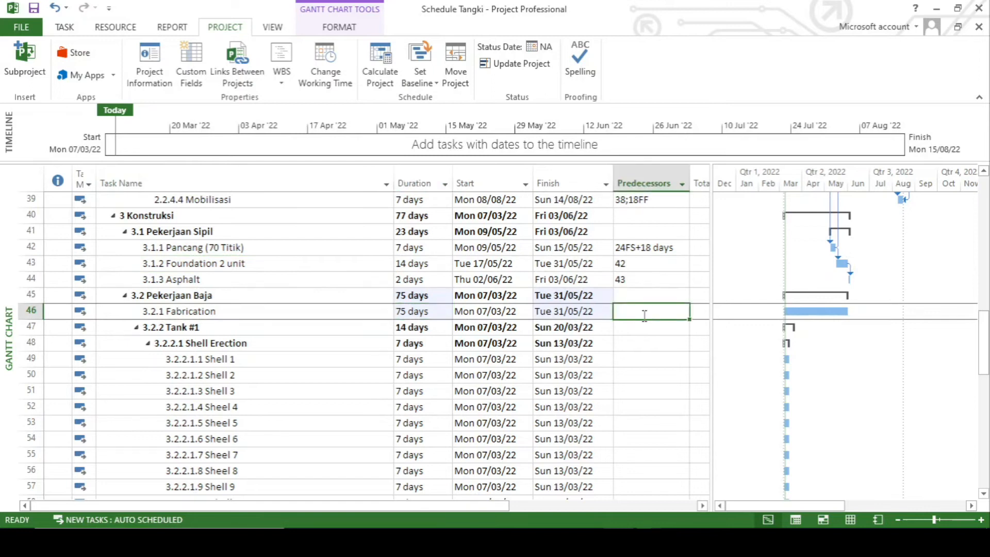
text(43ss)
click(636, 343)
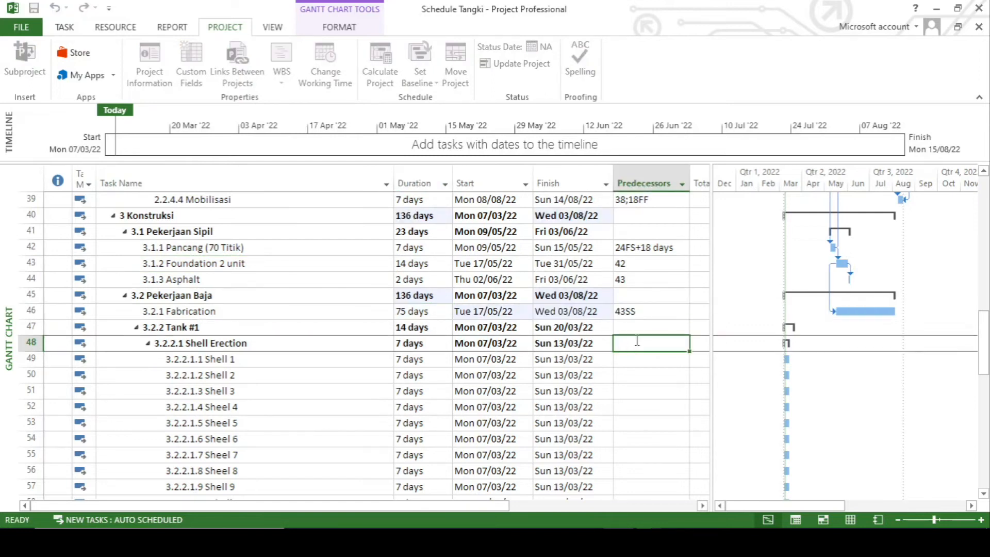
Step: Add the steel Delivery Material task (8) as a further finish-to-start predecessor of Fabrication
click(641, 312)
scroll(589, 361, up, 1)
scroll(588, 362, up, 10)
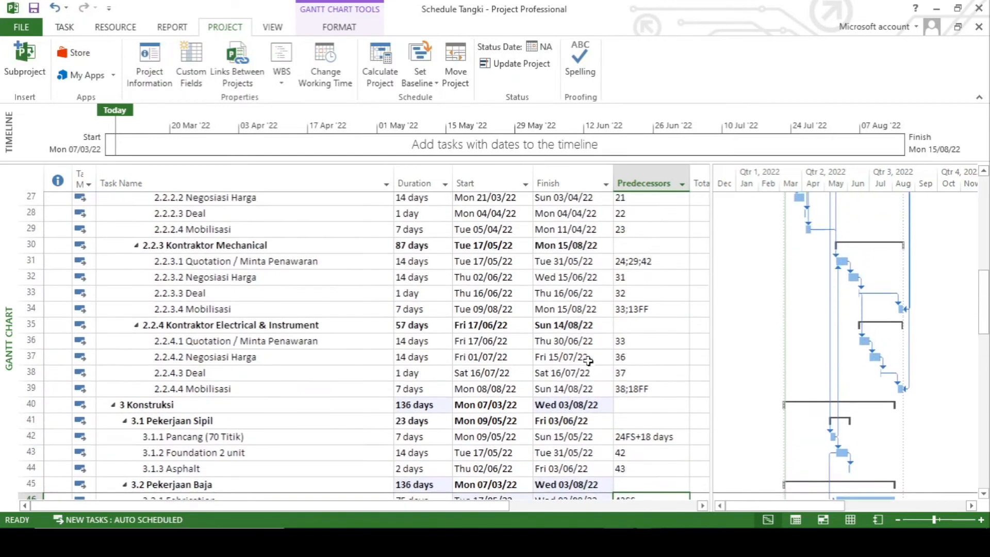
scroll(589, 361, up, 2)
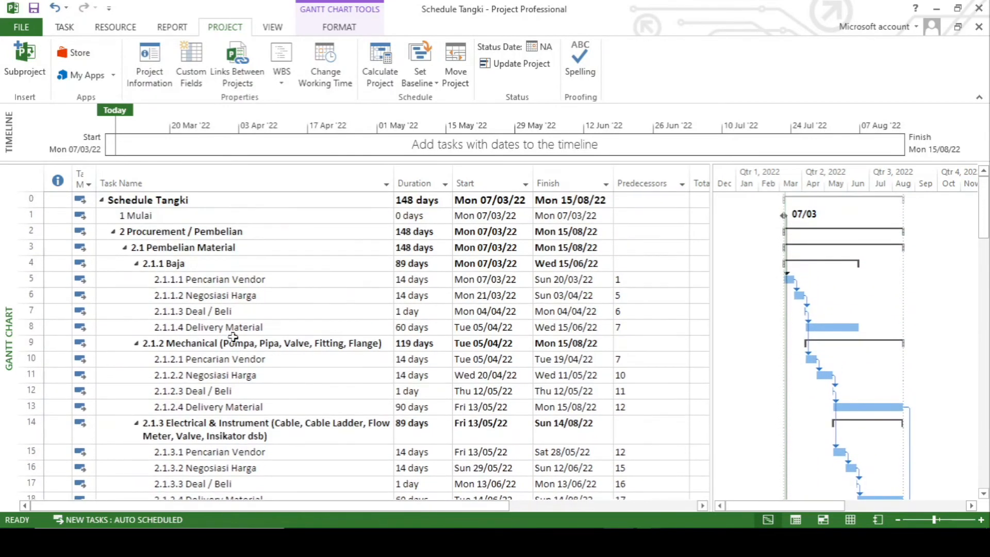
scroll(233, 337, down, 14)
key(F2)
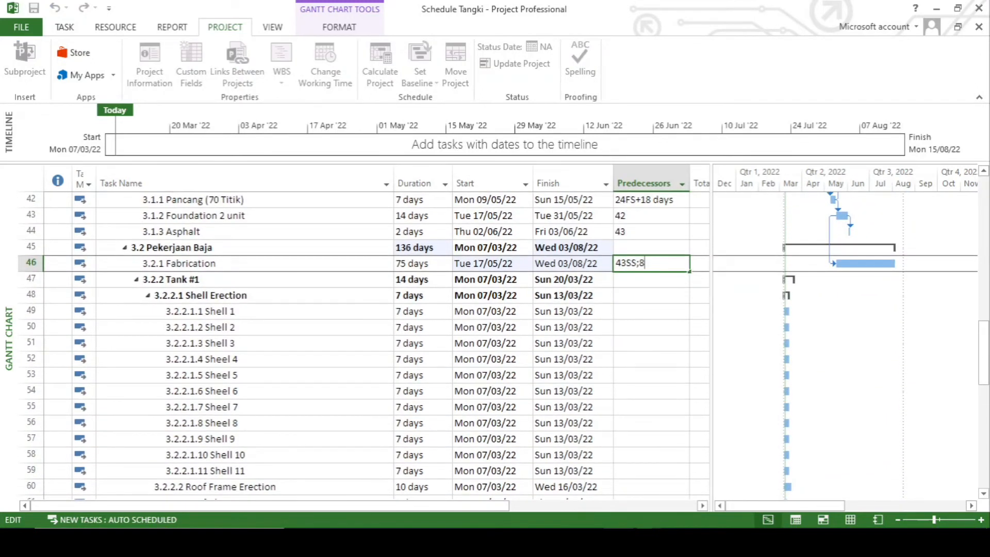
text(;8)
key(Return)
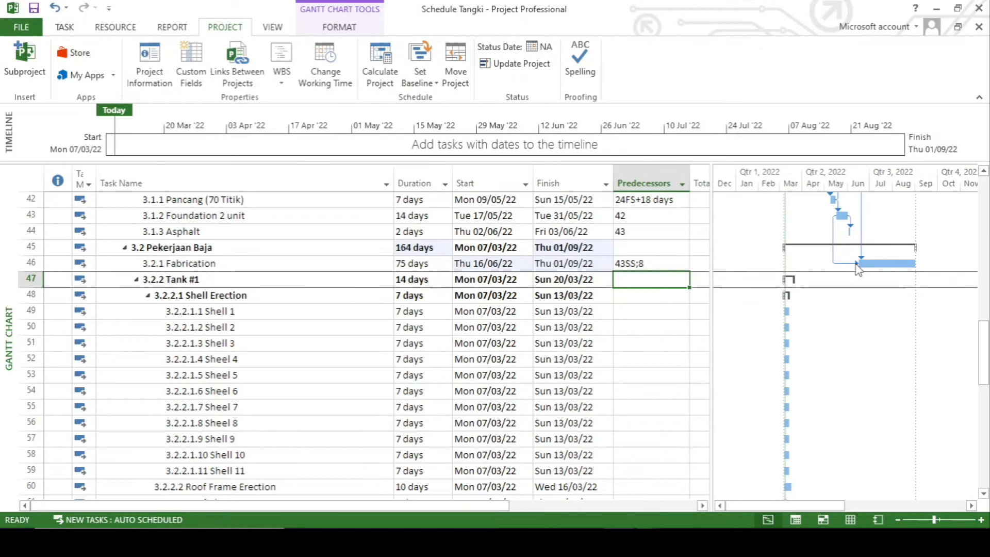
Step: Replace Fabrication's start-to-start link to Foundation 2 unit with a finish-to-start link from Asphalt (44), keeping predecessor 8
scroll(709, 370, up, 1)
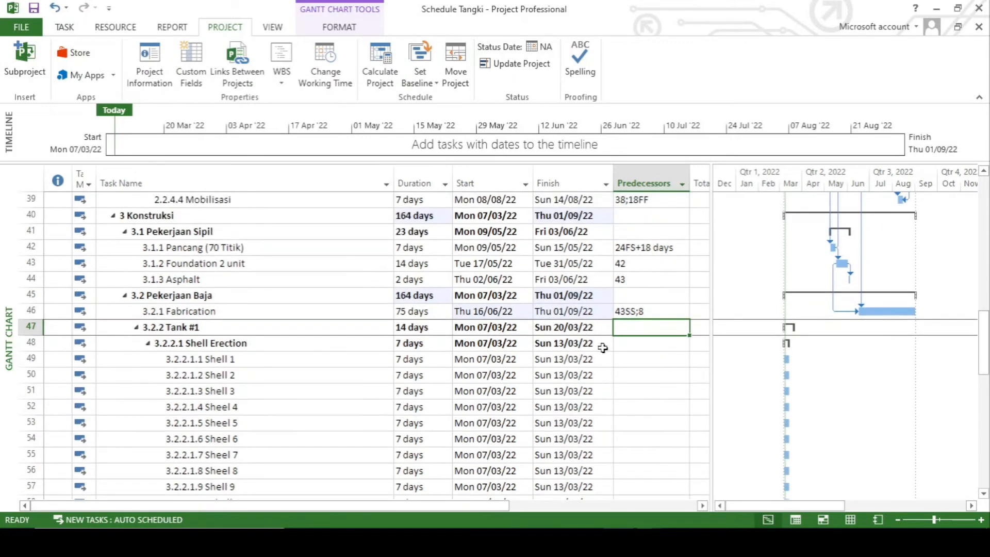
scroll(606, 345, up, 2)
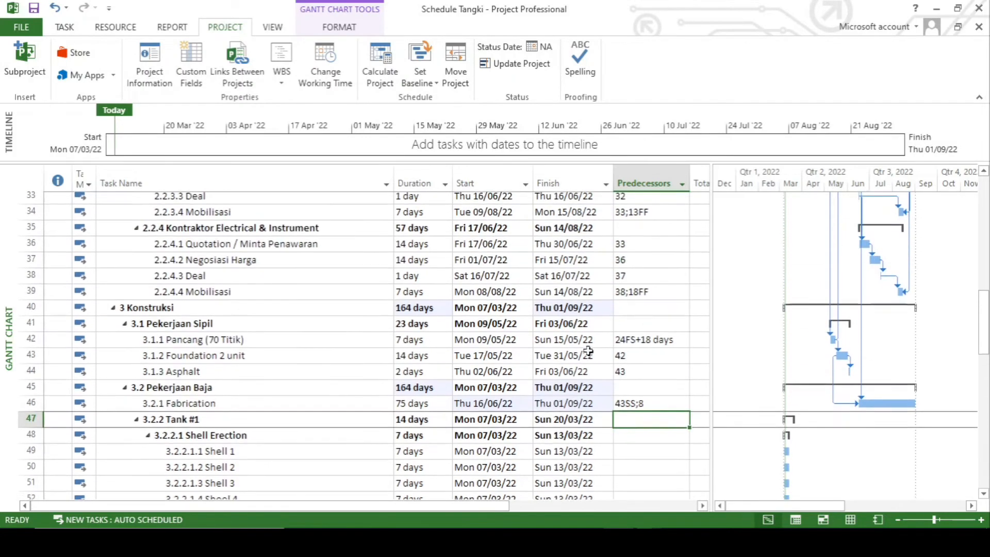
click(637, 407)
scroll(601, 413, up, 3)
scroll(602, 414, down, 3)
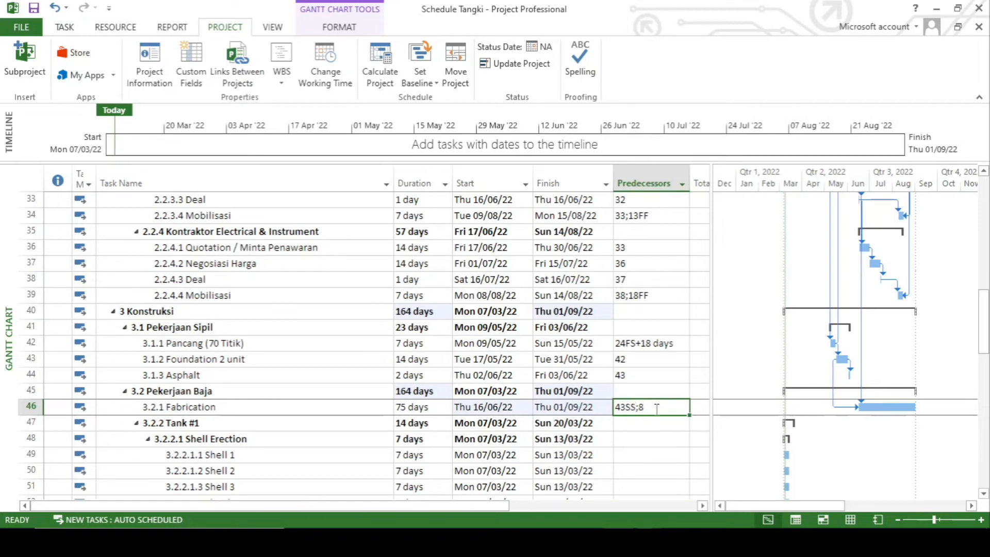
click(637, 407)
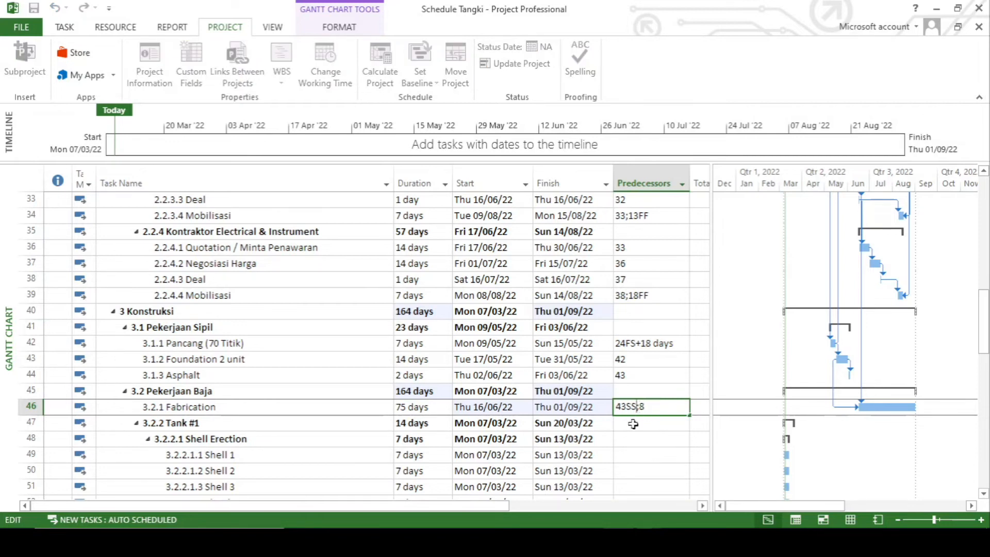
key(BackSpace)
key(BackSpace)
key(BackSpace)
text(4)
key(Return)
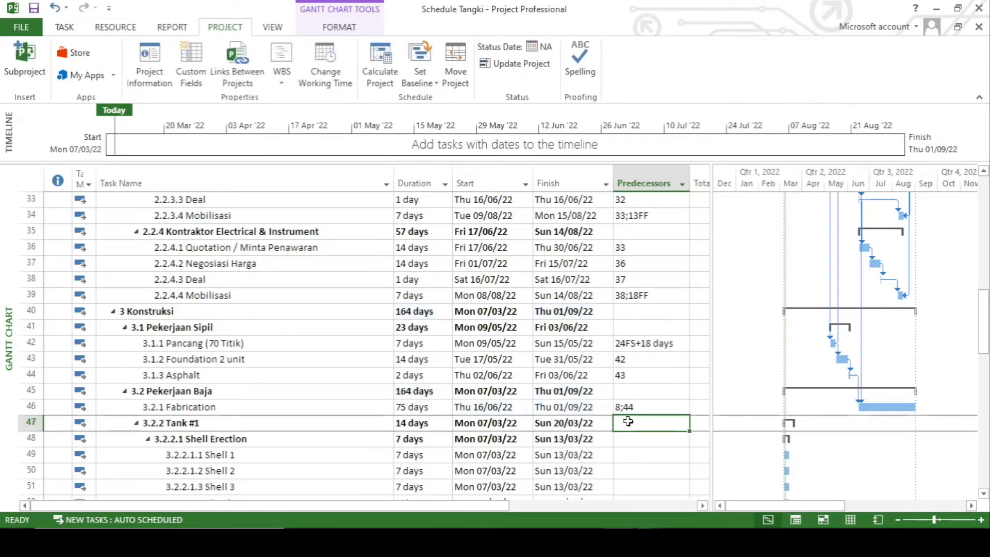
Step: Add Kontraktor Baja's Mobilisasi (29) as a further predecessor of Fabrication
click(643, 413)
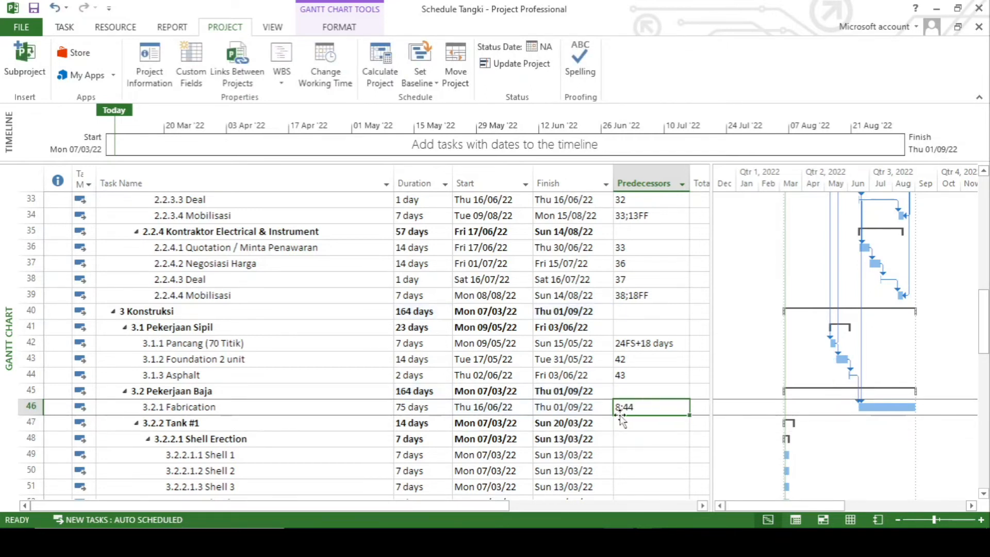
scroll(447, 376, up, 7)
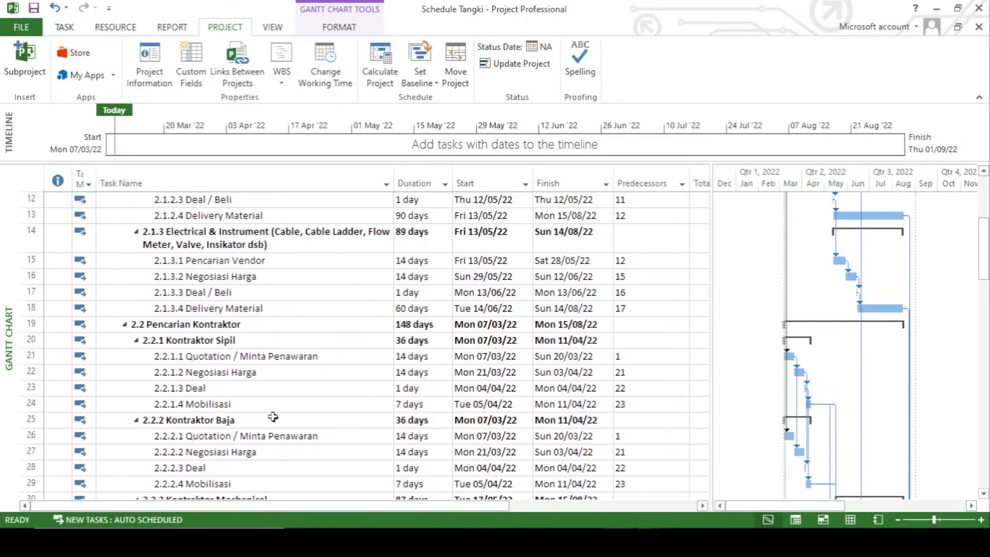
scroll(272, 415, down, 3)
click(227, 419)
scroll(380, 435, down, 1)
scroll(380, 436, down, 5)
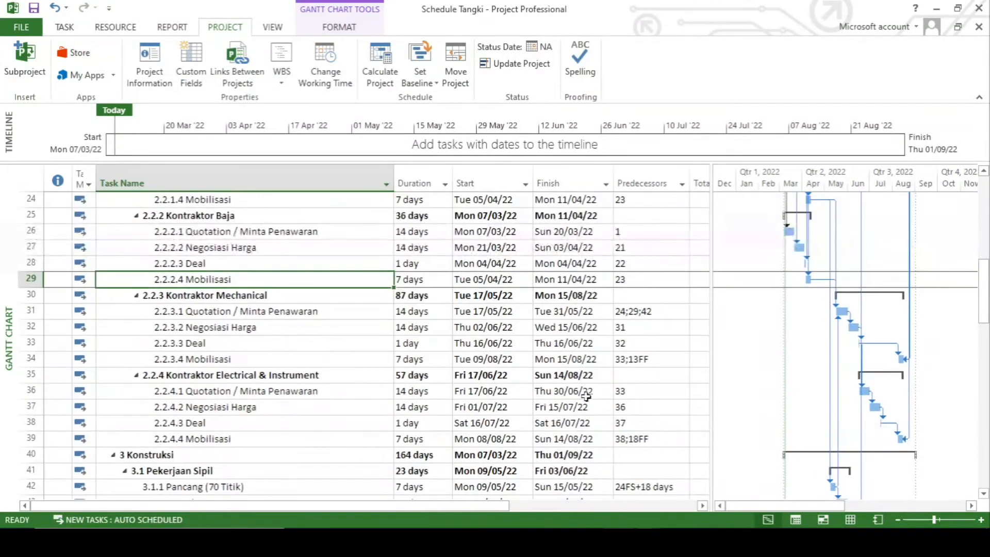
click(652, 455)
click(652, 454)
text(;29)
key(Return)
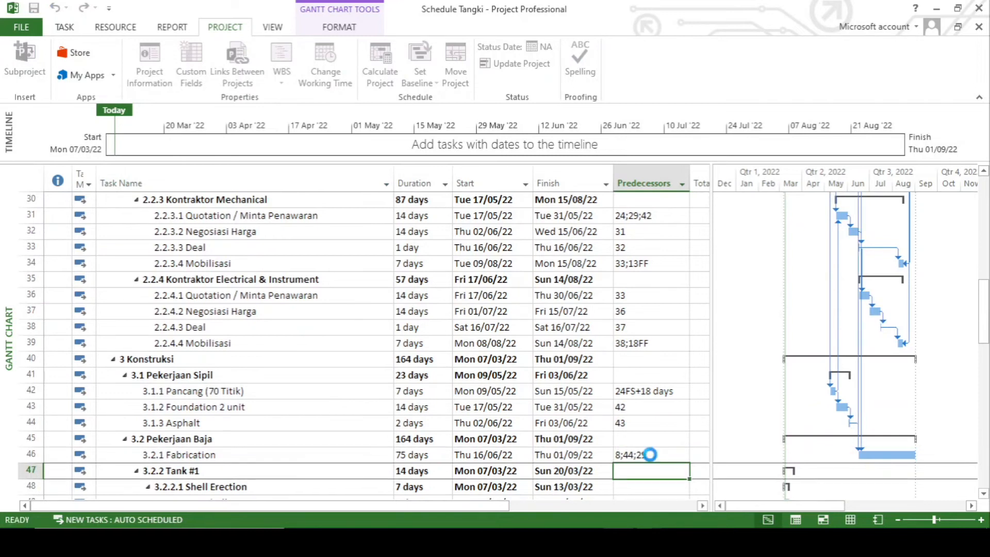
Step: Collapse Shell Erection under Tank #1 and insert a new task named Bottom Plate directly above it
scroll(650, 453, down, 3)
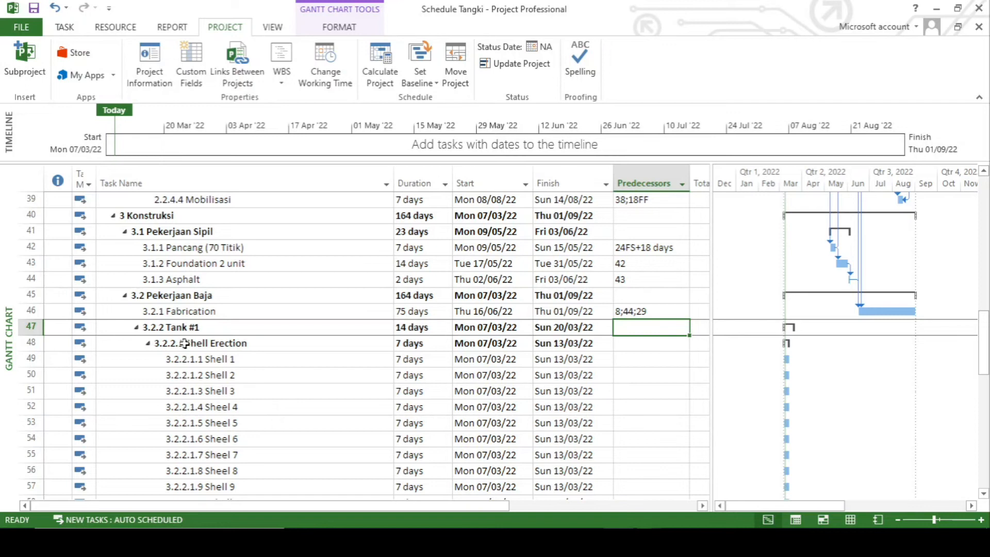
click(148, 344)
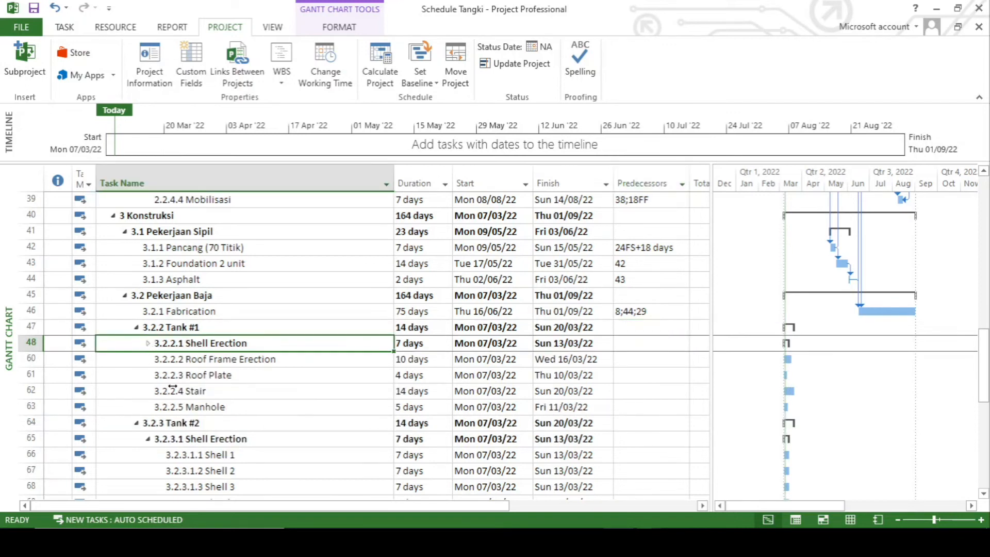
click(31, 343)
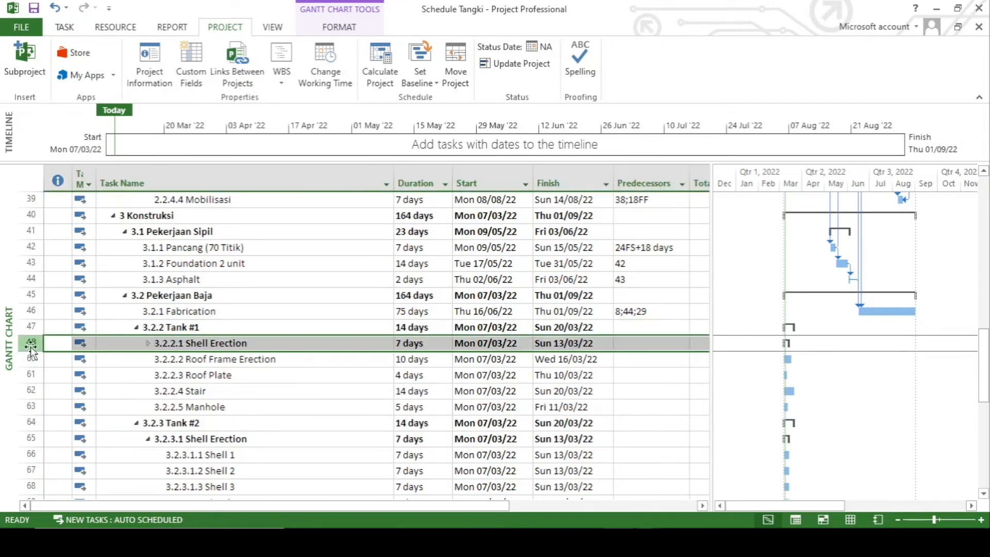
right_click(77, 343)
click(77, 155)
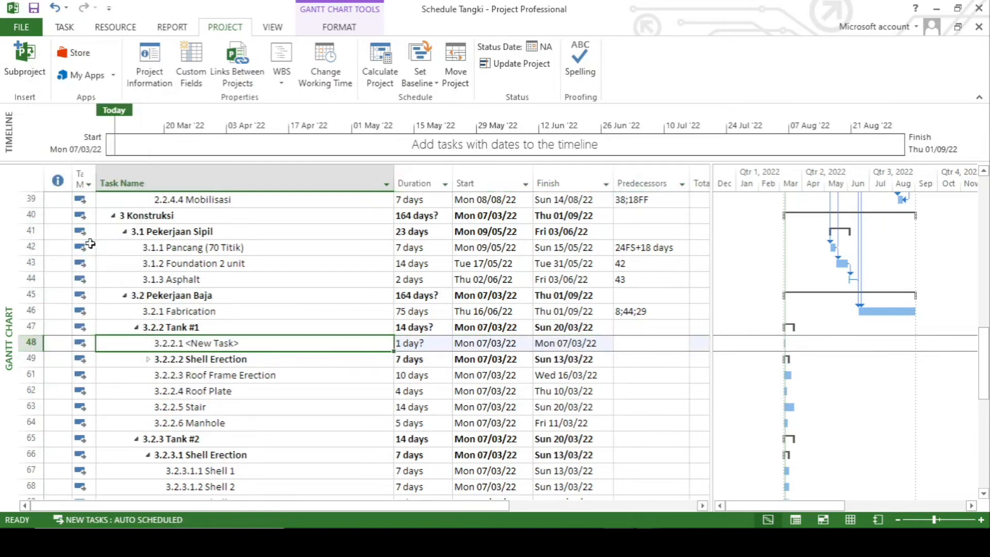
text(Bottom )
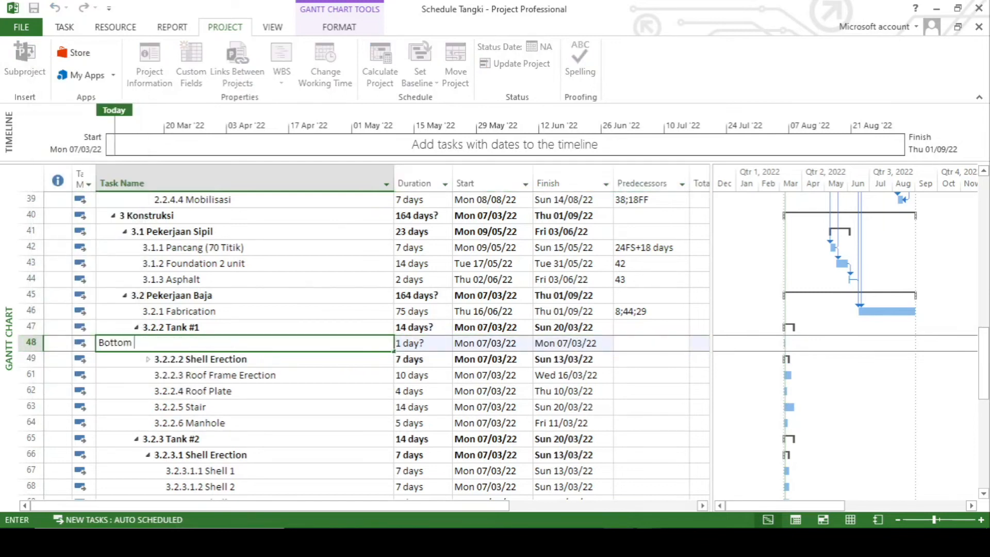
text(Plate)
key(Return)
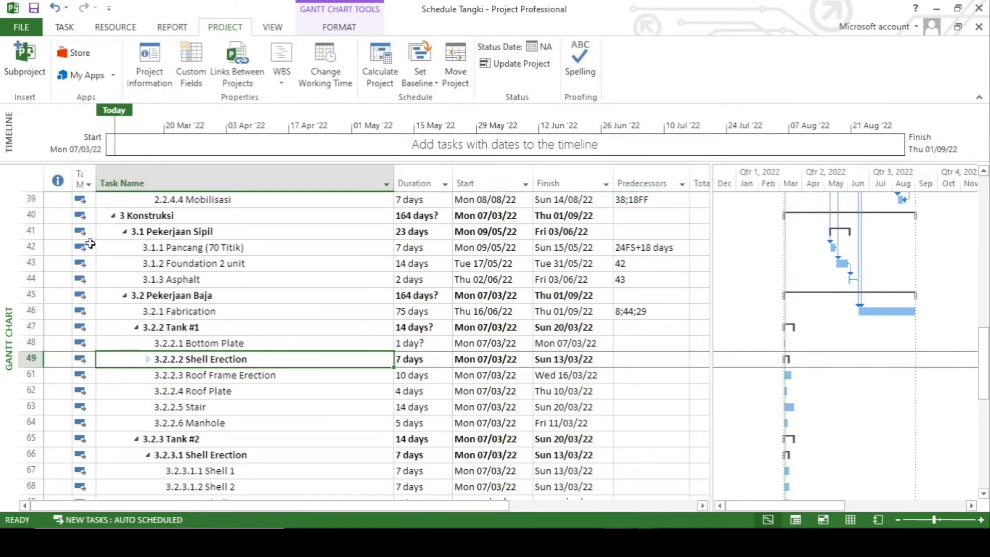
Step: Collapse Shell Erection under Tank #2 and insert a new task named Bottom Plate directly above it
scroll(164, 270, down, 1)
scroll(164, 269, down, 1)
click(148, 407)
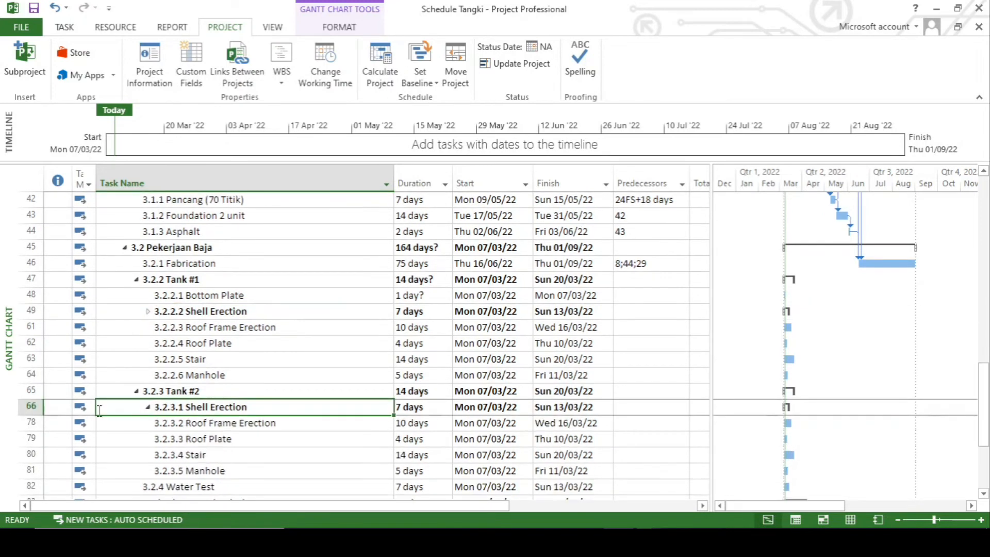
click(32, 406)
right_click(32, 406)
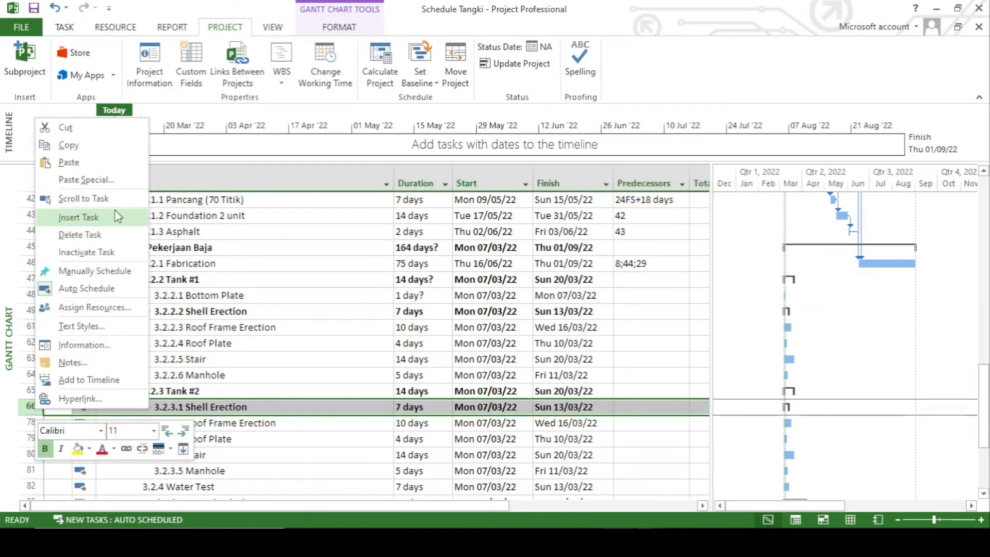
click(111, 211)
text(Bottom Pla)
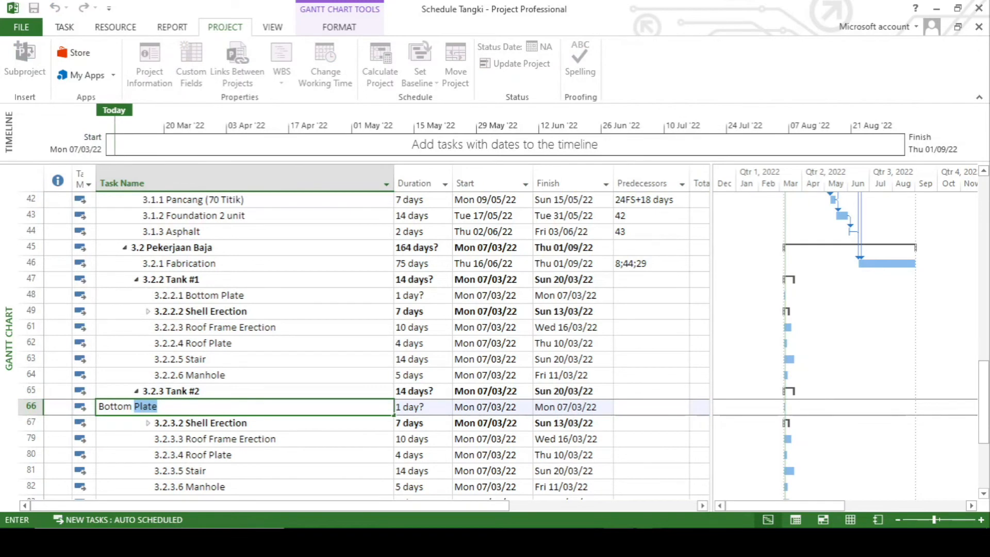
text(te)
key(Return)
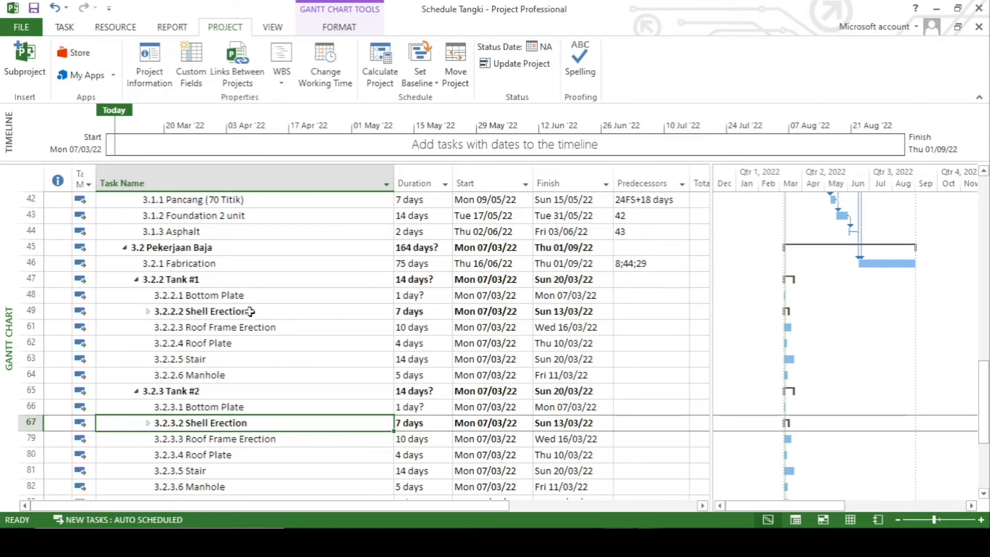
Step: Set the duration of the Bottom Plate tasks under Tank #1 and Tank #2 to 7 days each
click(416, 298)
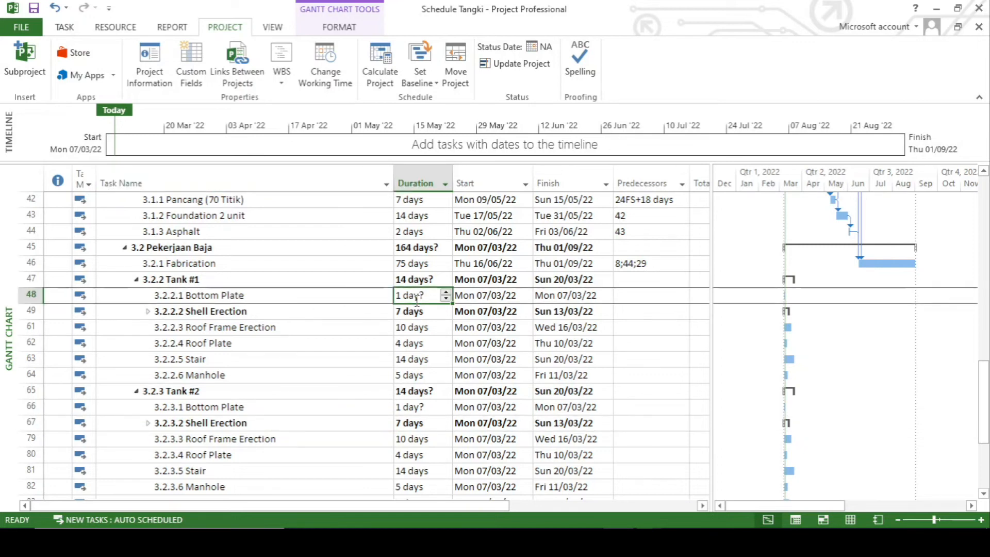
text(7)
key(Return)
key(Down)
key(Down)
key(Down)
key(Down)
key(Down)
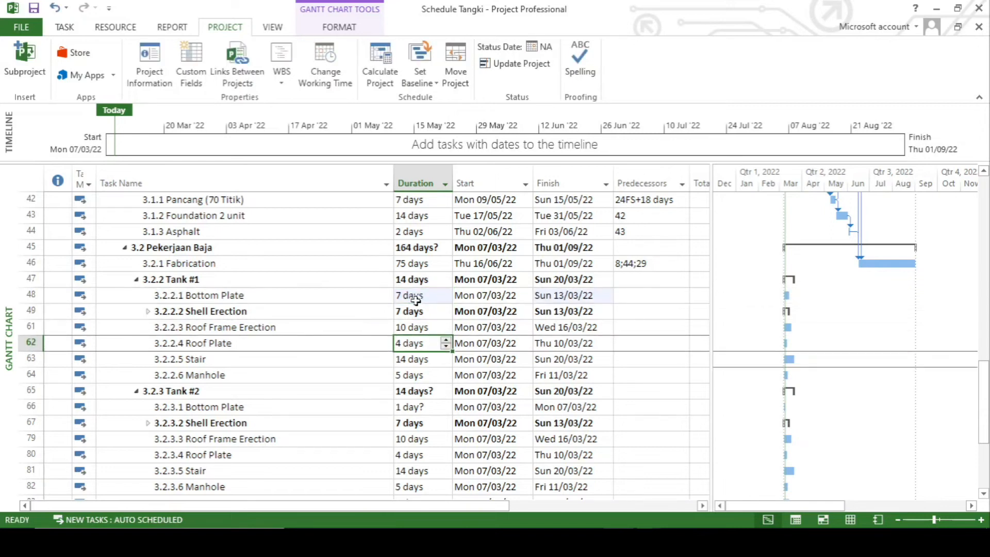
key(Down)
text(7)
key(Return)
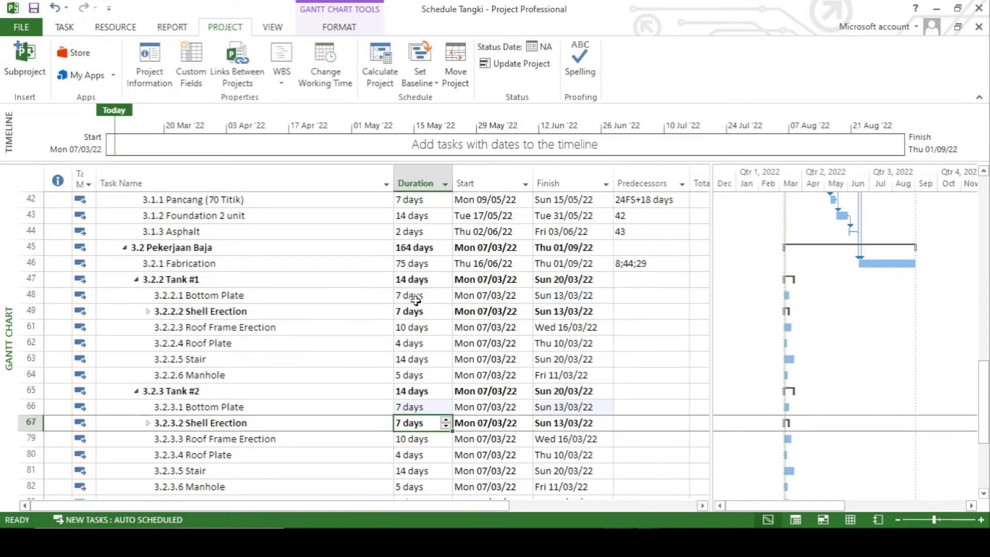
Step: Set Tank #1's Bottom Plate predecessors to Asphalt (44) and Mobilisasi (29), and check the links in its task information
click(624, 299)
scroll(517, 354, up, 1)
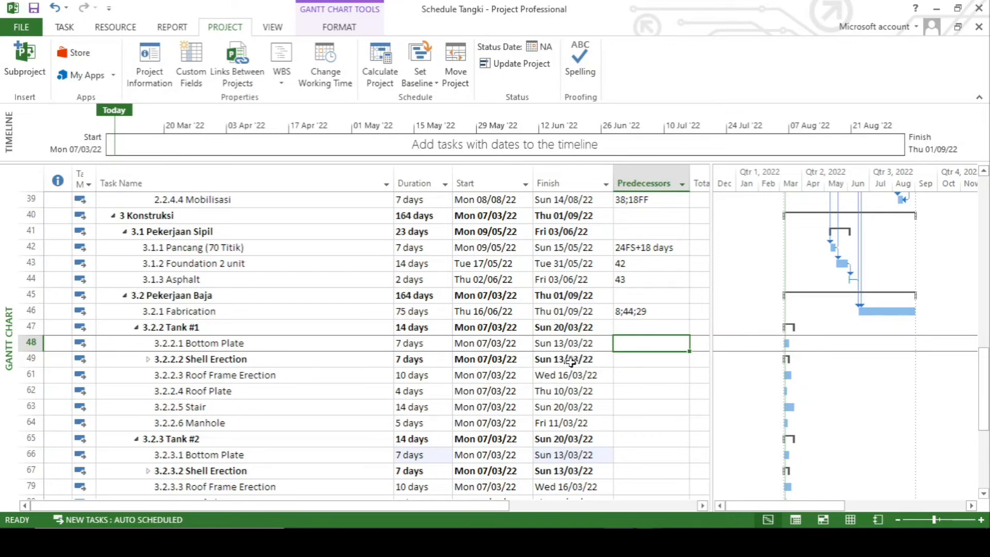
key(F2)
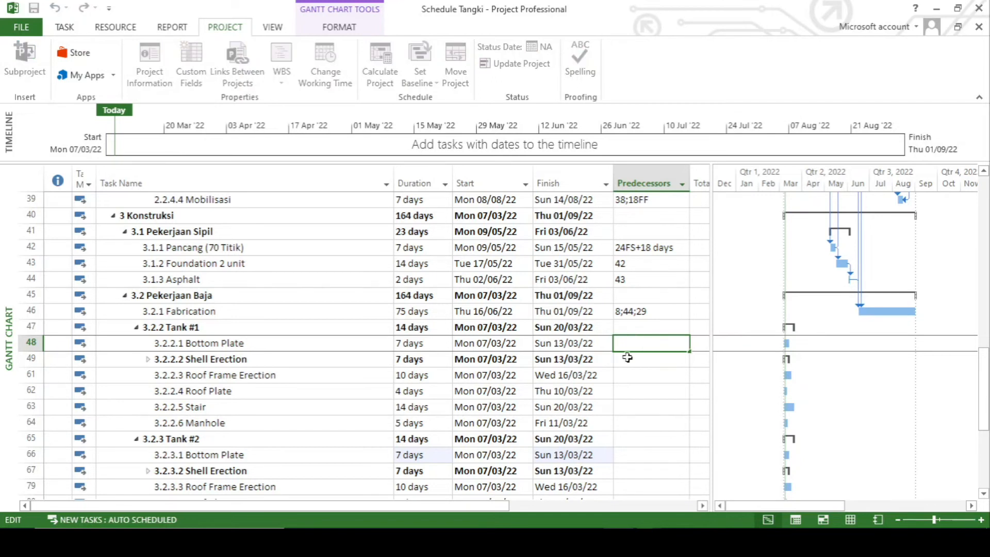
text(44;29)
key(Return)
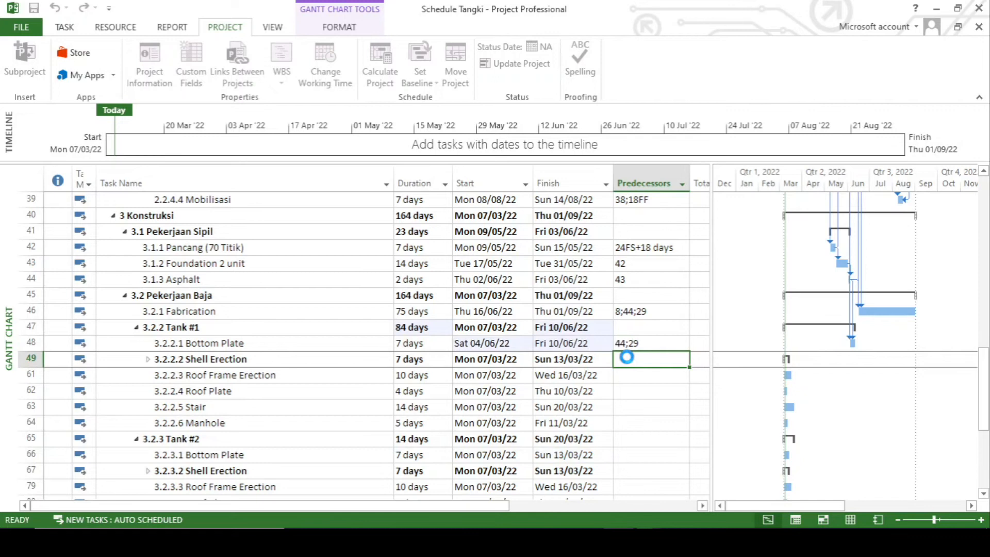
double_click(643, 346)
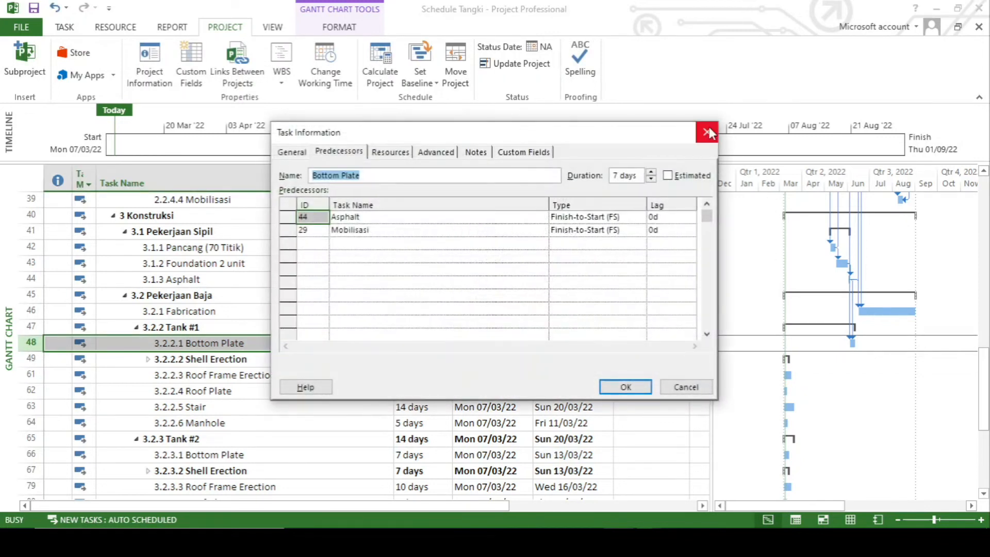
click(706, 133)
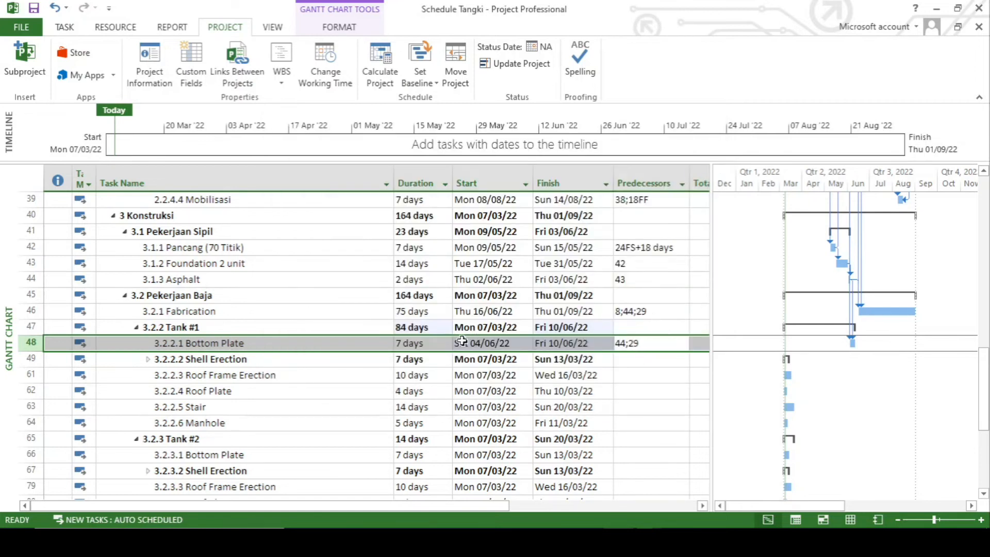
Step: Replace the Asphalt link of Tank #1's Bottom Plate with the steel Delivery Material (8), keeping 29, and check its task information
scroll(463, 340, up, 13)
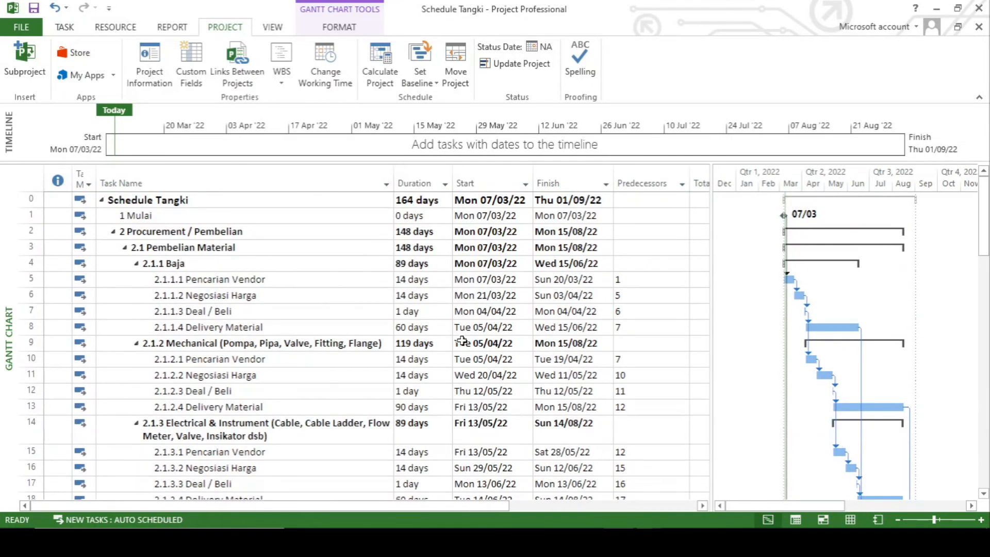
scroll(463, 340, down, 15)
click(625, 249)
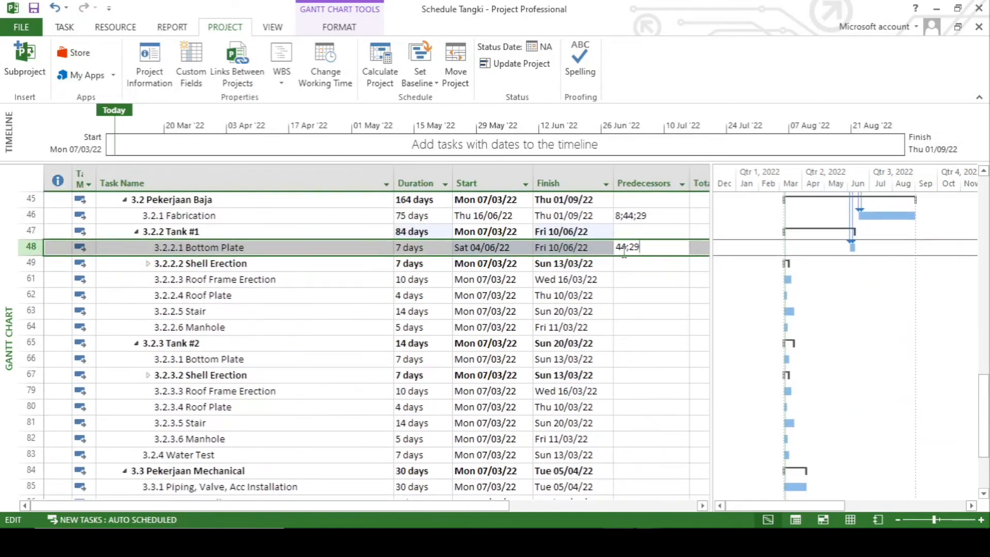
click(626, 250)
key(BackSpace)
key(BackSpace)
text(8)
key(Tab)
click(610, 232)
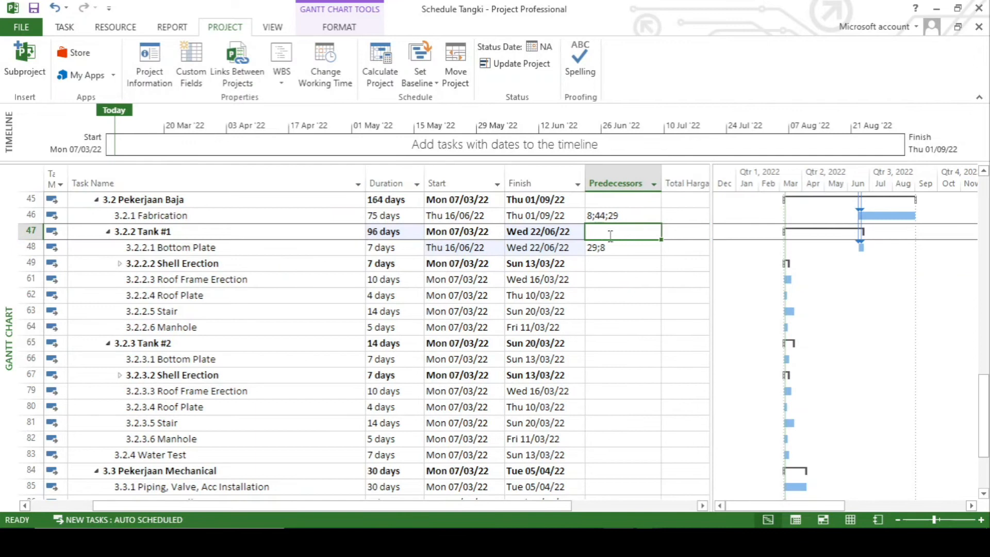
double_click(608, 249)
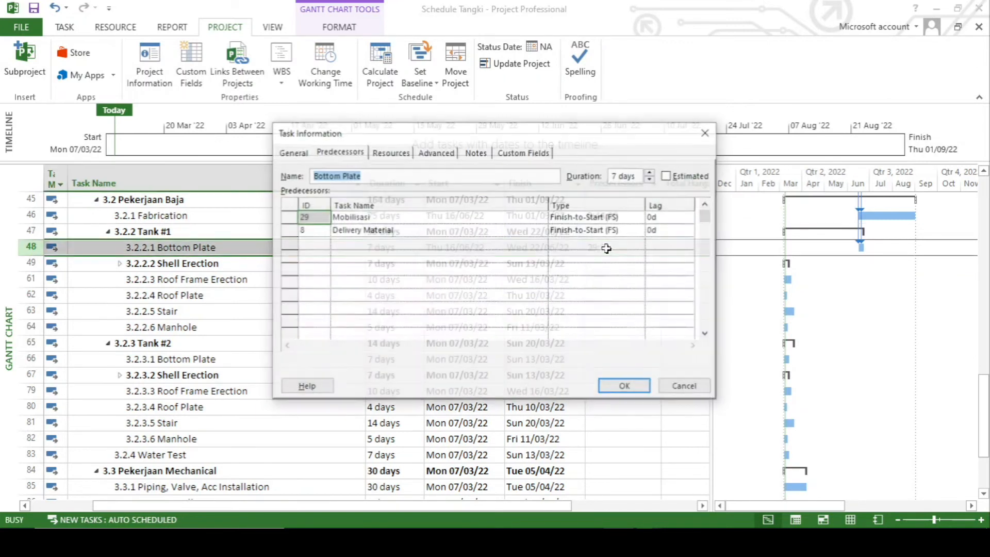
click(625, 386)
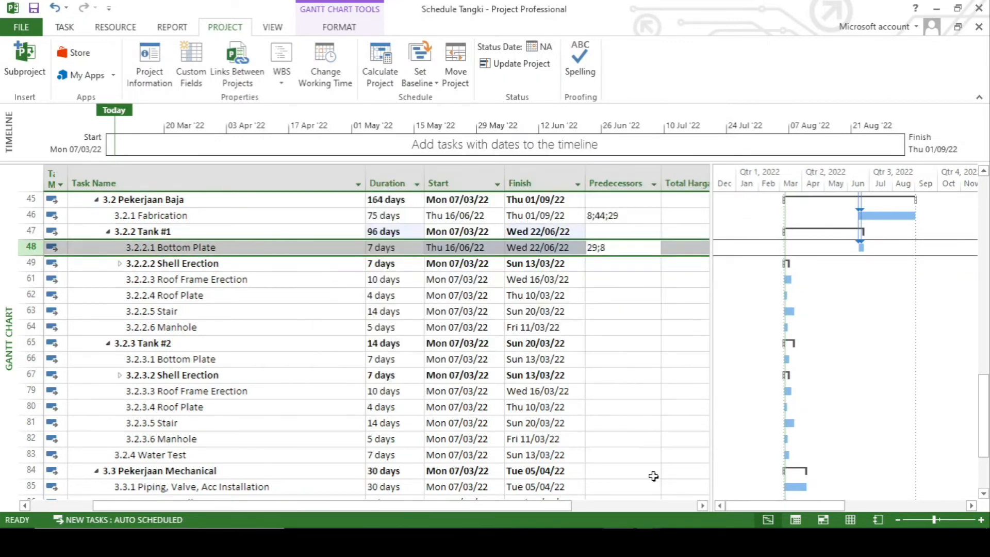
Step: Add Fabrication (46) as a start-to-start predecessor with a 2-day lag to Tank #1's Bottom Plate
mouse_move(561, 509)
mouse_down()
mouse_move(536, 509)
mouse_move(556, 506)
mouse_up()
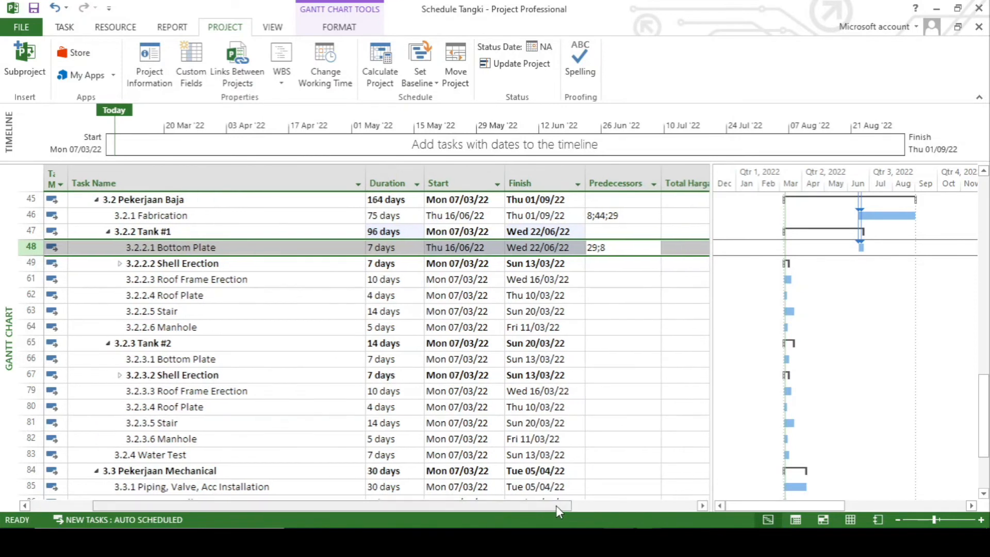
scroll(203, 340, up, 1)
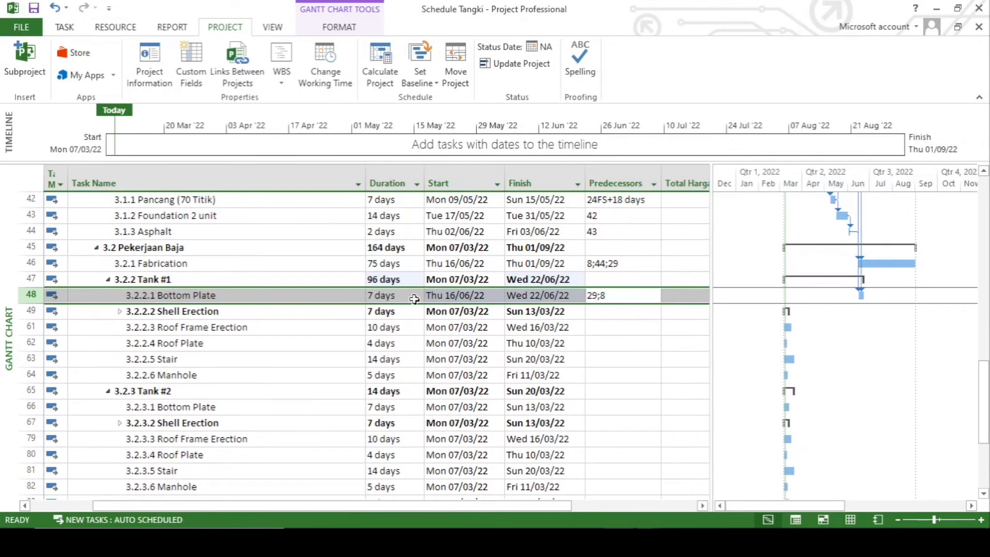
key(F2)
text(;46)
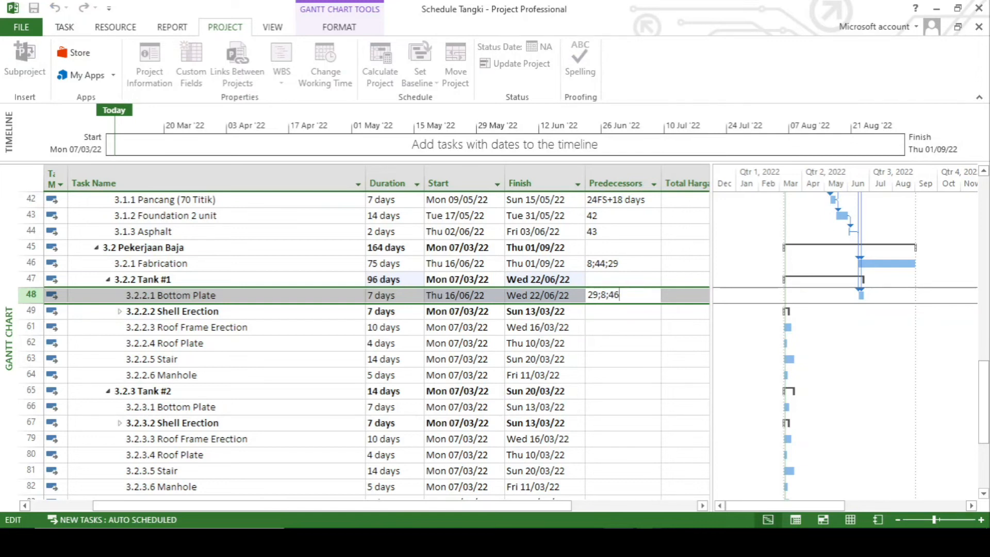
text(ss+)
key(Tab)
drag(602, 508, 521, 508)
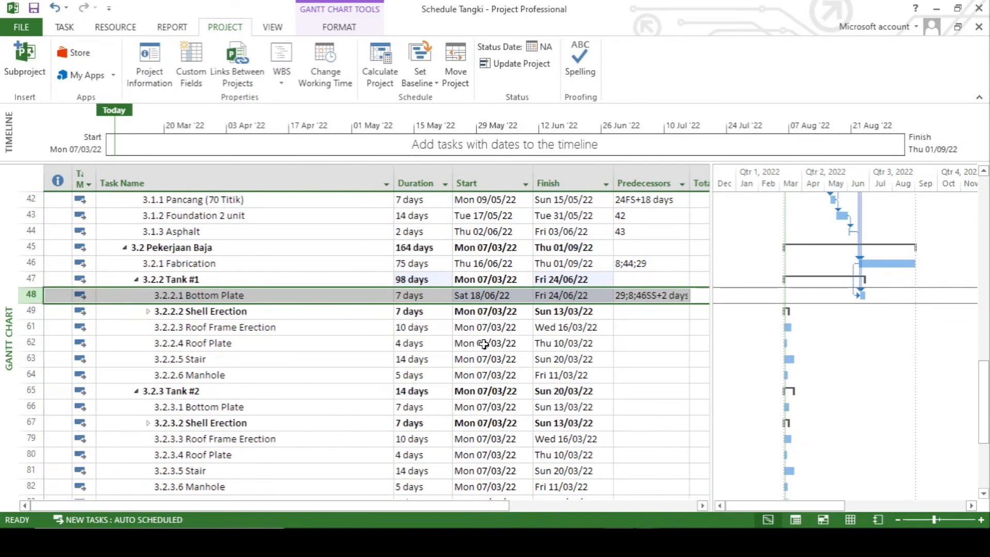
Step: Make Tank #1's Bottom Plate (48) the finish-to-start predecessor of Tank #2's Bottom Plate
click(413, 409)
click(634, 408)
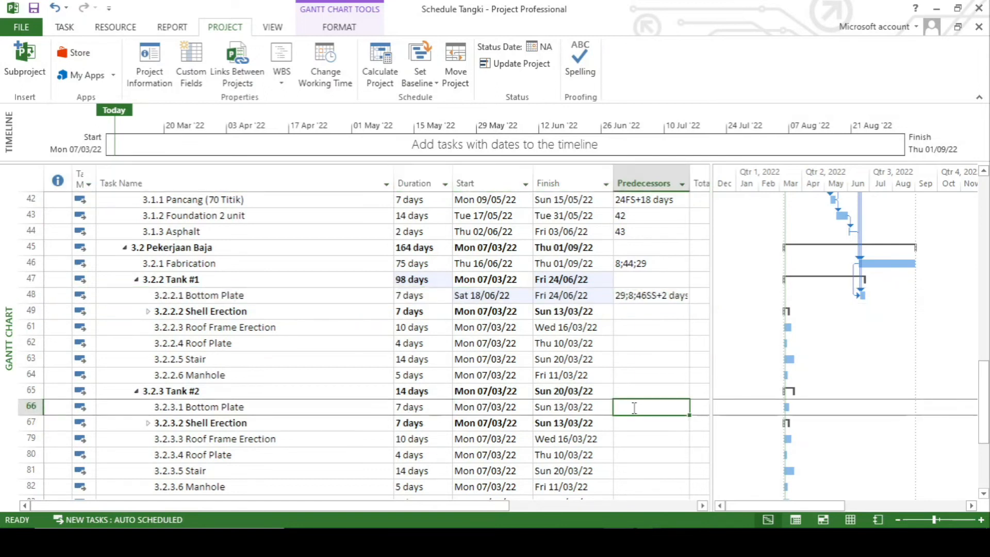
text(48)
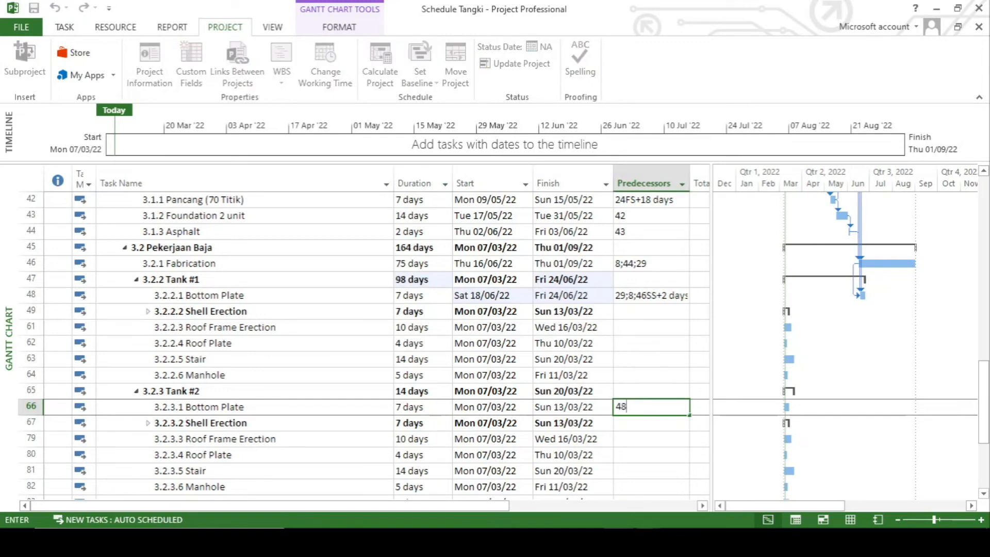
key(Return)
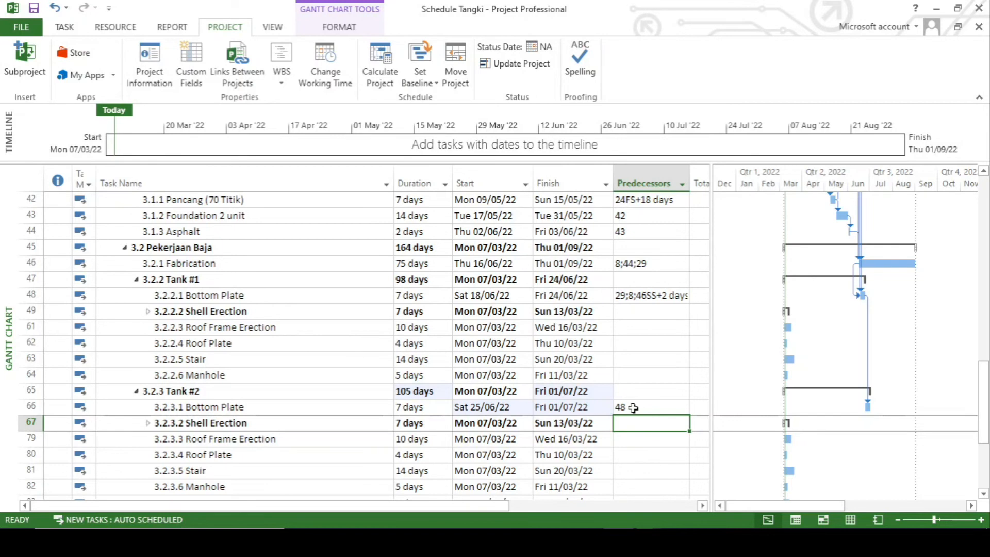
Step: Expand Shell Erection under Tank #1 and set Shell 1's predecessor to Bottom Plate (48)
click(144, 311)
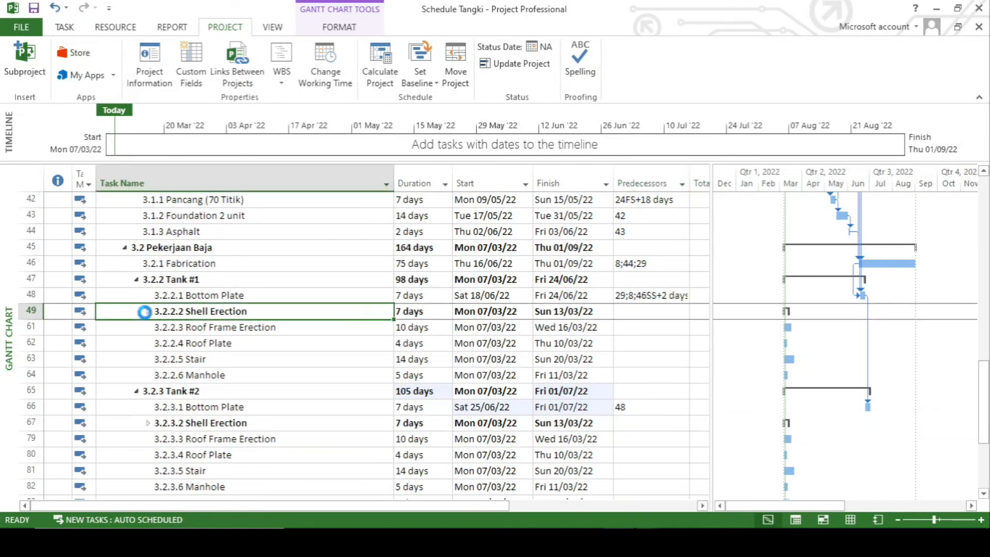
click(416, 329)
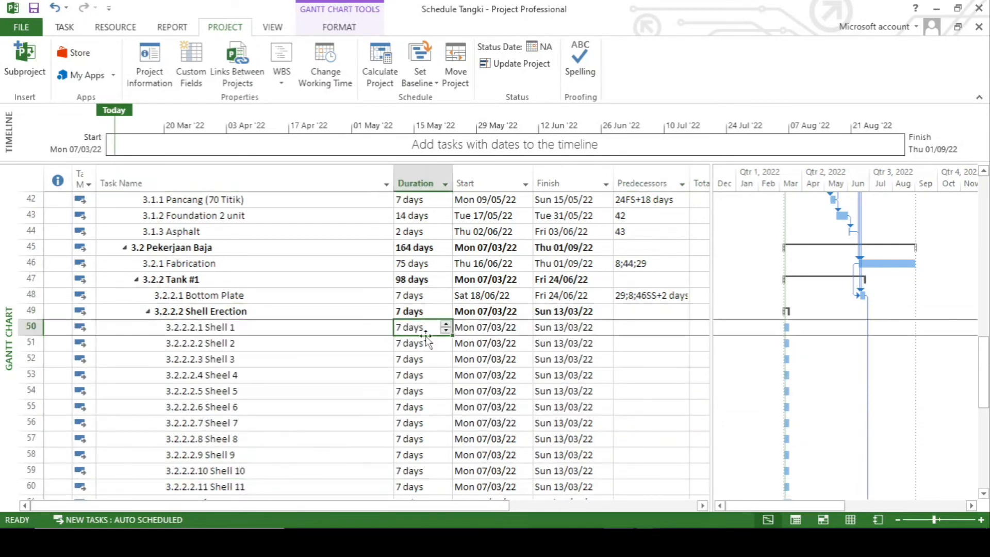
click(641, 329)
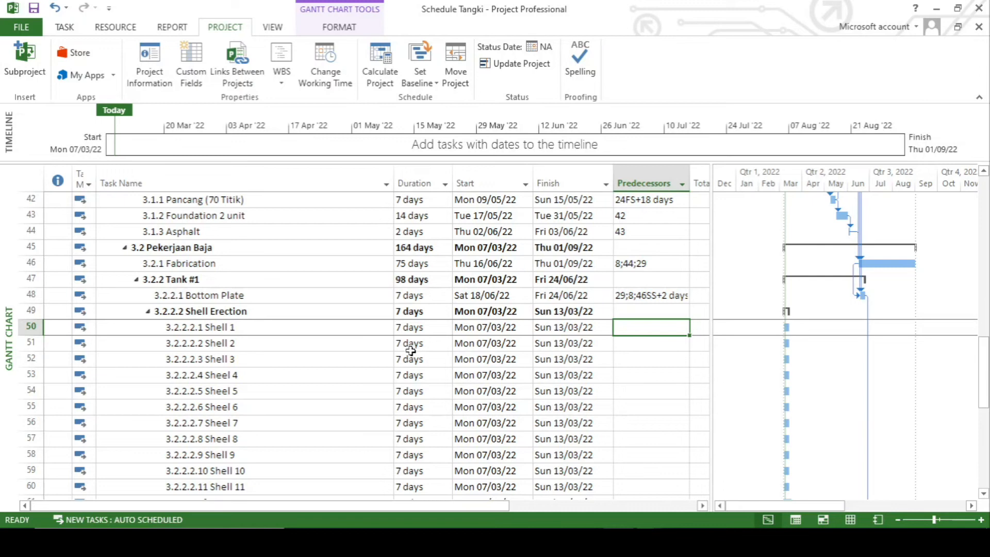
scroll(496, 411, down, 2)
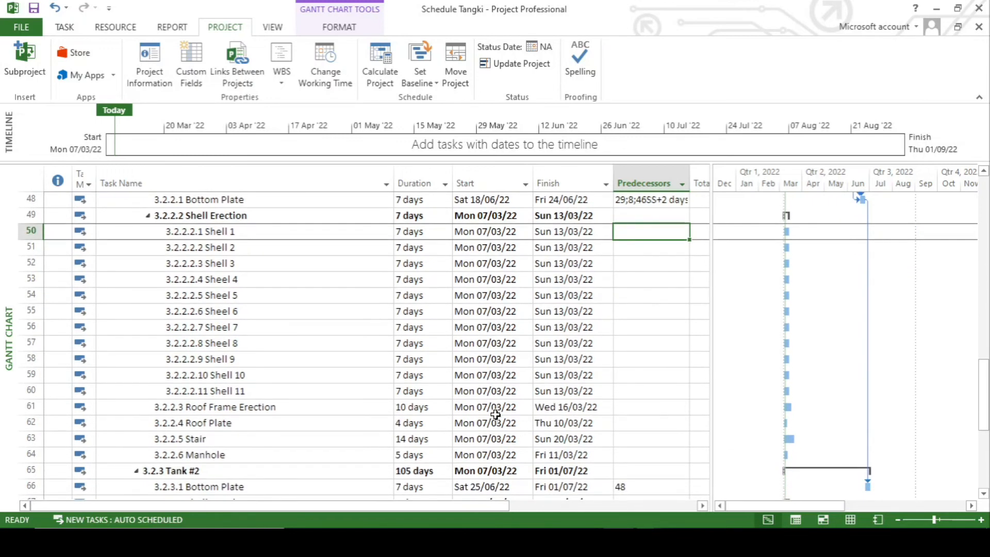
scroll(496, 414, up, 1)
click(630, 311)
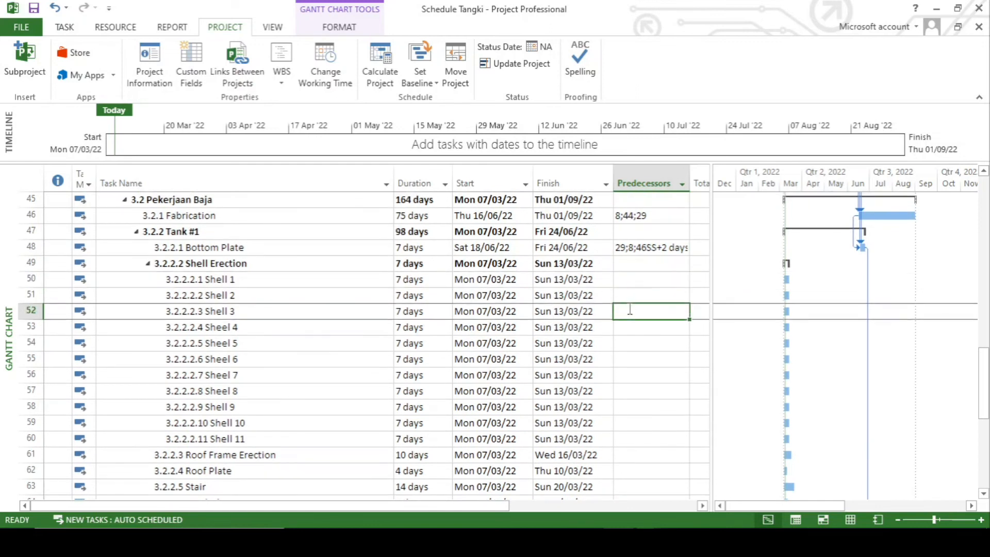
click(631, 278)
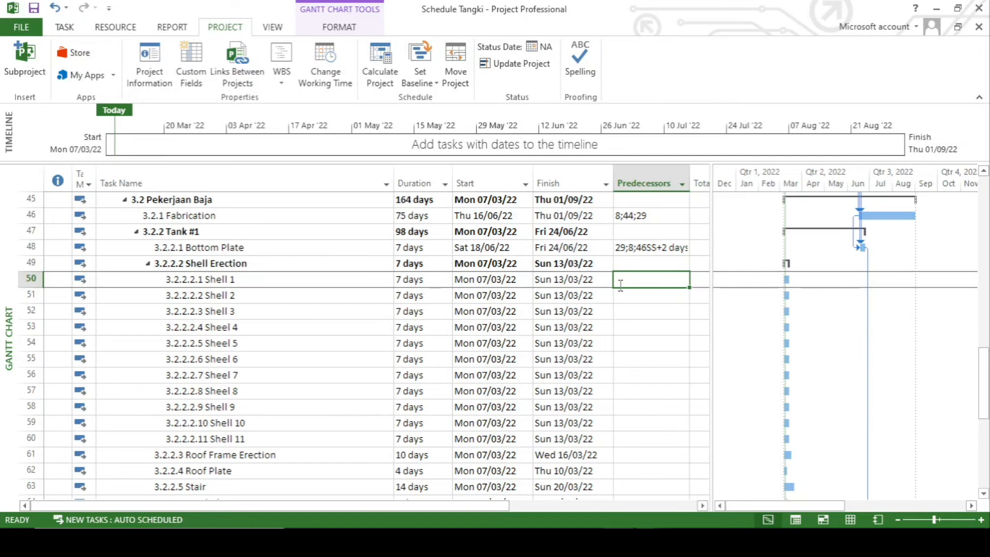
click(258, 284)
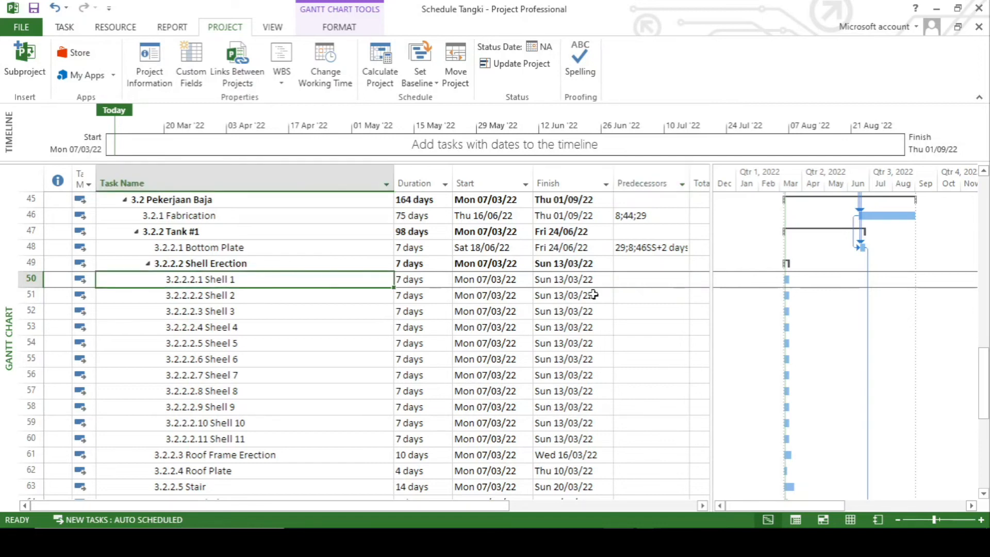
click(637, 284)
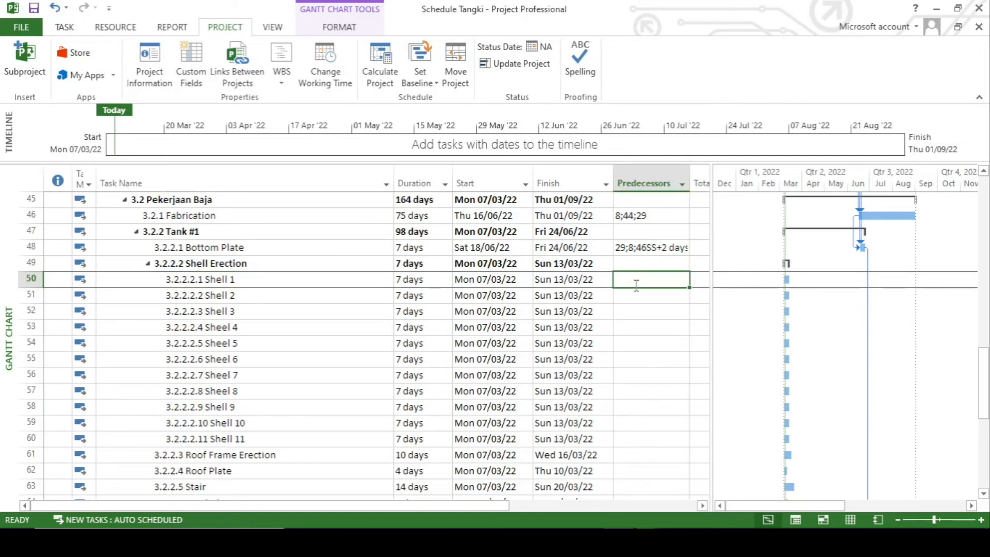
text(48)
key(Return)
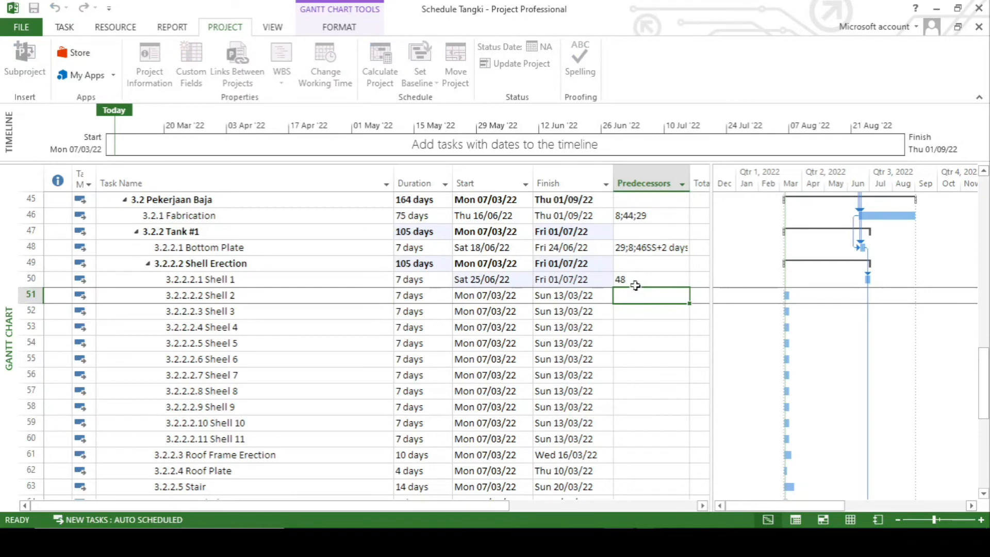
Step: Set the predecessor of Tank #1's Shell 2 to Shell 1 (50)
click(256, 297)
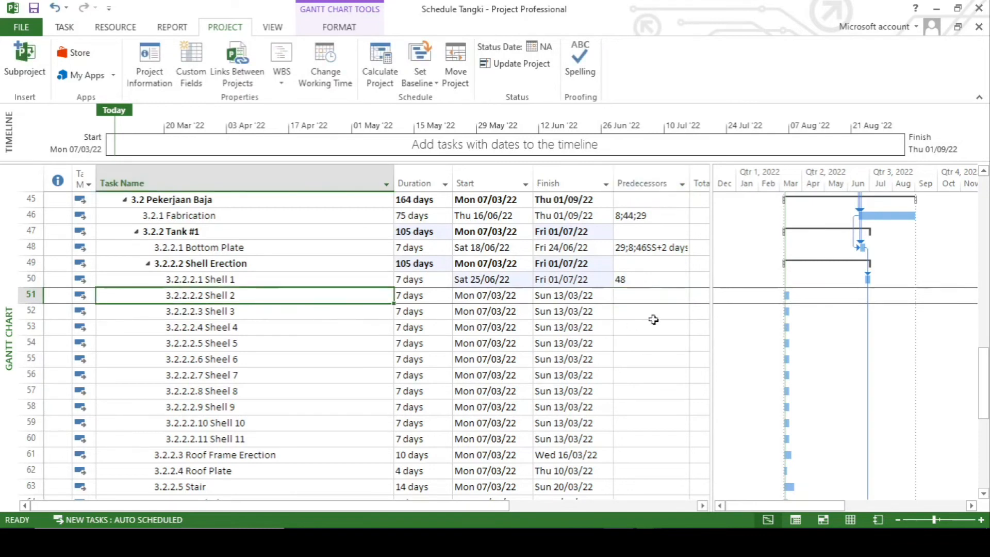
click(646, 293)
text(50)
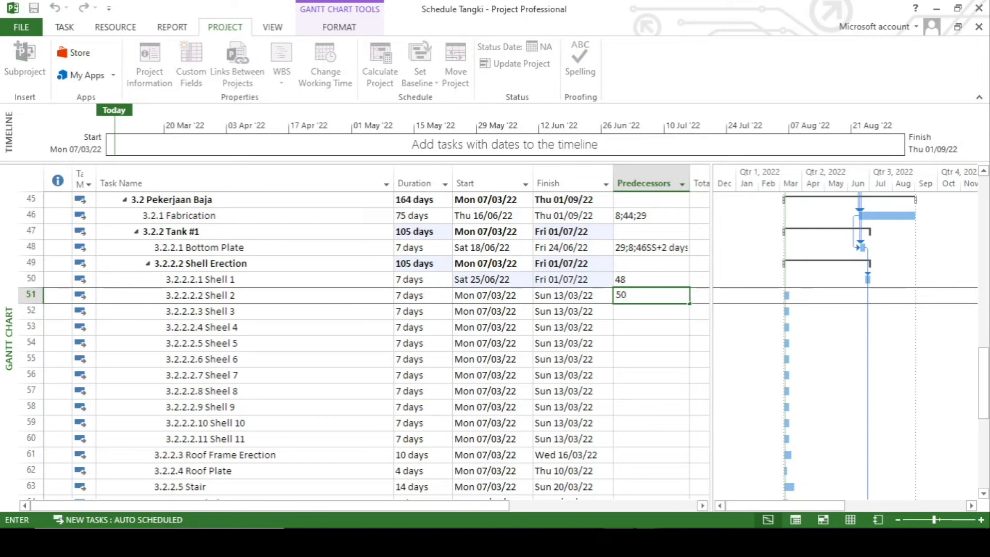
key(Return)
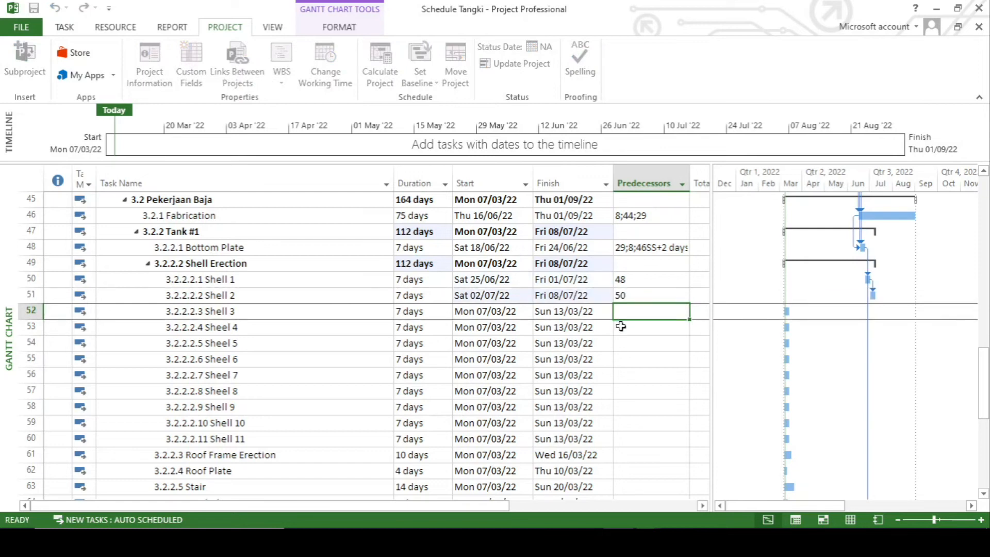
Step: Make Shell 2 (51) the predecessor of Tank #1's Roof Frame Erection
click(265, 293)
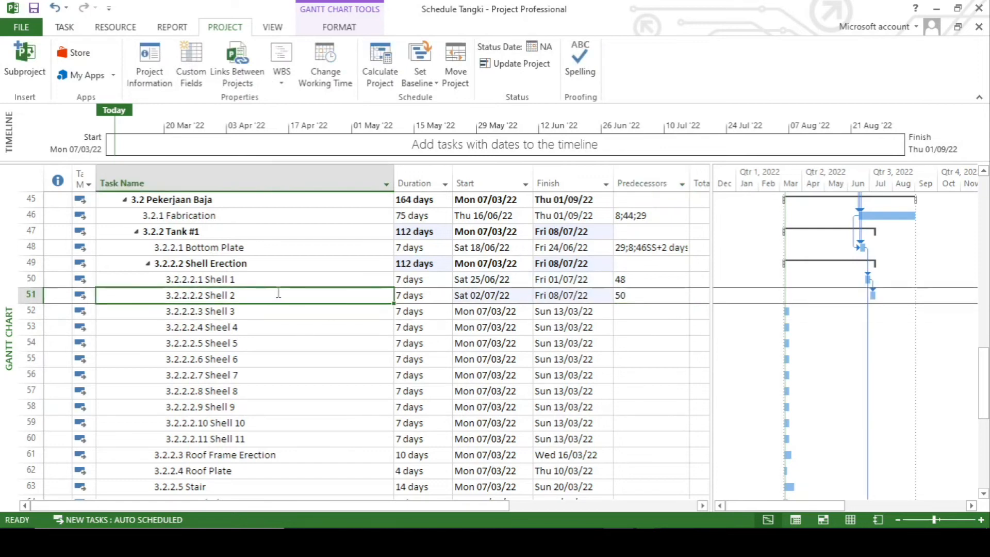
scroll(516, 283, down, 1)
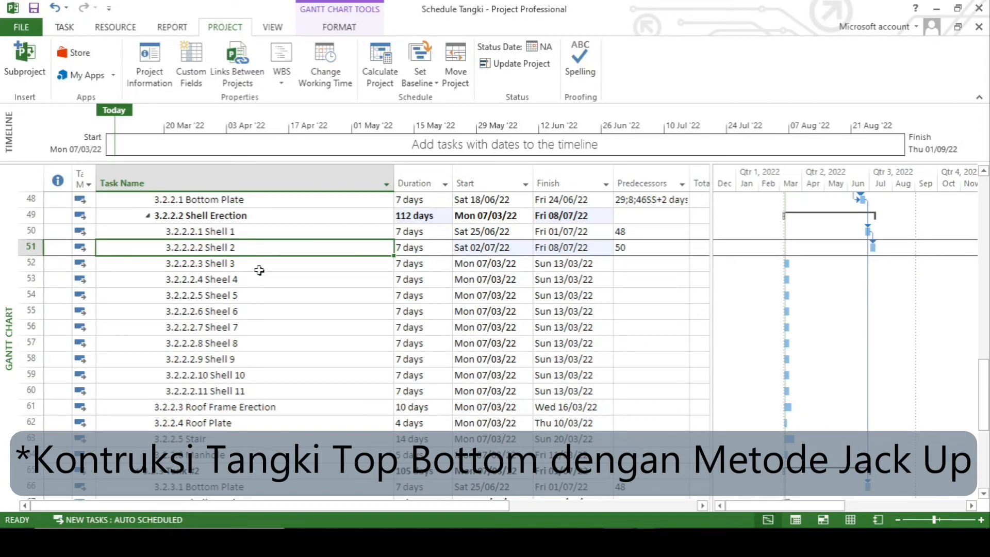
click(264, 408)
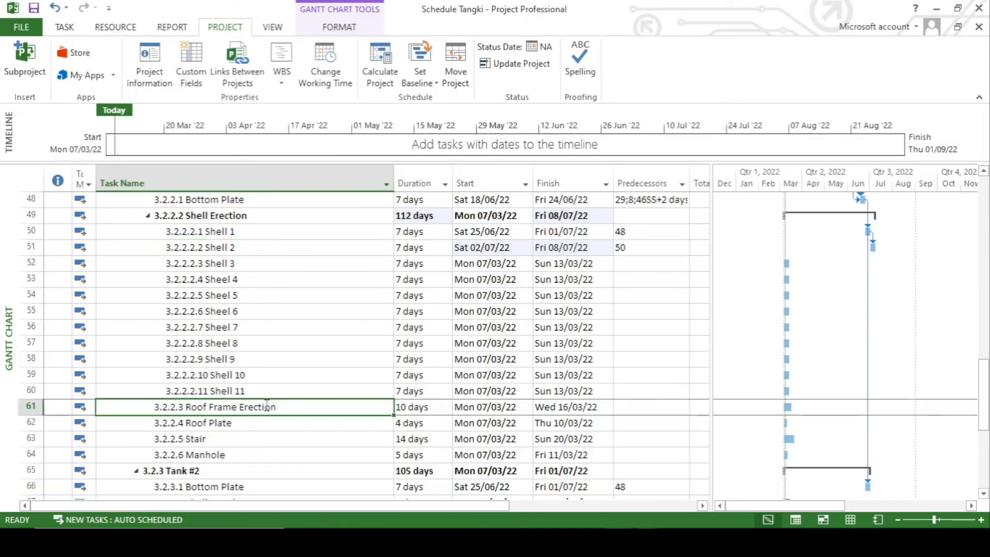
click(408, 411)
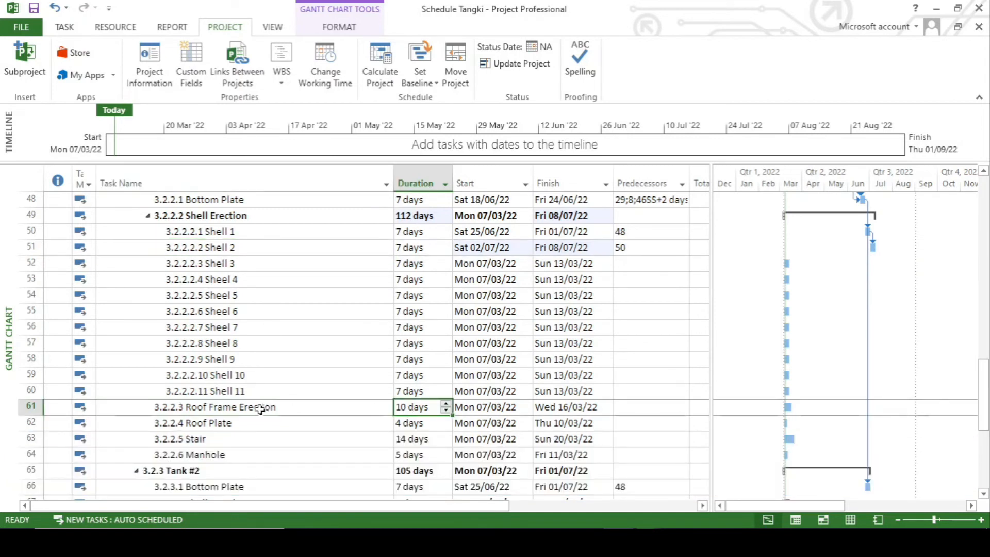
click(629, 407)
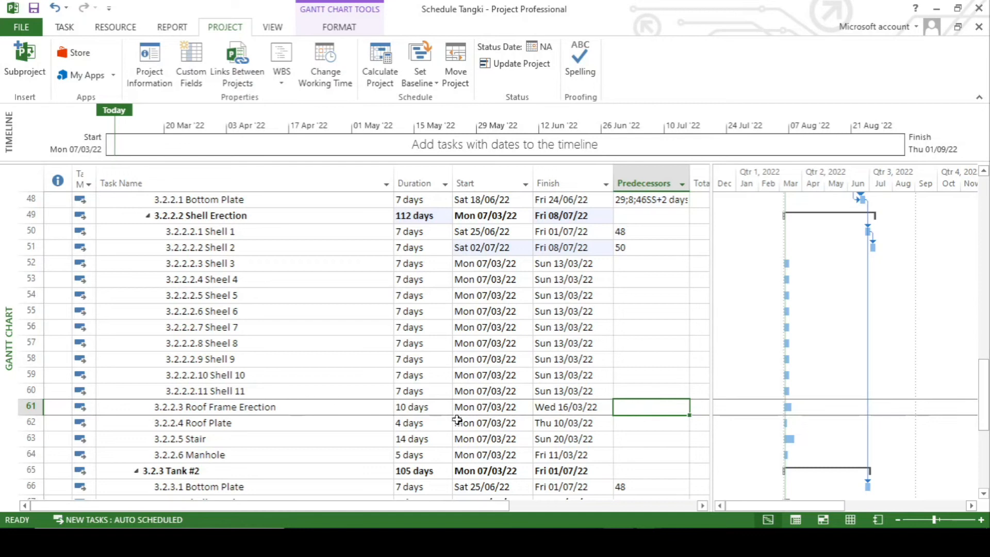
click(236, 250)
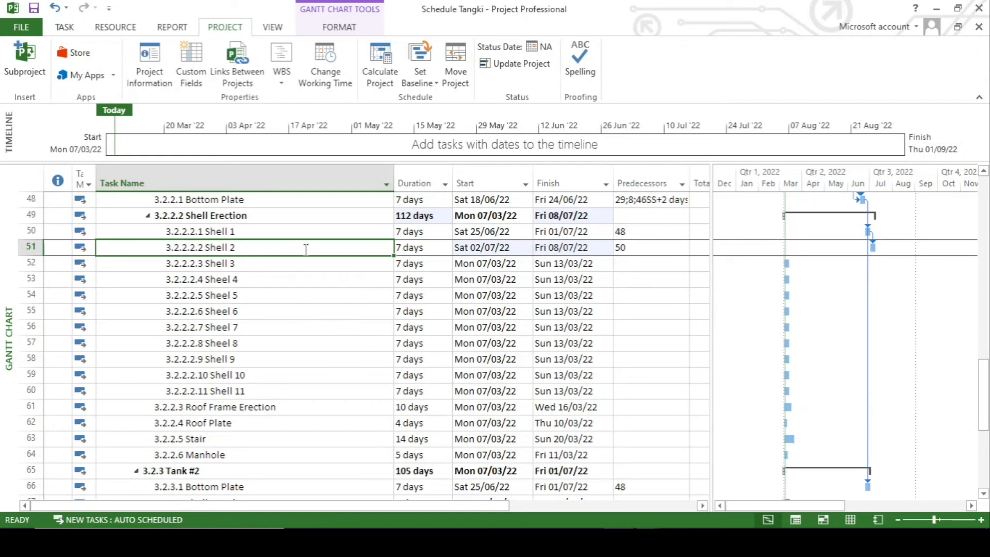
click(639, 252)
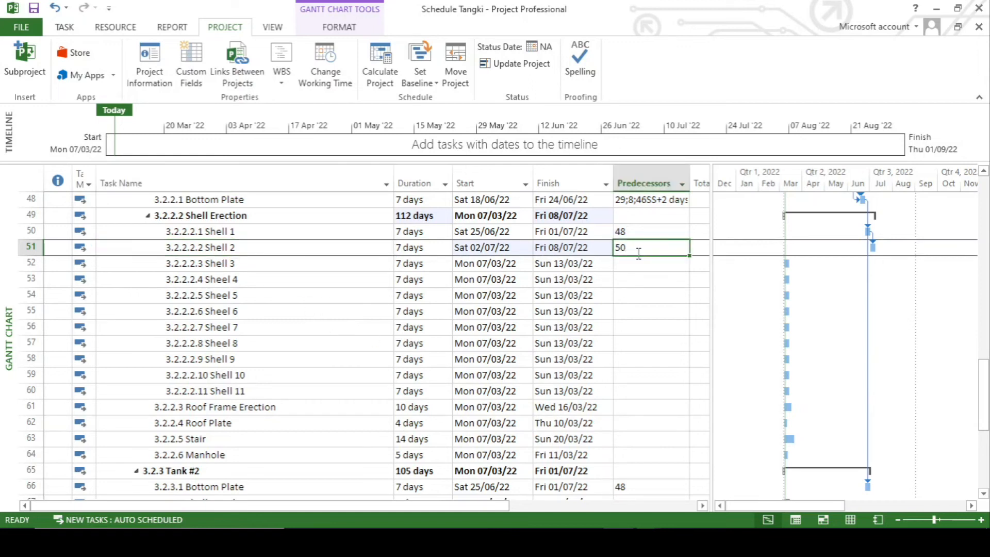
click(642, 407)
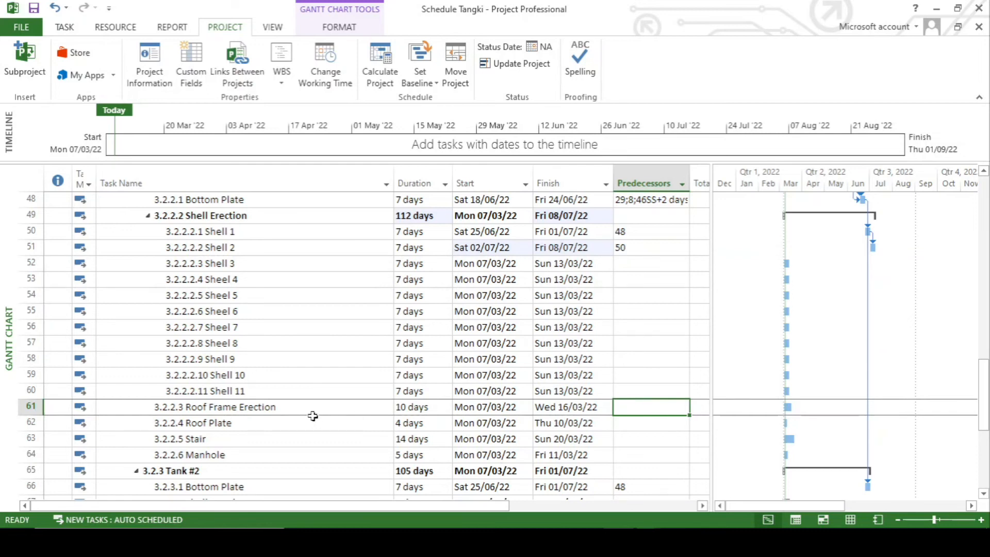
text(51)
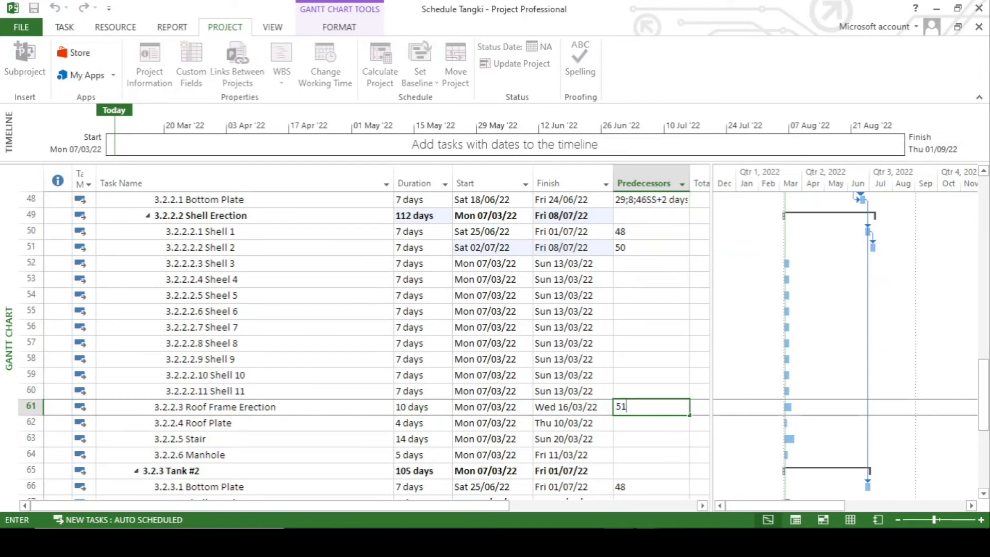
key(Return)
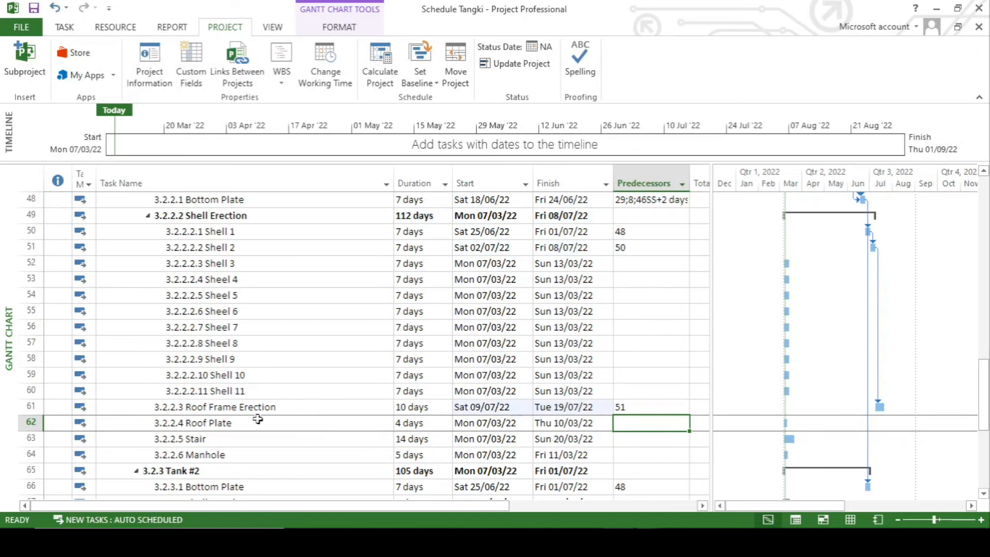
Step: Link Tank #1's Roof Plate to Roof Frame Erection (61) as its predecessor
click(286, 406)
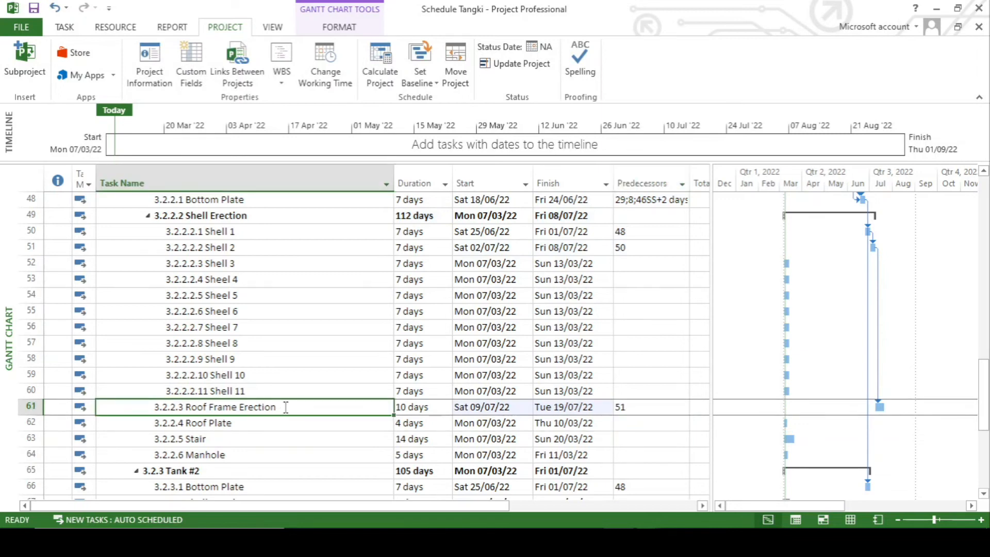
click(222, 422)
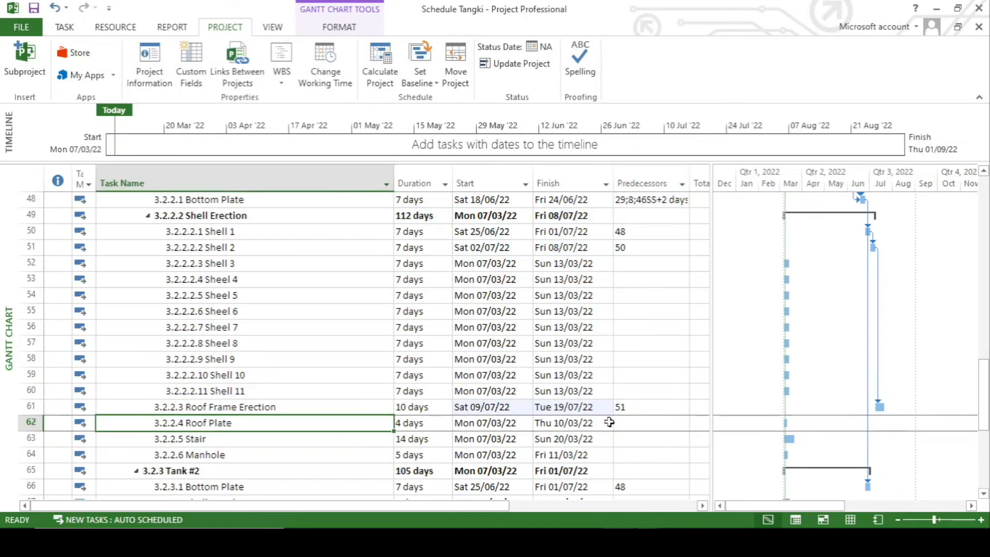
click(622, 423)
text(61)
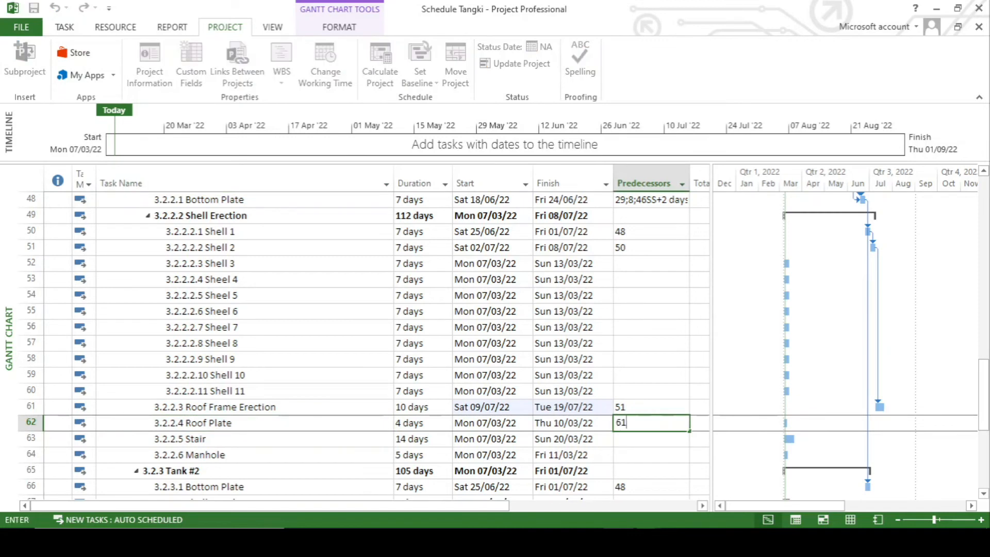
key(Return)
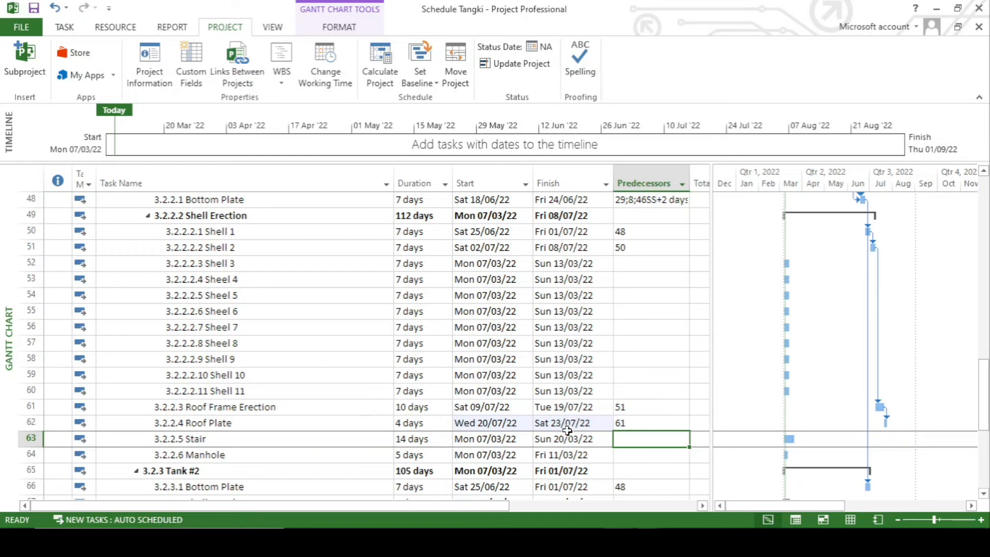
Step: Set the predecessors of Tank #1's Shell 3 to Roof Frame Erection and Roof Plate (61;62)
click(642, 265)
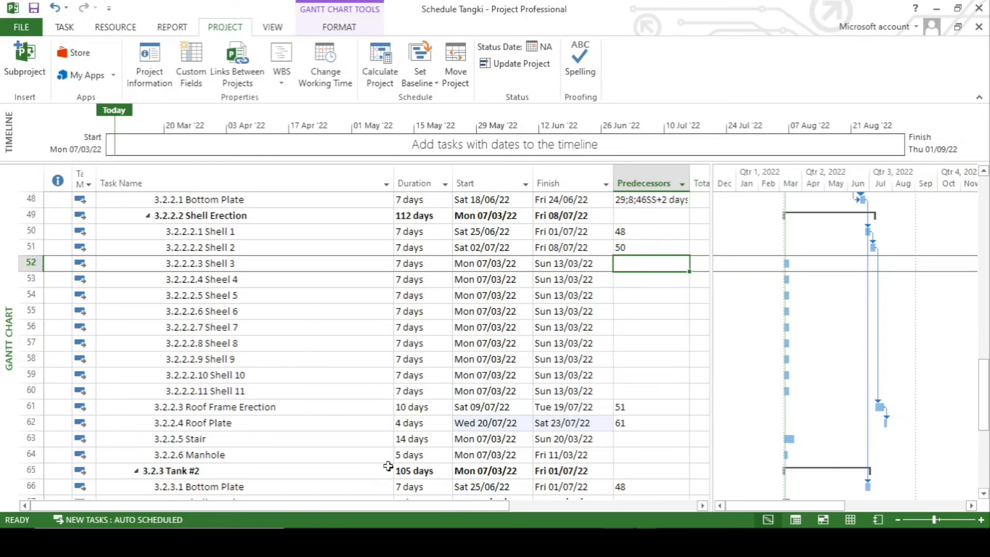
text(61)
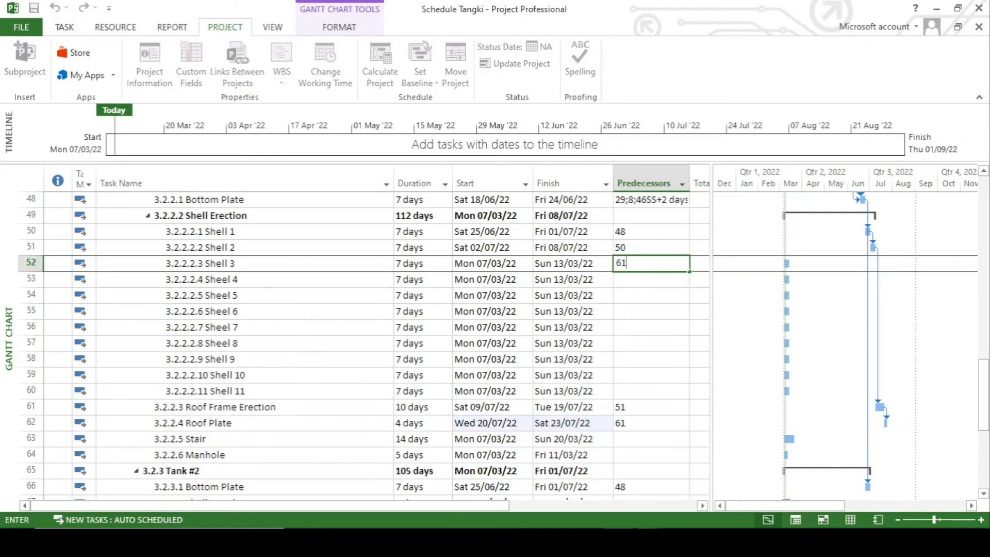
text(;62)
key(Return)
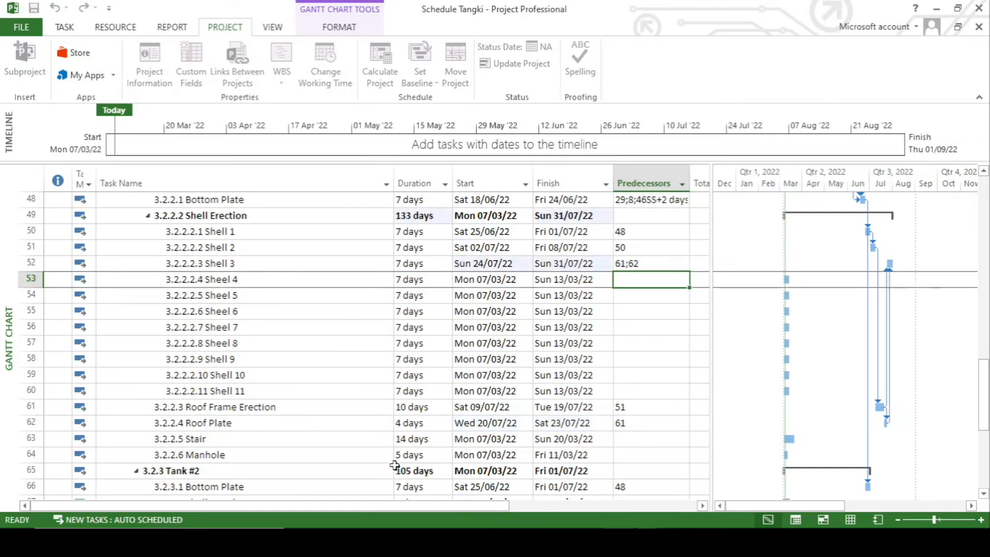
Step: Chain Tank #1's Shells 4 to 7 in sequence with predecessors 52, 53, 54 and 55
text(52)
key(Return)
text(5)
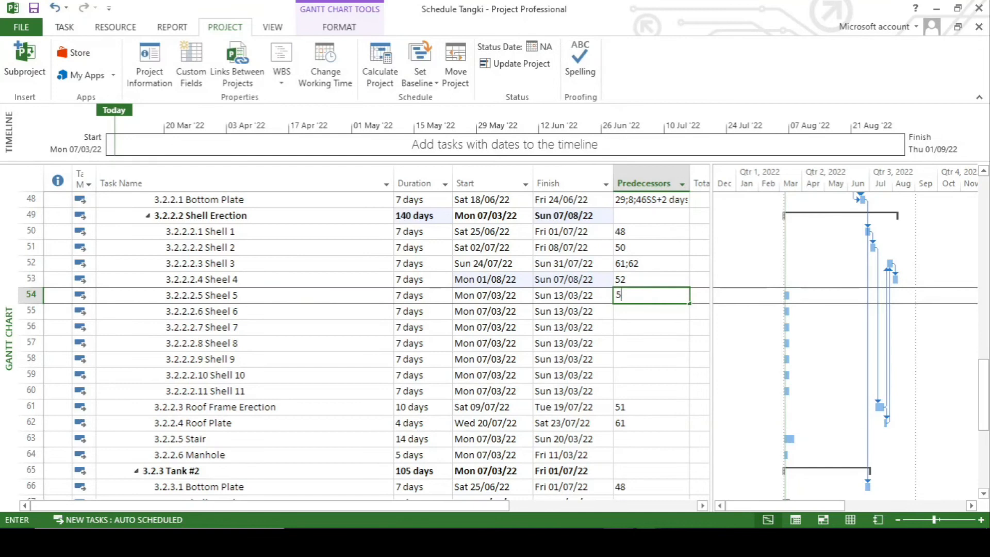
text(3)
key(Return)
text(54)
key(Return)
text(55)
key(Return)
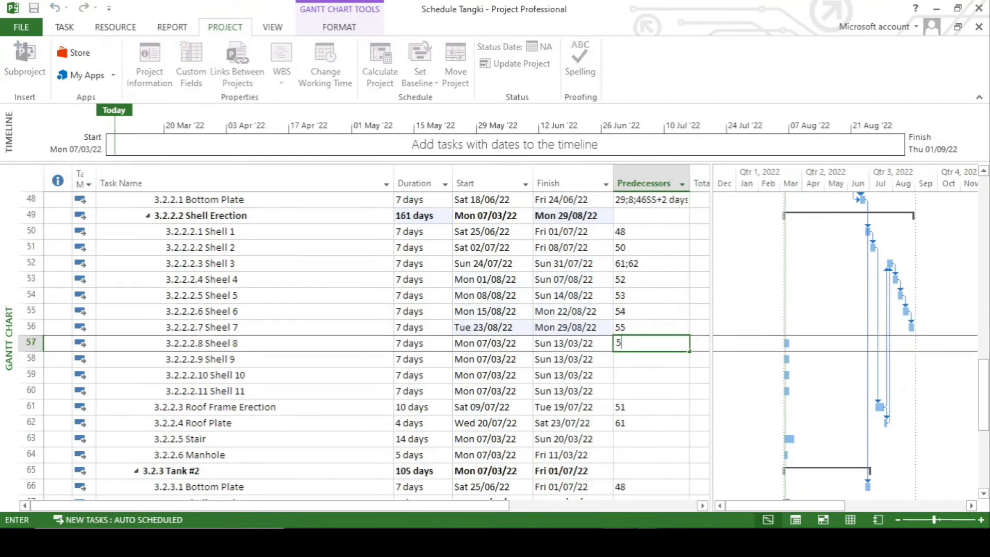
Step: Continue the Tank #1 shell chain for Shells 8 to 11 with predecessors 56, 57, 58 and 59
text(56)
key(Return)
text(57)
key(Return)
text(58)
key(Return)
text(59)
key(Return)
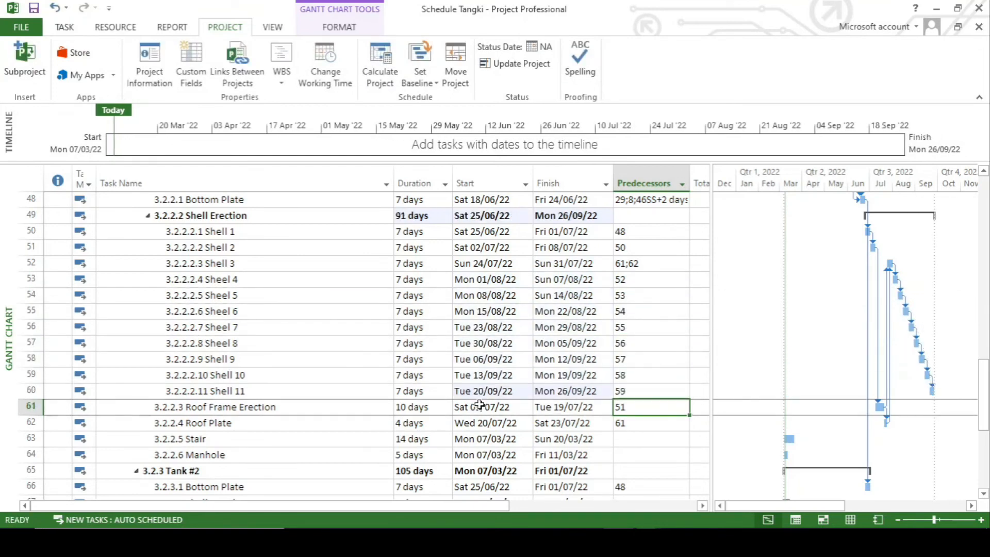
Step: Set the predecessor of Tank #1's Stair to Shell 11 (60)
scroll(442, 380, down, 1)
click(407, 376)
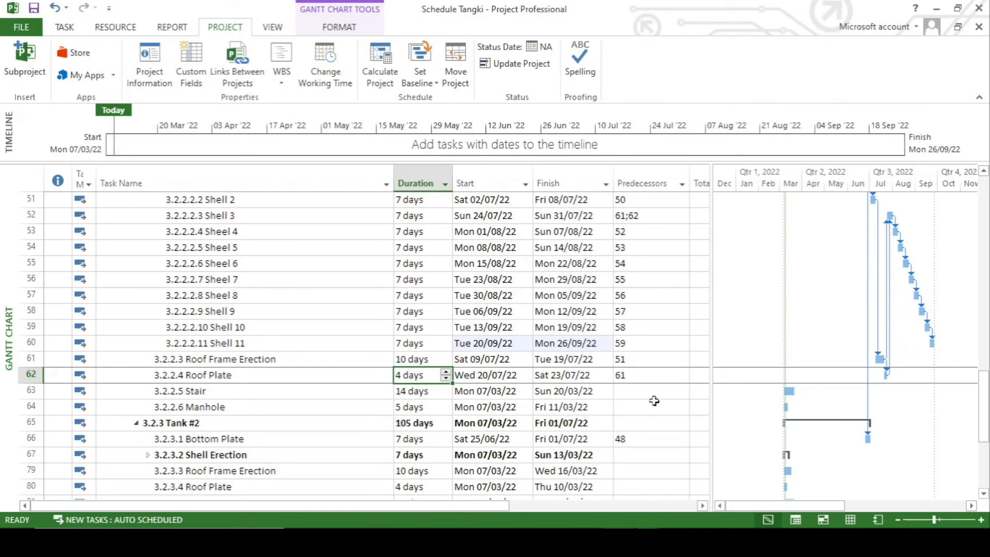
click(639, 392)
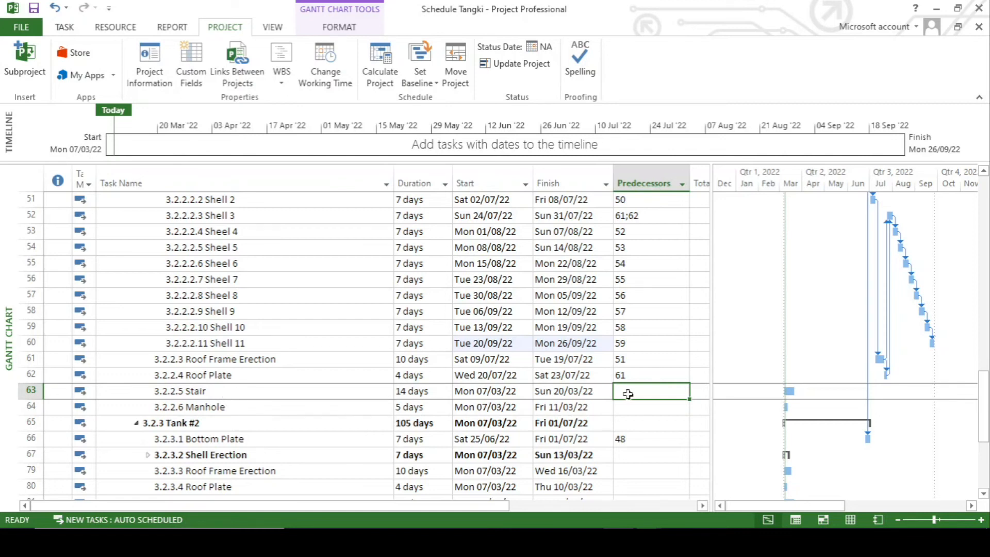
text(60)
key(Return)
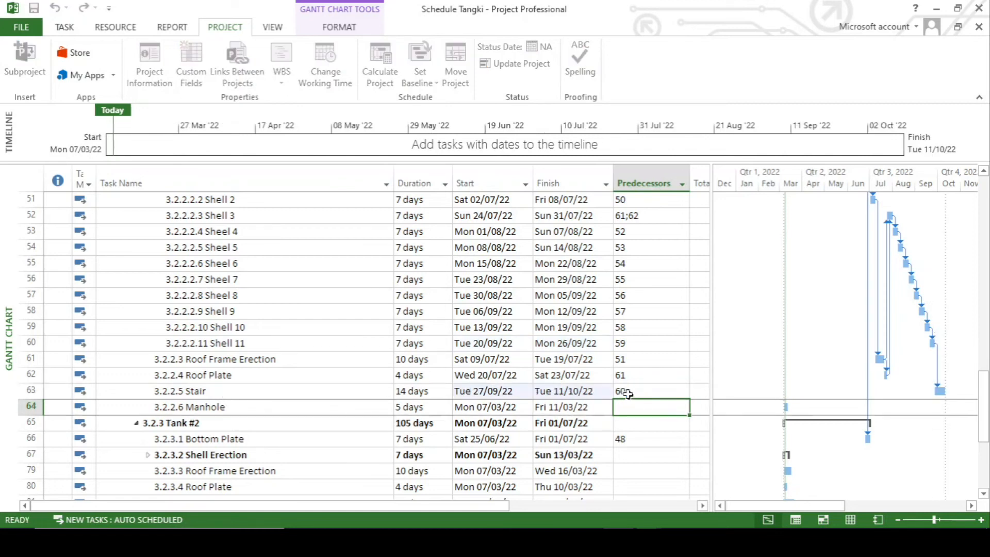
Step: Give Tank #1's Manhole a start-to-start link with Stair by entering predecessor 63SS
click(294, 408)
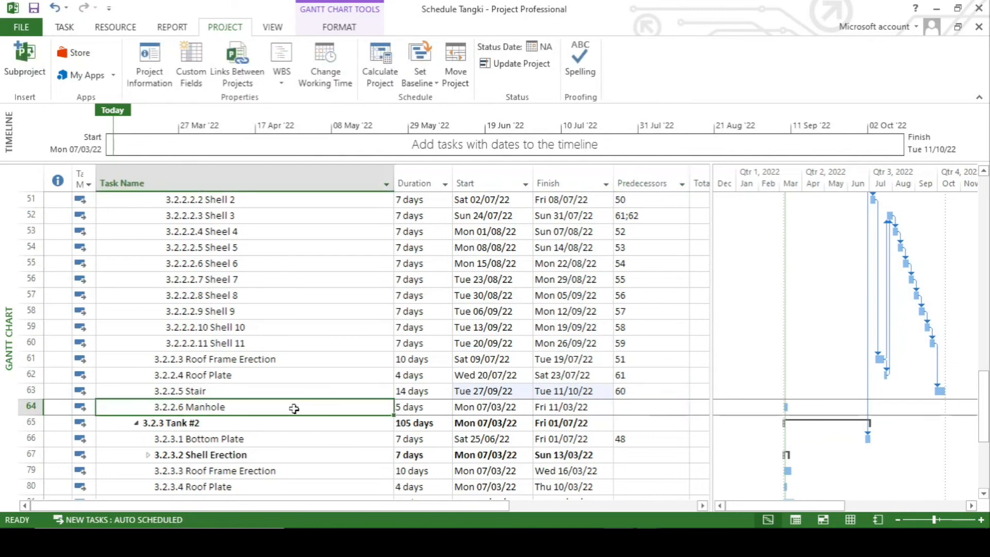
click(218, 389)
click(234, 410)
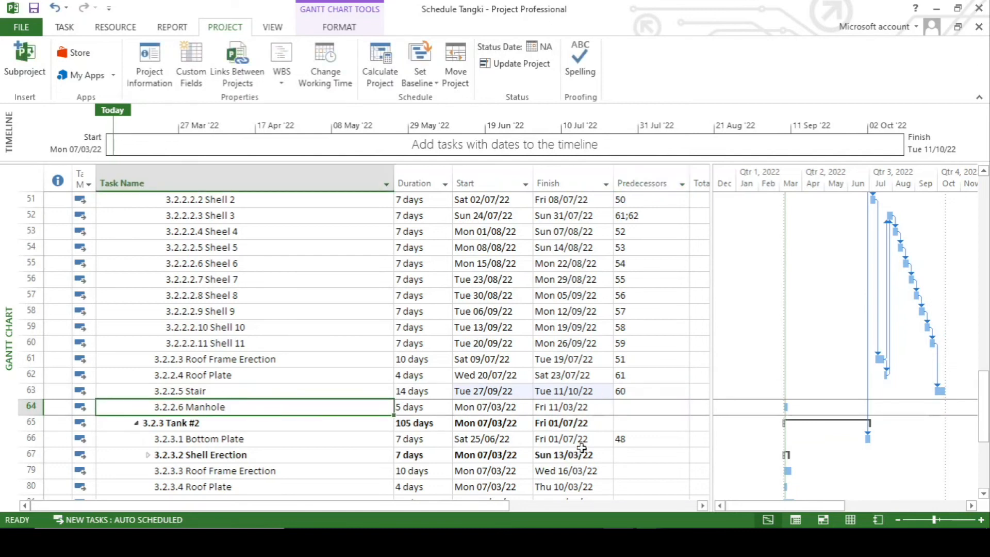
click(636, 407)
text(63SS)
key(Return)
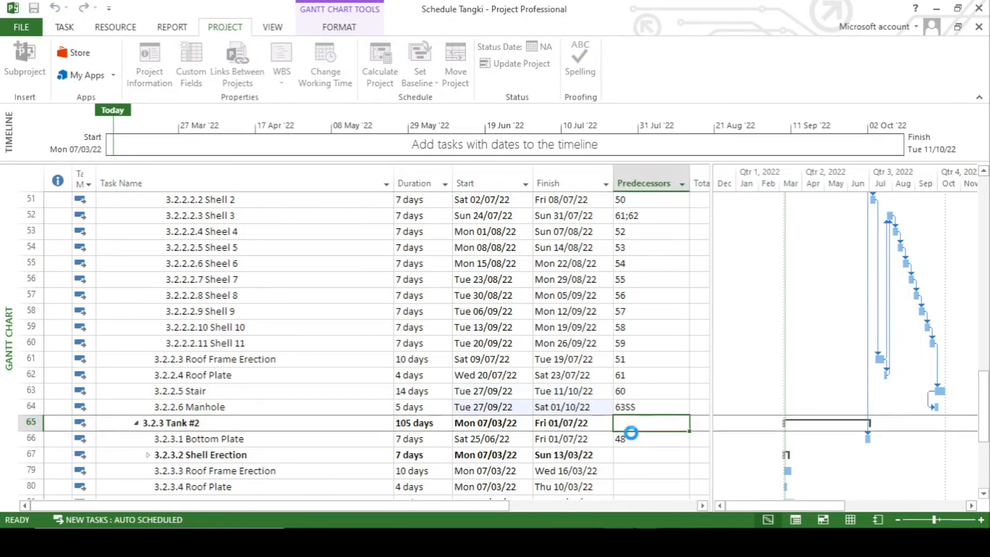
Step: Expand Tank #2's Shell Erection and set the predecessors of Shell 1 to 66 and Shell 2 to 68
scroll(569, 437, down, 2)
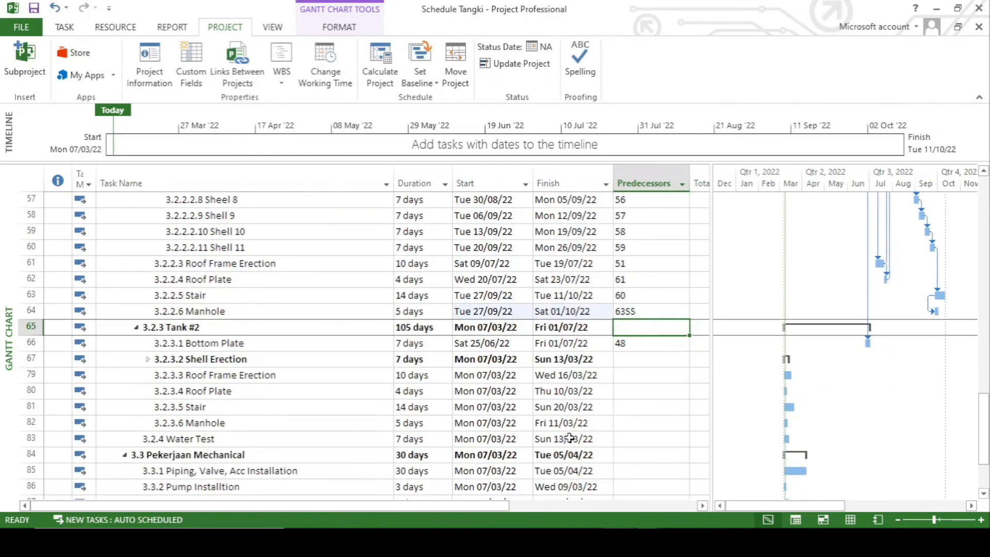
click(147, 360)
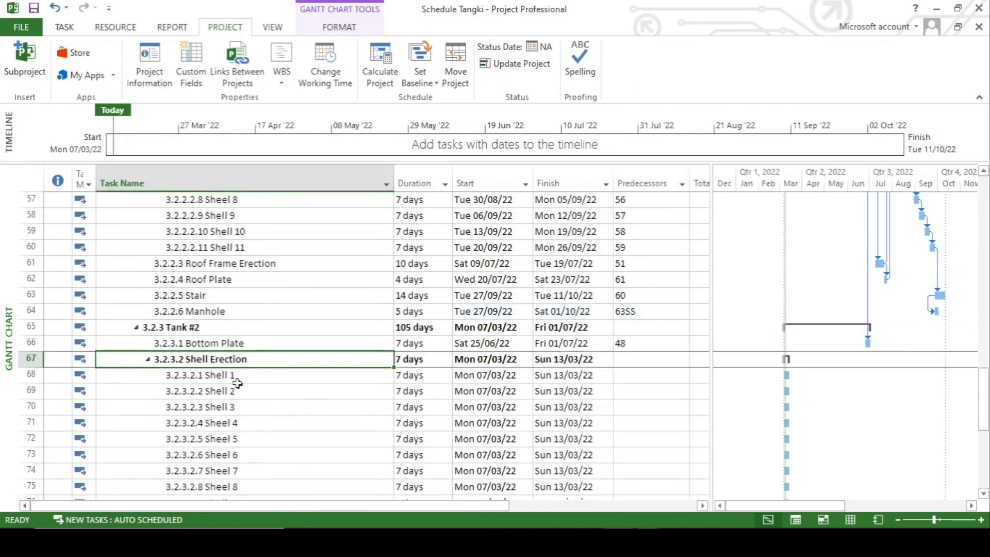
click(239, 376)
click(639, 375)
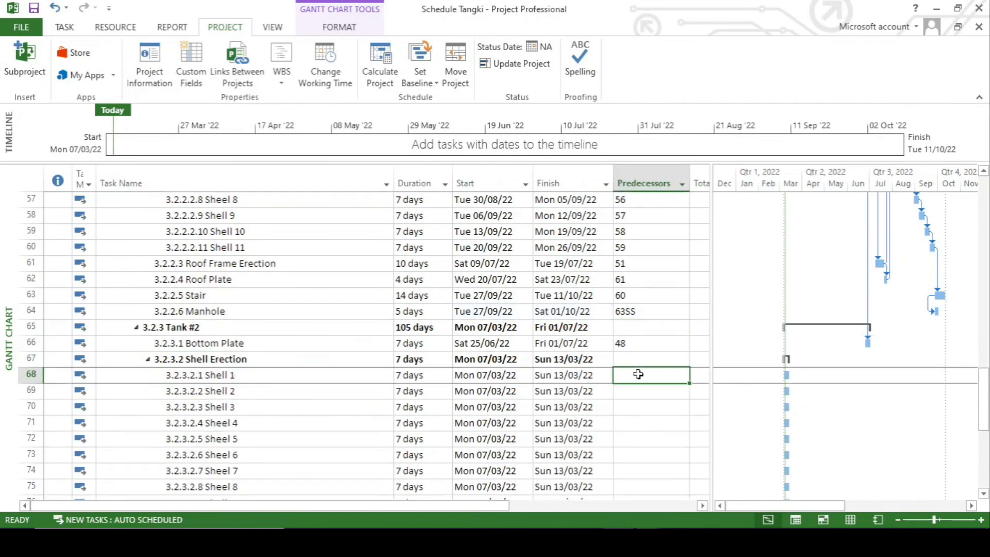
text(66)
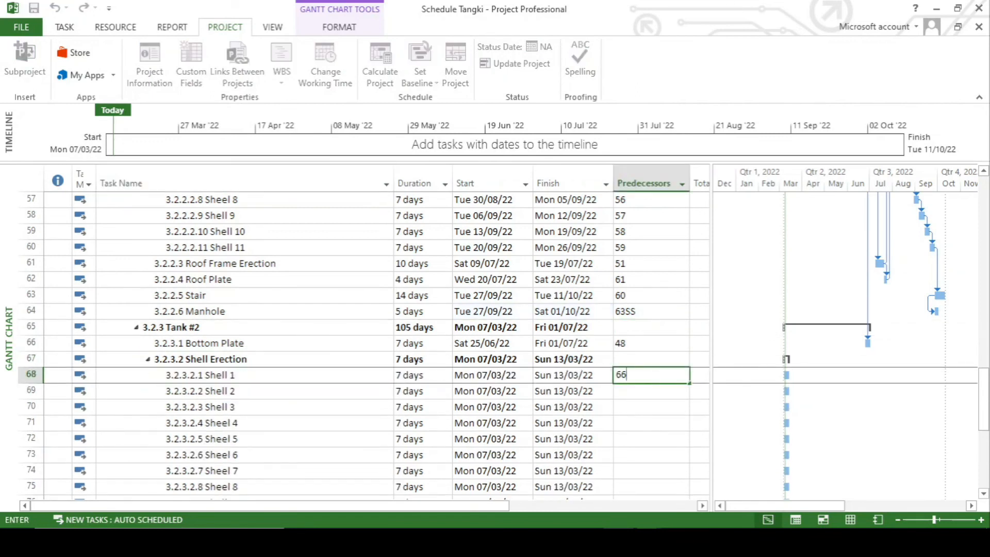
key(Return)
text(68)
key(Return)
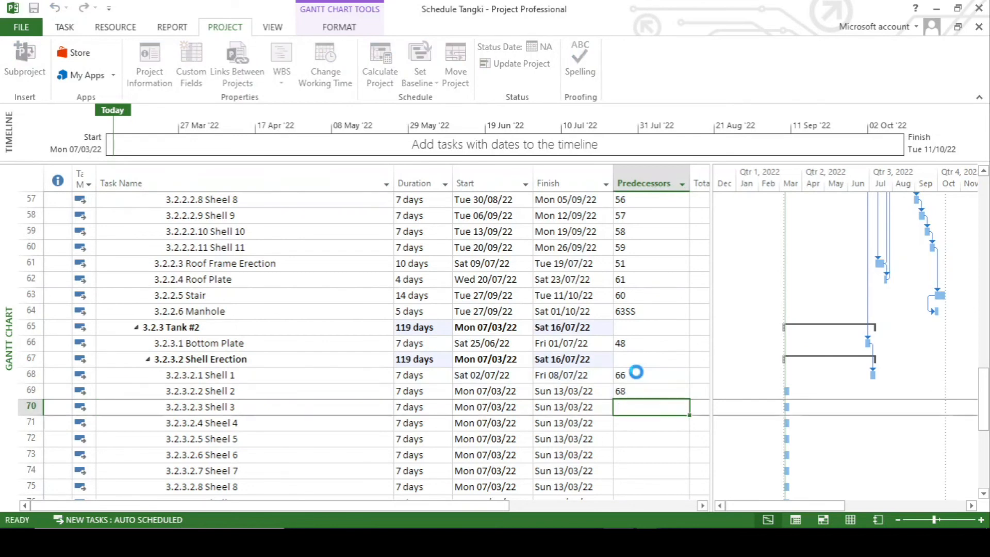
Step: Set Tank #2's Roof Frame Erection predecessor to 69 and its Roof Plate predecessor to 79
scroll(259, 376, down, 4)
click(249, 363)
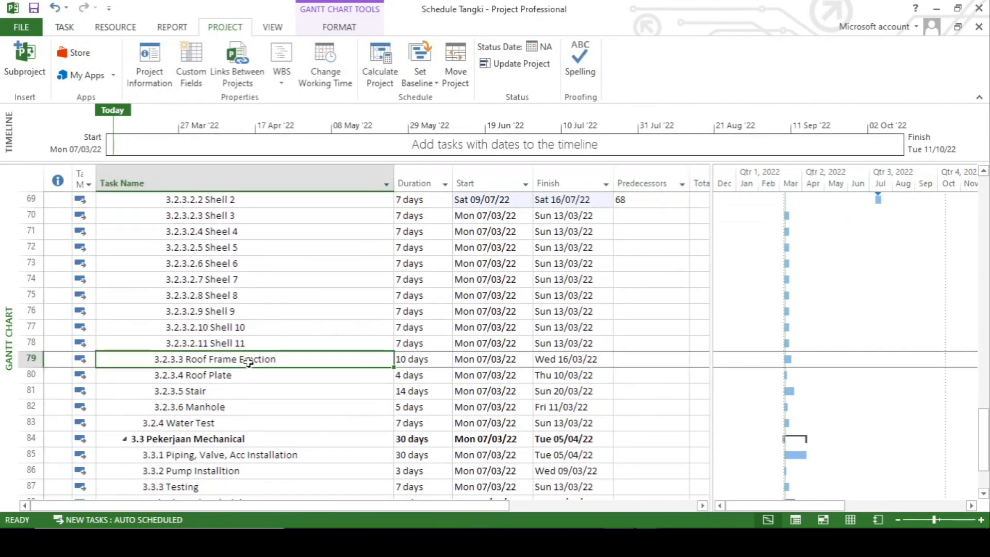
click(639, 359)
scroll(638, 356, up, 1)
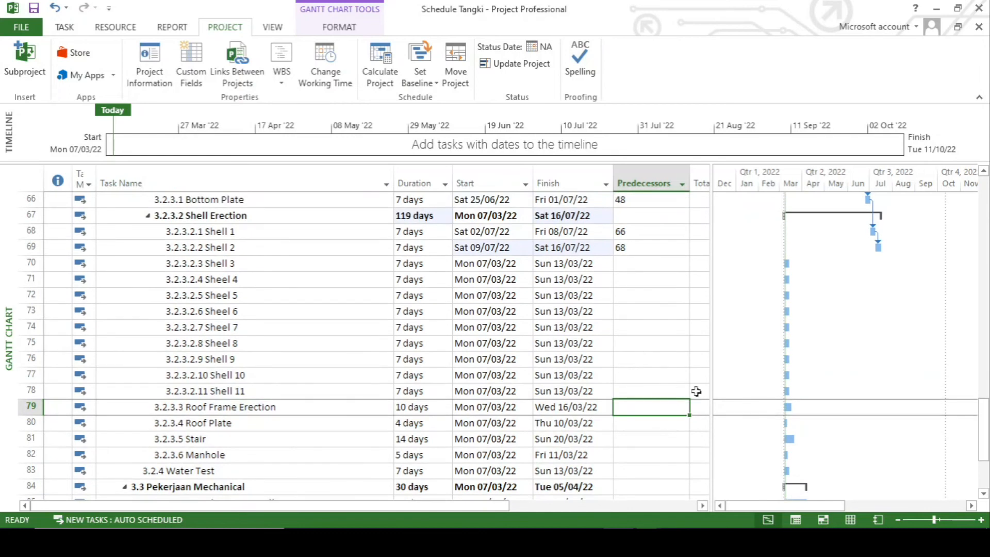
text(69)
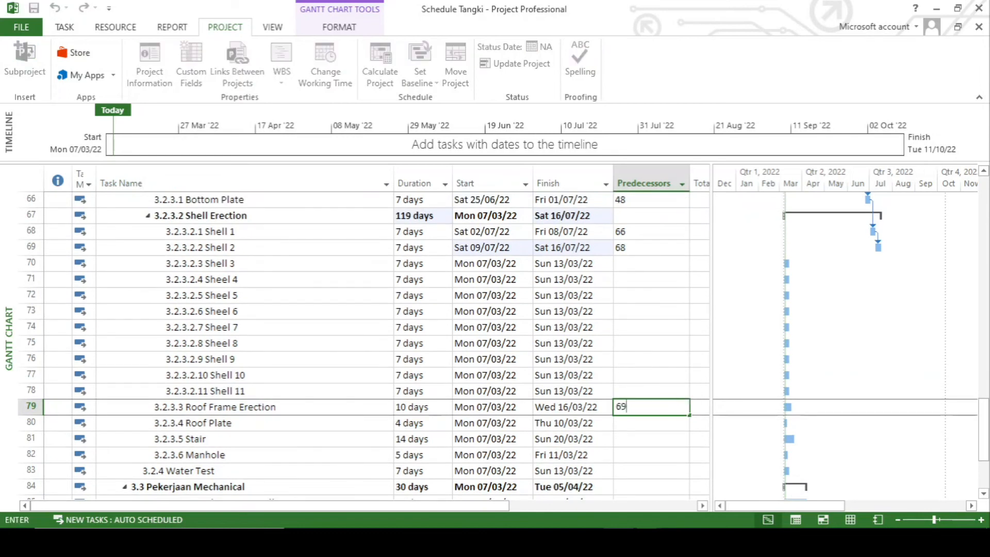
key(Return)
text(7)
key(Return)
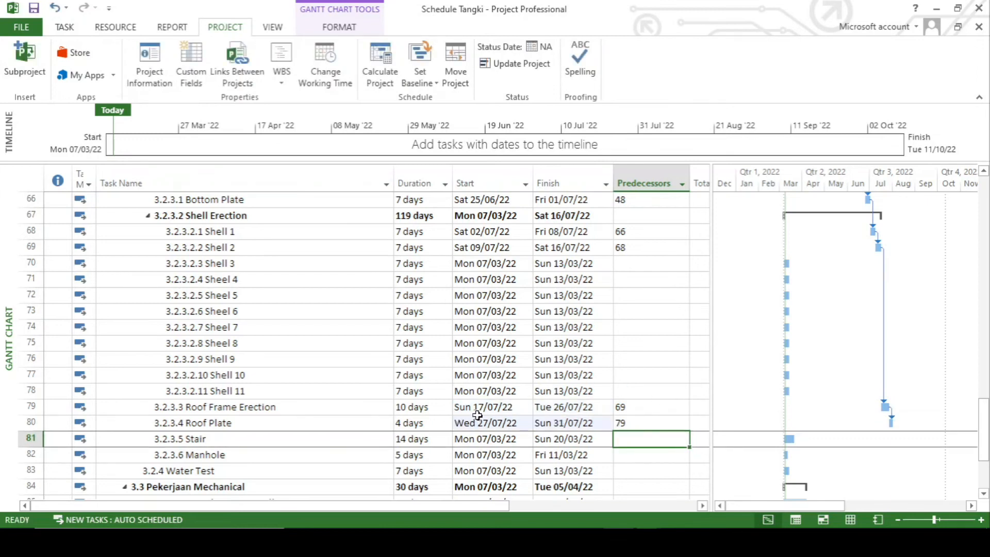
Step: Set the predecessors of Tank #2's Shell 3 to 80 and Sheel 4 to 70
click(635, 264)
text(80)
key(Return)
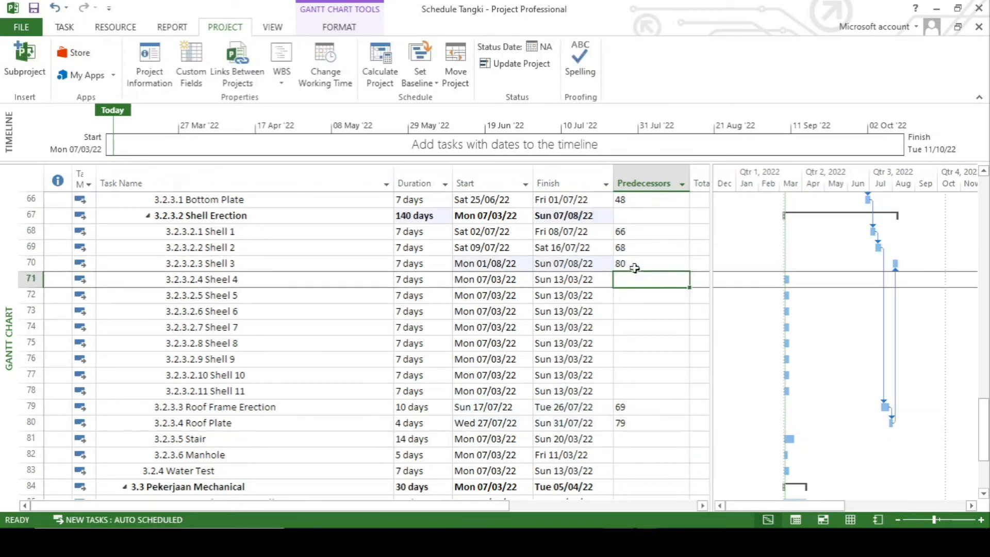
click(630, 265)
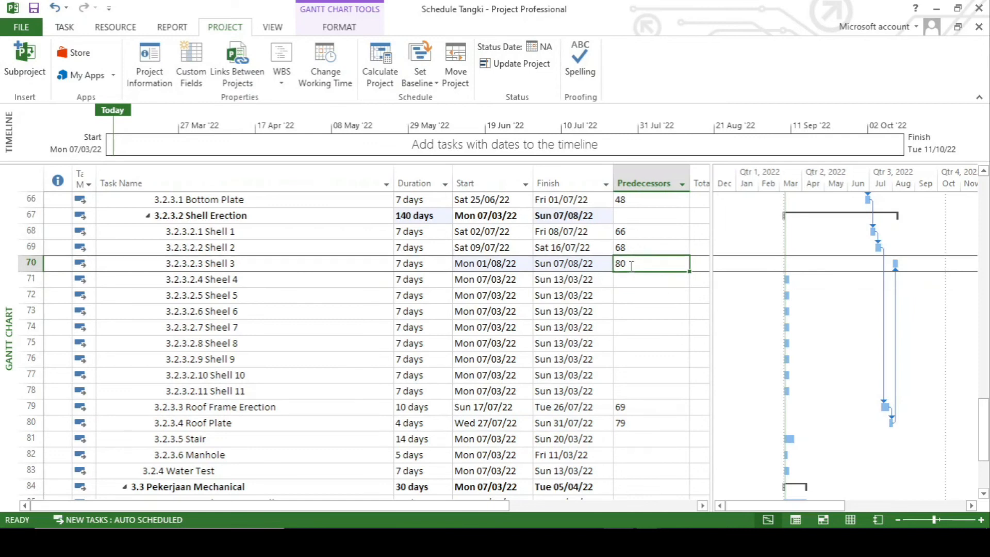
click(634, 279)
text(70)
key(Return)
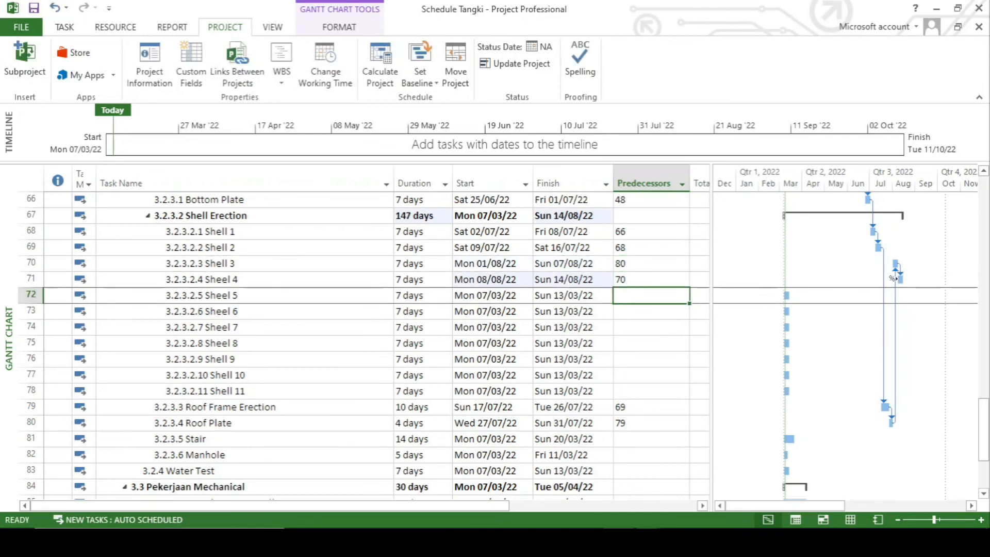
Step: Chain Tank #2's Shells 5 to 11 one after another with predecessors 71, 72, 73, 74, 75, 76 and 77
text(71)
key(Return)
text(72)
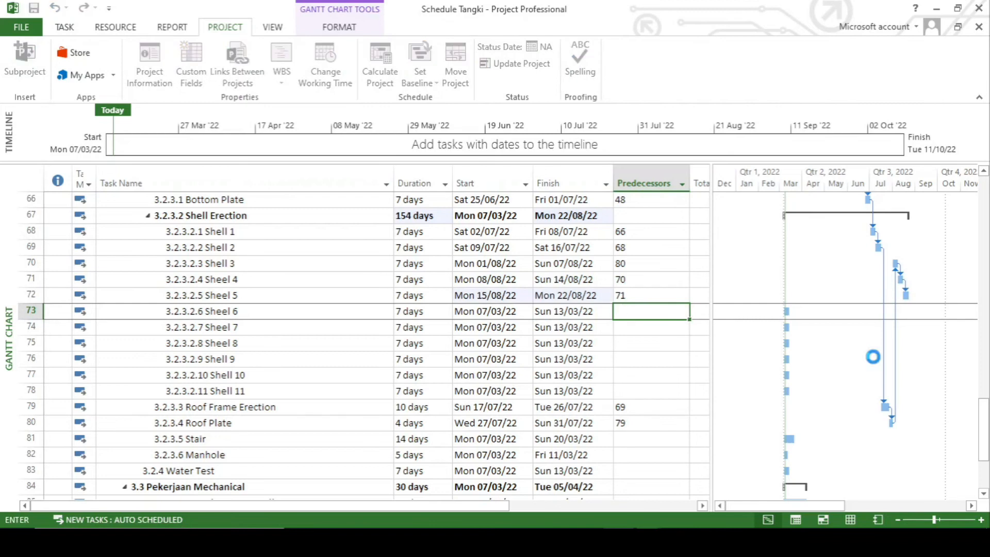
key(Return)
text(73)
key(Return)
text(74)
key(Return)
text(75)
key(Return)
text(76)
key(Return)
text(77)
key(Return)
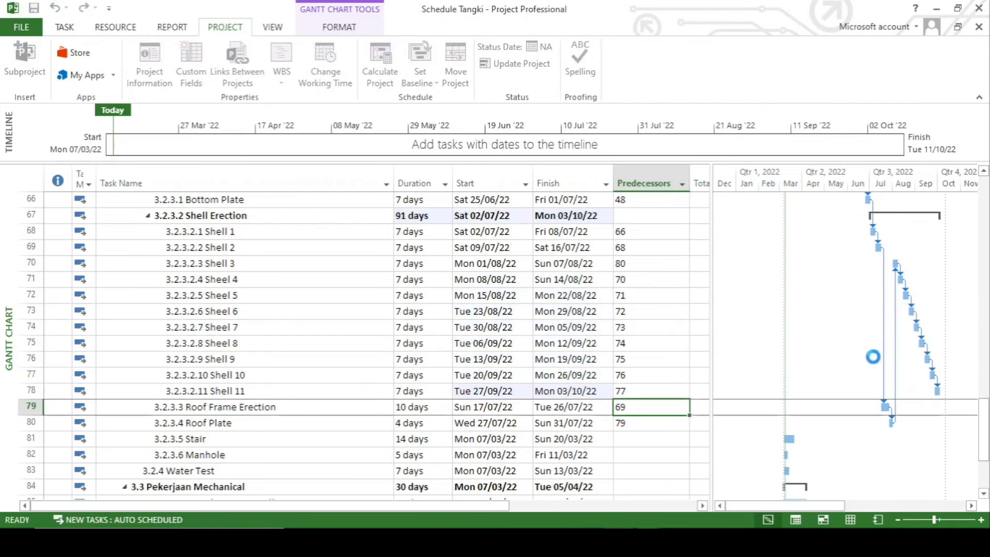
Step: Set Tank #2's Stair predecessor to 78 and link Manhole start-to-start with Stair using 81SS
click(637, 439)
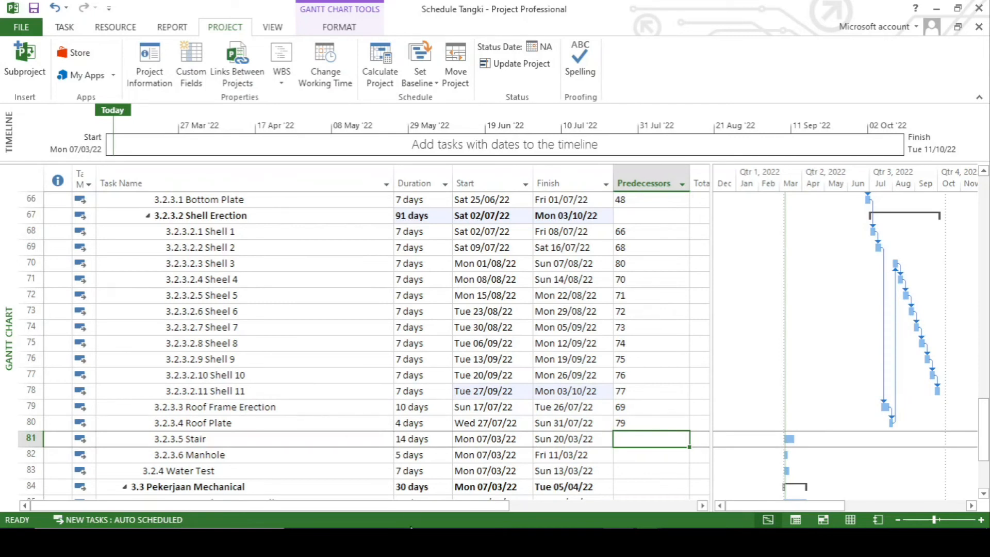
text(78)
key(Return)
scroll(347, 492, down, 1)
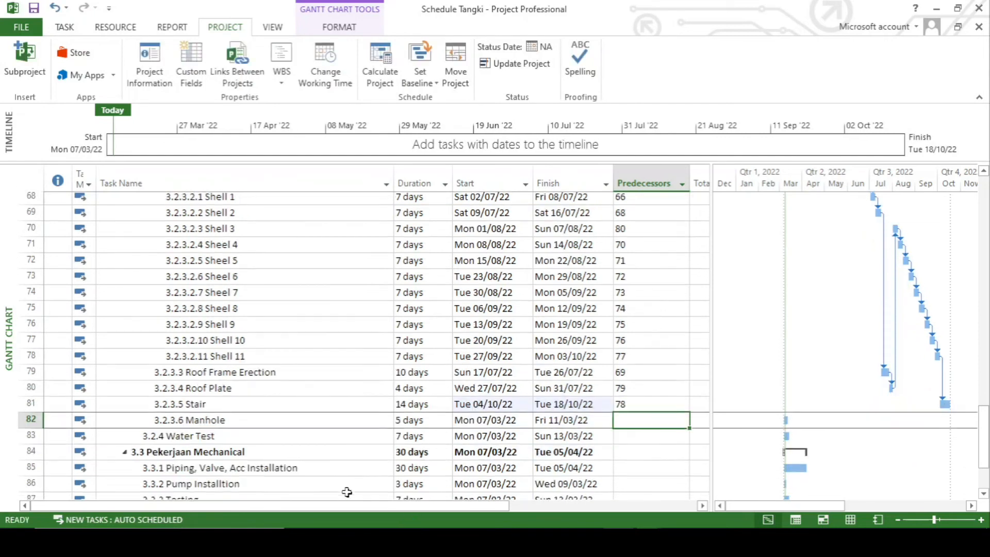
scroll(346, 492, down, 1)
text(8)
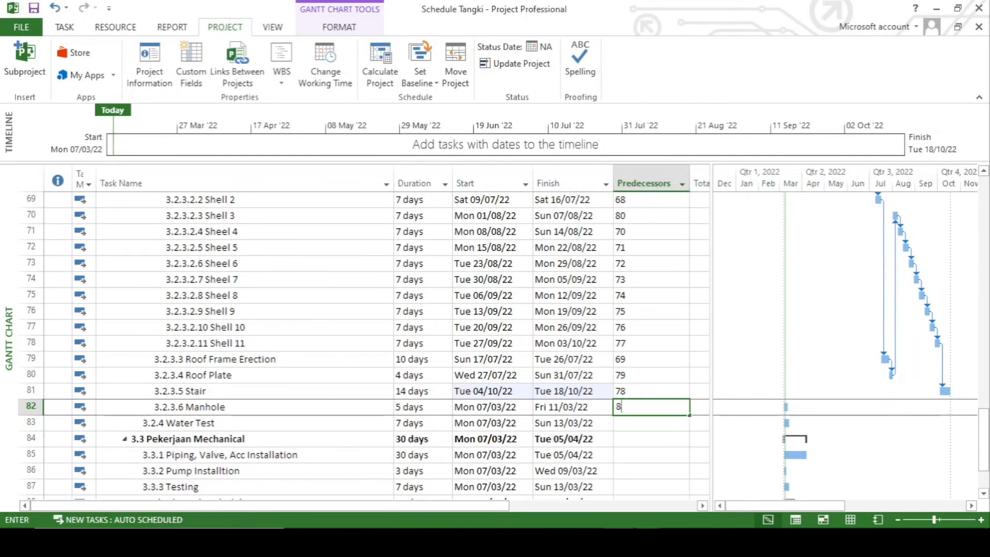
text(1ss)
key(Return)
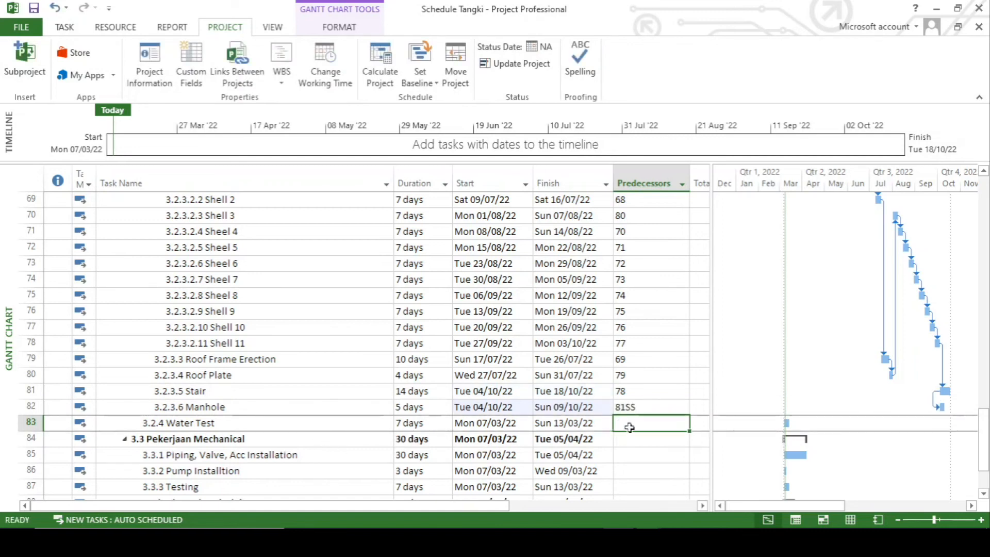
Step: Make Water Test follow both tank summary tasks by setting its predecessors to 65;47
scroll(618, 427, up, 1)
scroll(617, 427, up, 1)
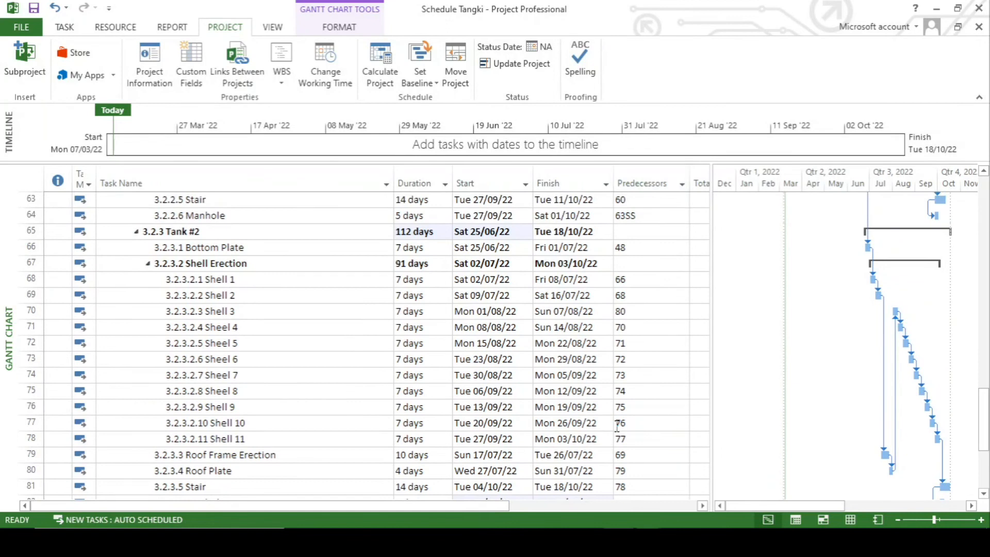
scroll(617, 427, down, 2)
text(81)
key(Return)
click(635, 424)
scroll(622, 419, up, 2)
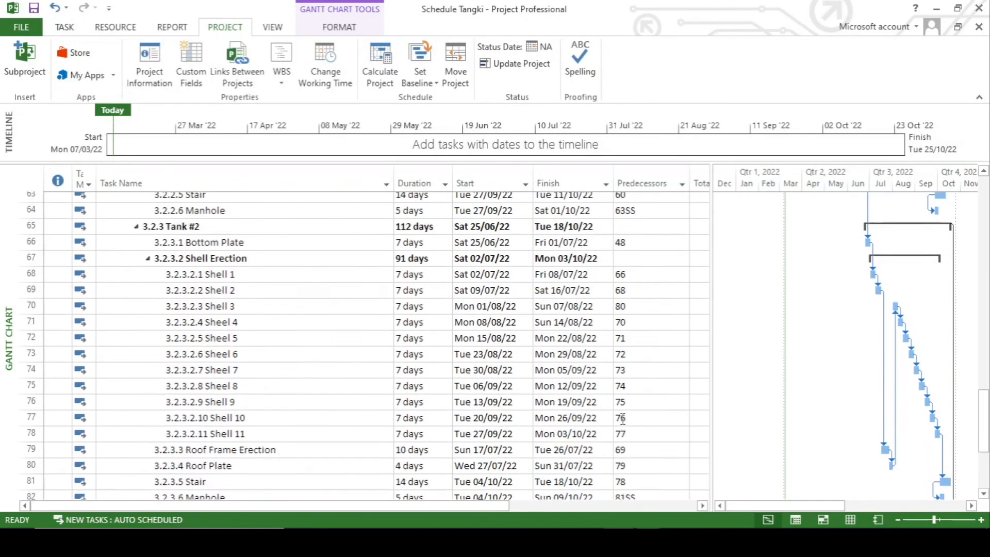
scroll(623, 419, up, 1)
scroll(622, 418, up, 6)
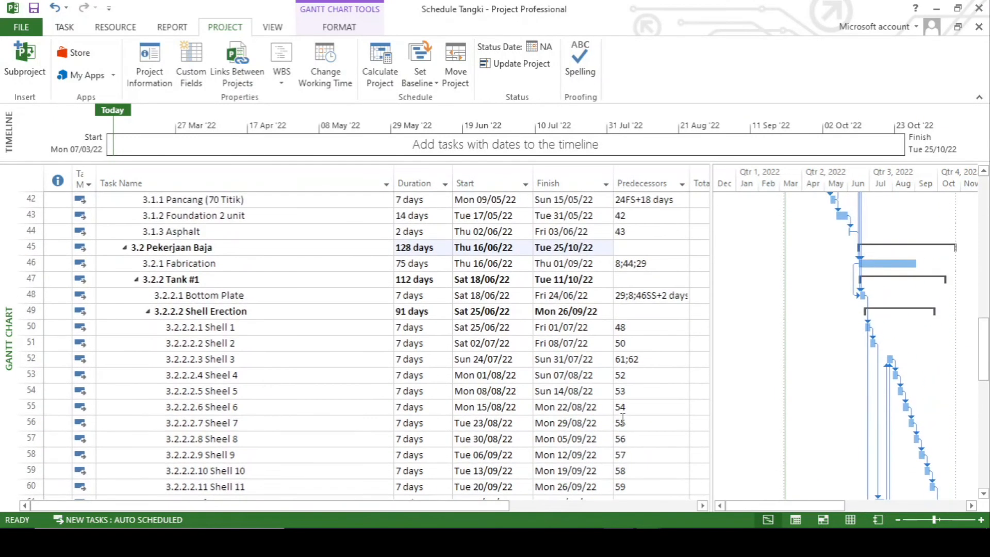
scroll(622, 418, down, 9)
text(65)
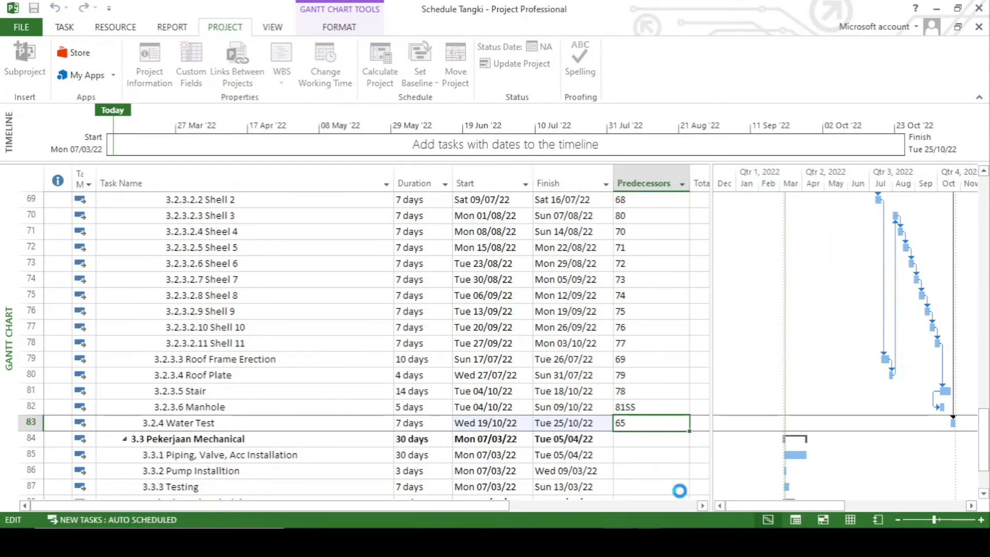
key(Return)
scroll(641, 439, down, 1)
click(650, 377)
scroll(654, 374, down, 2)
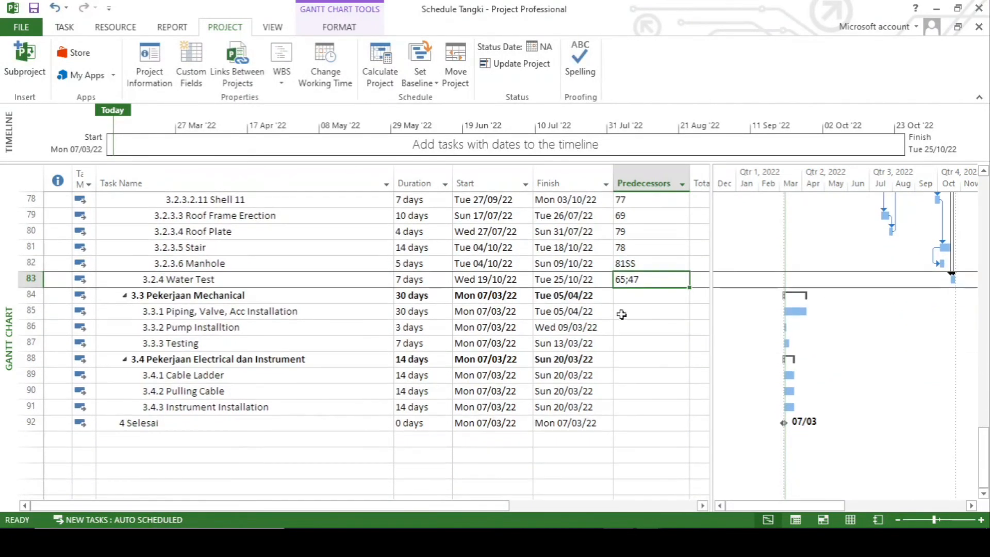
Step: Set the predecessor of Piping, Valve, Acc Installation to Water Test (83)
click(623, 312)
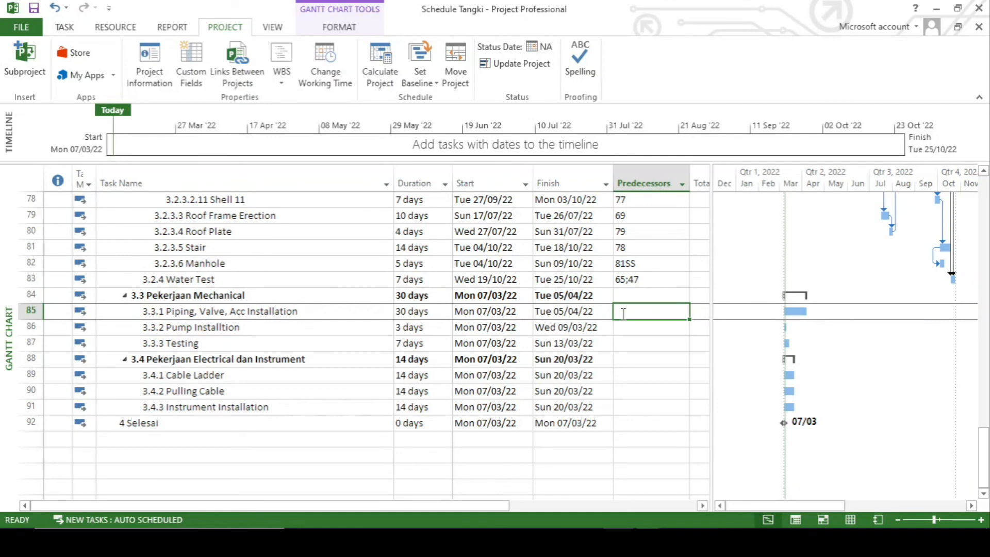
text(83)
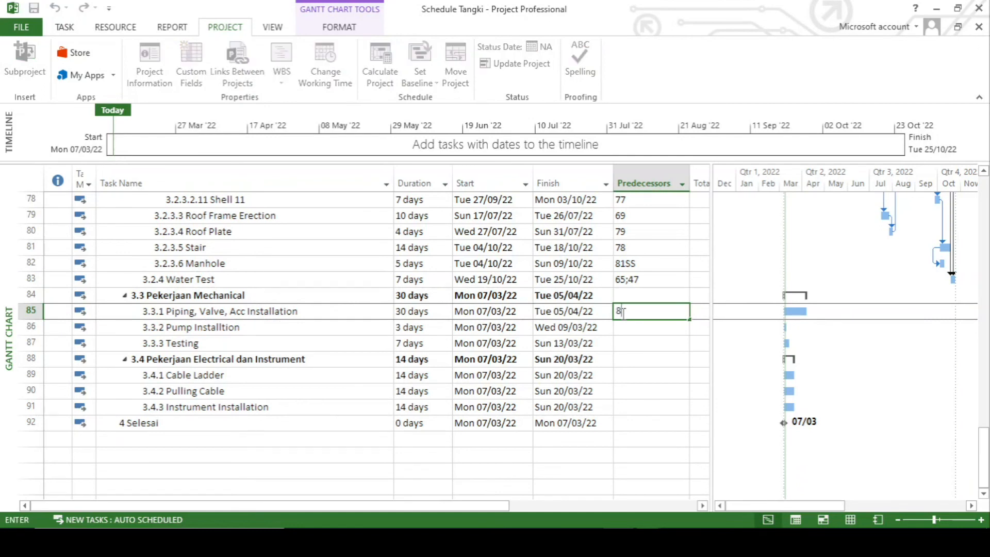
key(Return)
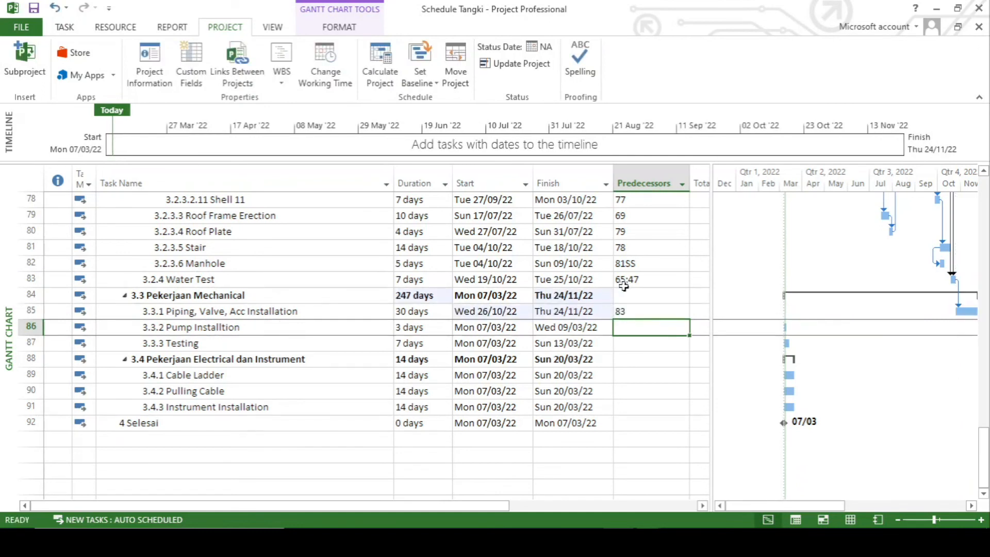
Step: Add the mechanical Delivery Material (13) and contractor Mobilisasi (34) as further predecessors of Piping, Valve, Acc Installation
click(626, 316)
scroll(625, 323, up, 16)
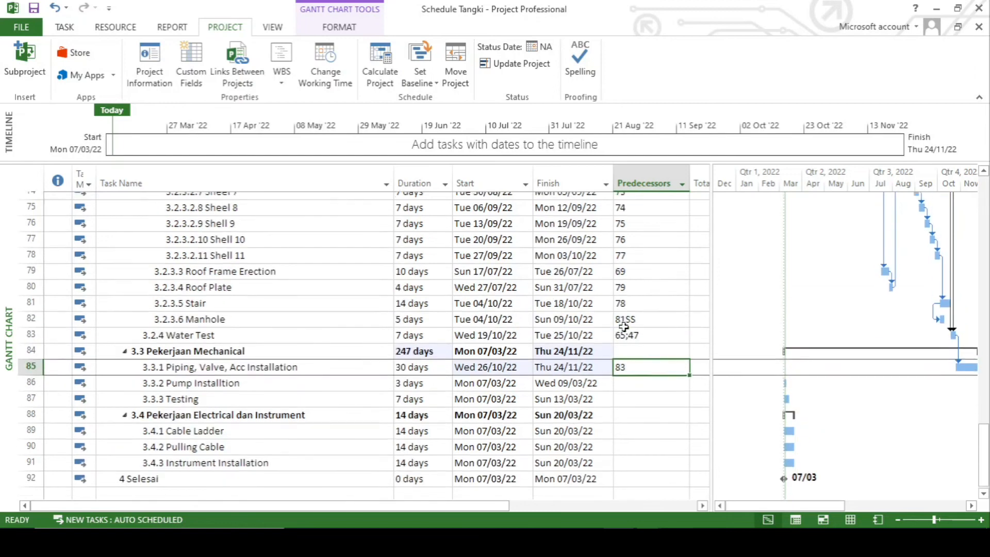
scroll(625, 327, up, 2)
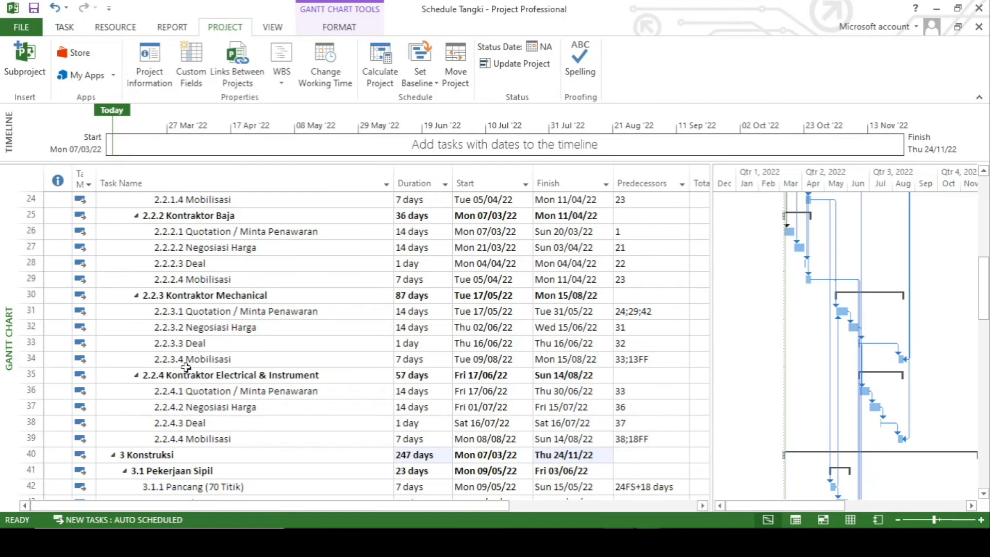
scroll(186, 367, up, 4)
scroll(186, 368, up, 1)
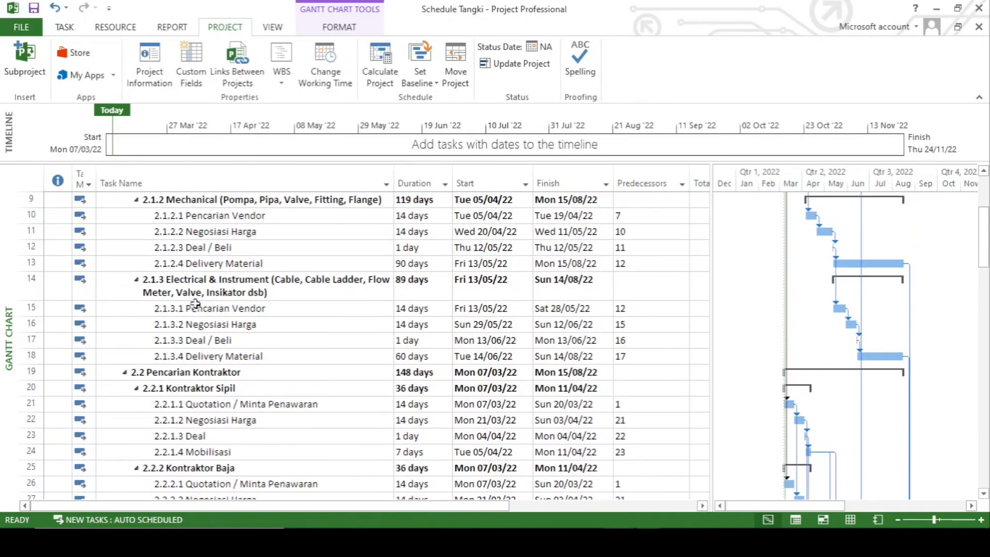
scroll(189, 262, down, 19)
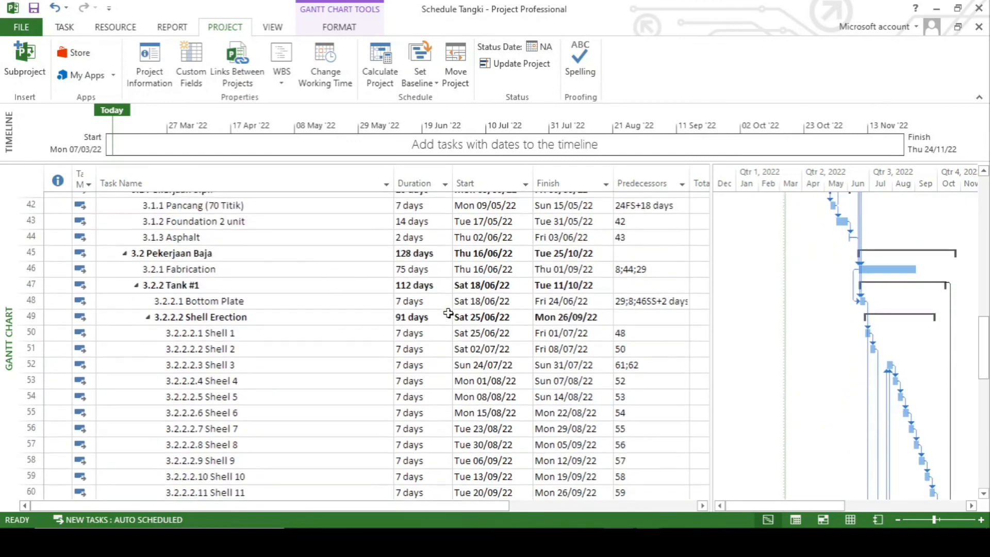
scroll(617, 386, down, 3)
click(636, 364)
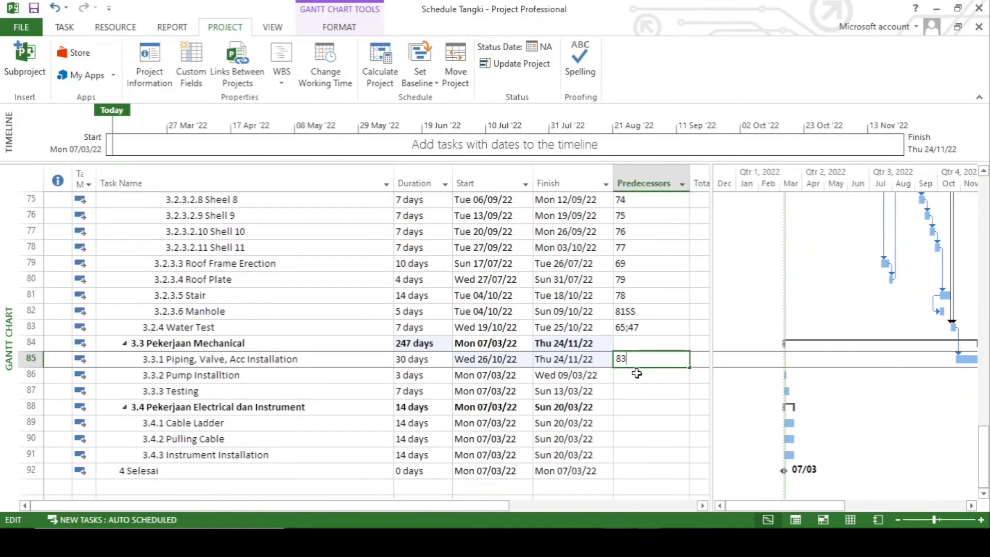
text(;13;34)
key(Return)
Step: Review the predecessor list in the task information of Piping, Valve, Acc Installation
double_click(672, 361)
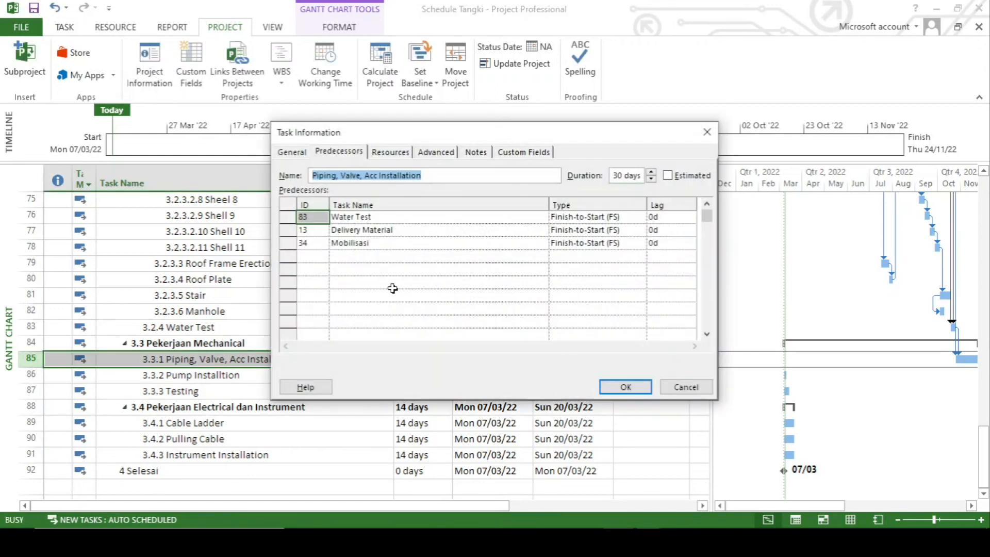
click(625, 386)
click(635, 442)
Step: Link Pump Installtion start-to-start with the piping task plus a 7-day lag, using predecessor 85SS+7 days
click(250, 379)
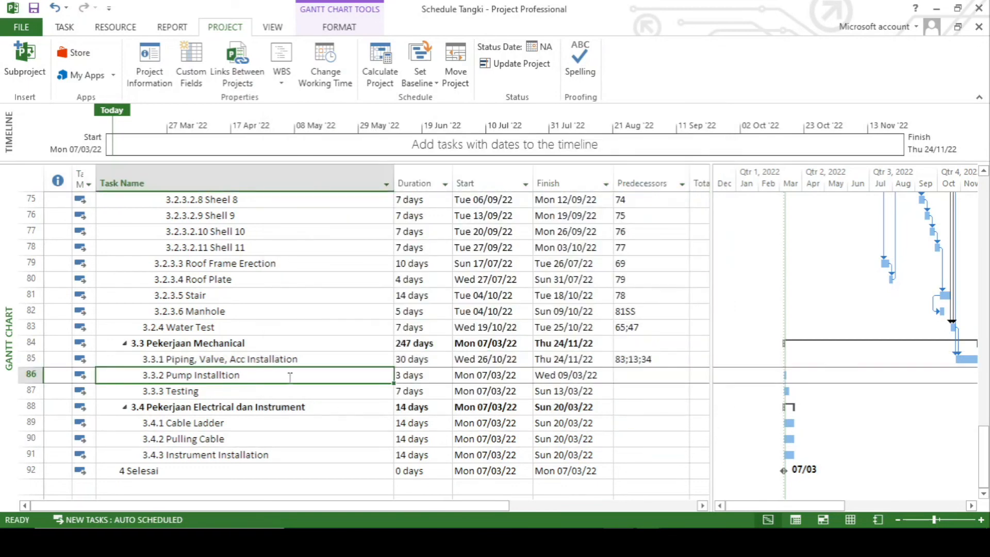
click(629, 378)
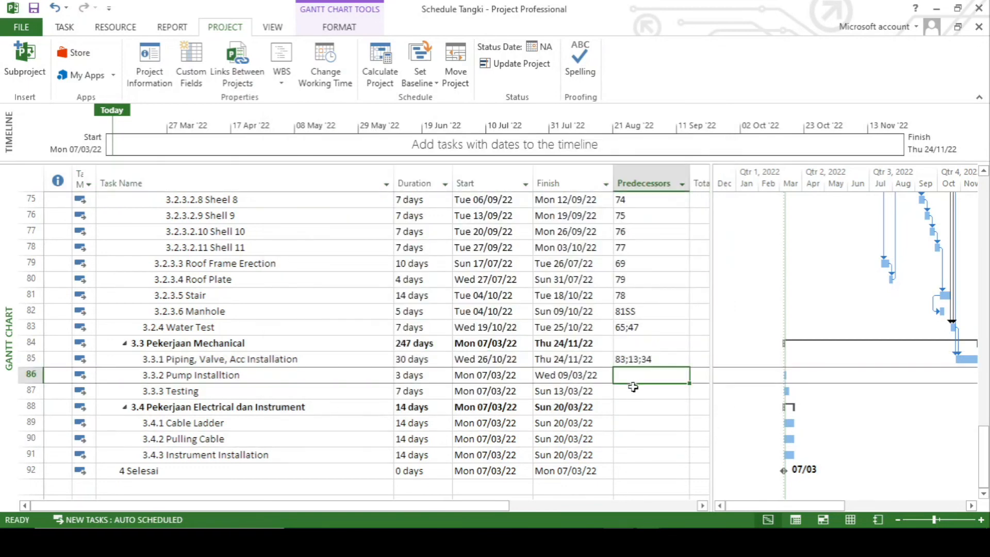
click(633, 387)
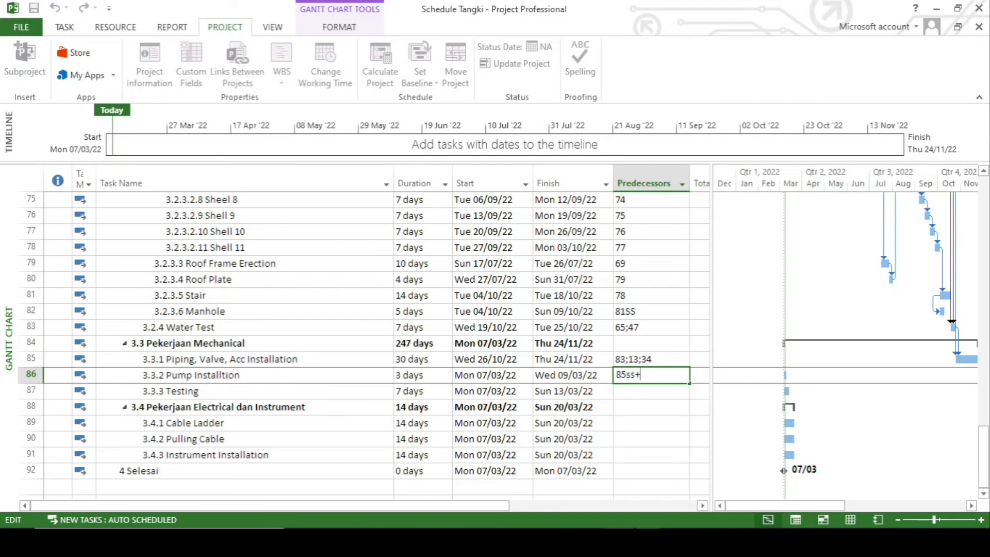
key(Return)
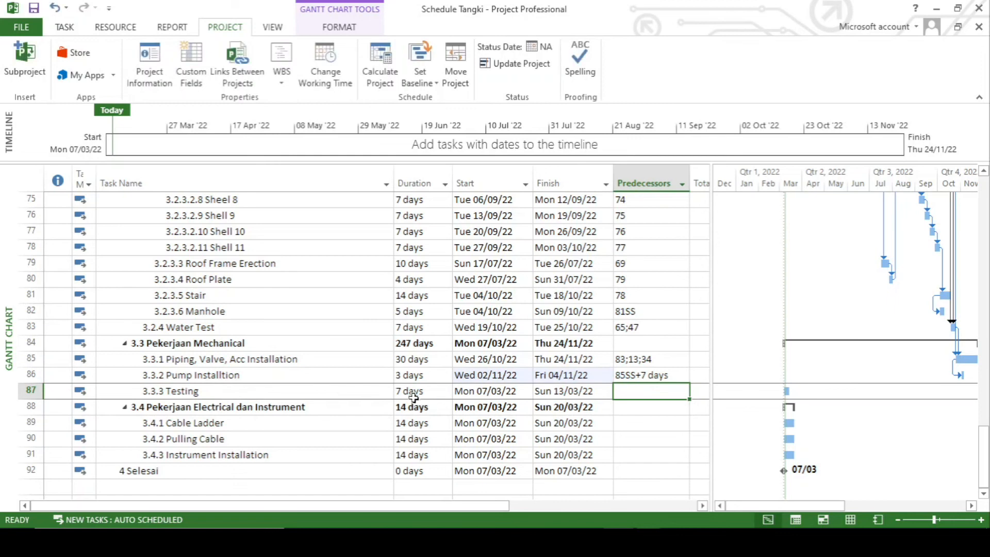
Step: Set the predecessors of the mechanical Testing task to 85;86
click(407, 393)
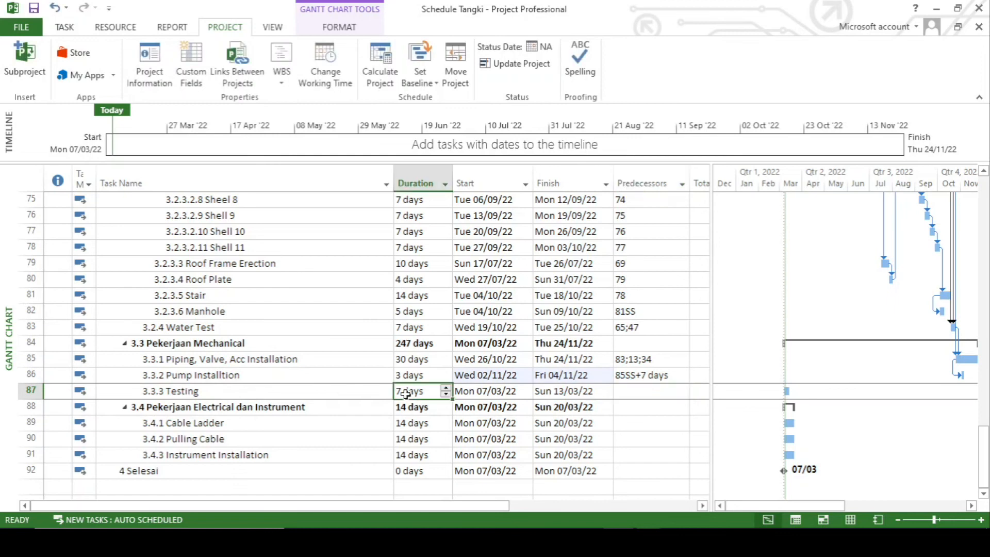
click(666, 395)
text(8)
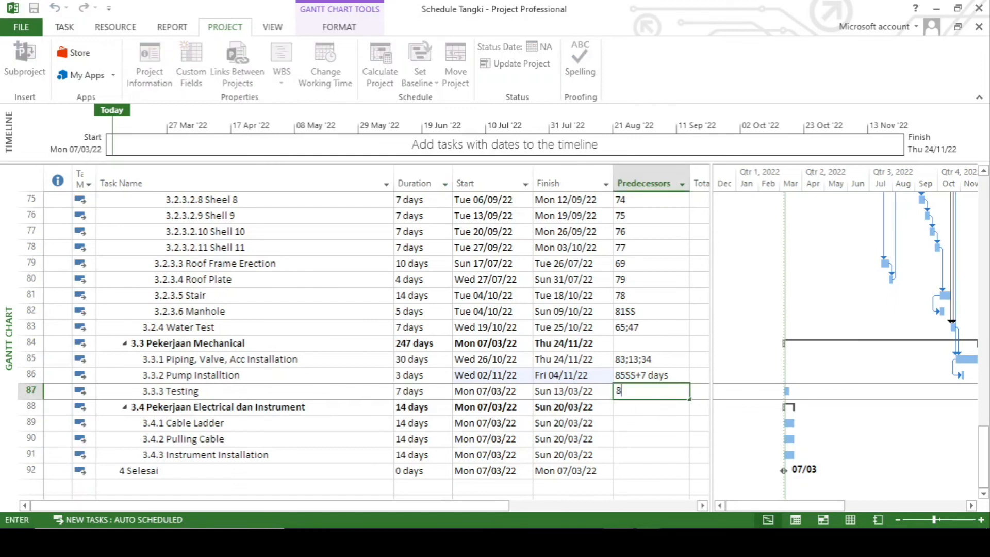
text(5;86)
key(Return)
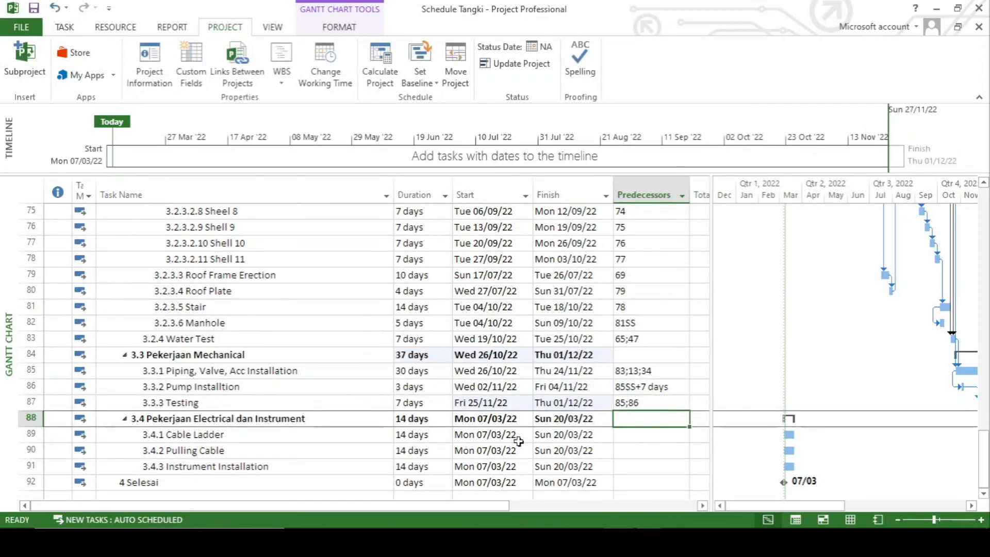
Step: Delete the Instrument Installation task under Pekerjaan Electrical dan Instrument and select the Cable Ladder task row
click(27, 466)
key(Delete)
click(24, 428)
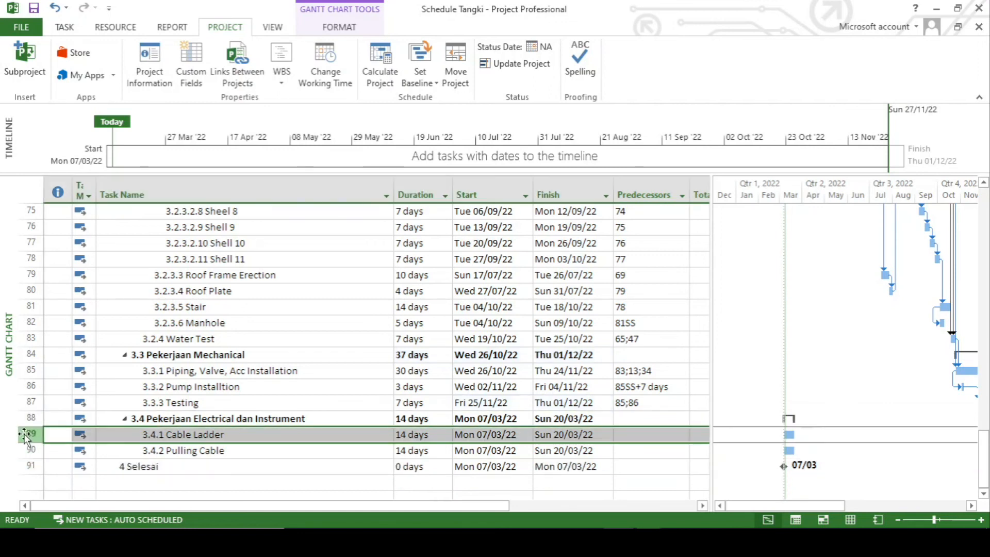
Step: Paste the Instrument Installation task above Cable Ladder and link it finish-to-finish with the piping task, using predecessor 85FF
key(ctrl+v)
click(400, 435)
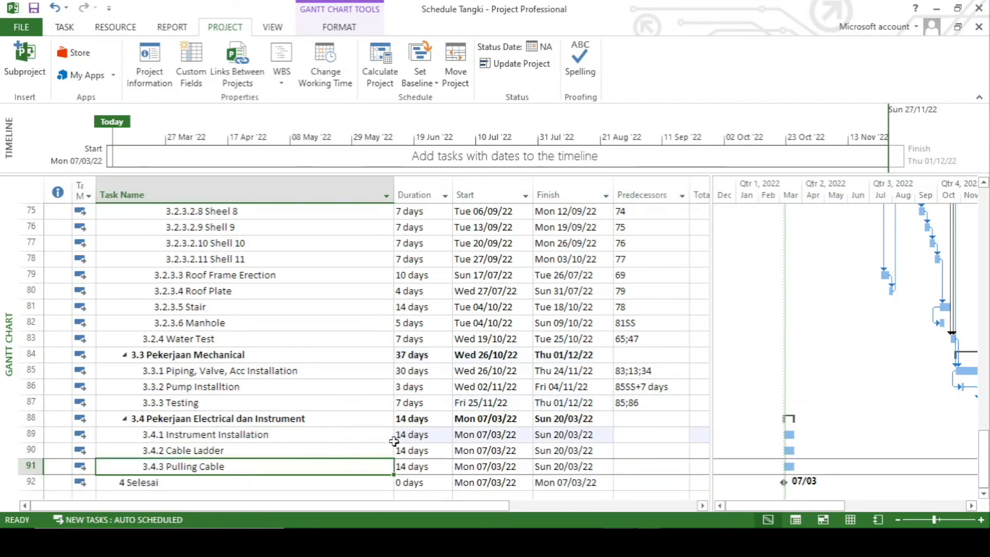
click(651, 435)
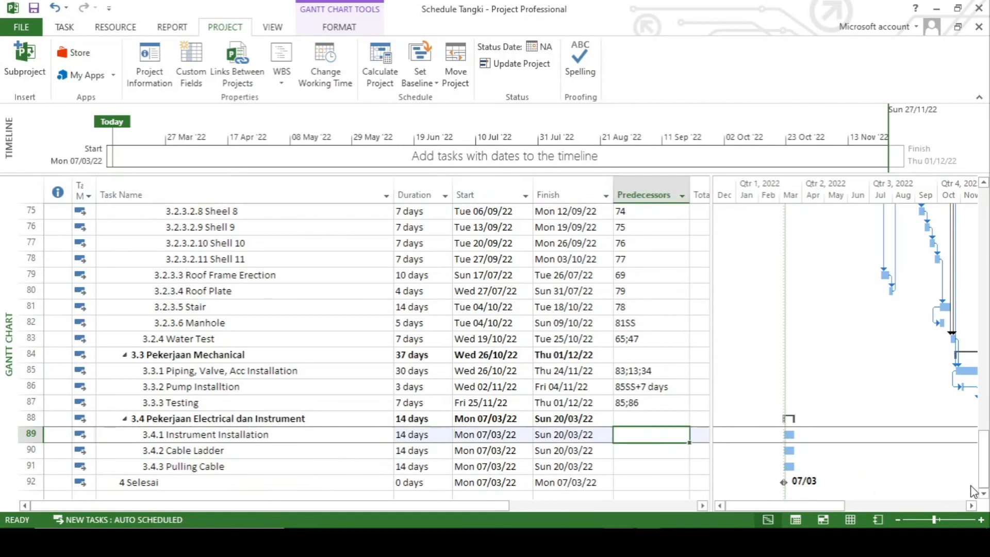
click(972, 506)
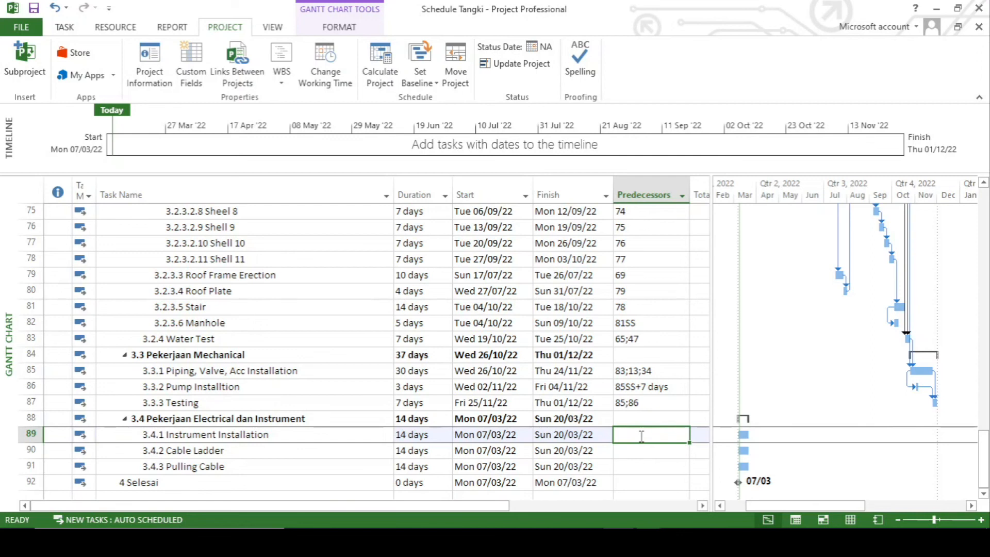
text(85)
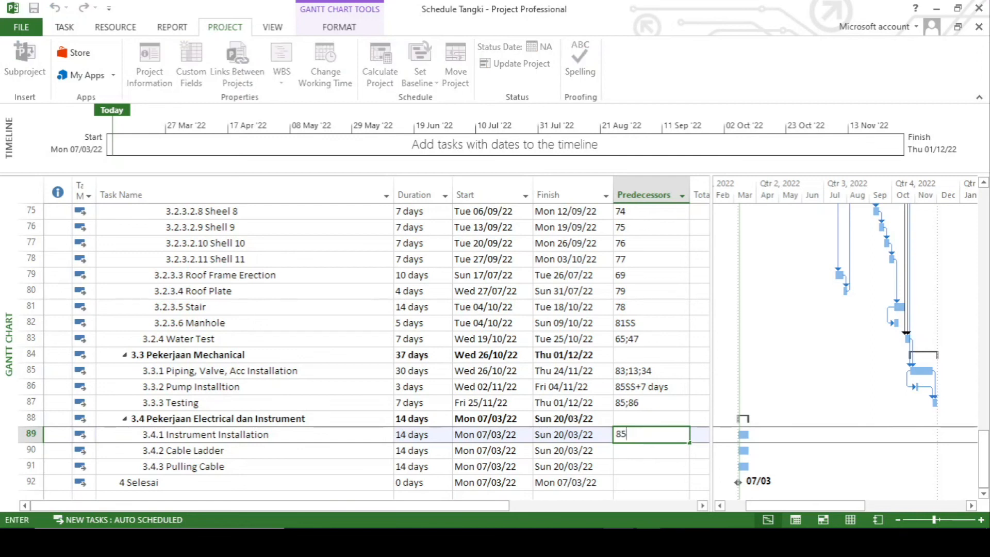
text(FF)
key(Return)
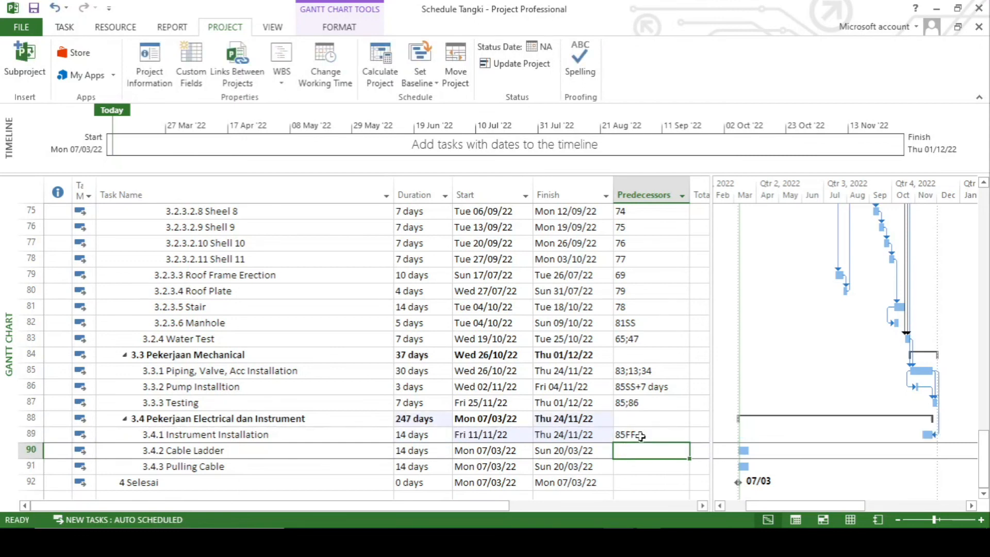
Step: Add the electrical material delivery and contractor mobilisation to Instrument Installation's predecessors, making them 85FF;18;39
click(479, 448)
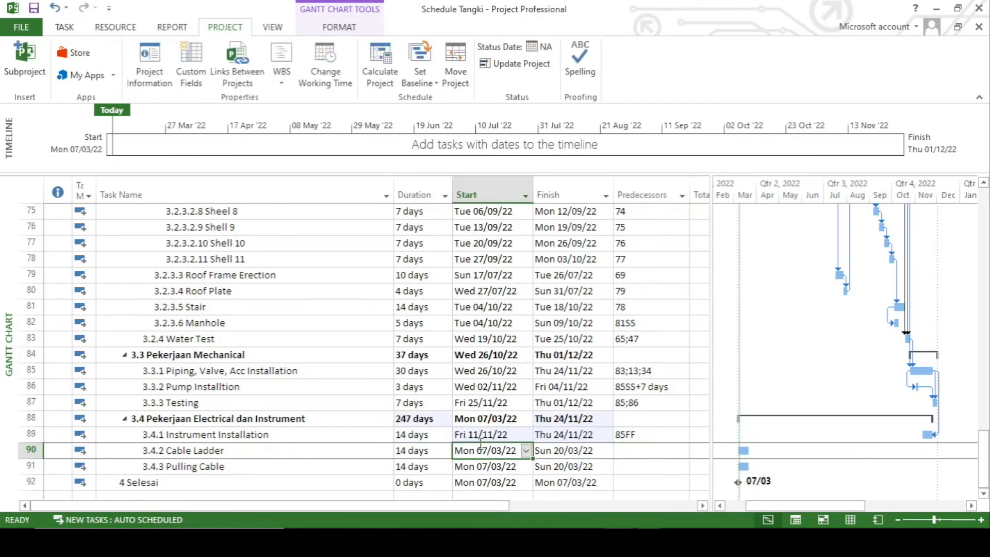
click(420, 452)
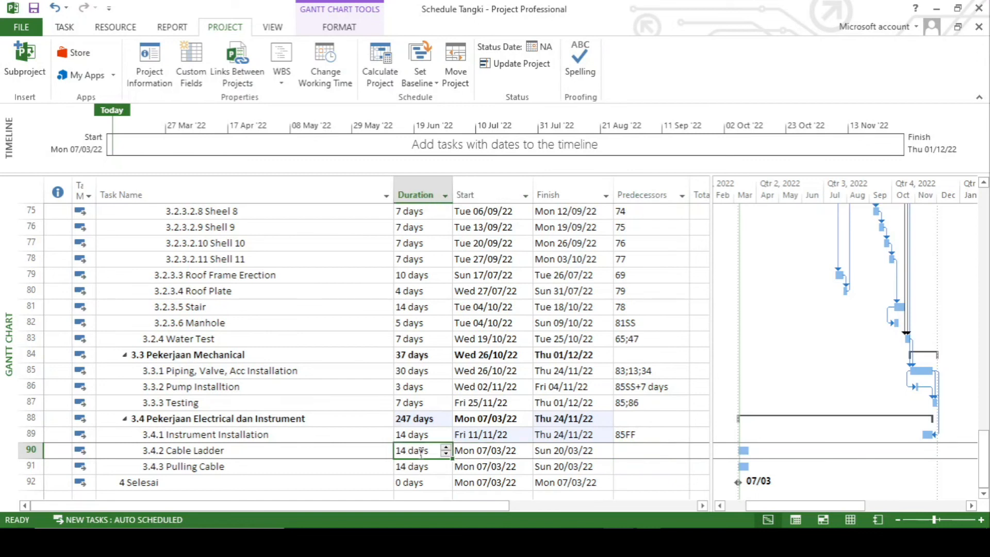
click(272, 439)
click(271, 449)
click(635, 434)
scroll(485, 445, up, 3)
scroll(485, 445, up, 11)
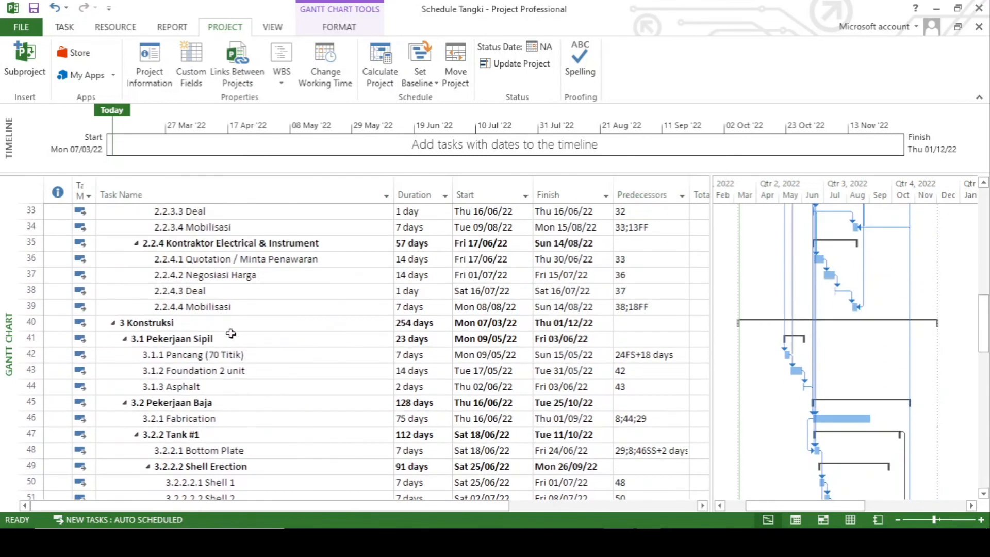
scroll(216, 289, up, 1)
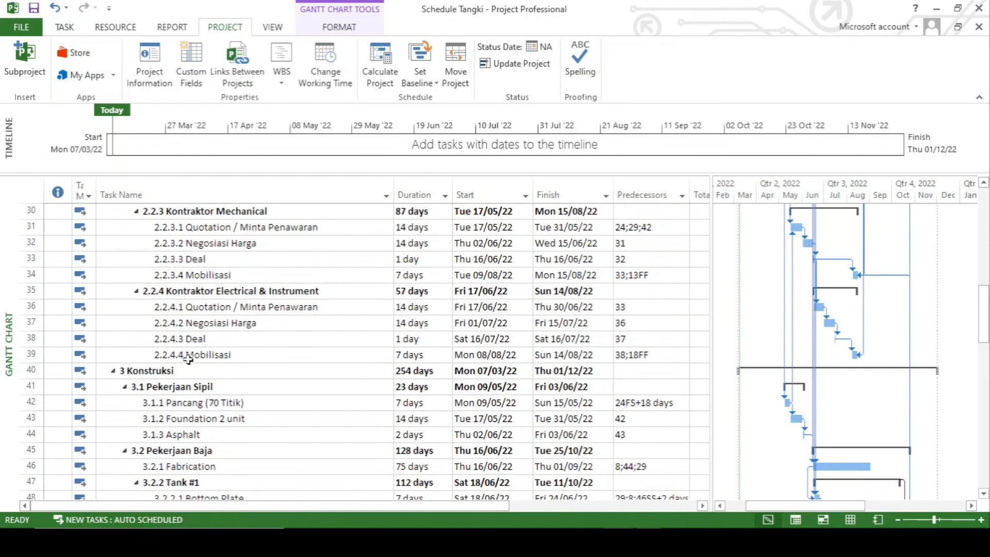
scroll(188, 360, up, 1)
scroll(188, 359, up, 5)
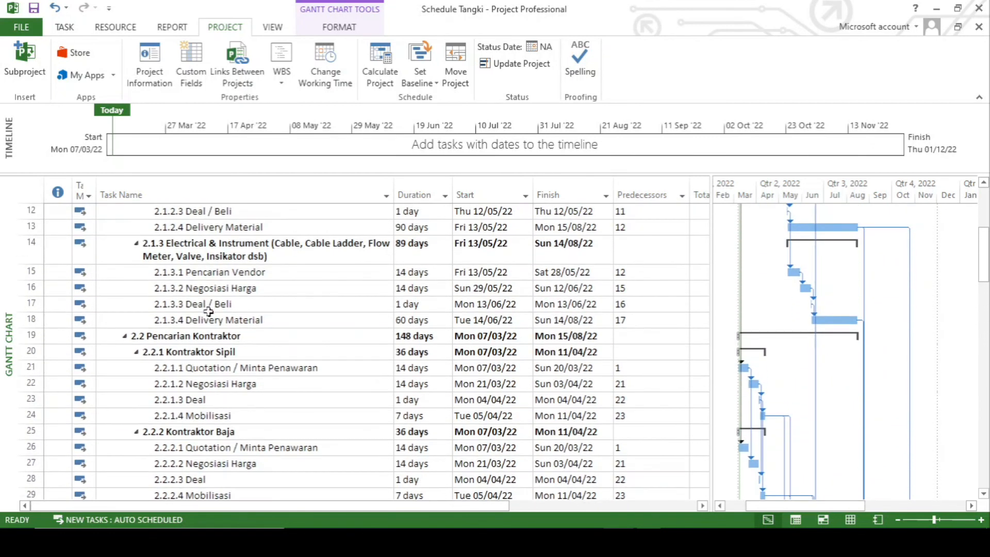
scroll(211, 351, down, 20)
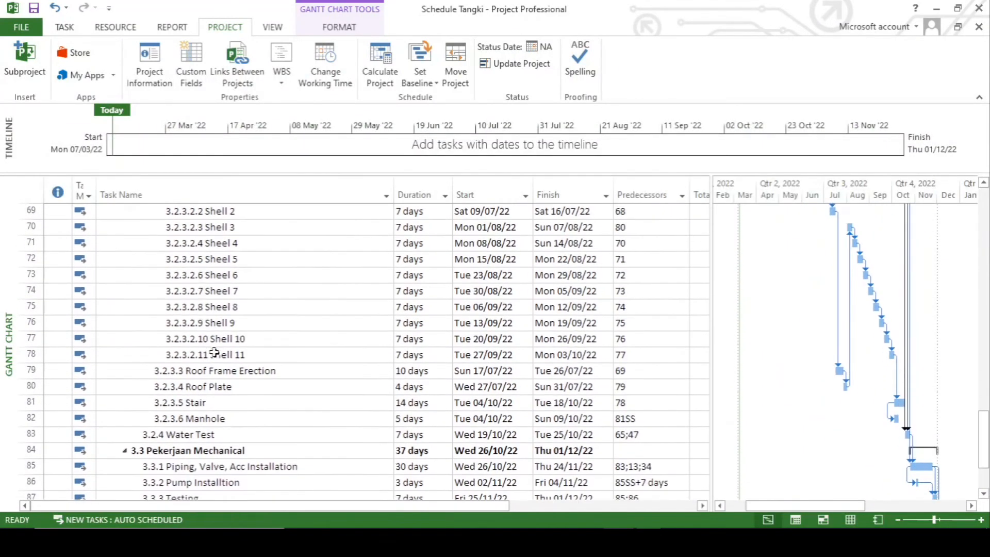
key(F2)
text(;18)
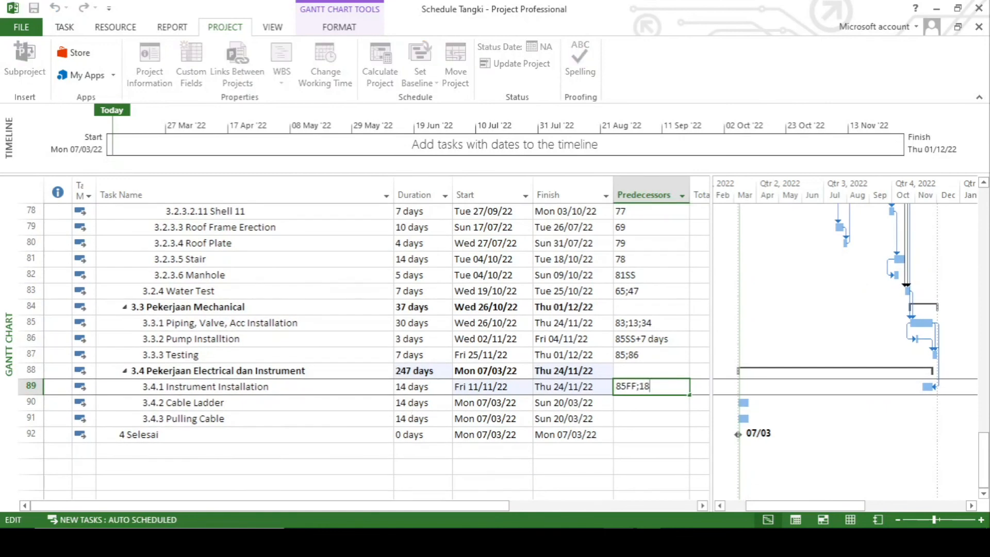
text(;39)
key(Return)
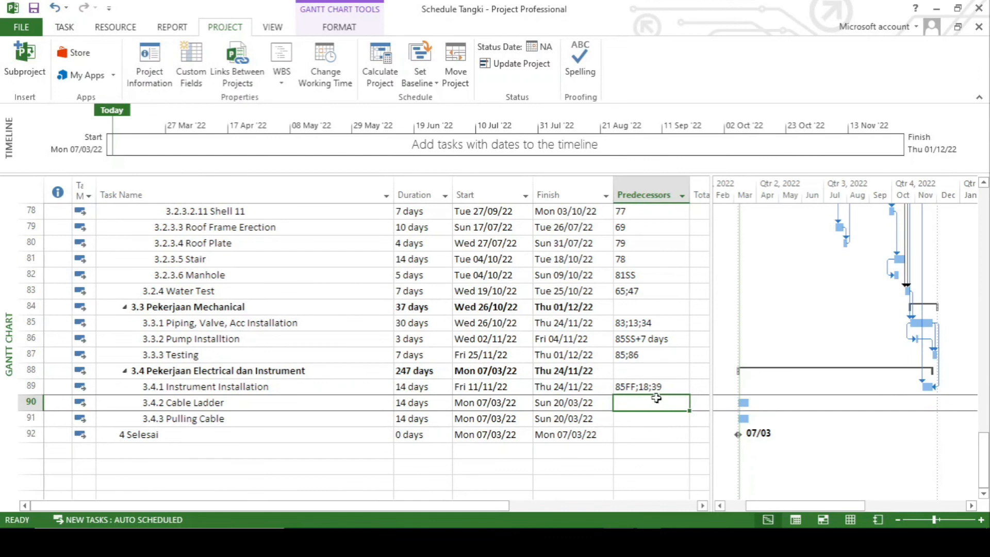
click(650, 388)
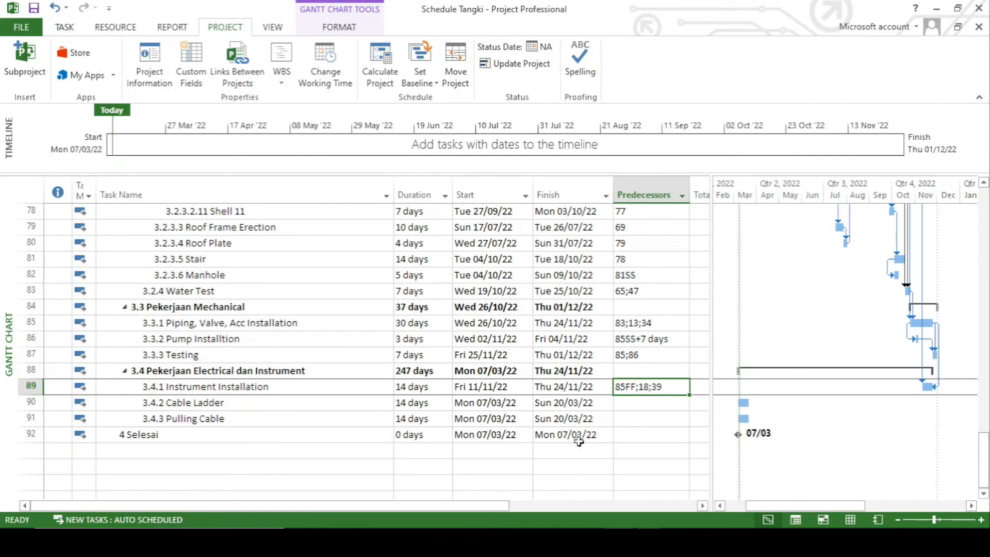
click(420, 451)
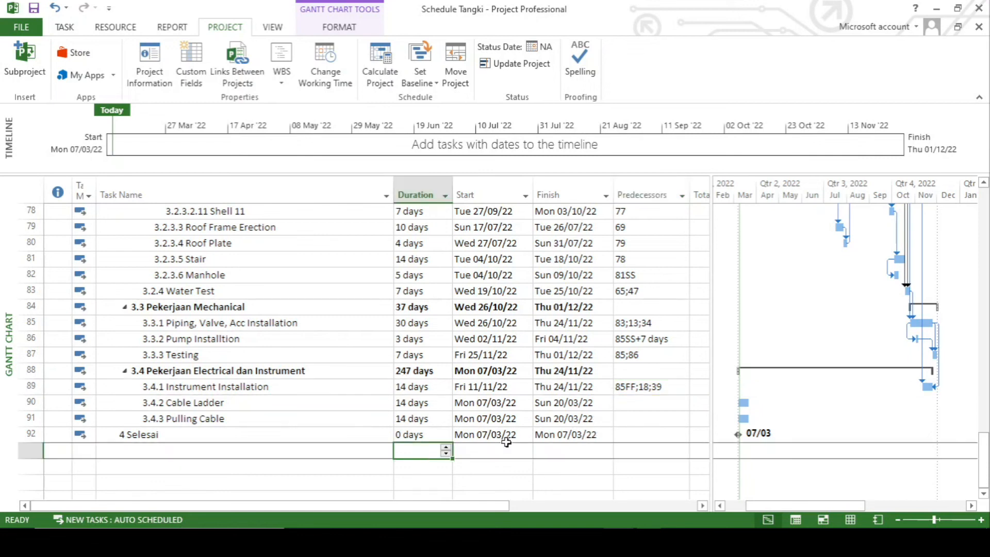
click(646, 407)
text(89)
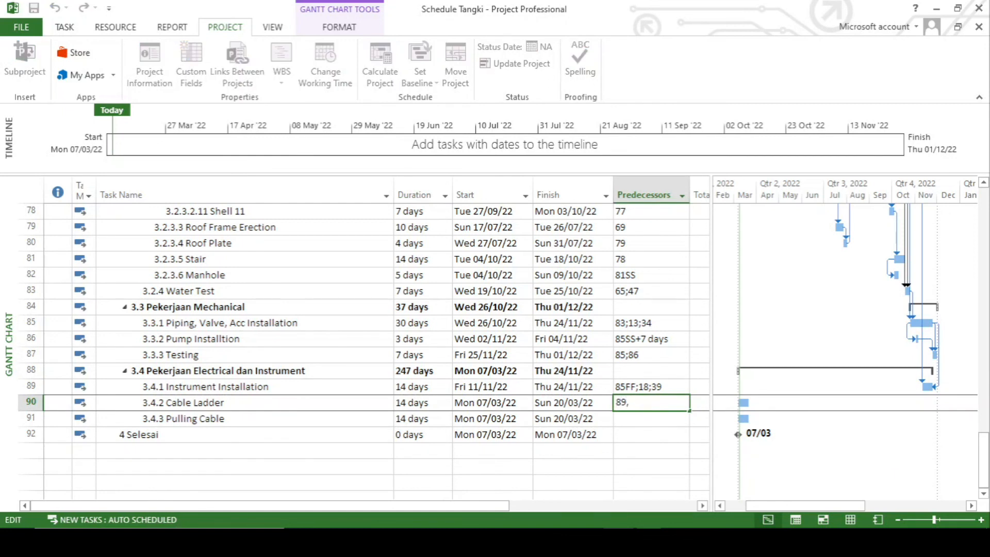
text(,86)
key(Return)
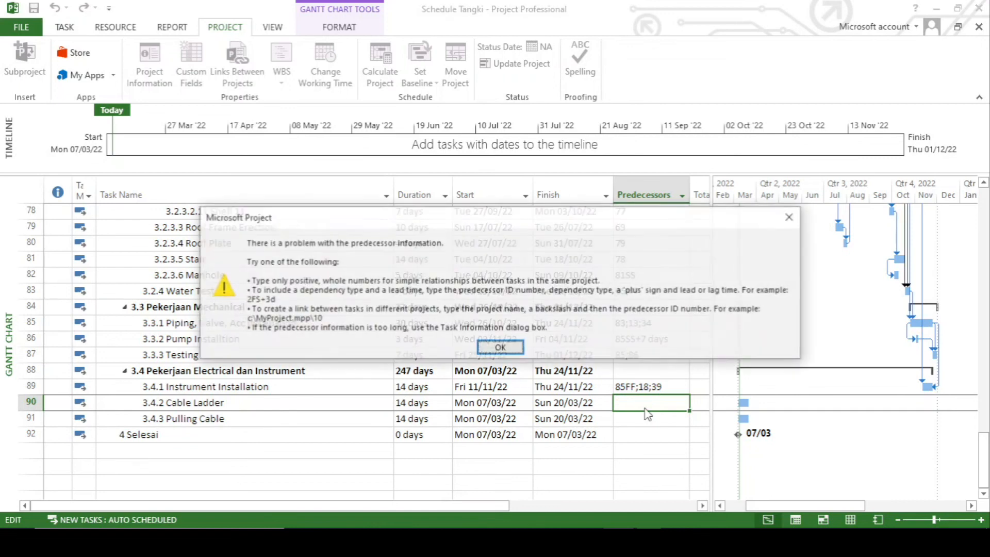
key(Return)
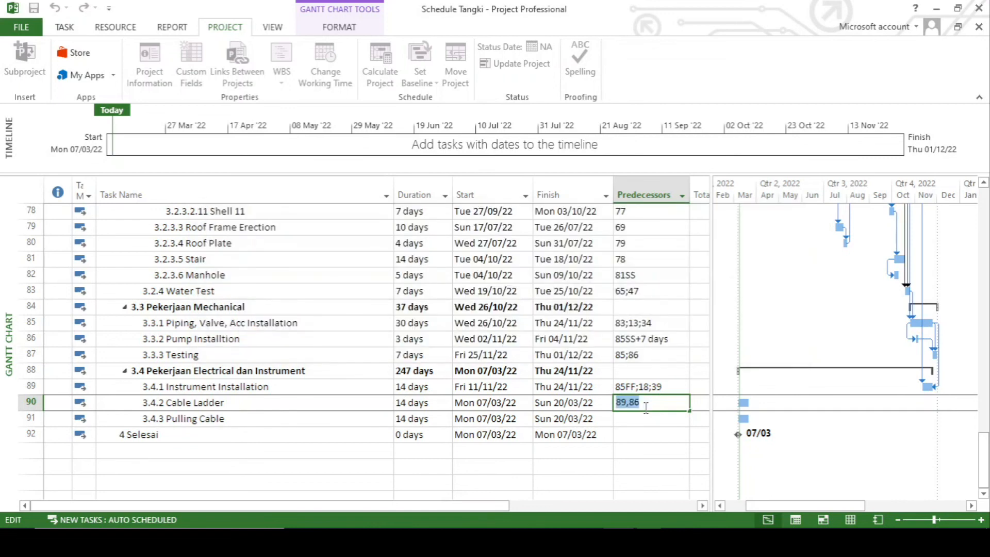
key(Escape)
click(649, 435)
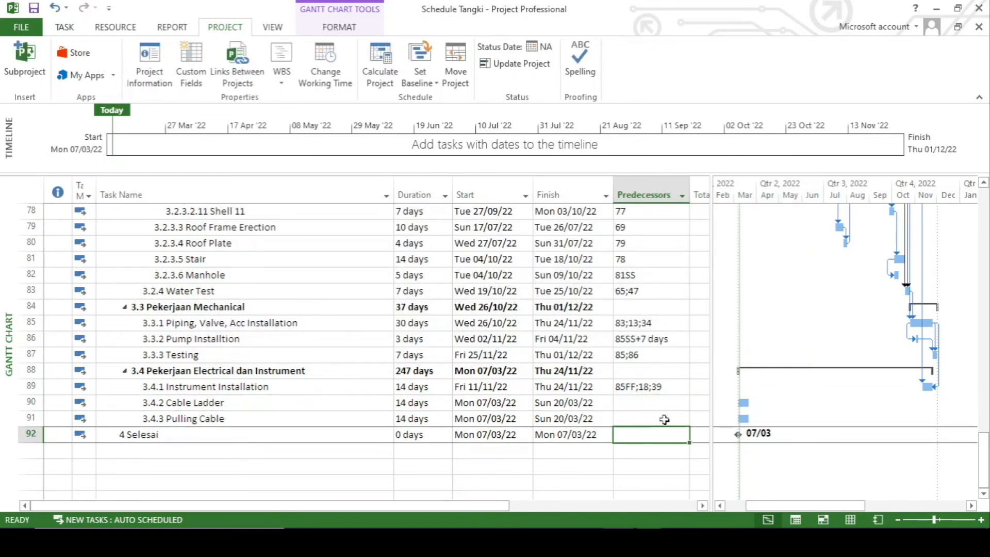
Step: Set the predecessors of the Cable Ladder task to 18;39;89;87
click(646, 403)
text(8;39;89)
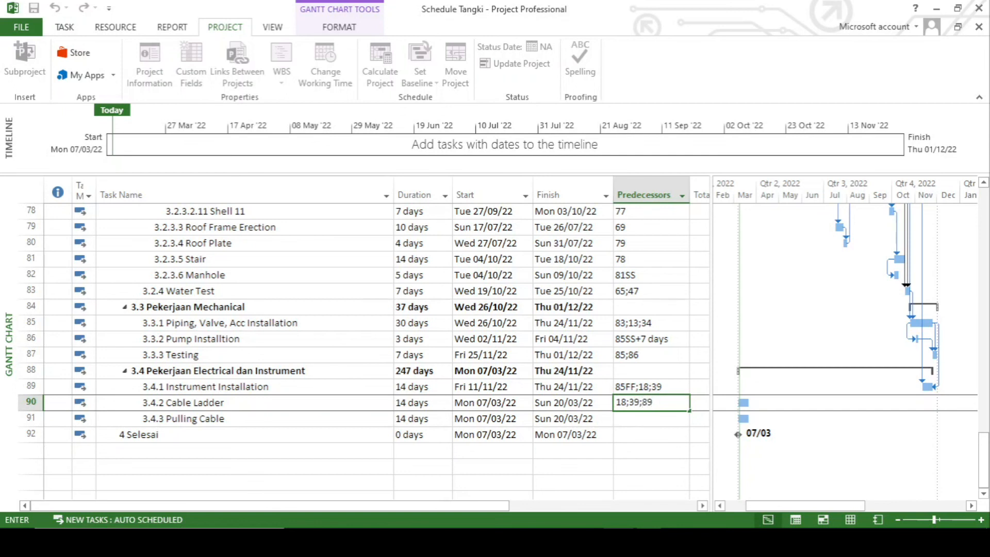
text(;87)
key(Return)
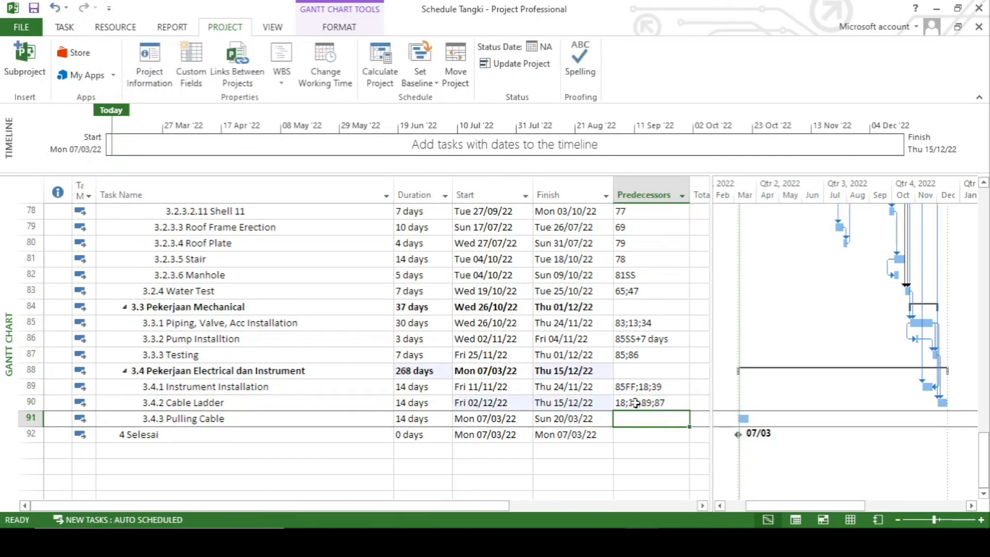
Step: Remove the mechanical Testing task, 87, from the predecessors of Cable Ladder, keeping 18;39;89
click(637, 403)
click(656, 406)
key(BackSpace)
key(BackSpace)
key(BackSpace)
key(Return)
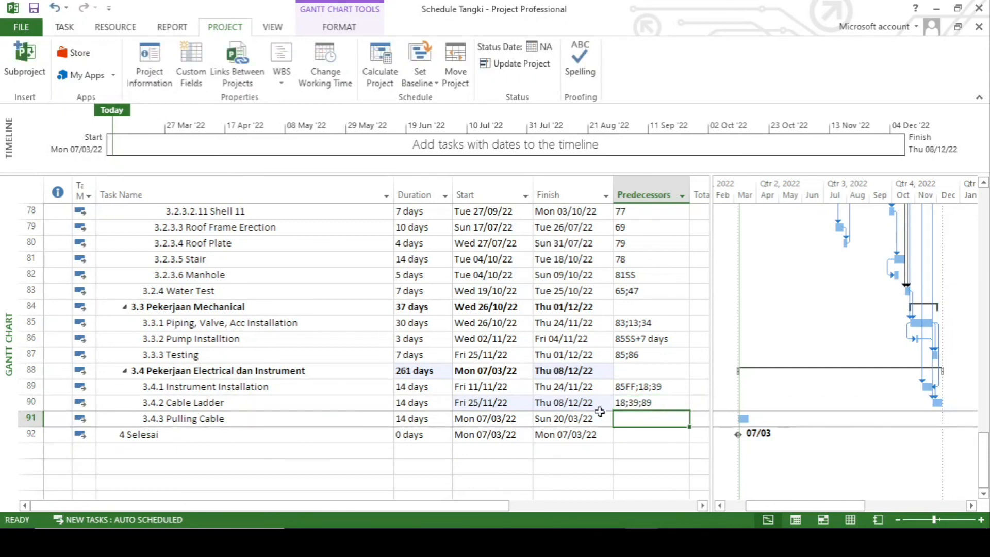
Step: Link Pulling Cable finish-to-start to Cable Ladder with a 5-day lead, using predecessor 90FS-5 days
click(227, 407)
click(230, 419)
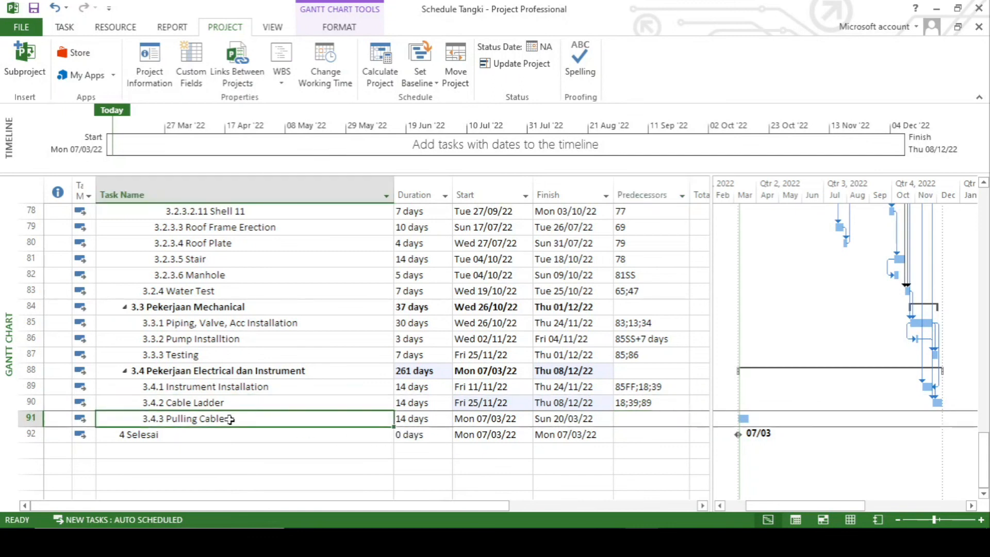
click(640, 419)
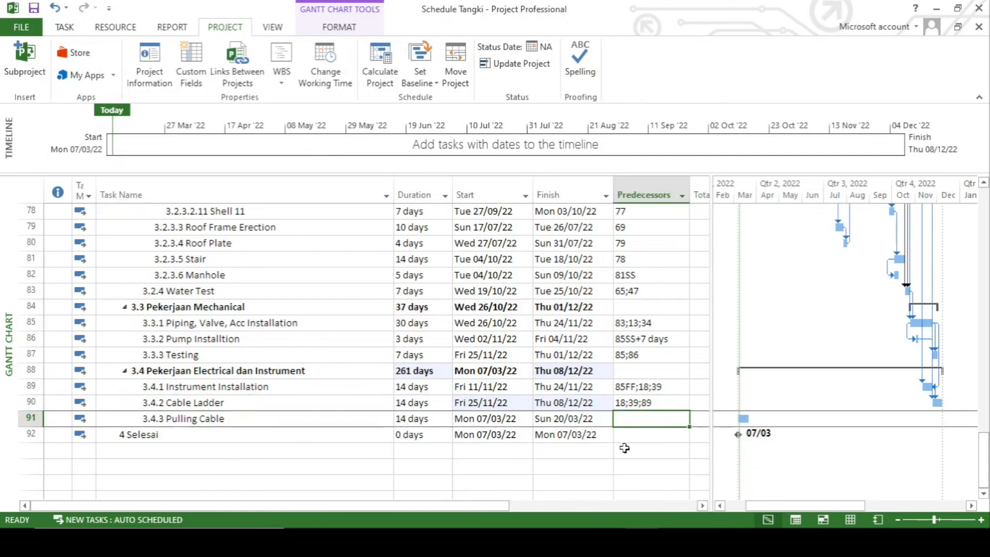
text(90)
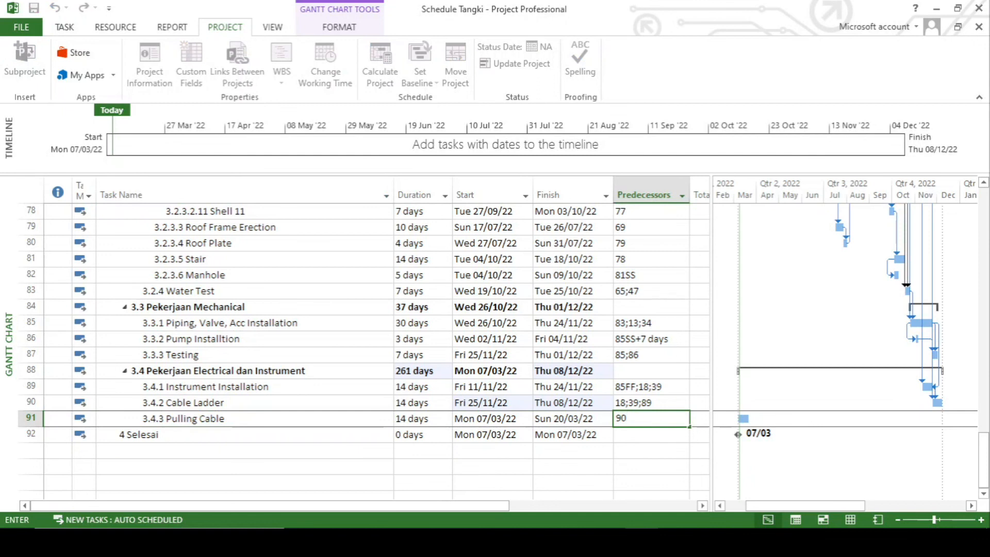
text(fs-5)
key(Return)
click(554, 464)
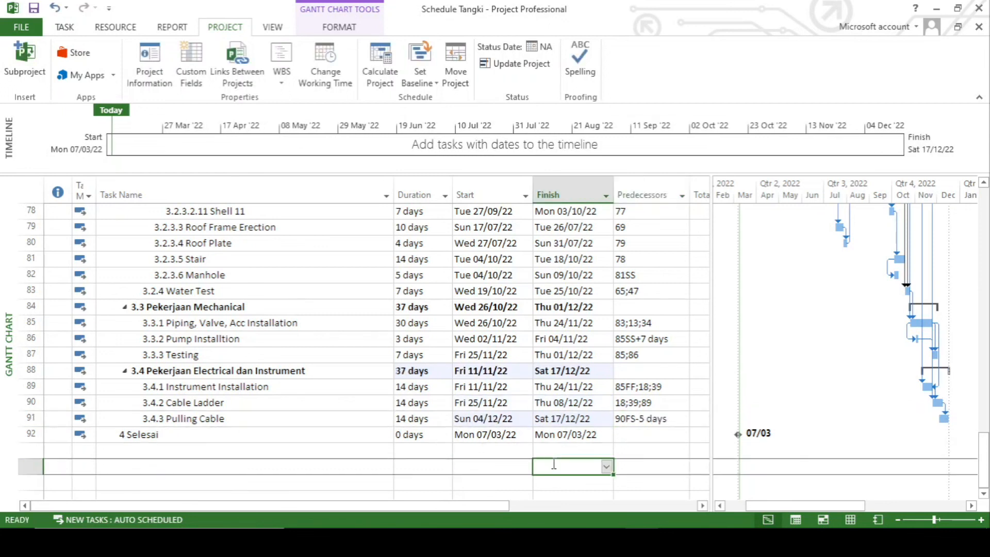
Step: Set the predecessor of the closing Selesai milestone to the Pulling Cable task, 91
scroll(546, 433, up, 2)
scroll(546, 431, up, 12)
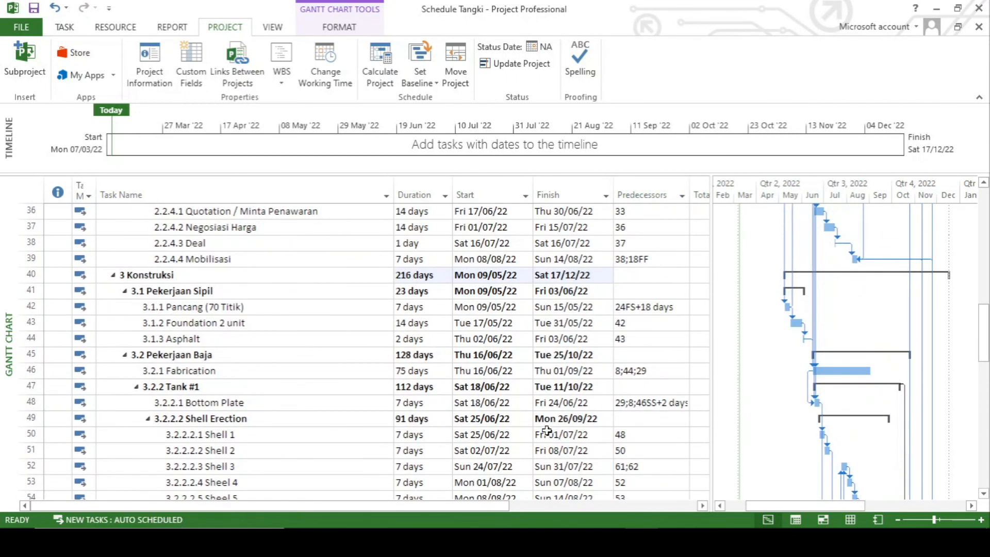
scroll(547, 431, down, 15)
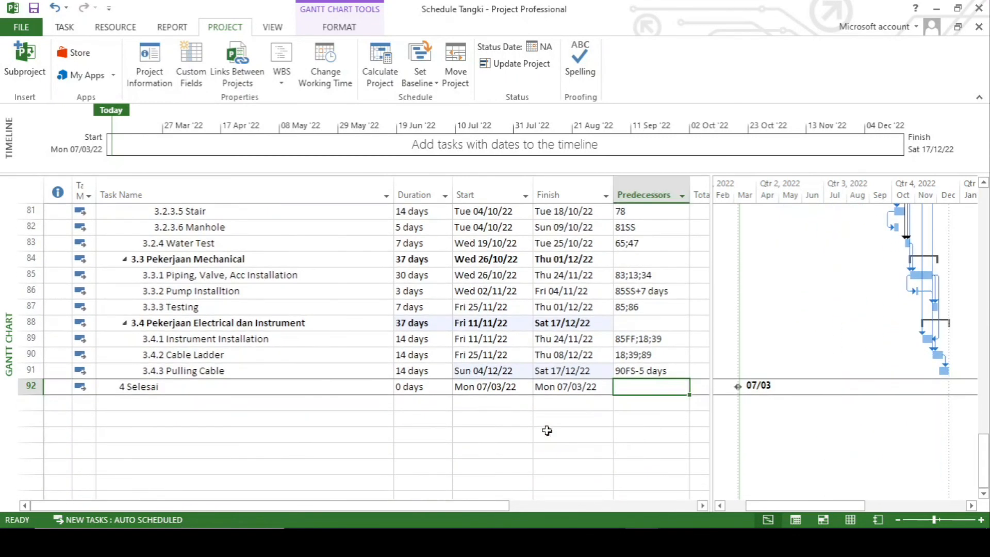
text(91)
key(Return)
Step: Review the durations, dates and links of the linked schedule from the mechanical work back up to the project summary
scroll(547, 428, up, 3)
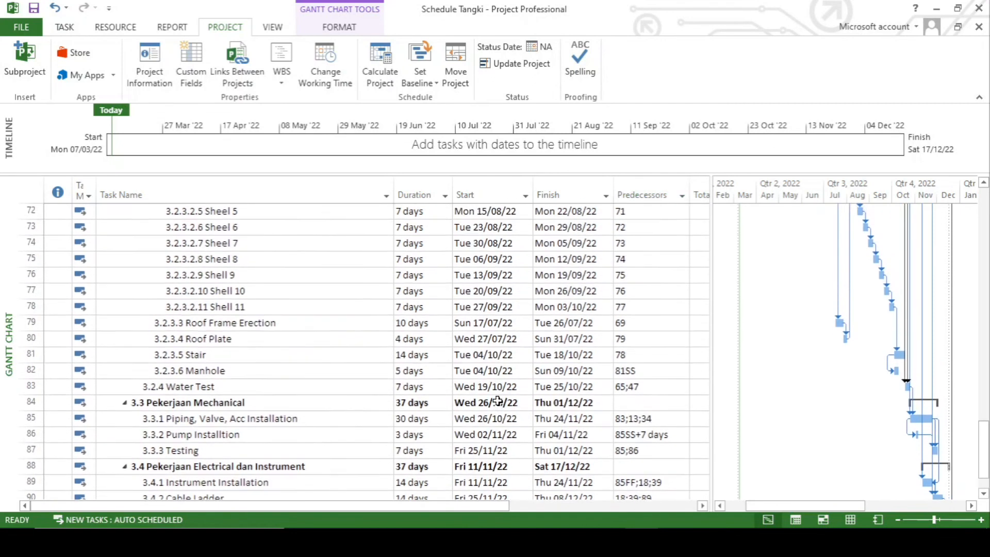
scroll(498, 401, up, 10)
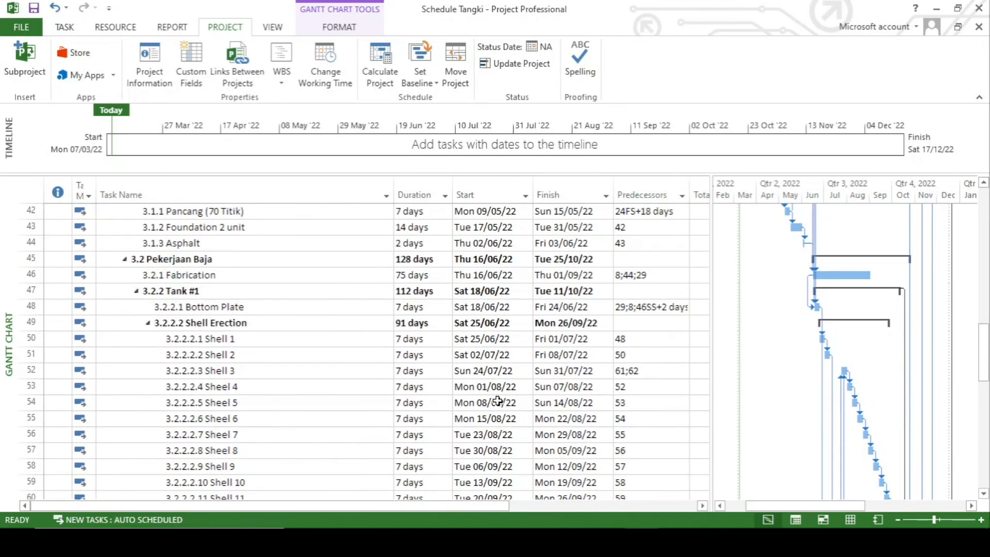
scroll(498, 401, up, 3)
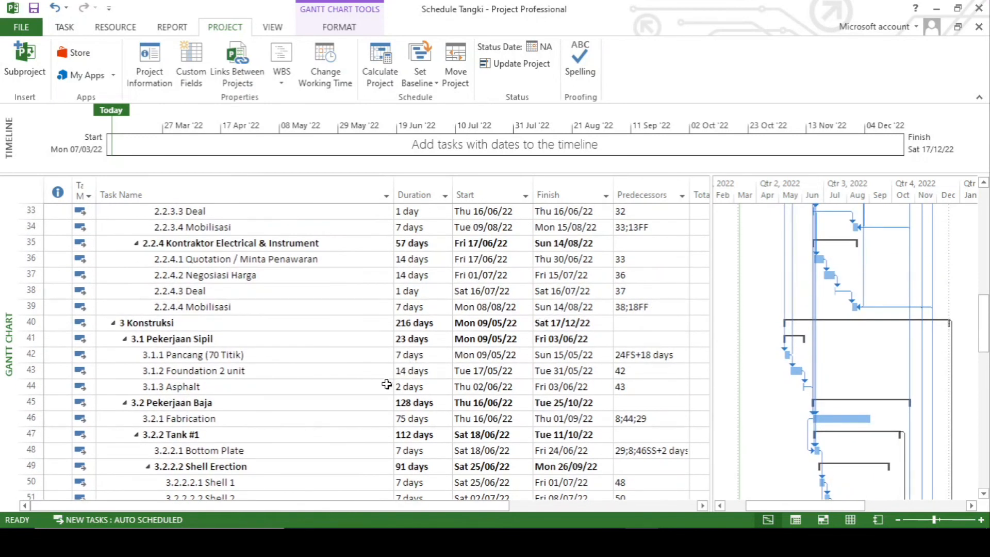
scroll(387, 384, down, 1)
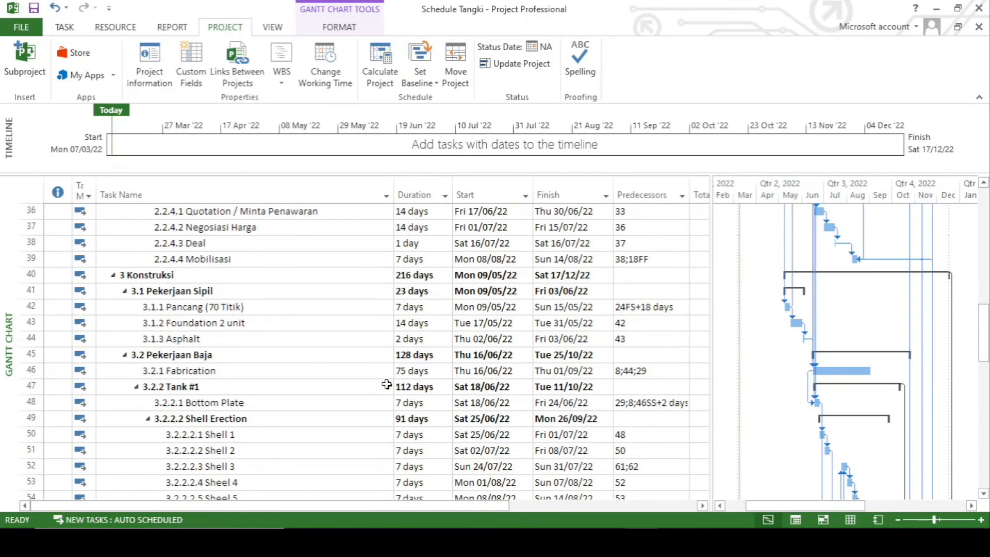
click(482, 292)
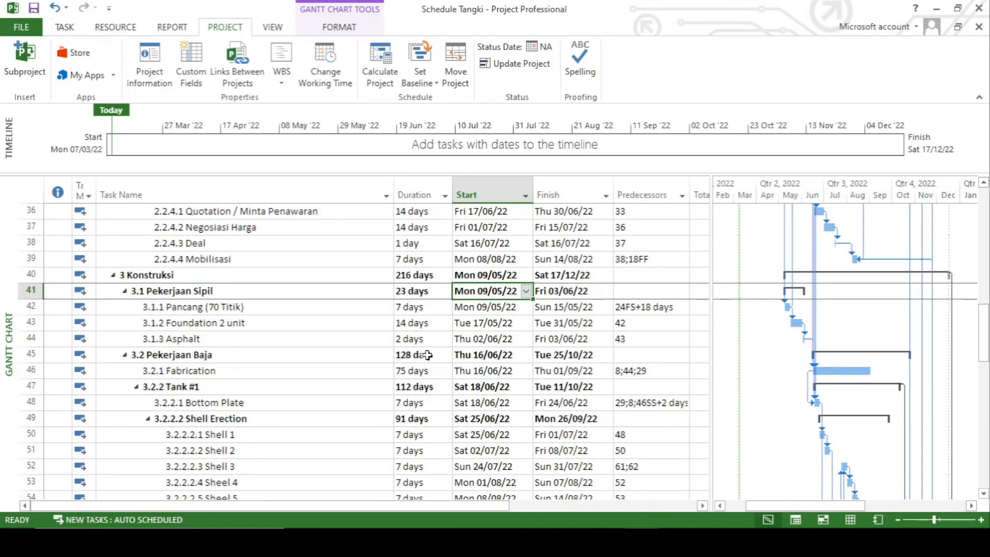
scroll(391, 363, up, 3)
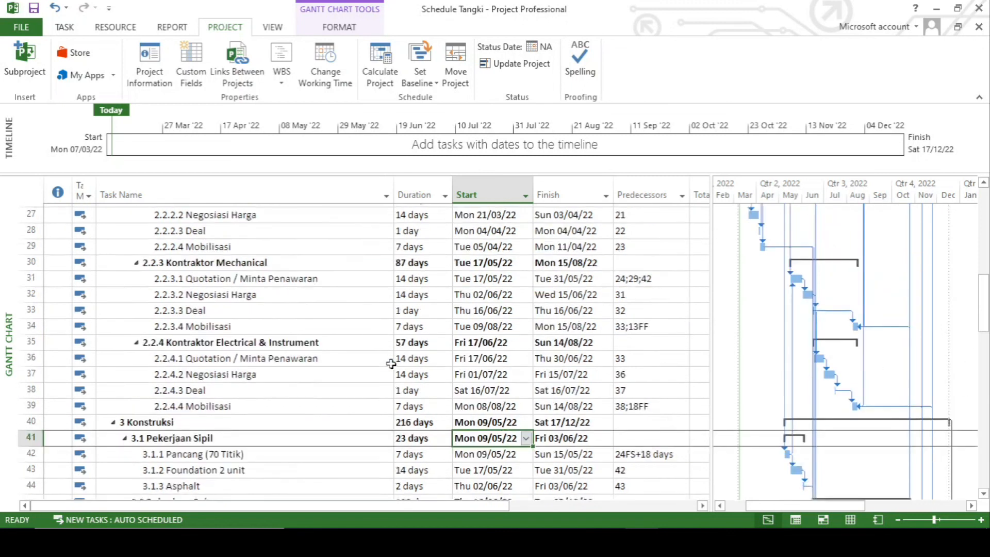
scroll(391, 364, up, 9)
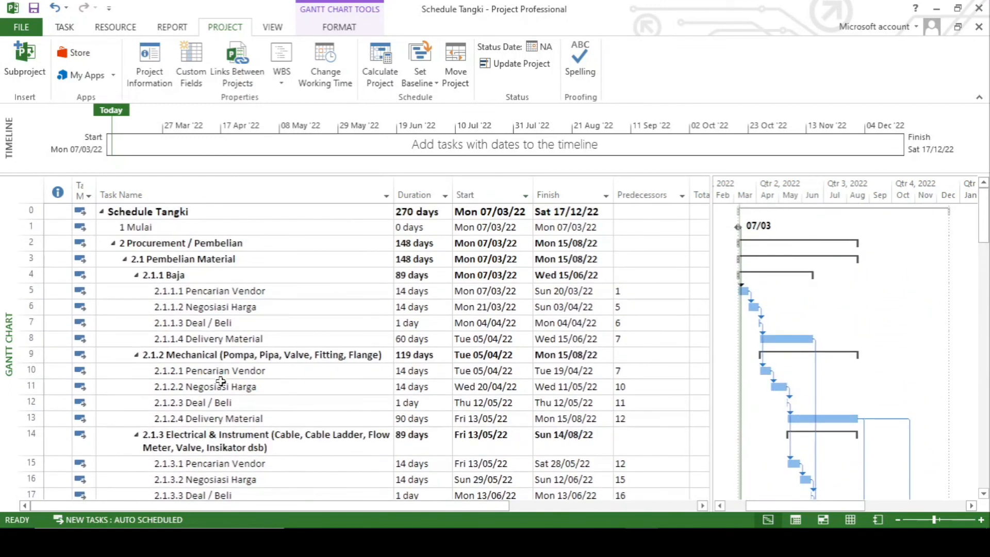
Step: Set the duration of the Delivery Material task under 2.1.1 Baja to 45 days
click(221, 381)
click(428, 342)
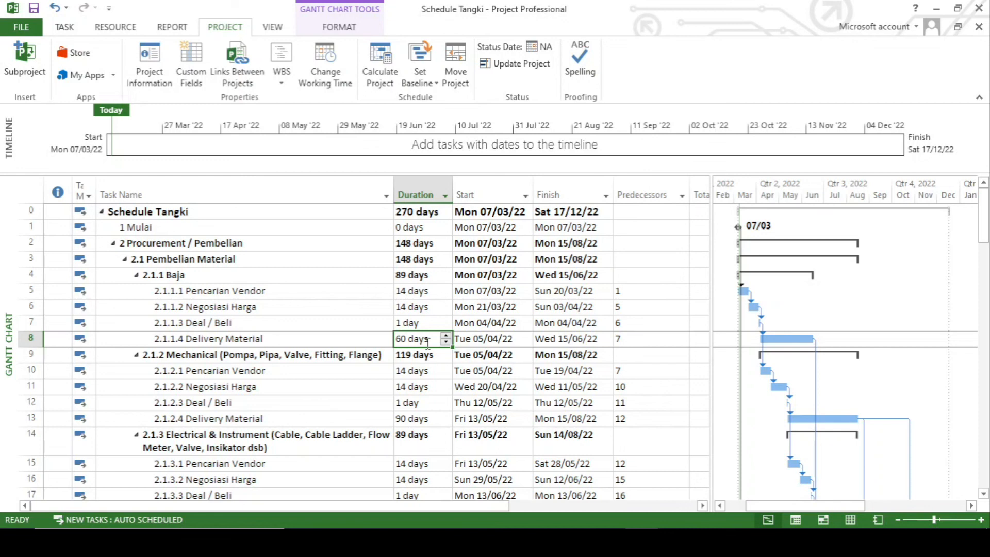
text(45)
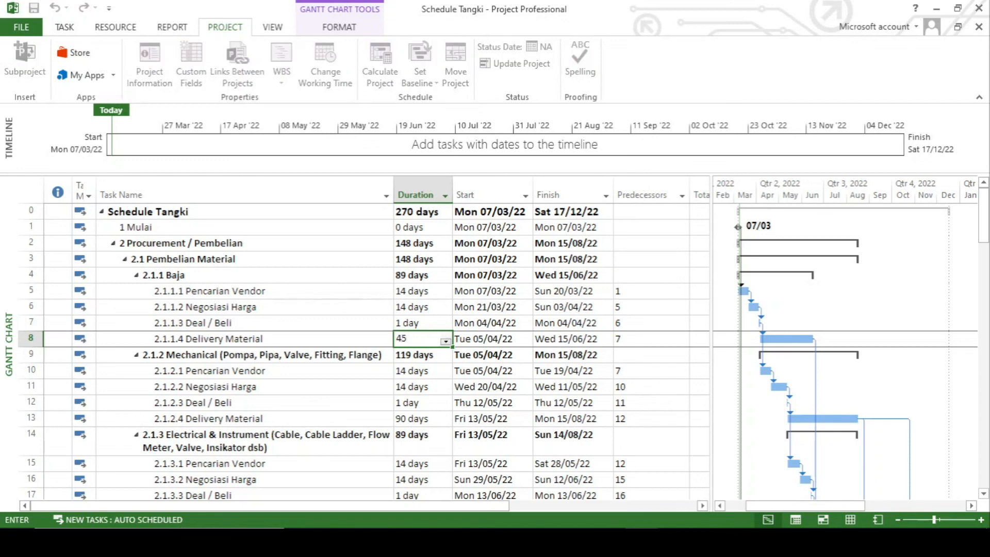
key(Return)
Step: Set the duration of Shell 1 under Tank #1's Shell Erection to 6 days
scroll(428, 344, down, 8)
scroll(427, 345, down, 4)
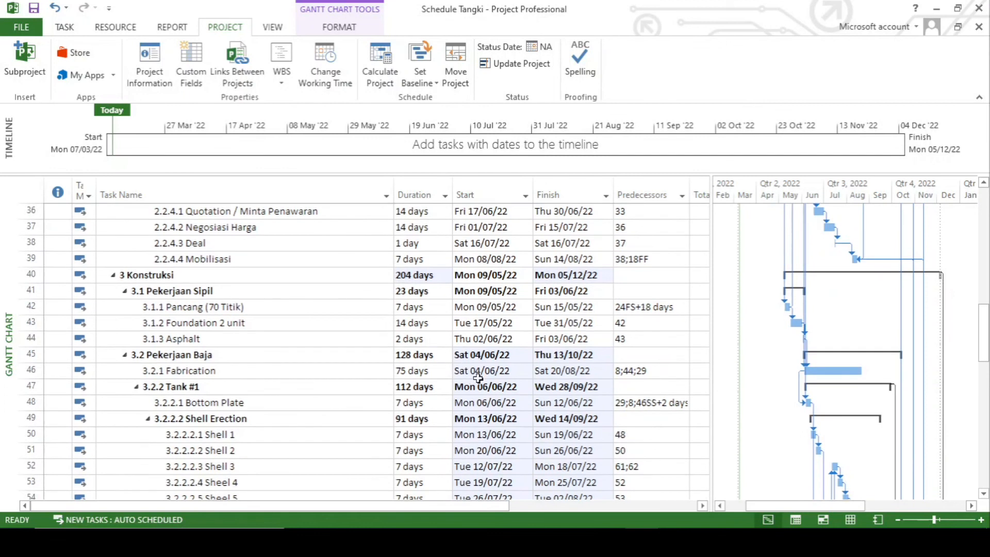
click(478, 375)
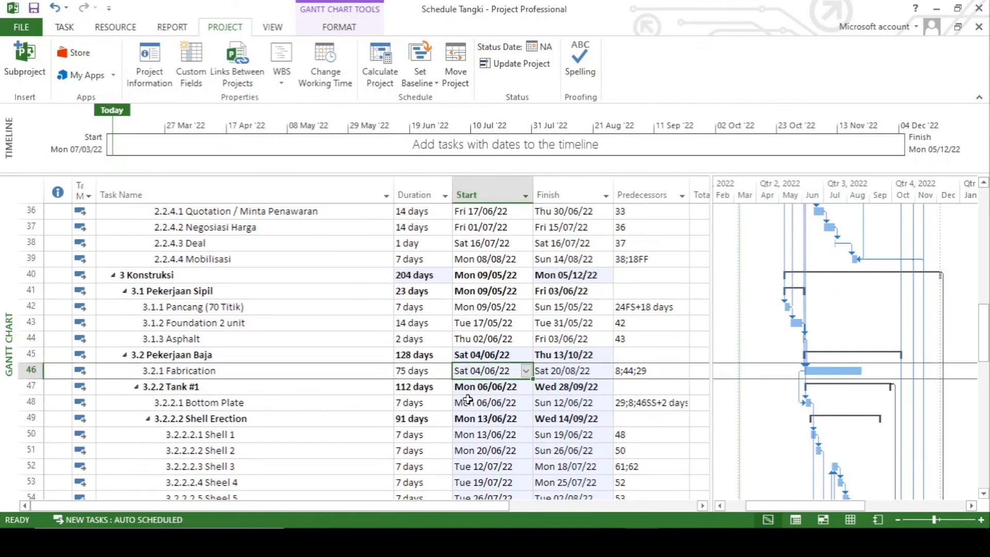
scroll(498, 405, down, 1)
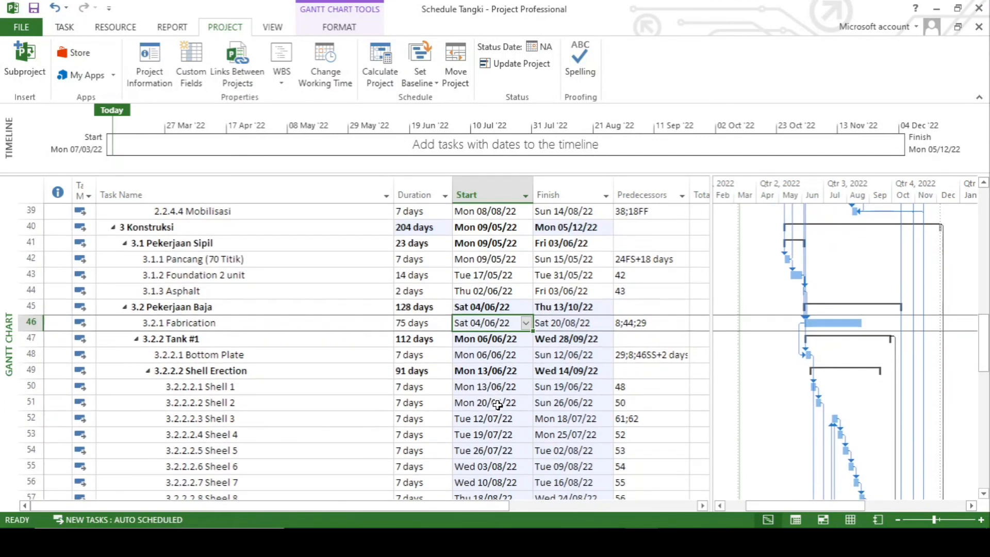
scroll(498, 405, down, 2)
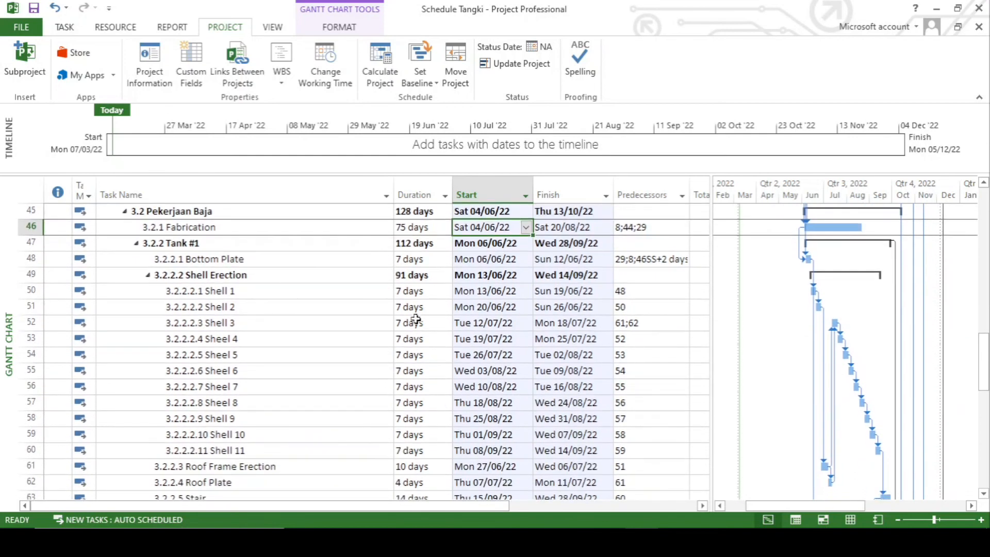
click(420, 291)
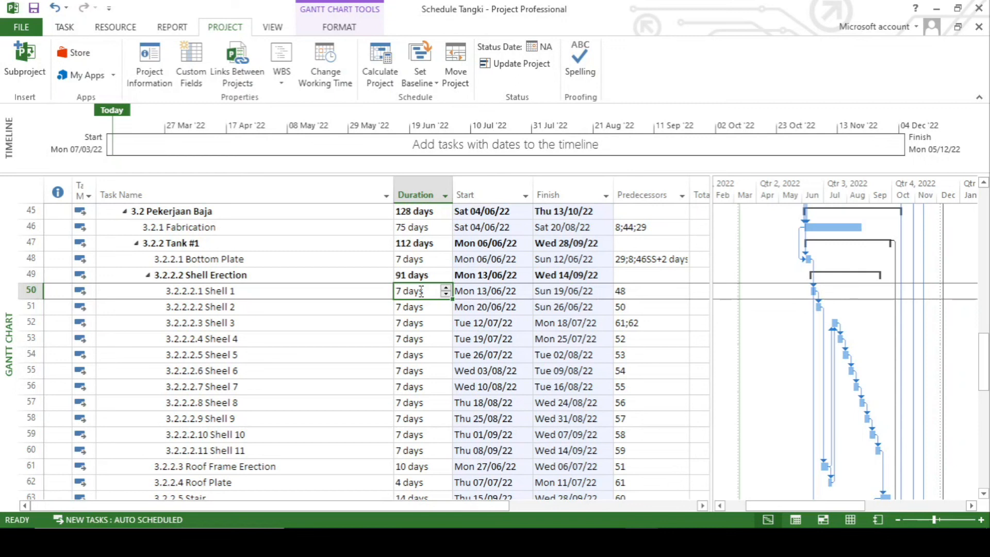
text(6)
key(Return)
Step: Copy Shell 1's 6-day duration to all remaining shells, through Shell 11, in Tank #1's Shell Erection
click(421, 290)
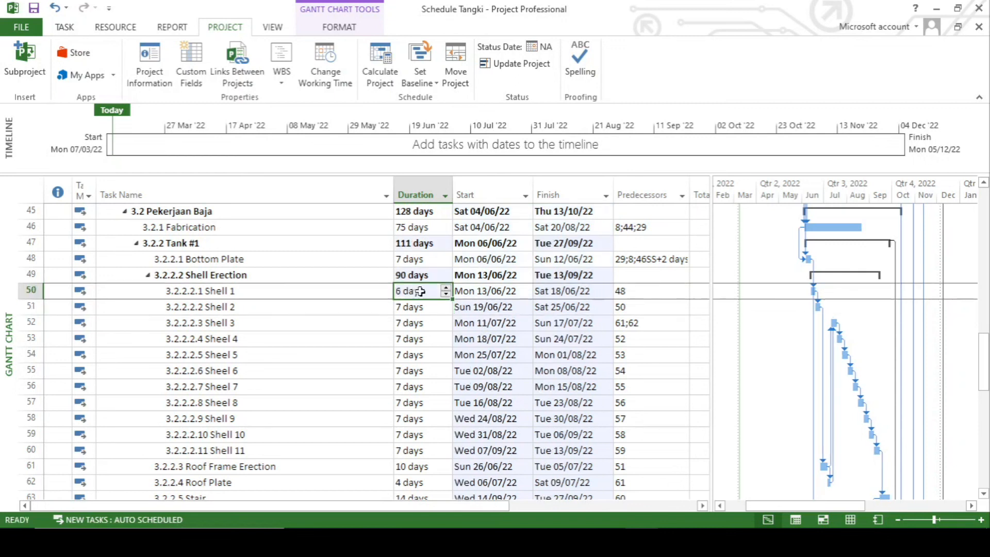
click(456, 300)
click(445, 293)
drag(453, 298, 443, 458)
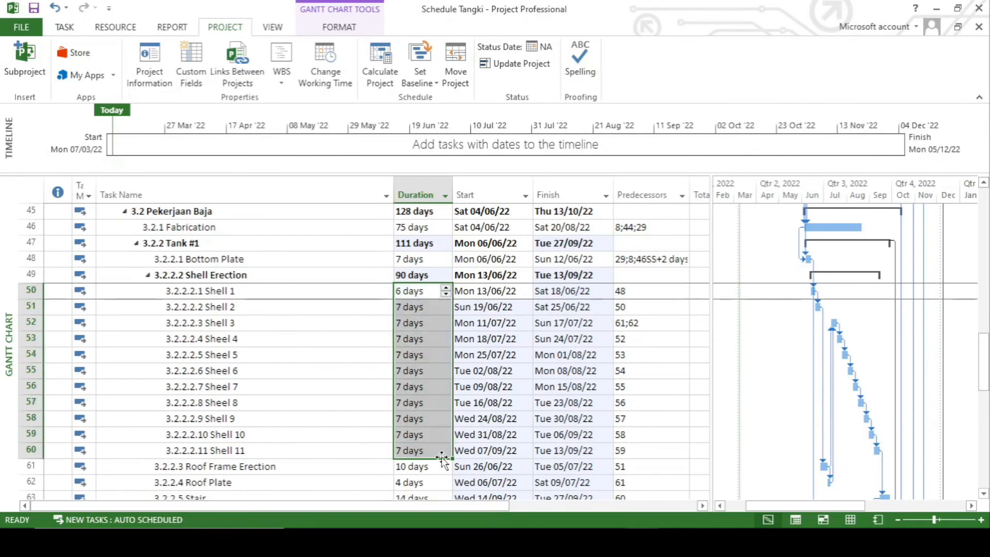
click(415, 402)
Step: Set the duration of Shell 1 under Tank #2's Shell Erection to 6 days
scroll(403, 361, down, 2)
scroll(405, 375, down, 2)
click(420, 359)
click(424, 385)
text(6)
key(Return)
key(Return)
Step: Copy Shell 1's 6-day duration to all remaining shells, through Shell 11, in Tank #2's Shell Erection
click(439, 387)
click(447, 415)
click(446, 388)
drag(453, 395, 424, 418)
click(424, 449)
Step: Examine the durations and dates of the mechanical and electrical tasks, and those of the Konstruksi summary
scroll(424, 448, up, 1)
scroll(272, 441, down, 4)
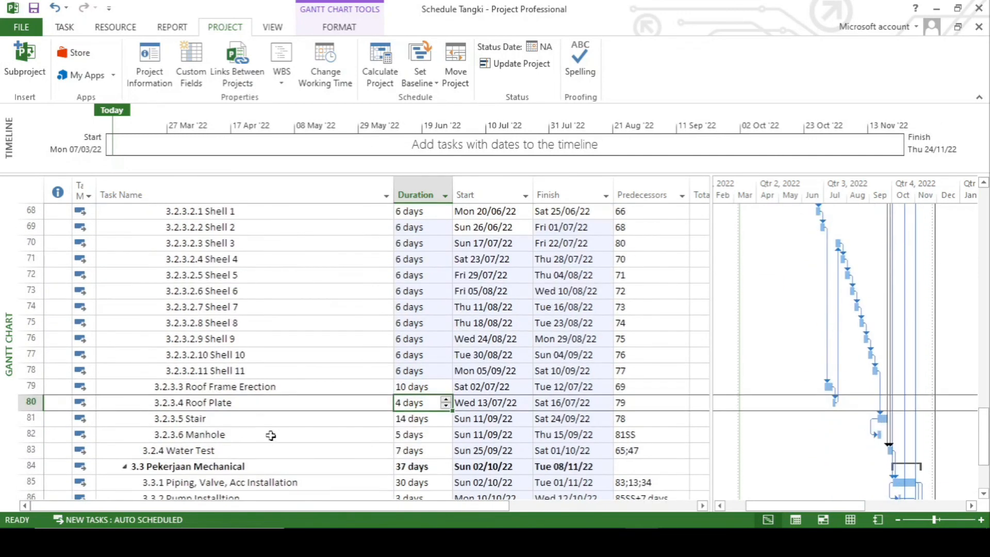
click(399, 392)
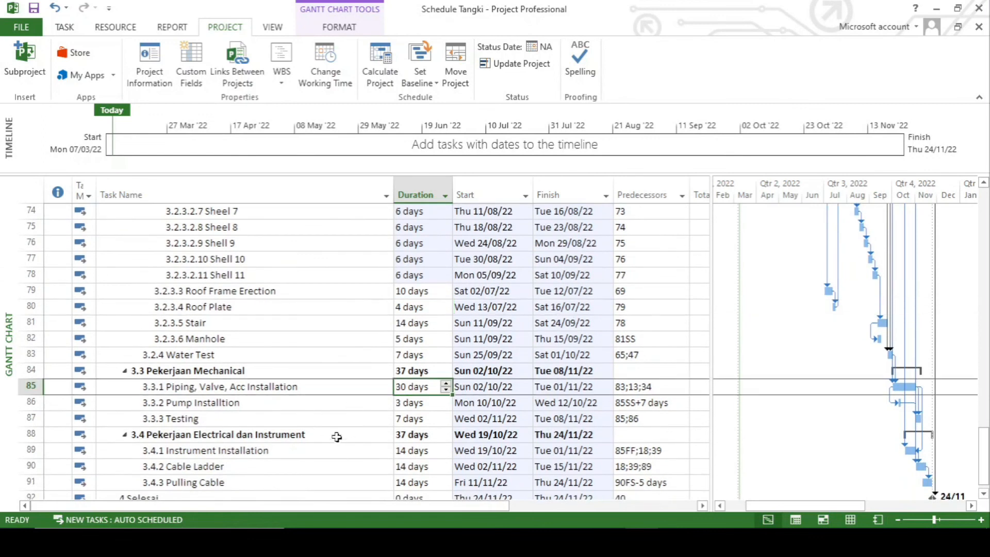
scroll(316, 440, down, 1)
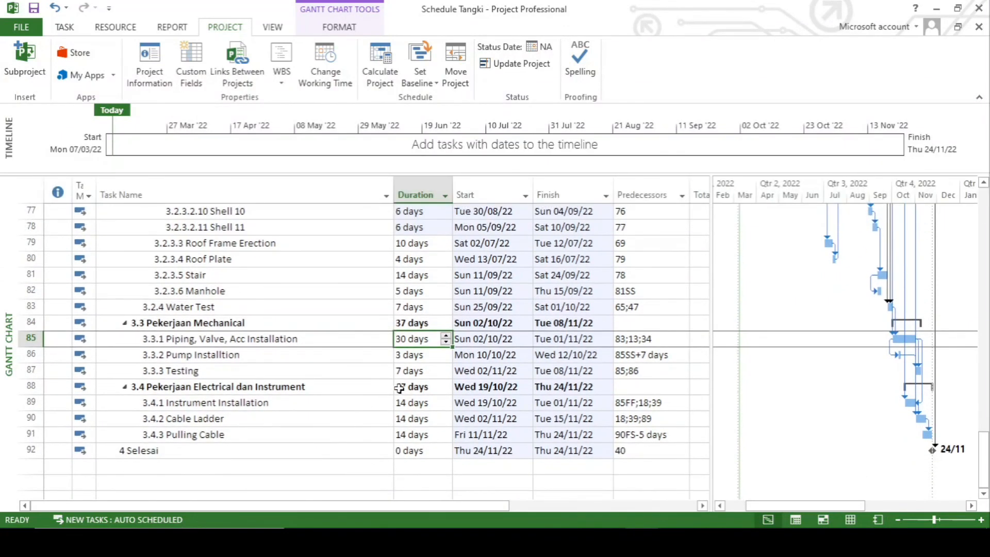
click(413, 403)
click(422, 436)
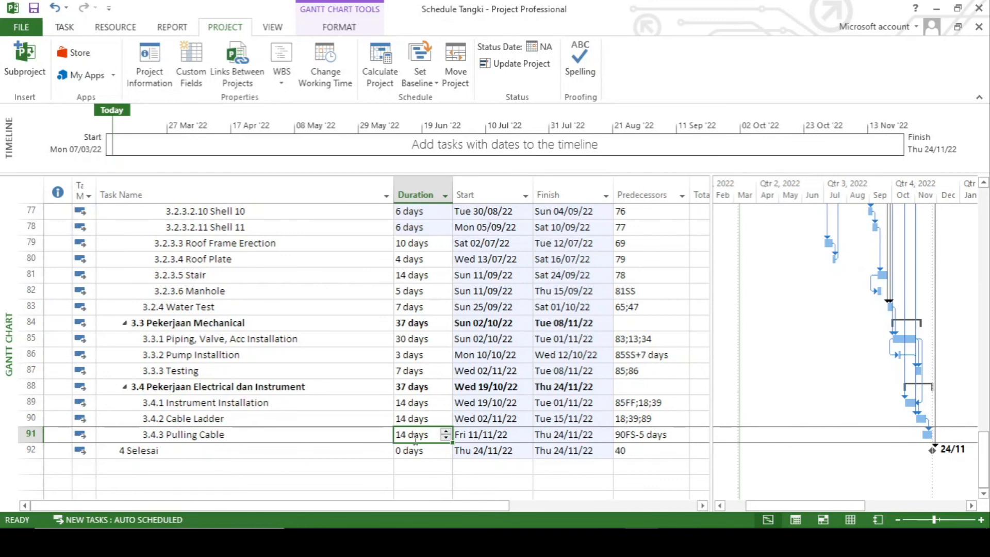
scroll(293, 440, up, 7)
scroll(293, 440, up, 6)
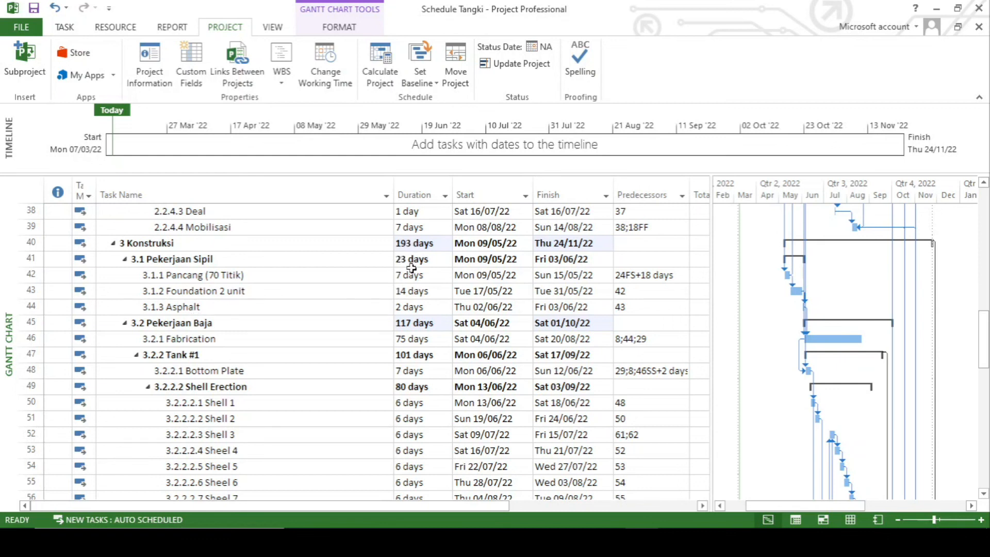
click(421, 244)
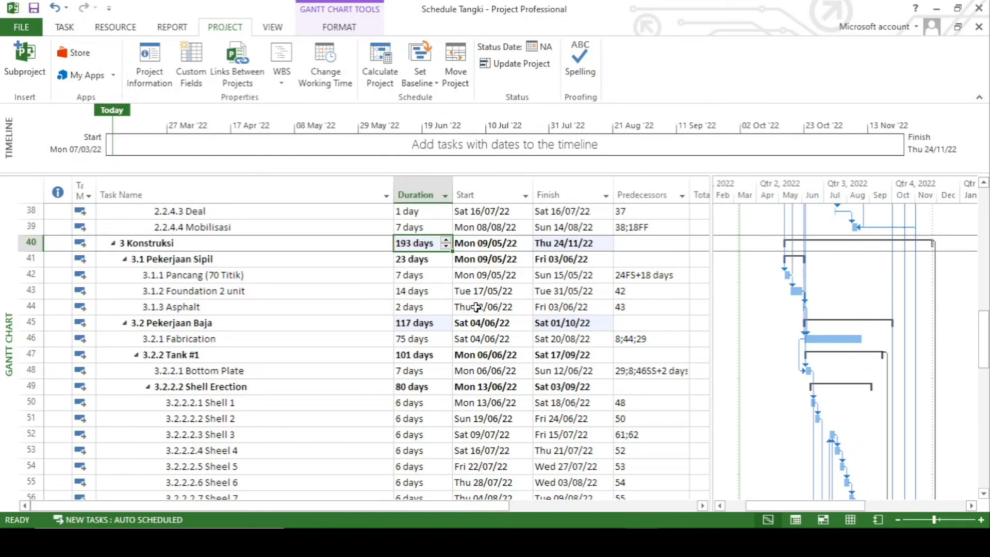
click(496, 246)
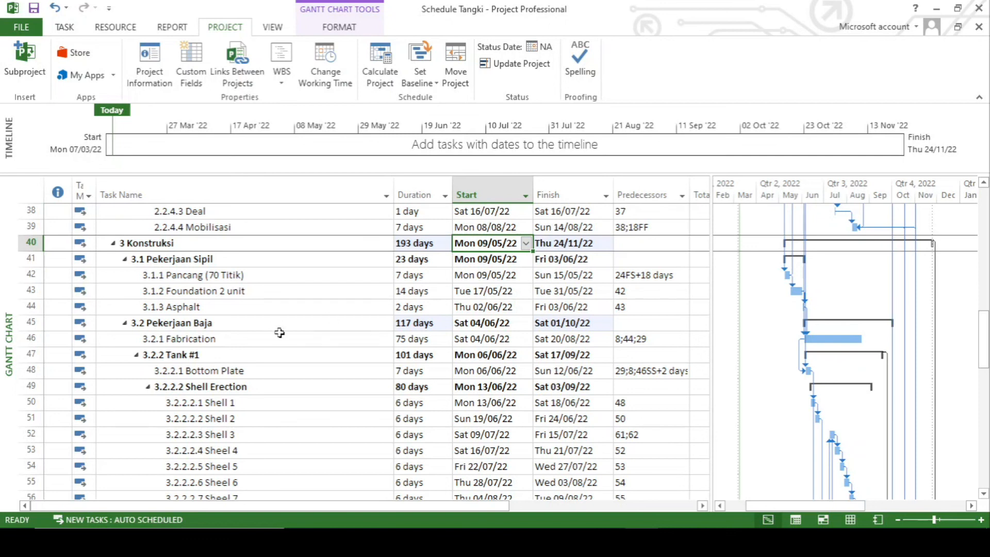
Step: Review the shortened schedule between the project summary and the Selesai milestone, checking durations, dates and Gantt links
scroll(278, 327, down, 10)
scroll(279, 333, down, 4)
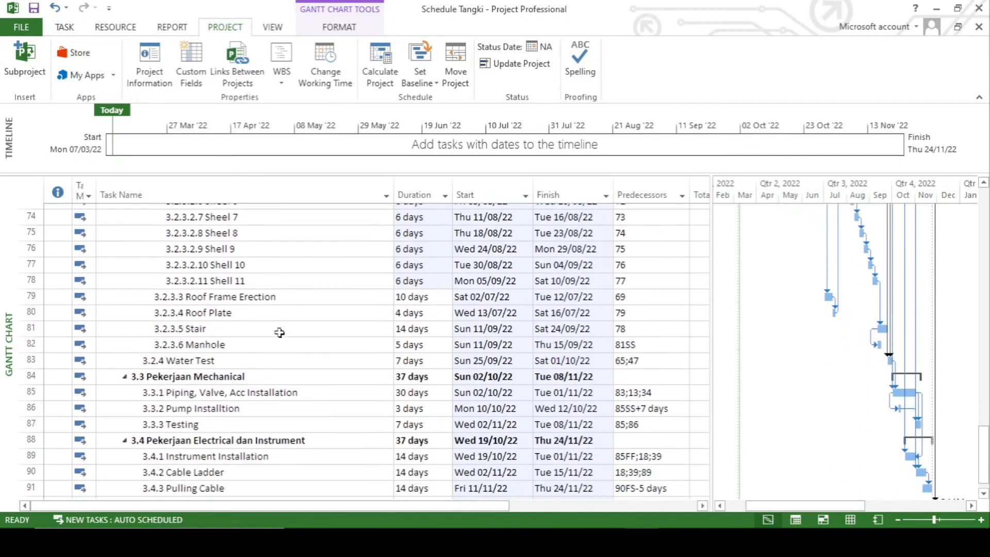
scroll(836, 404, up, 19)
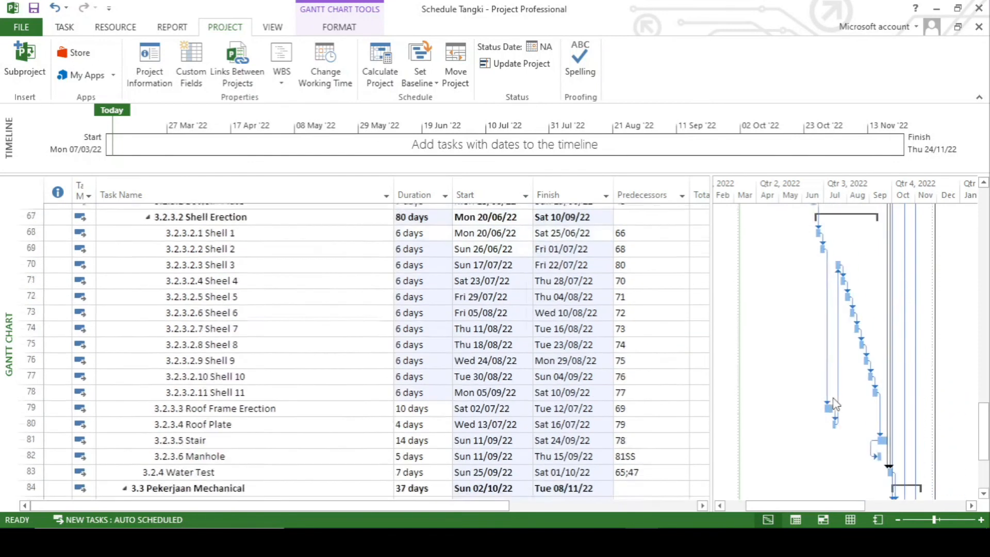
scroll(836, 403, up, 8)
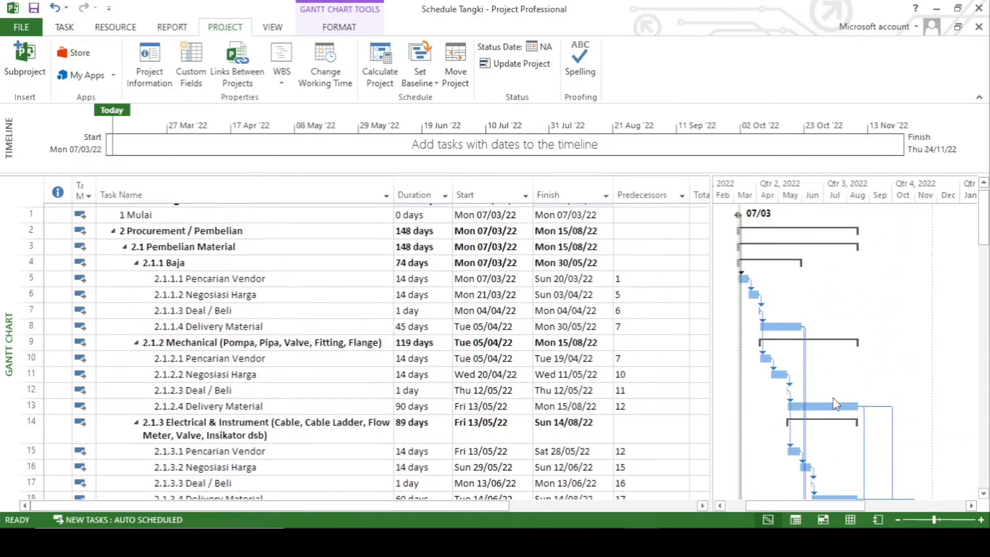
click(430, 400)
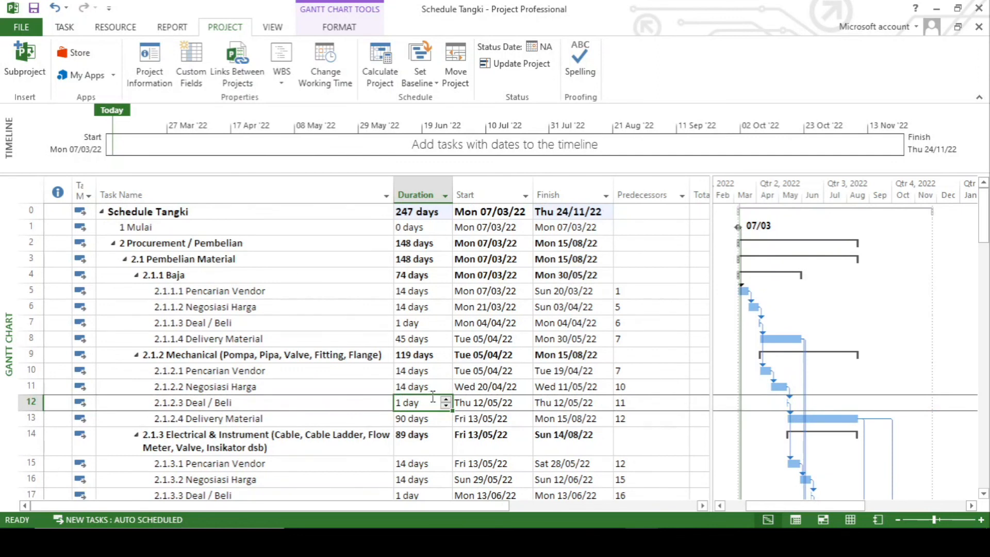
scroll(432, 396, down, 12)
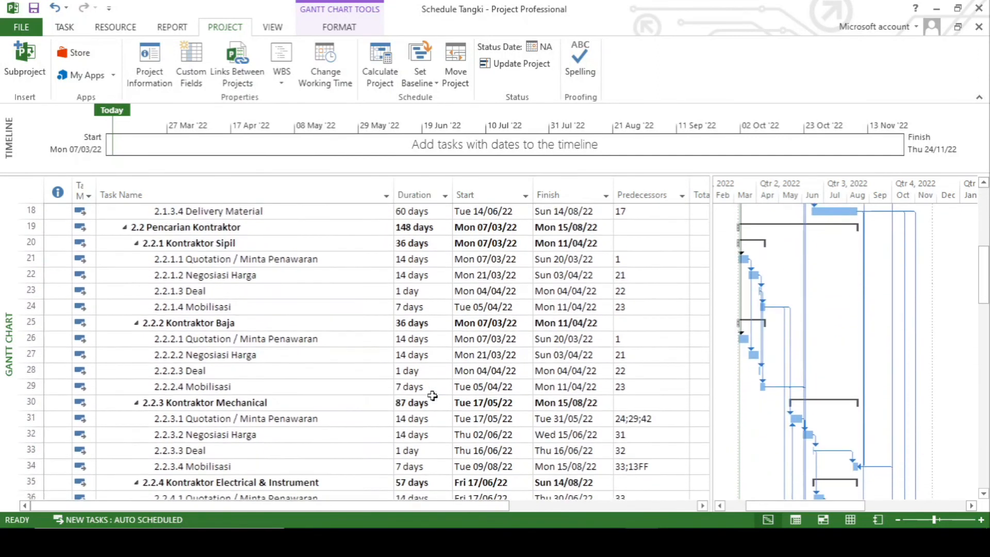
scroll(432, 396, down, 10)
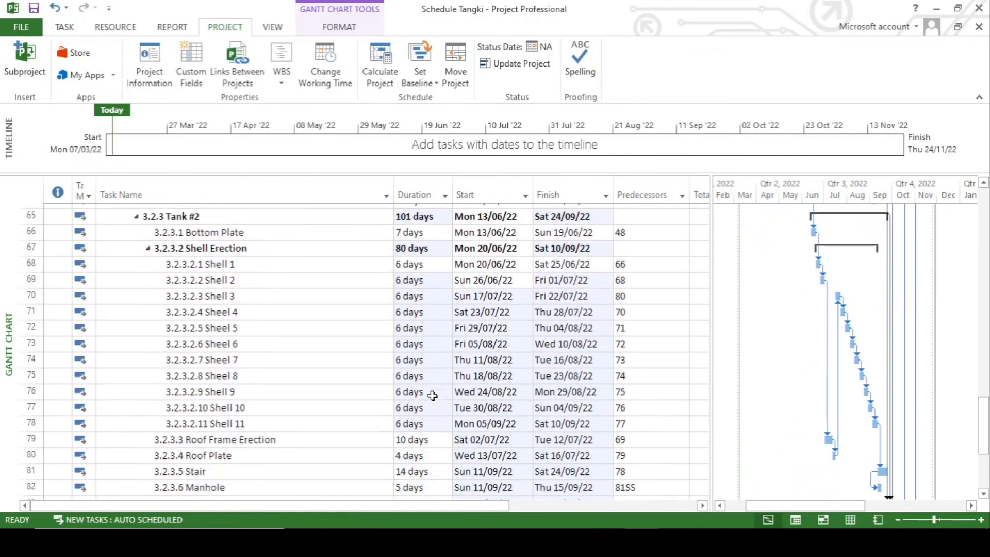
scroll(433, 396, down, 6)
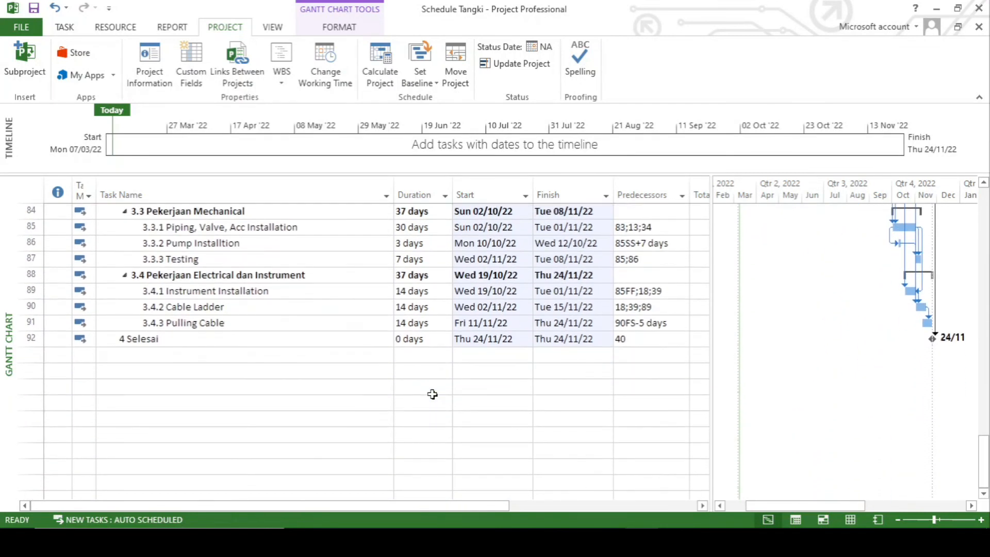
scroll(433, 395, up, 20)
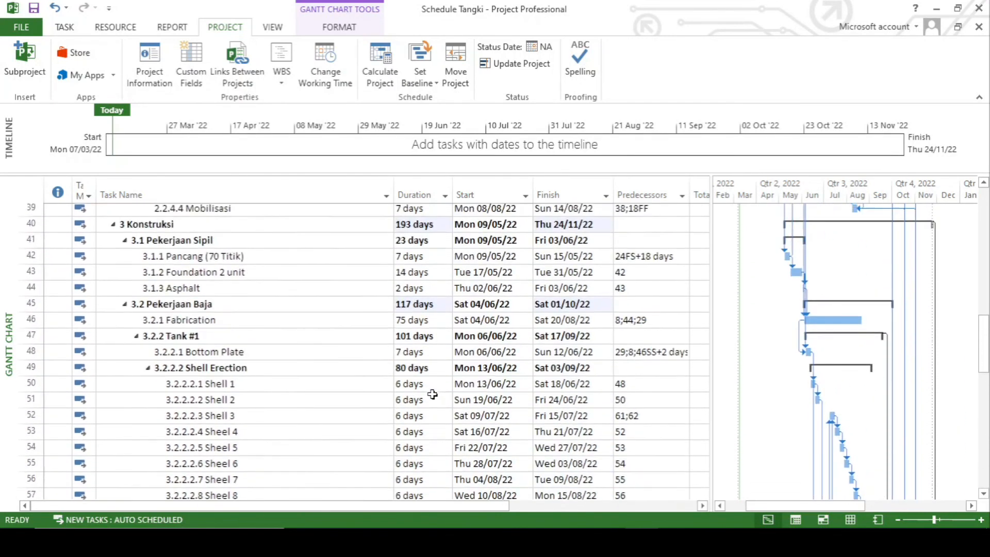
scroll(433, 395, up, 5)
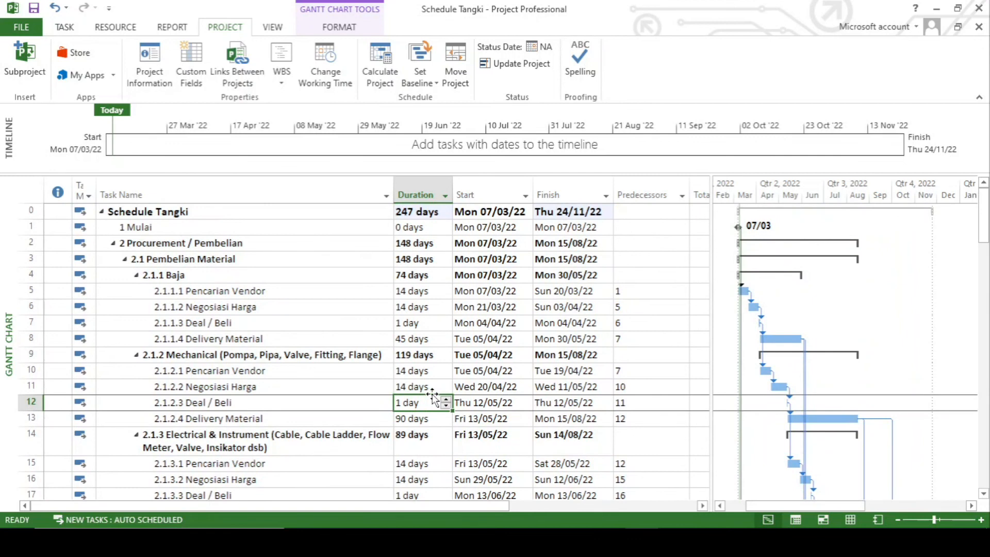